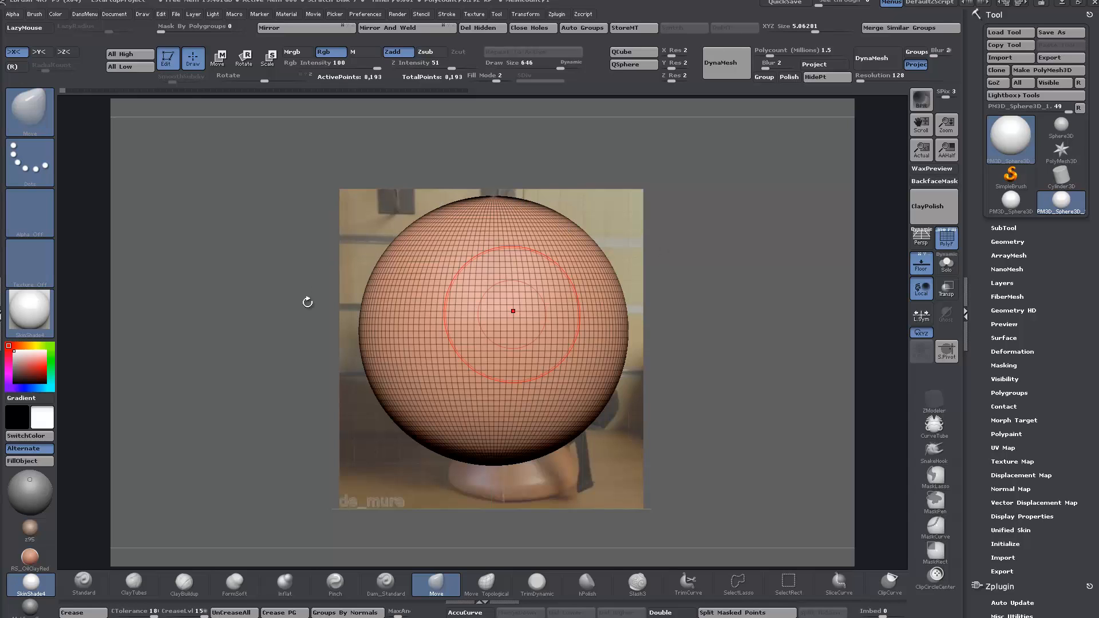
# Set the floor fill mode to 3 and check the Left-Right reference image in the floor grid settings
pyautogui.click(503, 80)
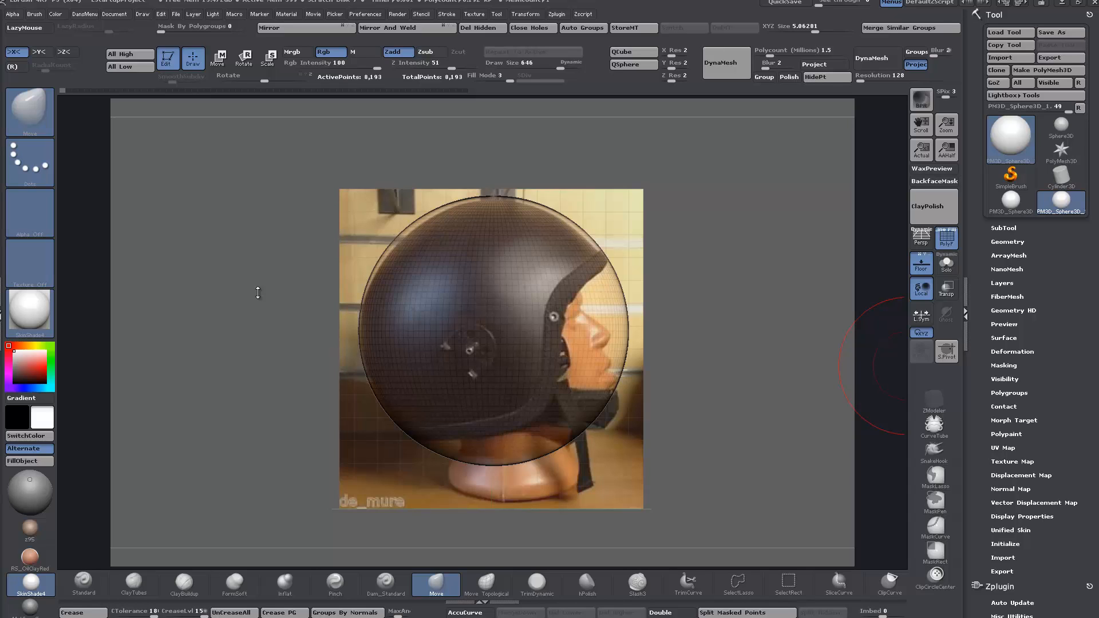
pyautogui.click(142, 15)
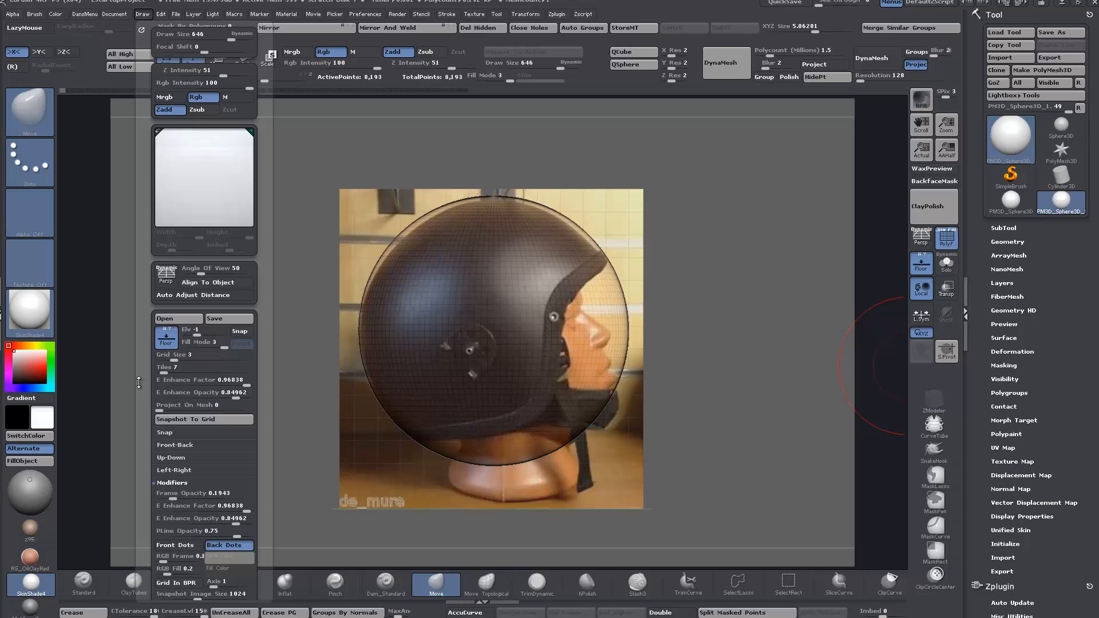
pyautogui.click(169, 469)
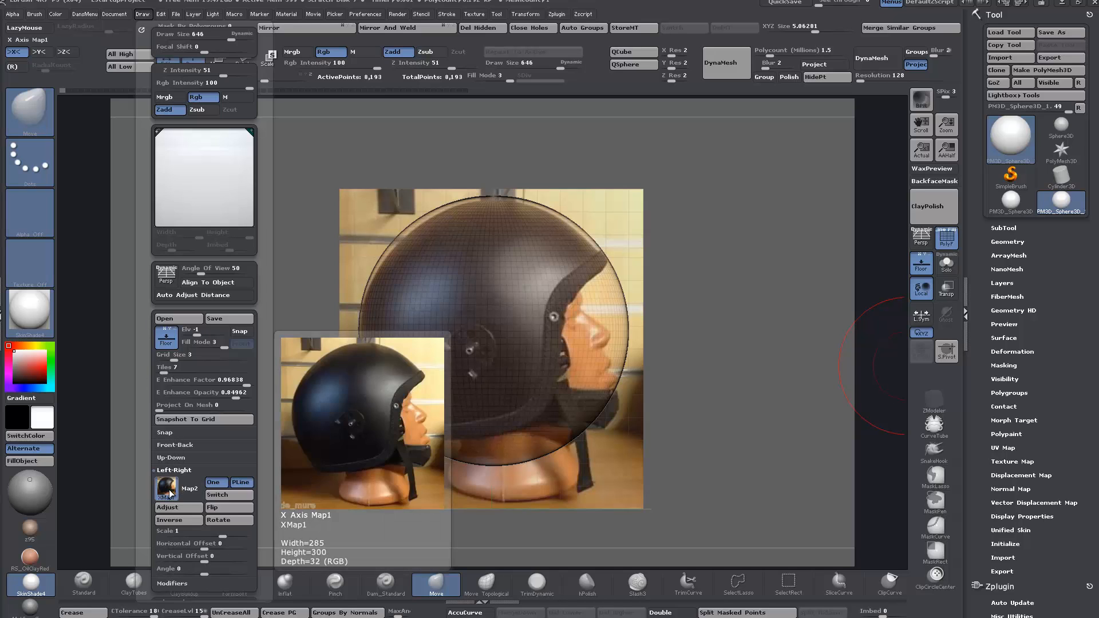
pyautogui.click(172, 469)
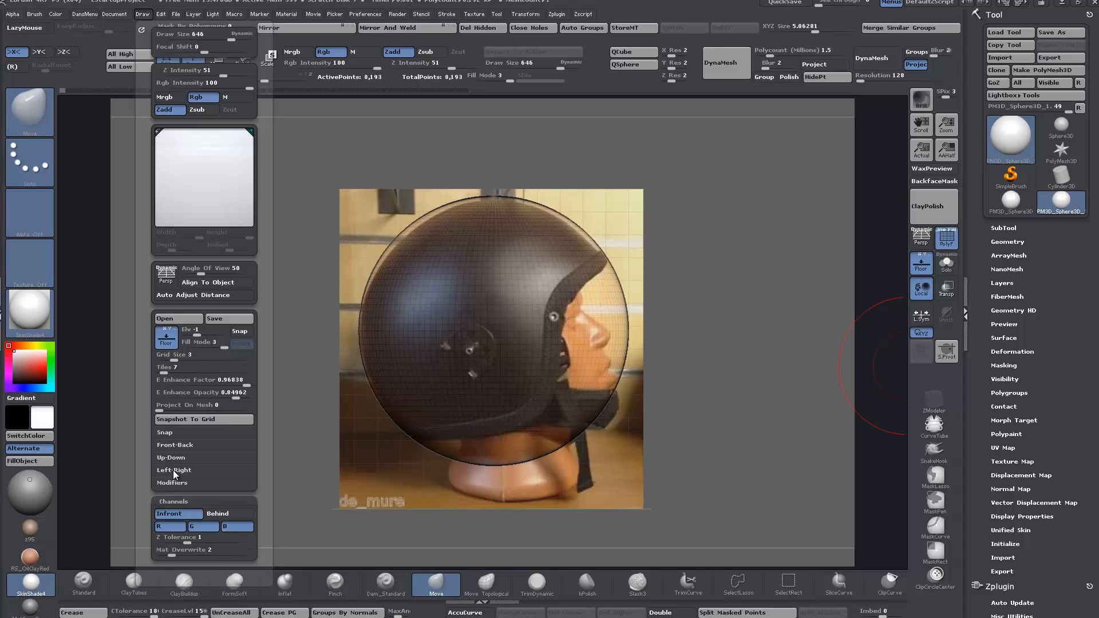
pyautogui.click(922, 266)
pyautogui.click(922, 265)
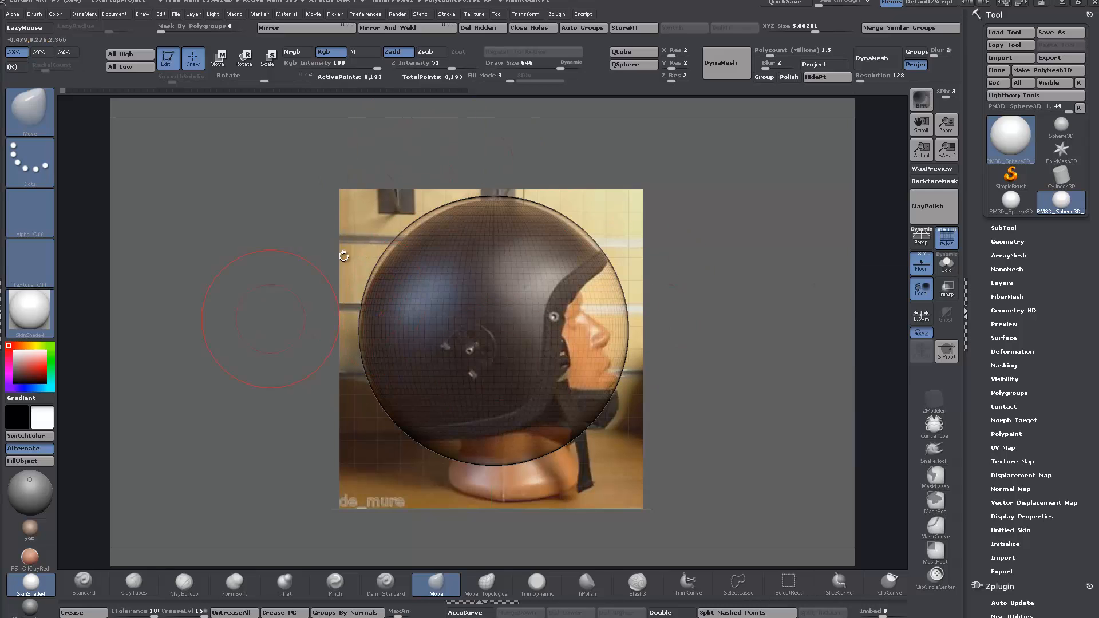
# Examine the sphere against the helmet reference plane from an angle and in side view, along with the edge enhance settings
pyautogui.click(142, 14)
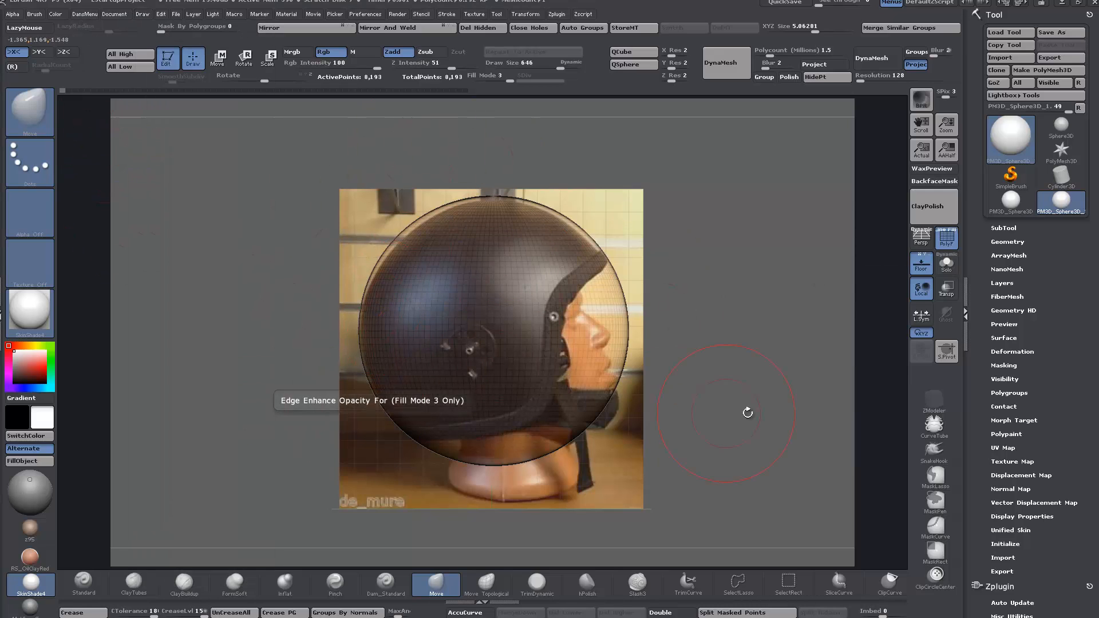
pyautogui.moveTo(748, 410); pyautogui.dragTo(582, 494)
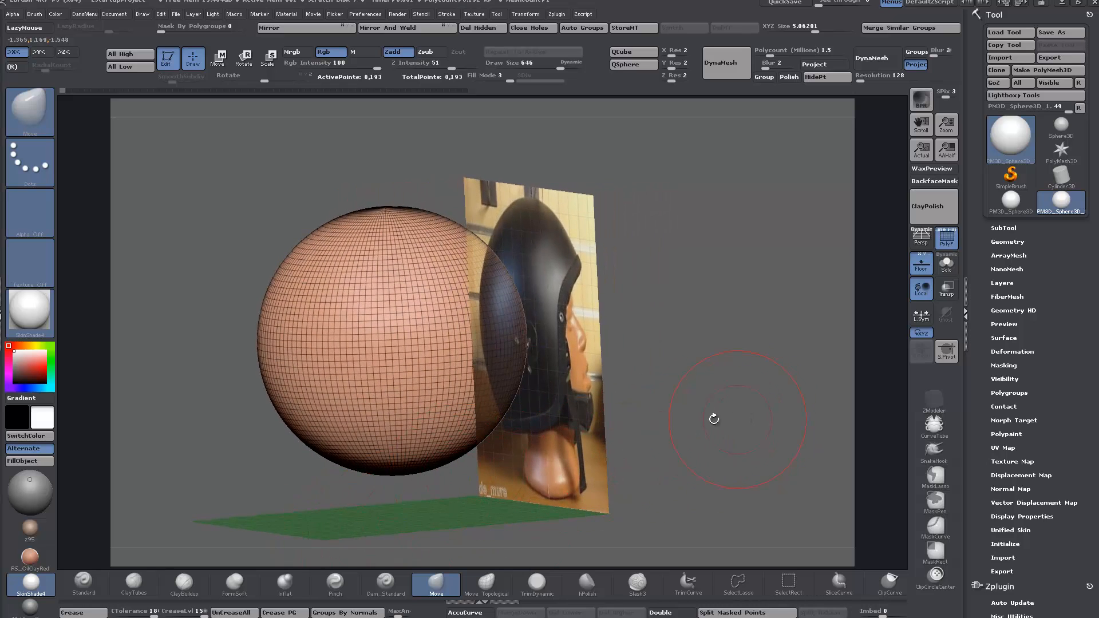
pyautogui.keyDown('shift'); pyautogui.moveTo(711, 417); pyautogui.dragTo(732, 395); pyautogui.keyUp('shift')
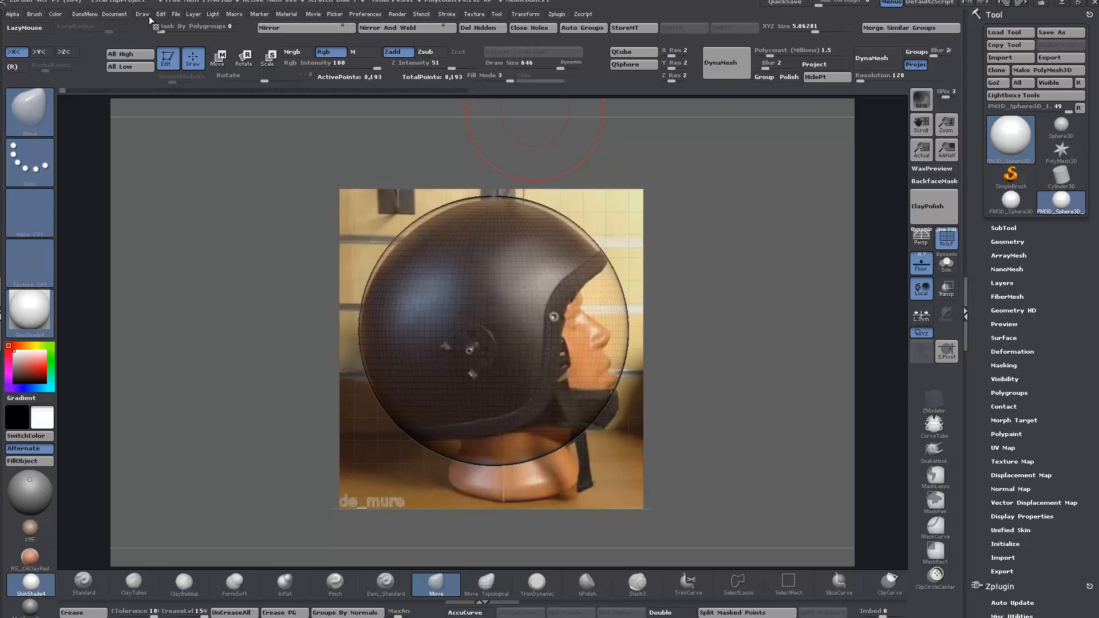
pyautogui.click(142, 14)
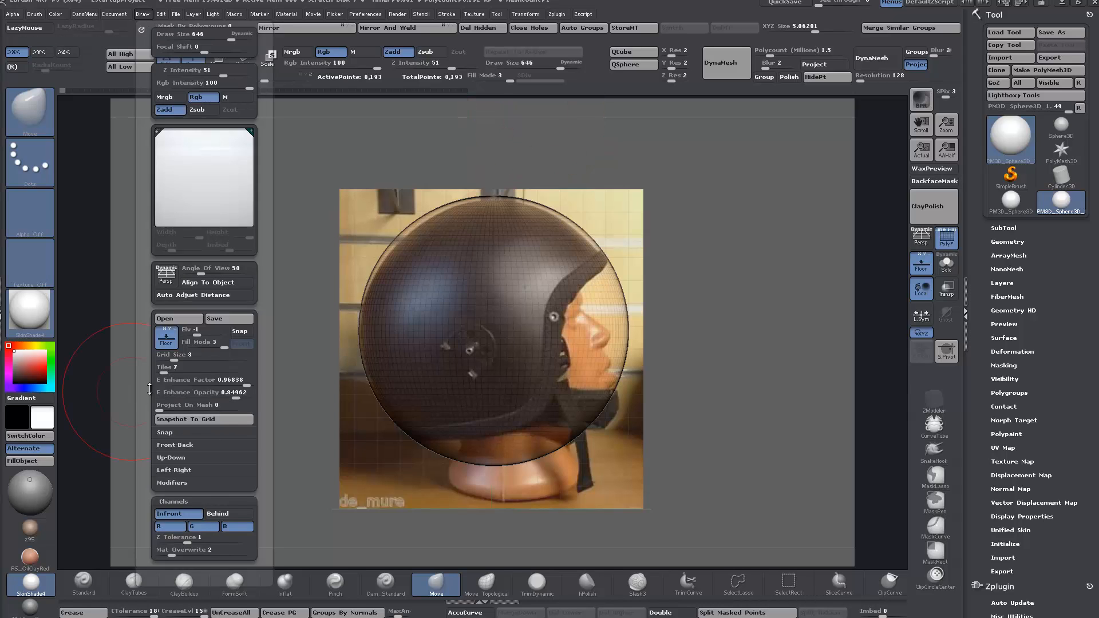
pyautogui.click(228, 379)
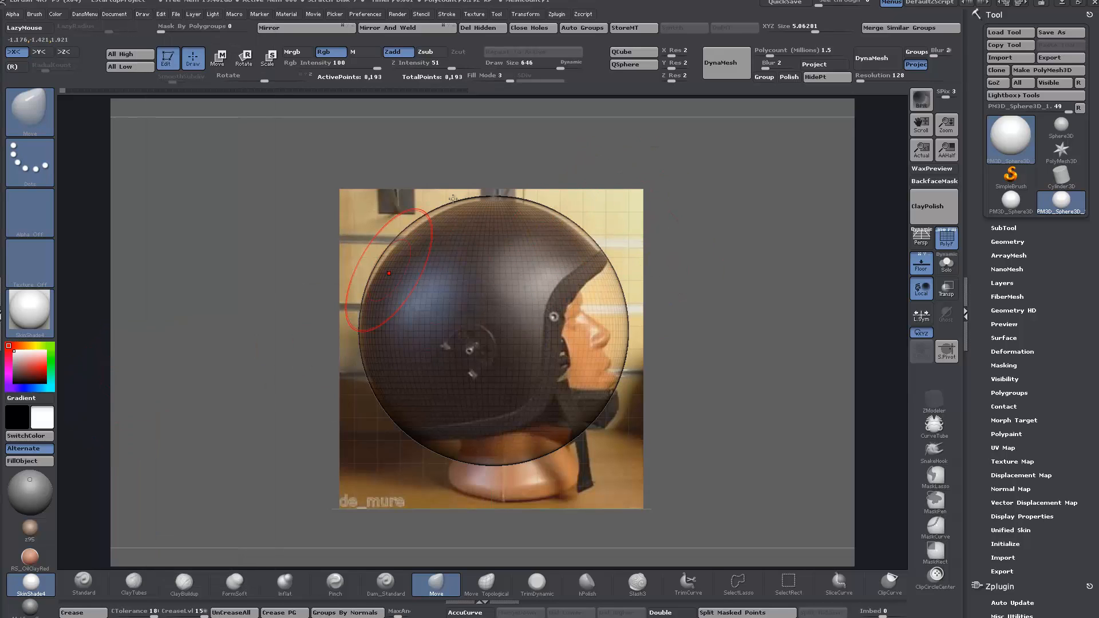
pyautogui.click(142, 16)
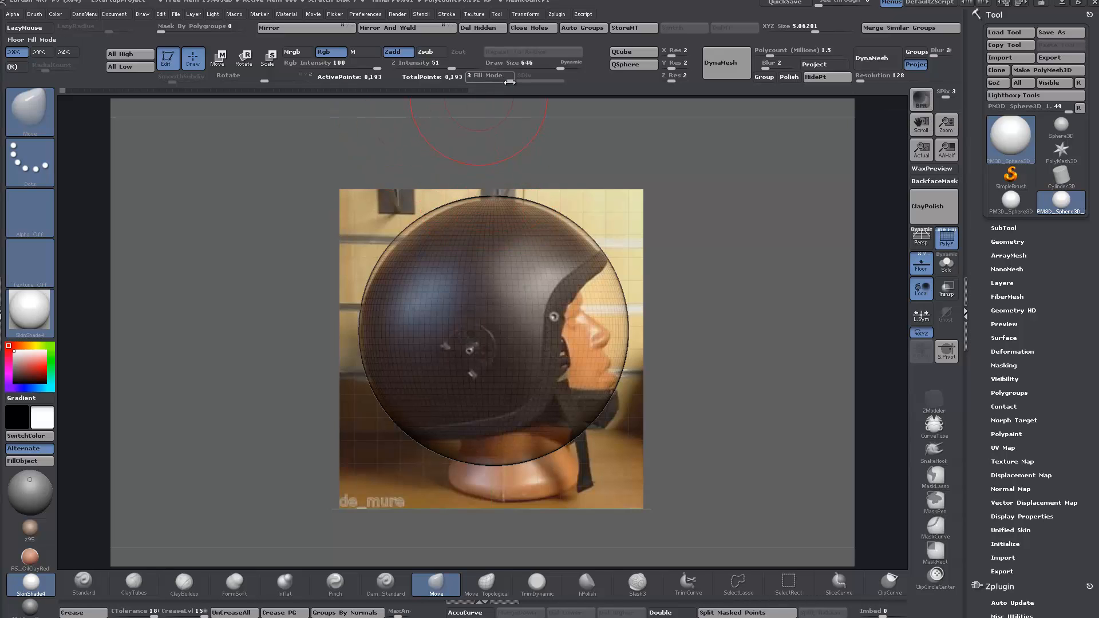
# Compare the other floor fill modes by setting the mode to 2, and finally to 1
pyautogui.moveTo(501, 78); pyautogui.dragTo(498, 82)
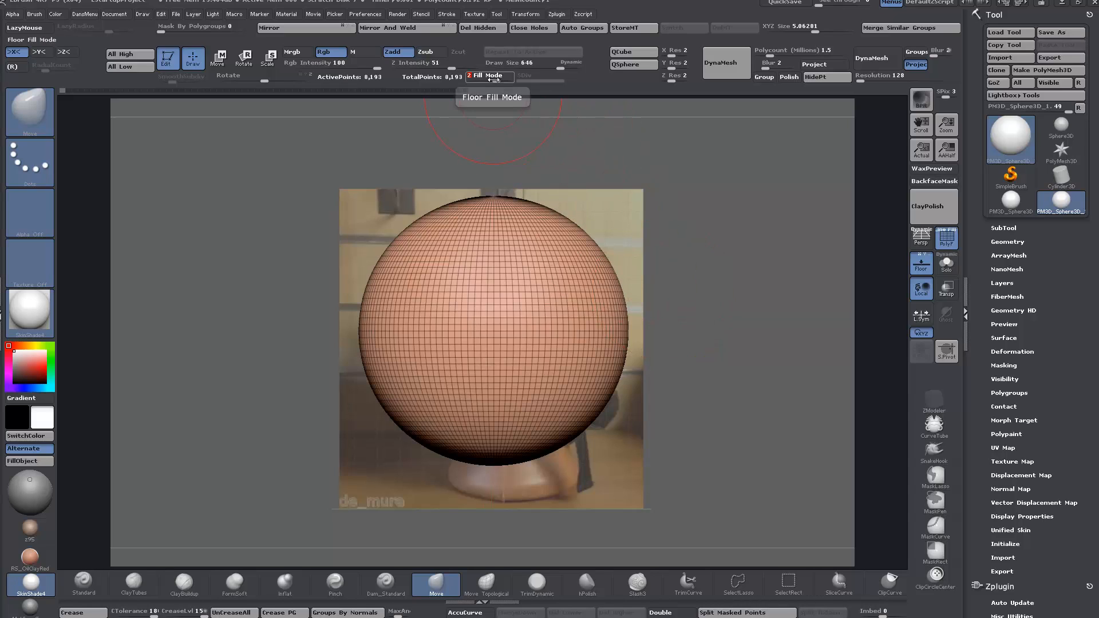
pyautogui.moveTo(495, 81); pyautogui.dragTo(483, 79)
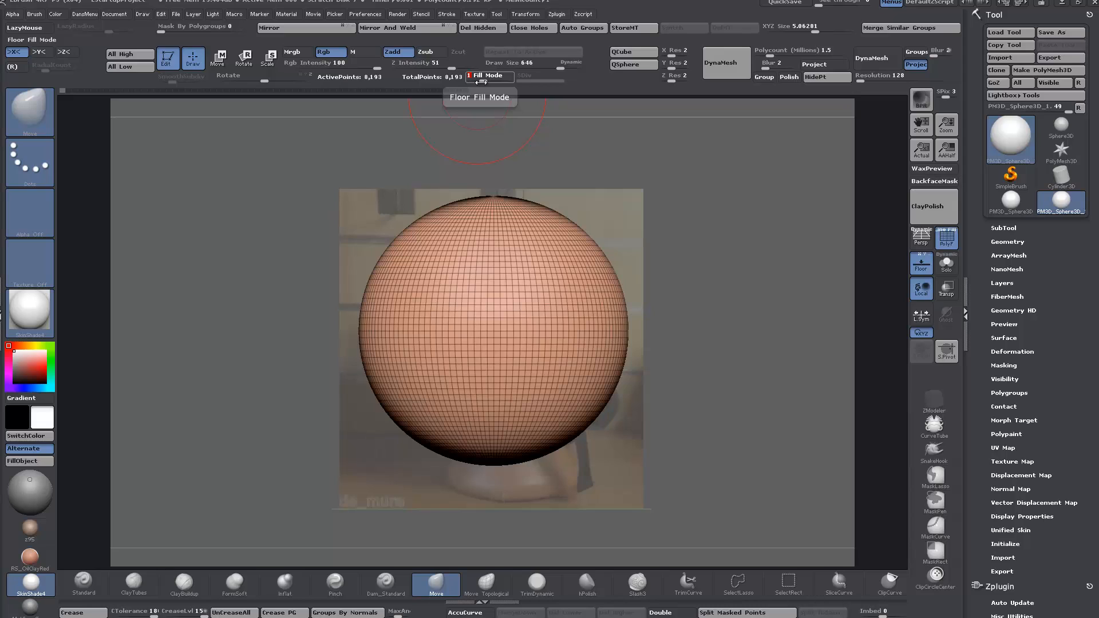
pyautogui.moveTo(480, 80)
pyautogui.mouseDown()
pyautogui.moveTo(469, 81)
pyautogui.moveTo(484, 80)
pyautogui.mouseUp()
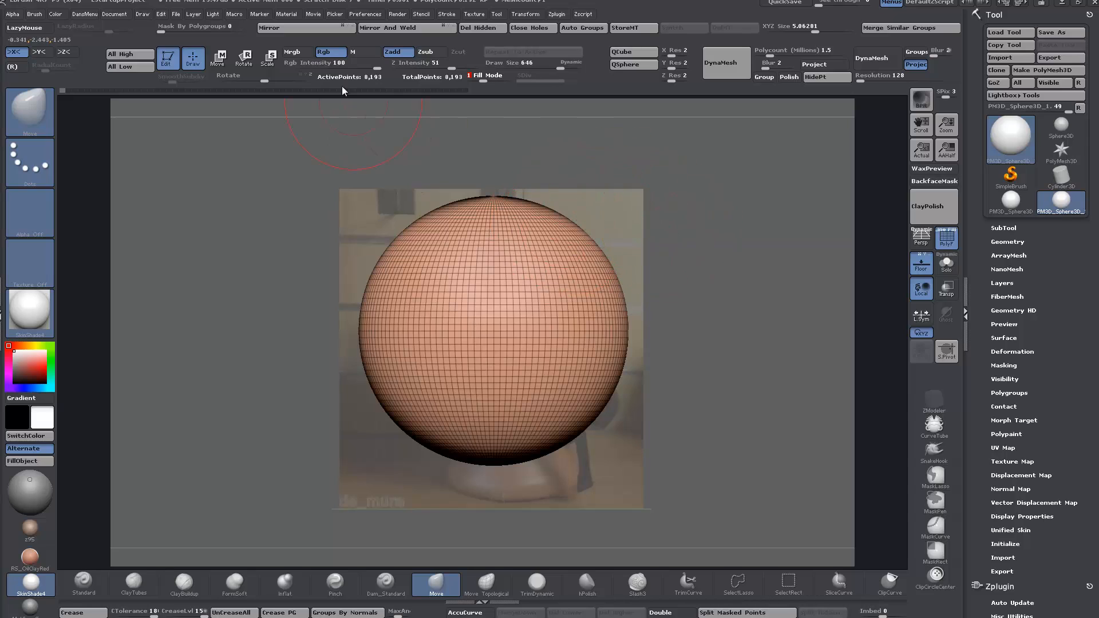
# Redo the sphere's downscaling and the slice that splits off the face opening and underside along the helmet outline
pyautogui.click(267, 57)
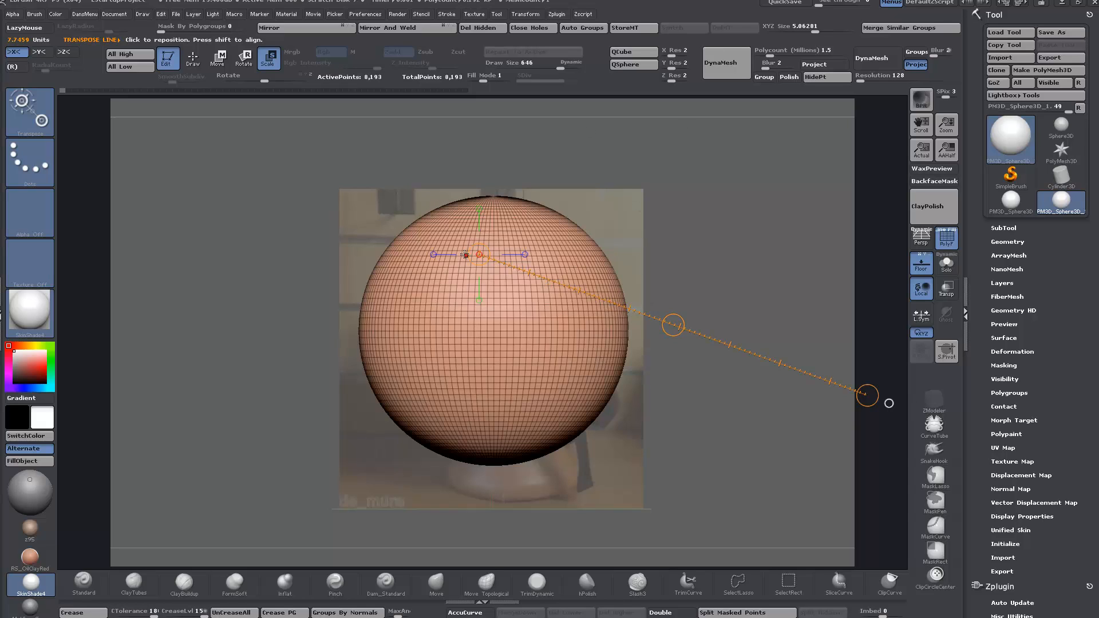
pyautogui.click(199, 59)
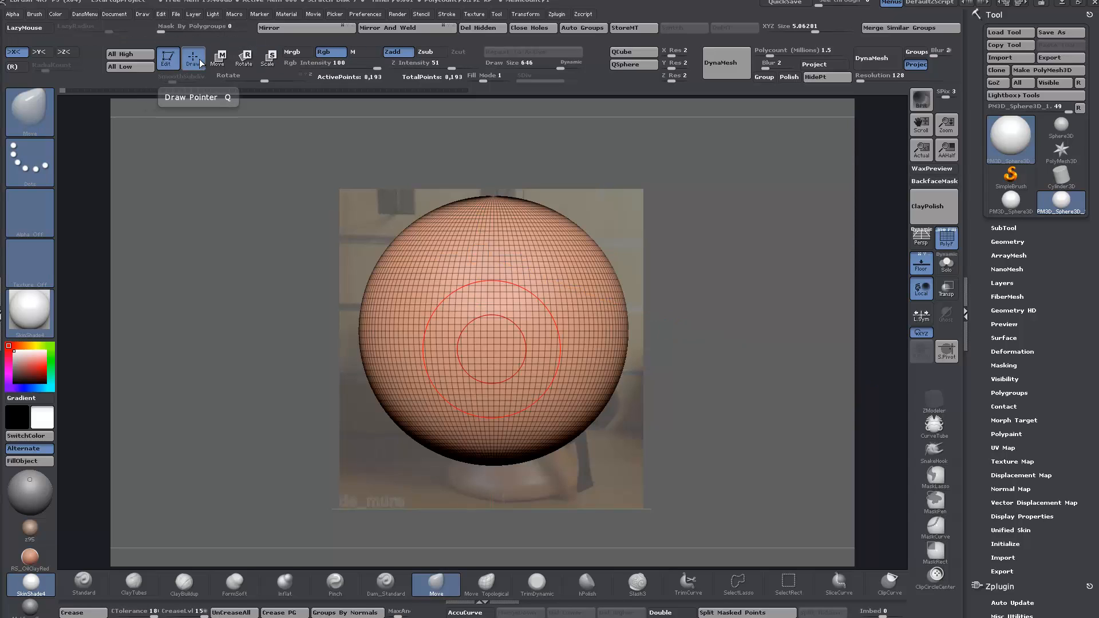
pyautogui.hotkey('ctrl', 'shift')
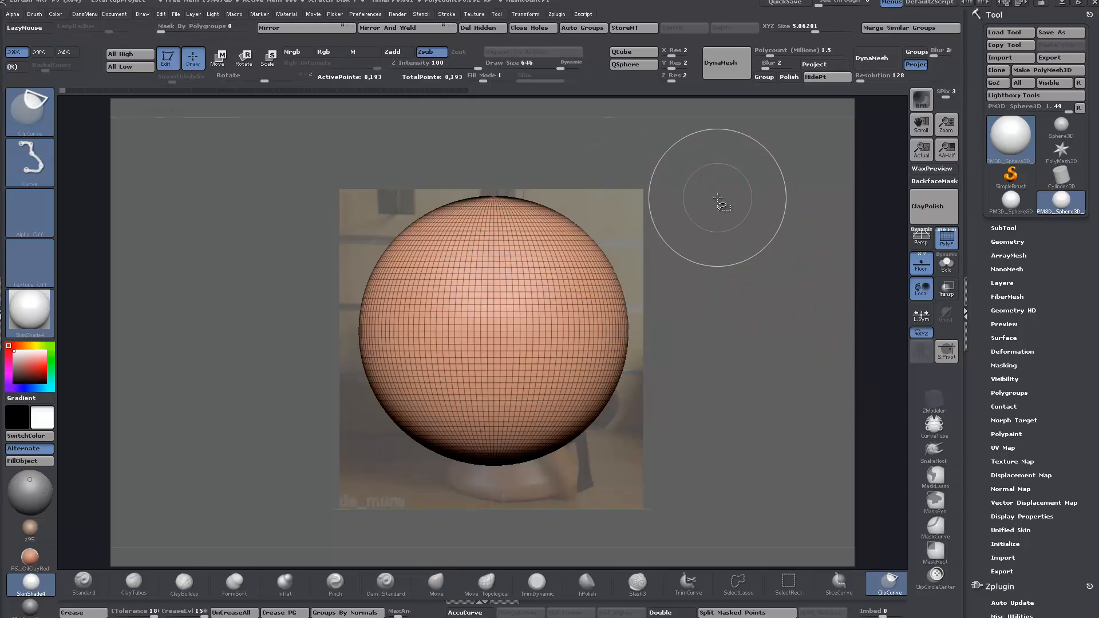
pyautogui.hotkey('ctrl', 'shift', 'z')
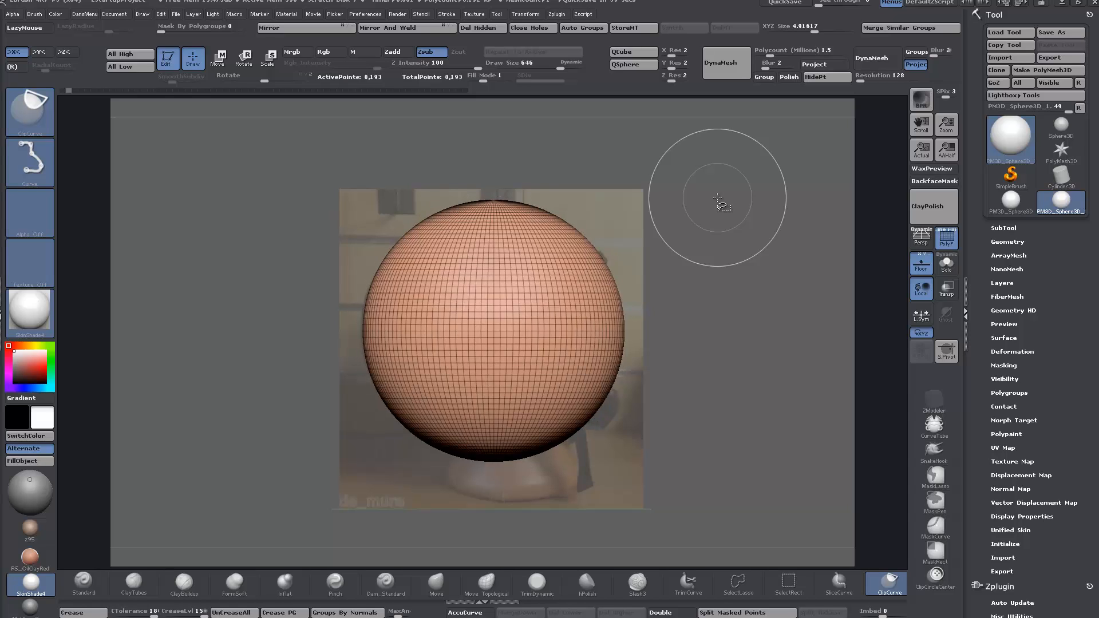
pyautogui.hotkey('ctrl', 'shift', 'z')
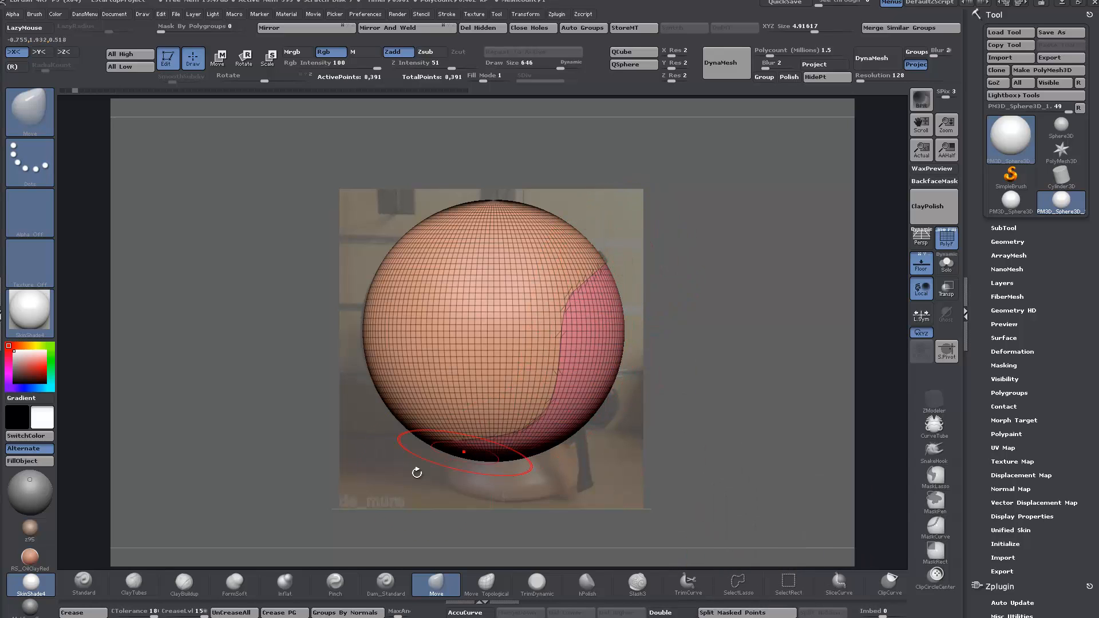
# Set the floor fill mode to 3 and remove the sliced-off face opening and underside, keeping only the helmet shell
pyautogui.moveTo(482, 77); pyautogui.dragTo(510, 76)
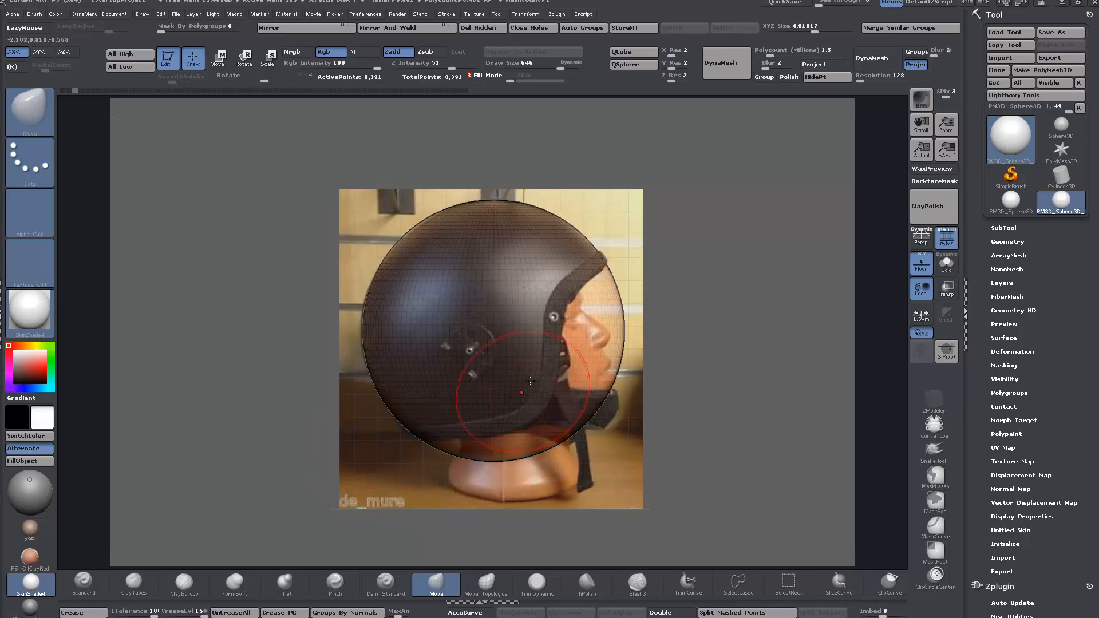
pyautogui.hotkey('ctrl', 'shift')
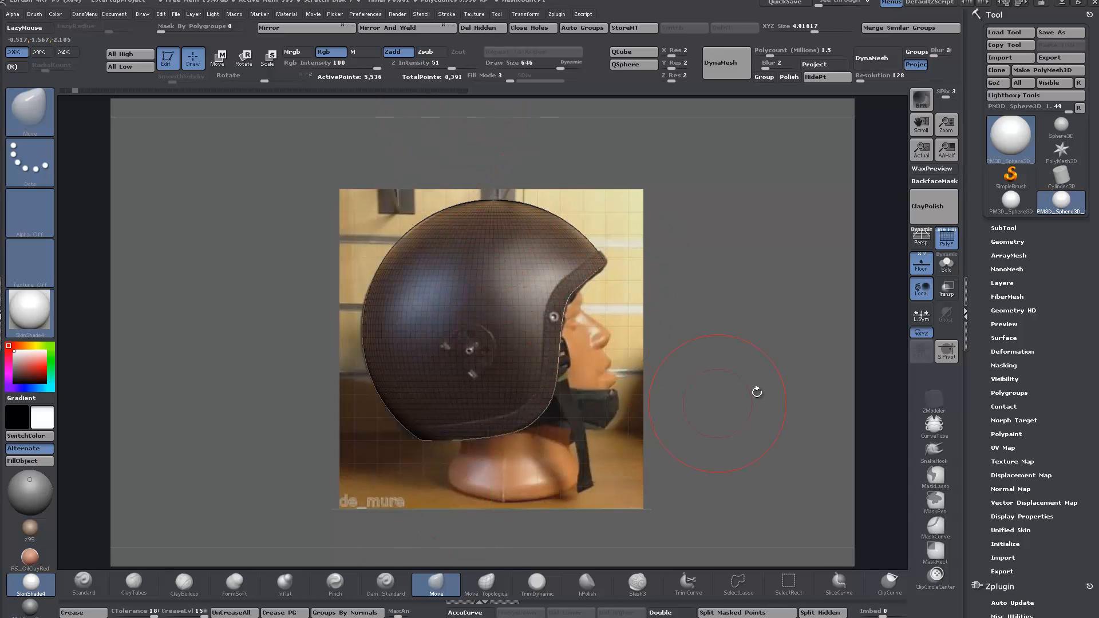
pyautogui.hotkey('ctrl', 'shift')
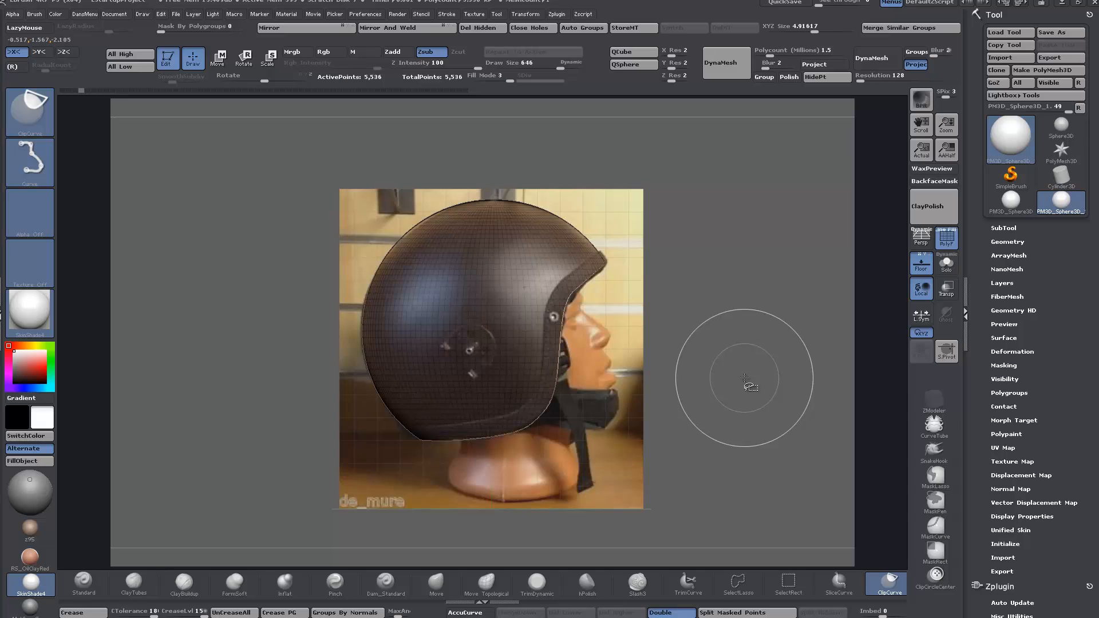
# Redo the successive half-density remeshes of the helmet shell to get a low-resolution mesh
pyautogui.hotkey('ctrl', 'shift', 'r')
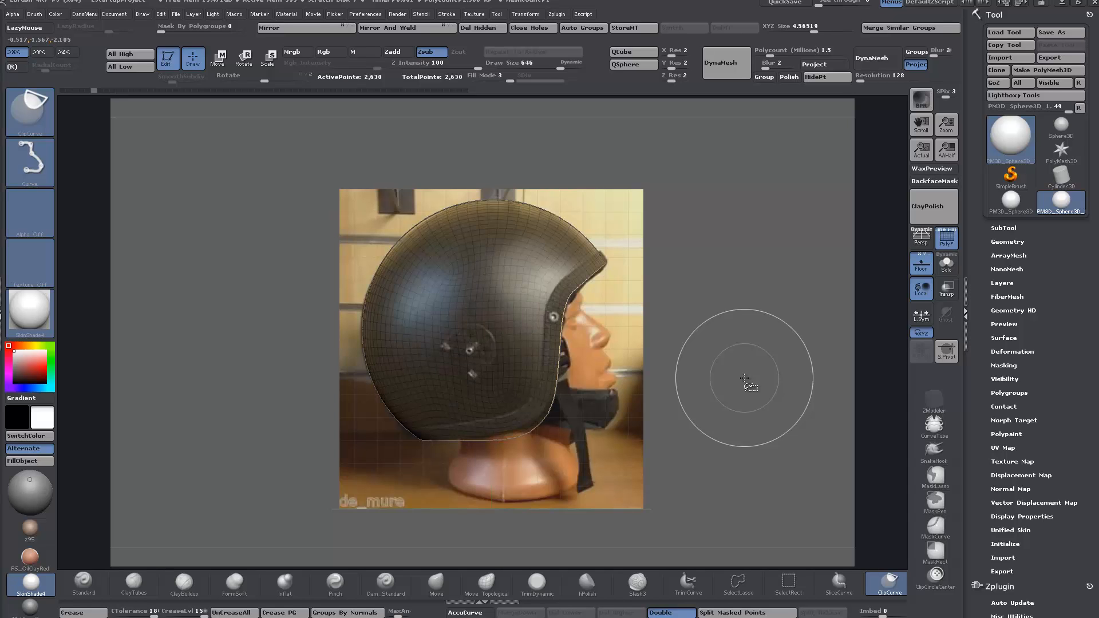
pyautogui.hotkey('ctrl', 'shift', 'r')
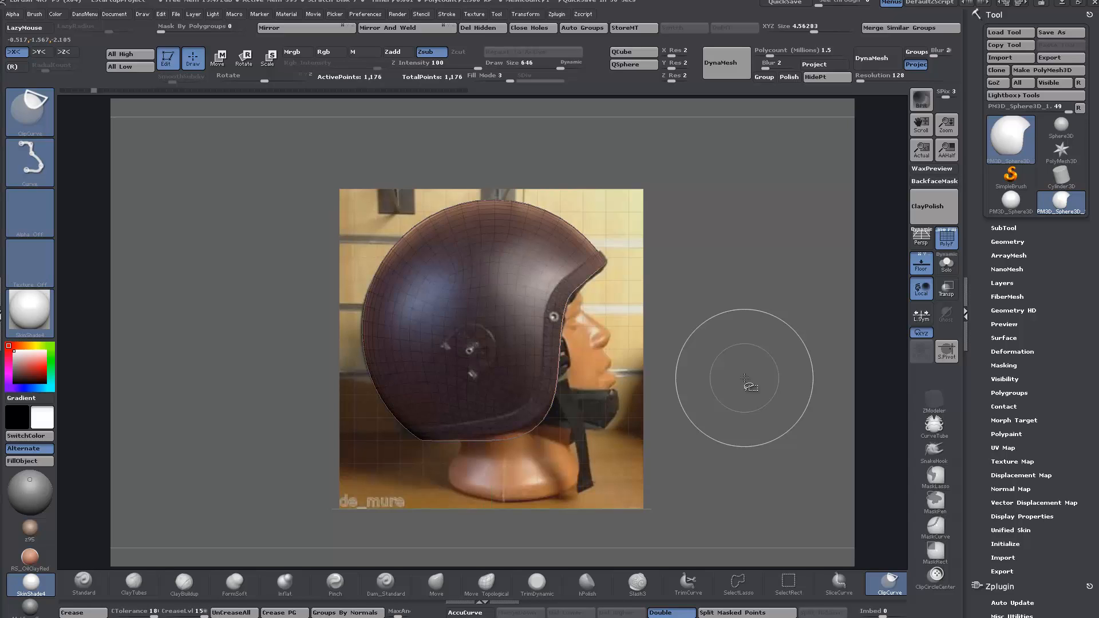
pyautogui.hotkey('ctrl', 'shift', 'r')
pyautogui.hotkey('ctrl', 'shift', 'r')
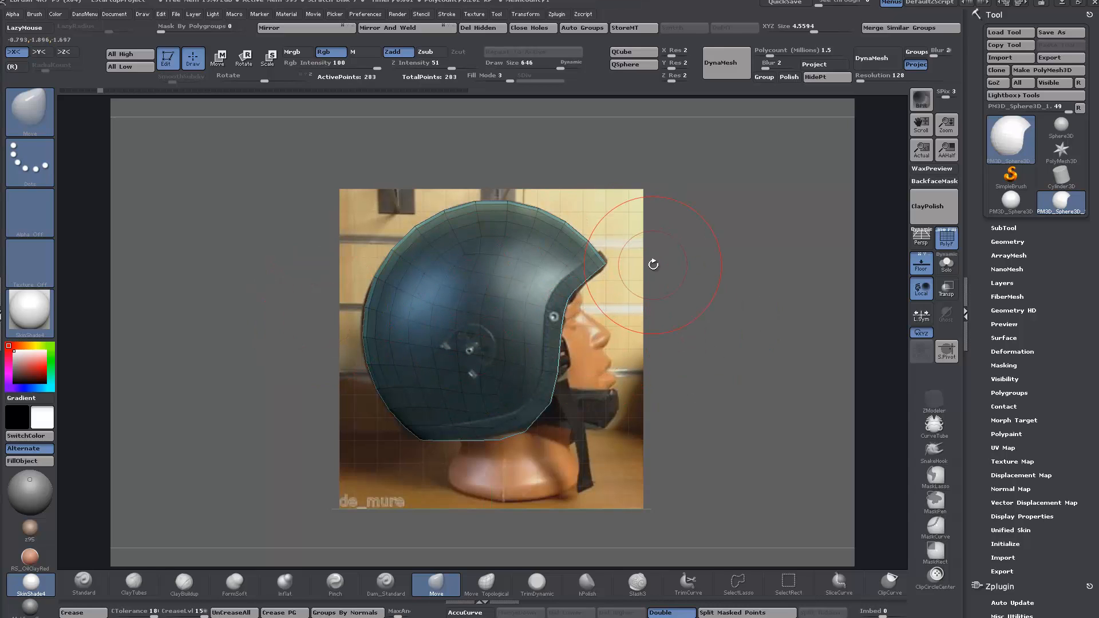
# Redo the shape adjustments to the helmet's lower edge and front brim so the outline follows the reference photo
pyautogui.hotkey('ctrl', 'shift')
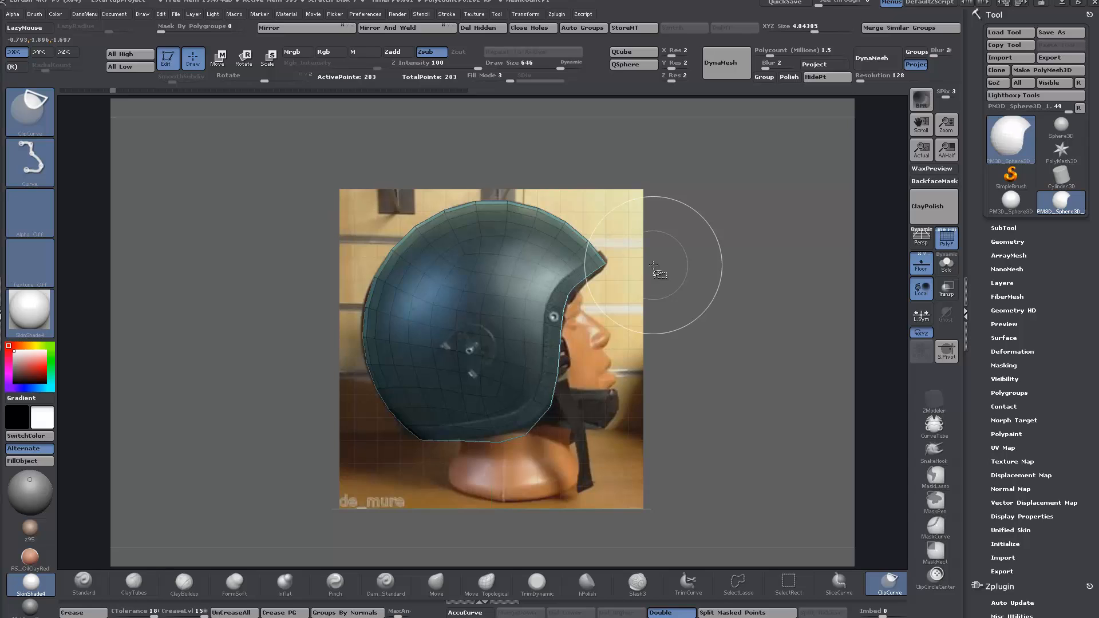
pyautogui.hotkey('ctrl', 'z')
pyautogui.hotkey('ctrl', 'z')
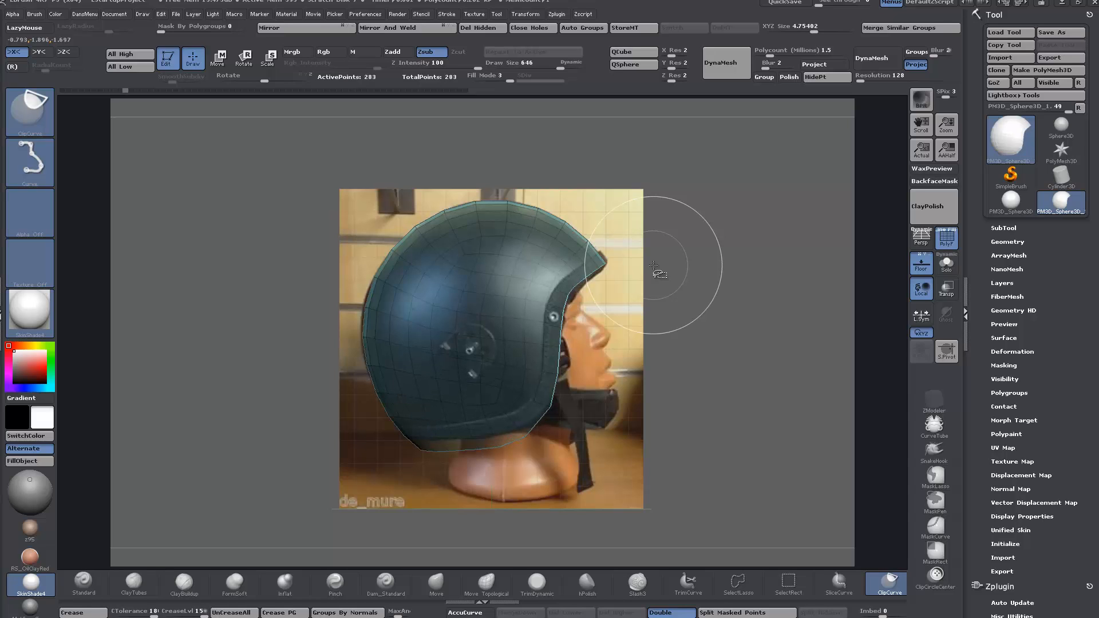
pyautogui.hotkey('ctrl', 'shift', 'z')
pyautogui.hotkey('ctrl', 'shift', 'z')
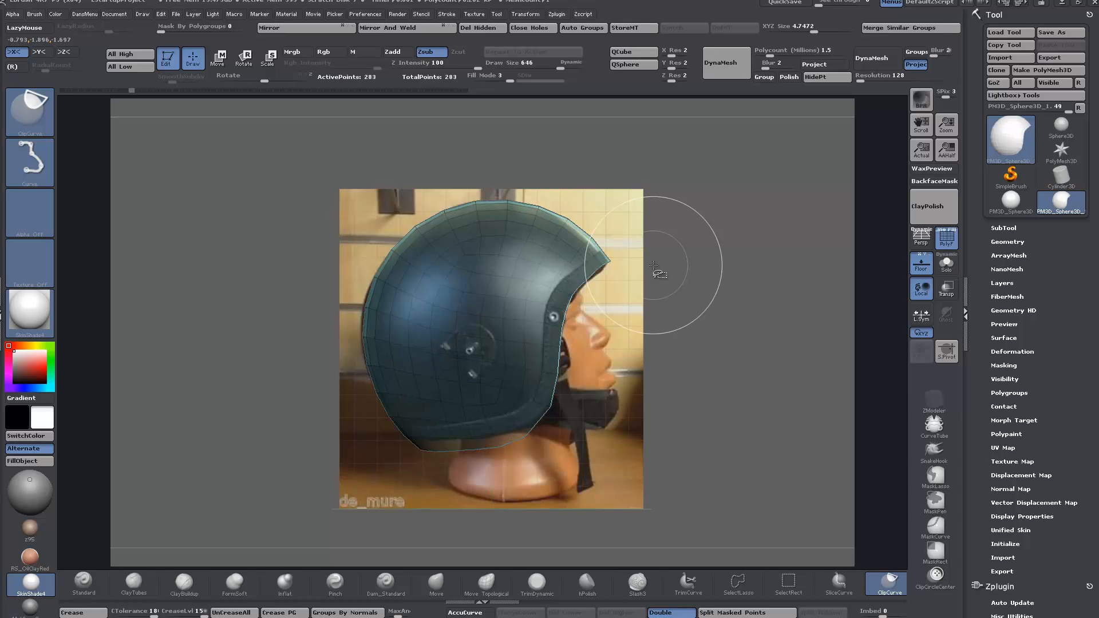
pyautogui.hotkey('ctrl', 'shift', 'z')
pyautogui.hotkey('ctrl', 'shift', 'z')
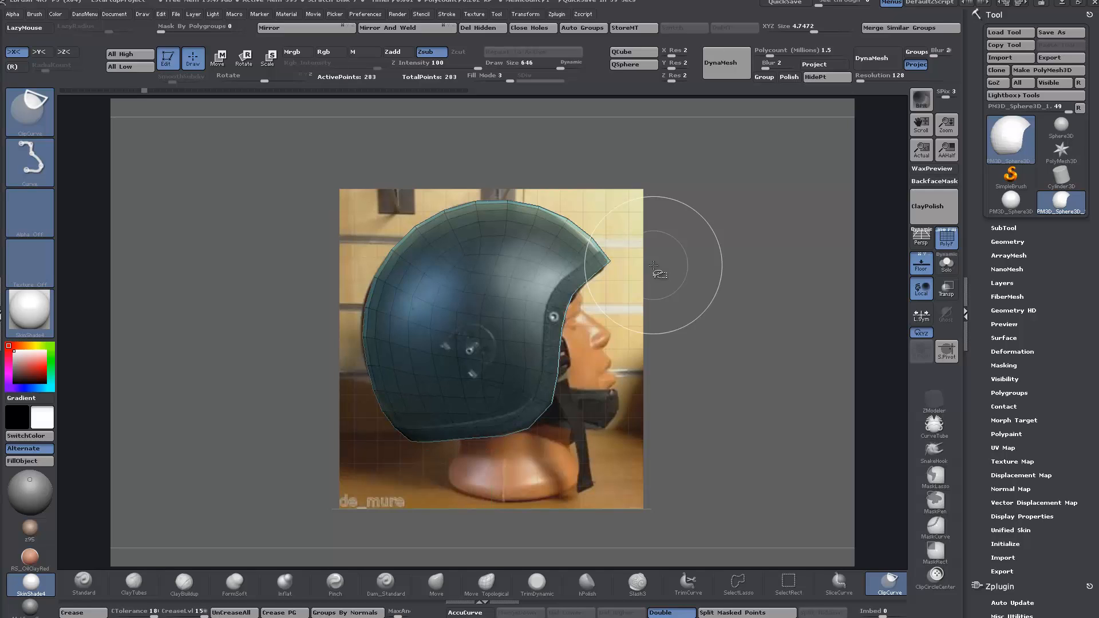
# Subdivide the helmet shell up to subdivision level 3 to smooth its outline against the reference
pyautogui.hotkey('ctrl', 'shift', 'z')
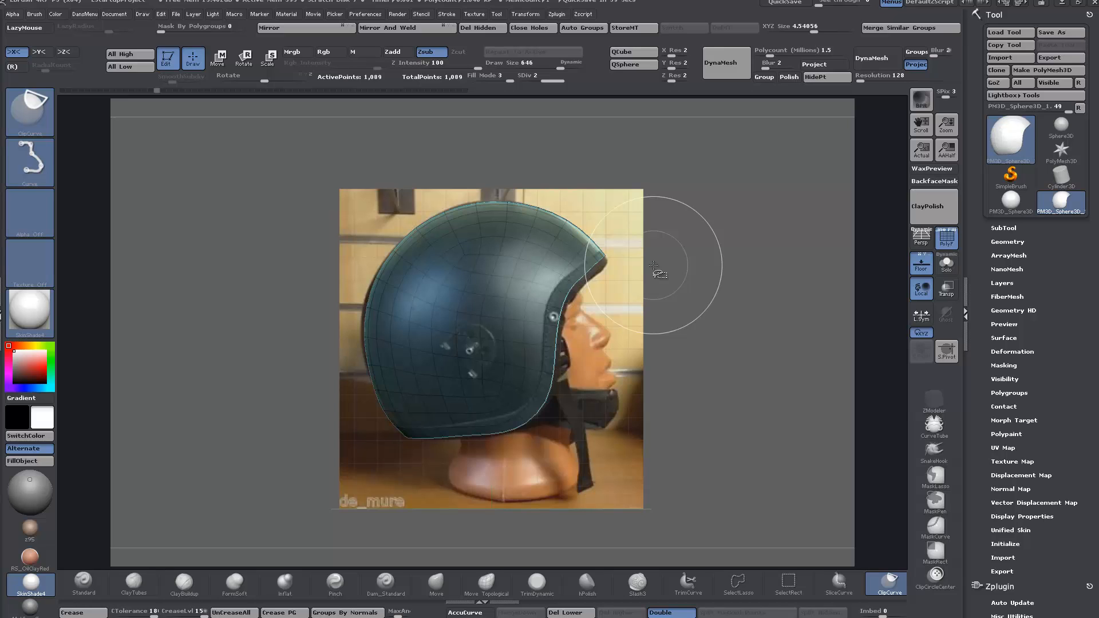
pyautogui.hotkey('ctrl', 'shift')
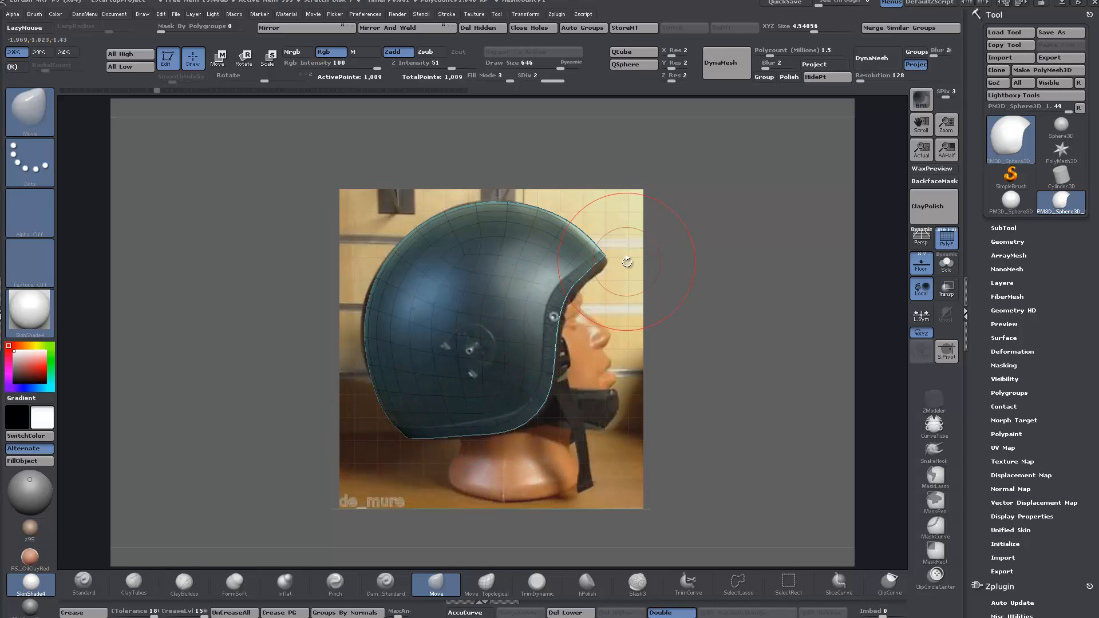
pyautogui.hotkey('ctrl', 'shift')
pyautogui.hotkey('shift', 'd')
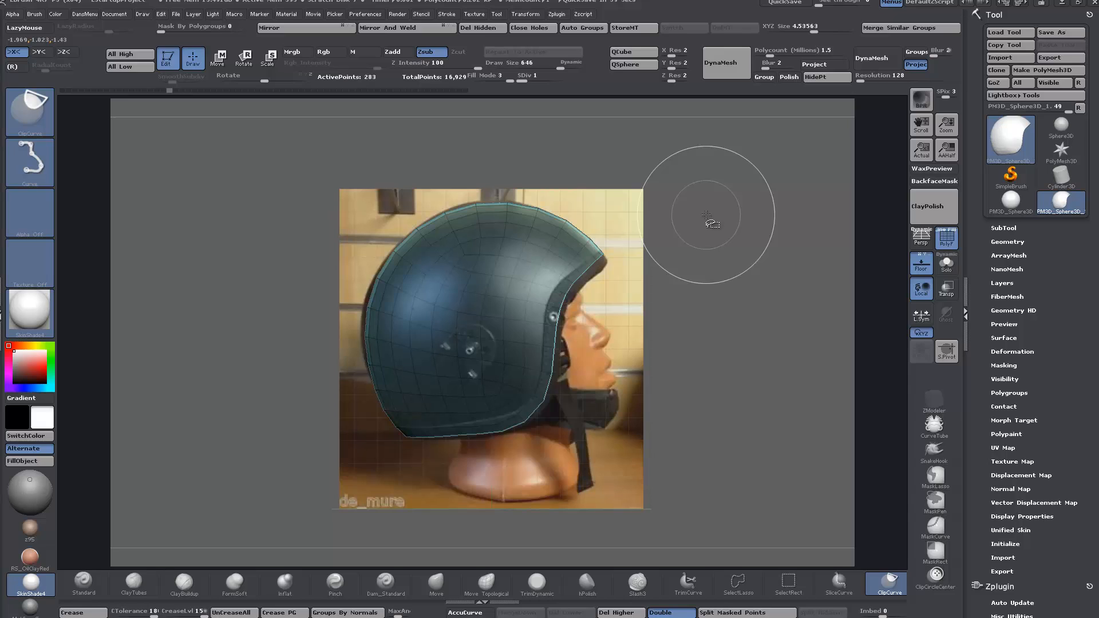
pyautogui.press('ctrl')
pyautogui.press('d')
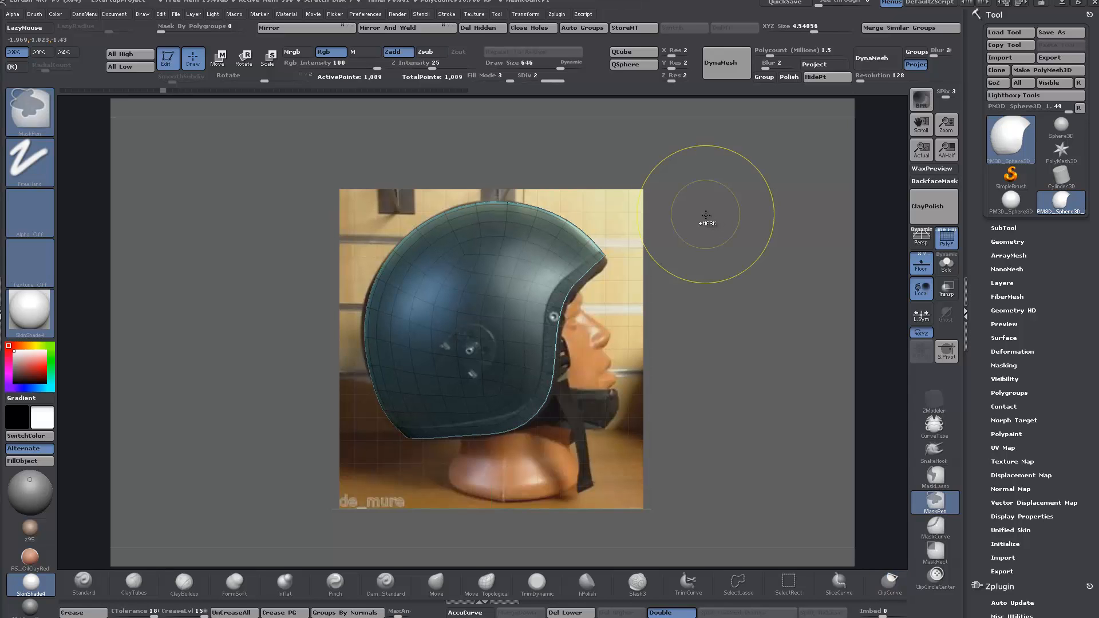
pyautogui.press('d')
pyautogui.hotkey('ctrl', 'shift')
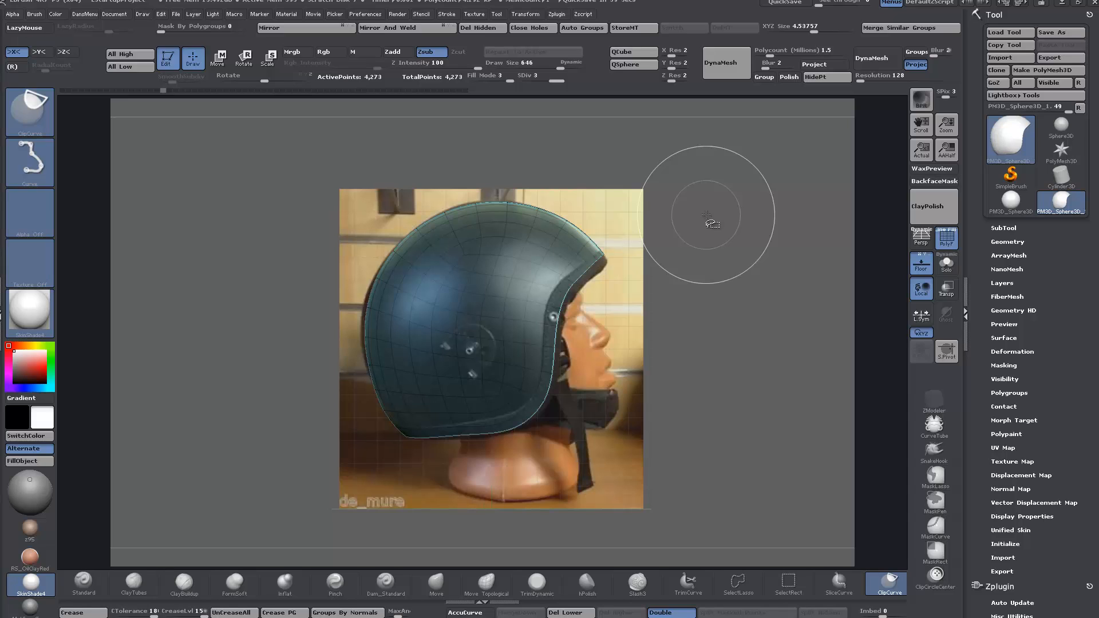
# Subdivide the helmet shell to level 4, and switch it down to subdivision level 1 for coarse shaping
pyautogui.press('t')
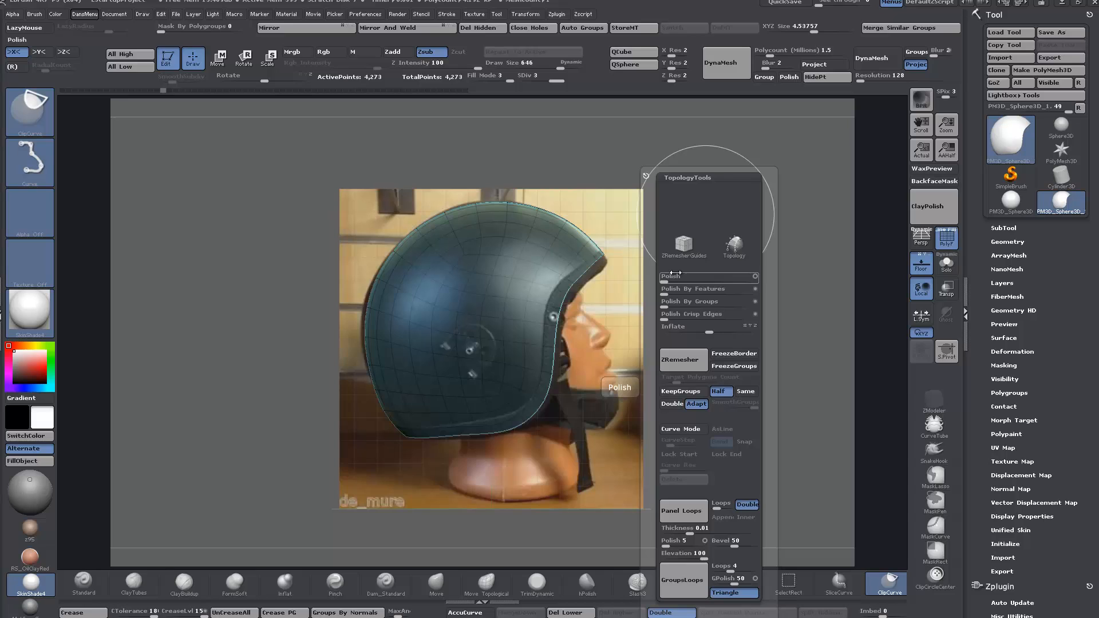
pyautogui.hotkey('ctrl', 'shift')
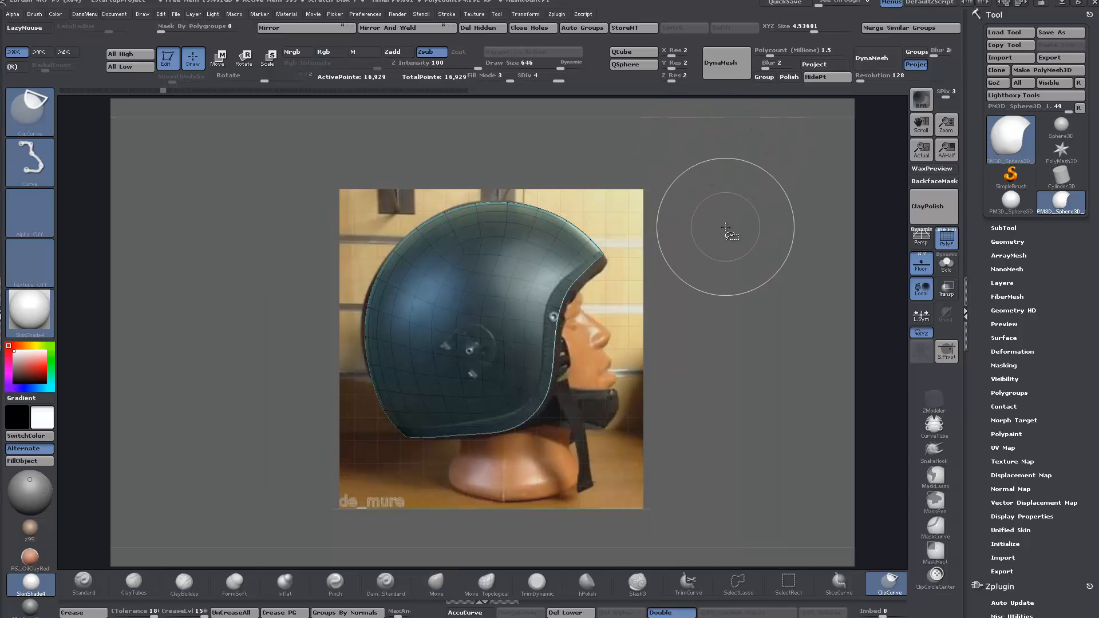
pyautogui.hotkey('shift', 'd')
pyautogui.hotkey('shift', 'd')
pyautogui.hotkey('shift', 'd')
# Redo the level 1 shape adjustments that extend the helmet's crown, rear and front brim toward the reference outline
pyautogui.hotkey('ctrl', 'shift', 'z')
pyautogui.hotkey('ctrl', 'shift', 'z')
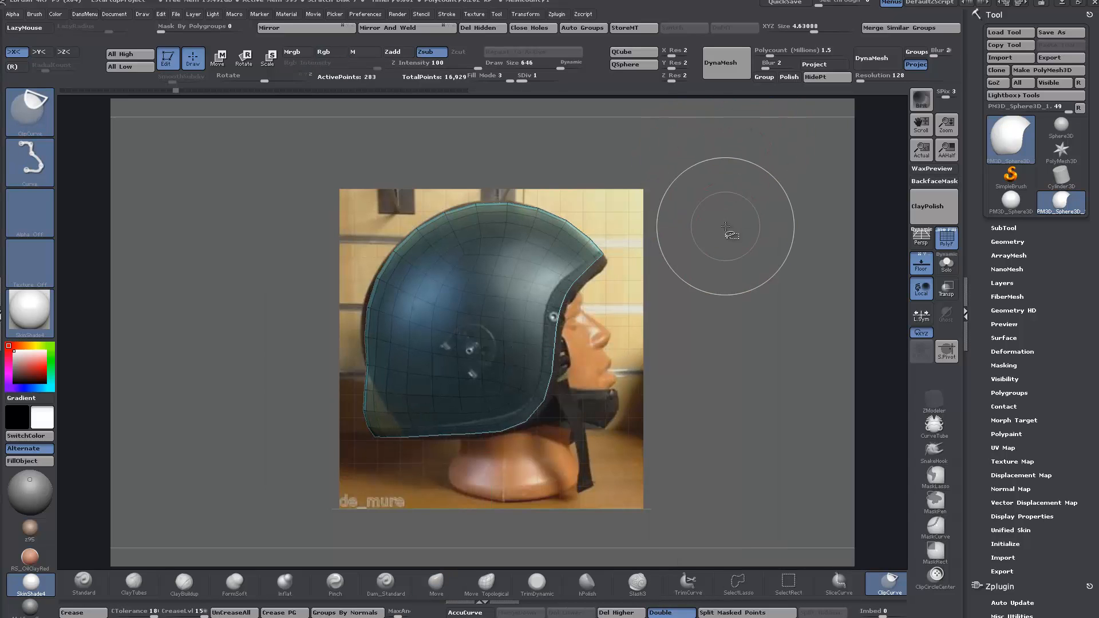
pyautogui.moveTo(723, 355)
pyautogui.mouseDown()
pyautogui.moveTo(708, 353)
pyautogui.moveTo(738, 337)
pyautogui.moveTo(718, 361)
pyautogui.moveTo(708, 348)
pyautogui.mouseUp()
pyautogui.moveTo(709, 453)
pyautogui.mouseDown()
pyautogui.moveTo(769, 328)
pyautogui.moveTo(687, 428)
pyautogui.moveTo(710, 409)
pyautogui.mouseUp()
pyautogui.hotkey('ctrl', 'shift')
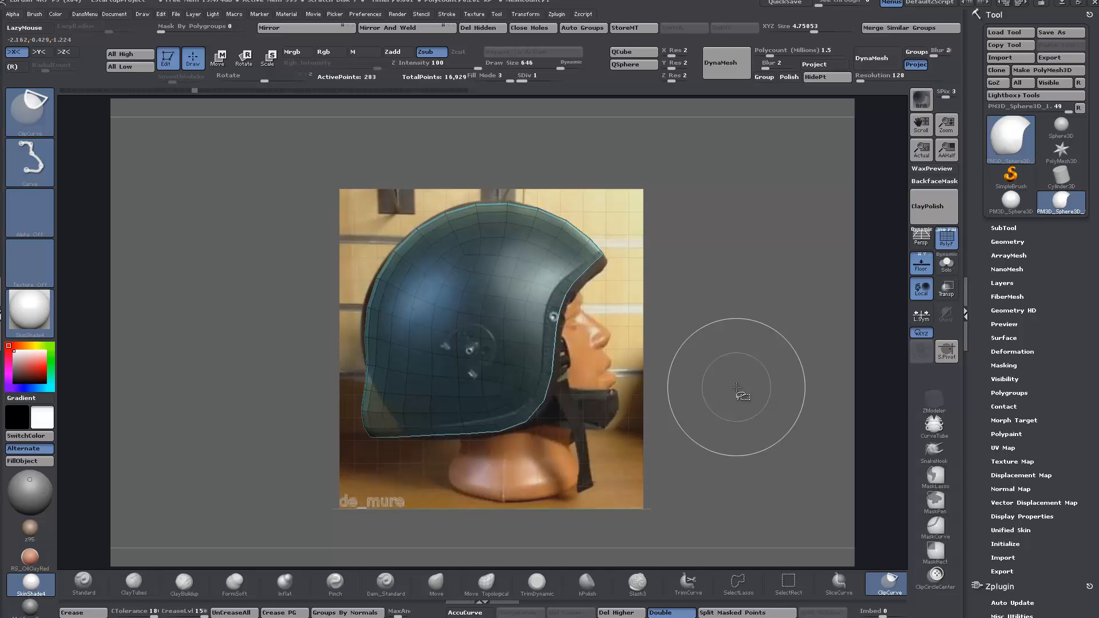
pyautogui.hotkey('ctrl', 'shift', 'z')
pyautogui.hotkey('ctrl', 'shift', 'z')
pyautogui.hotkey('ctrl', 'shift', 'z')
pyautogui.hotkey('ctrl', 'shift', 'z')
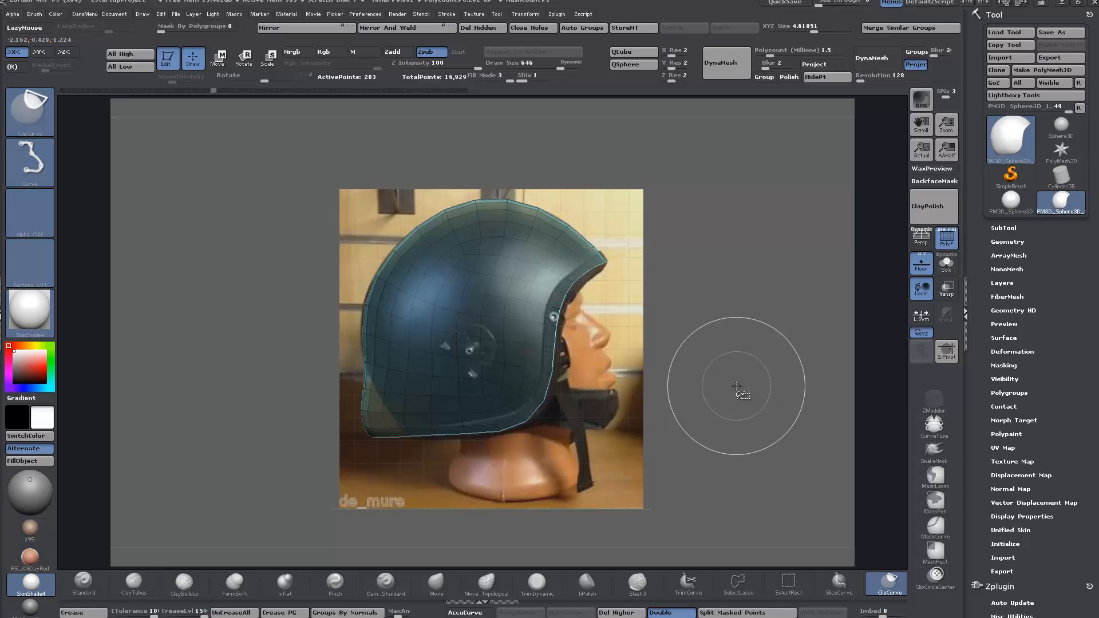
pyautogui.hotkey('ctrl', 'shift', 'z')
pyautogui.hotkey('ctrl', 'shift', 'z')
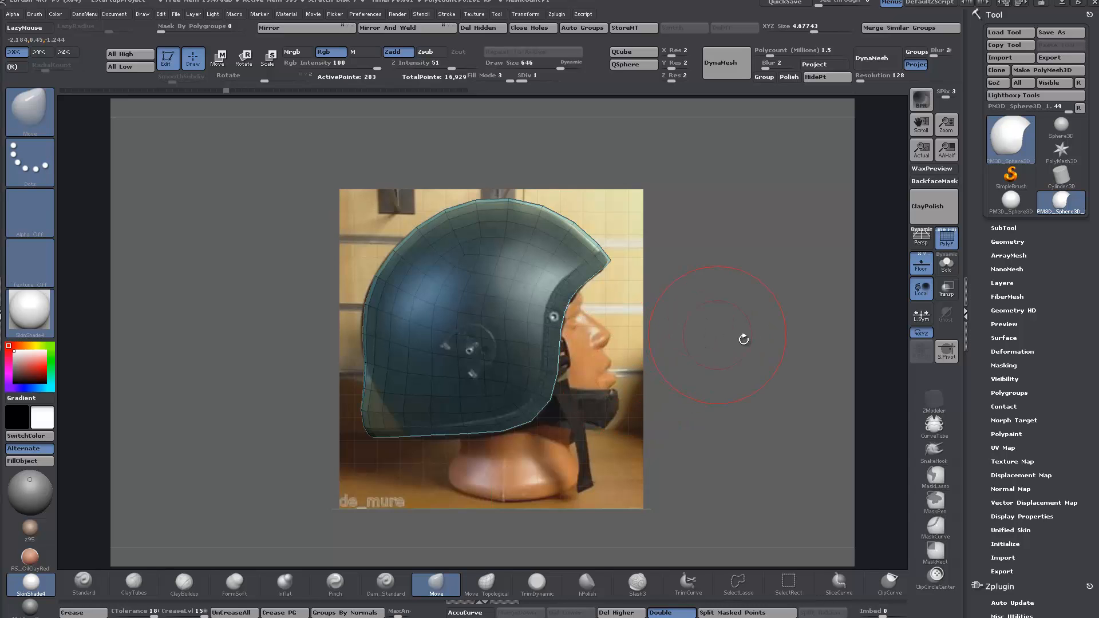
# Redo pulling in the helmet's lower rear corner and evening out the low-resolution mesh
pyautogui.moveTo(743, 339)
pyautogui.mouseDown()
pyautogui.moveTo(547, 362)
pyautogui.moveTo(736, 352)
pyautogui.moveTo(715, 360)
pyautogui.moveTo(738, 362)
pyautogui.mouseUp()
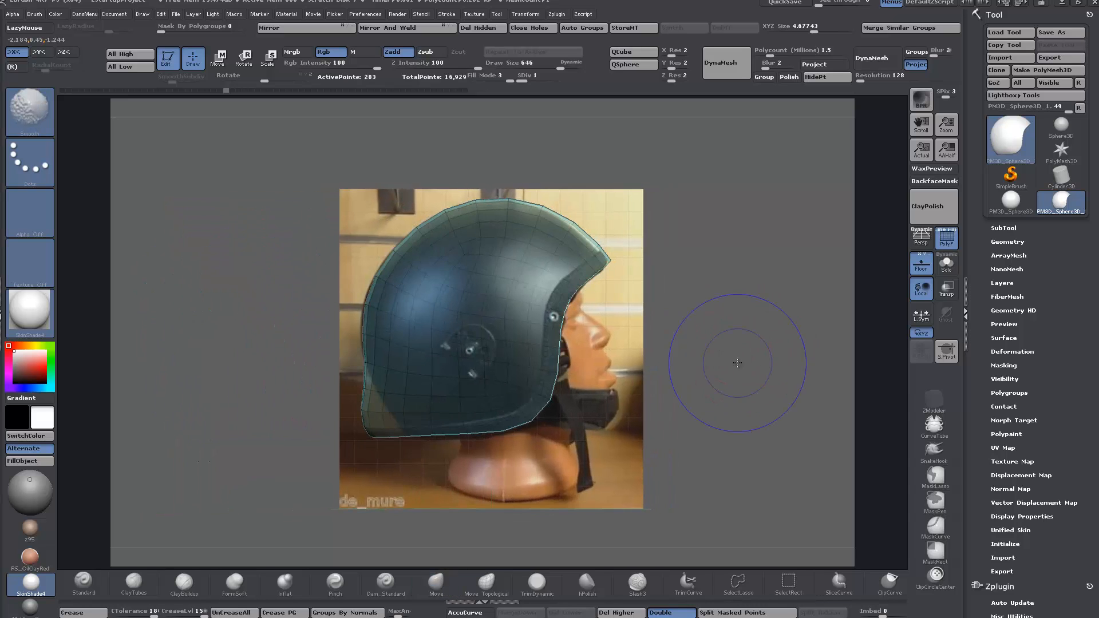
pyautogui.hotkey('ctrl', 'shift')
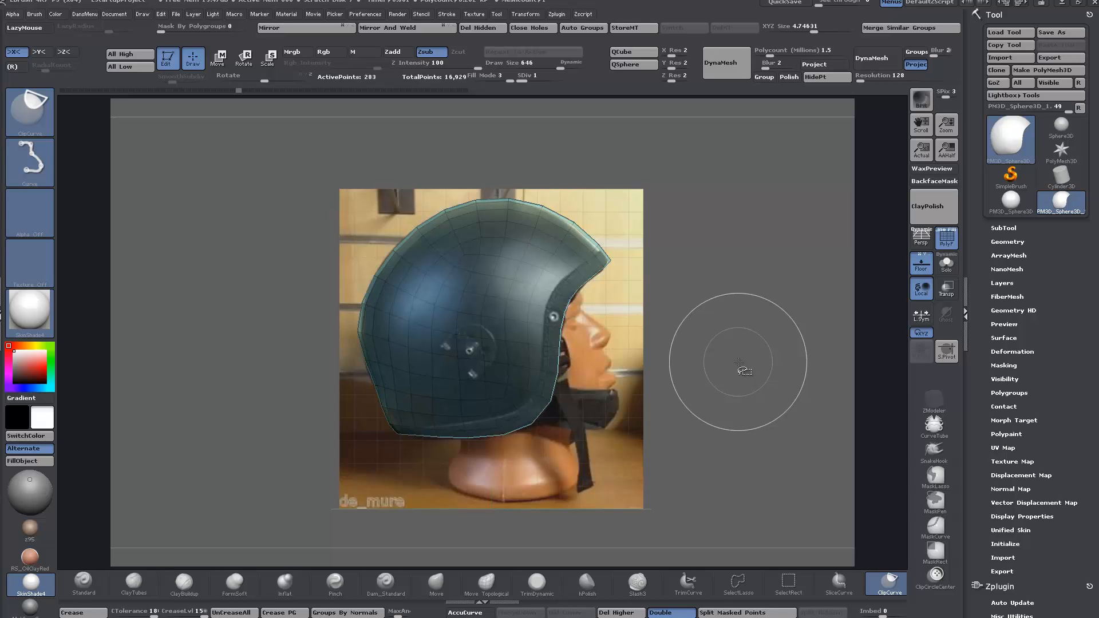
pyautogui.hotkey('ctrl', 'shift', 'z')
pyautogui.hotkey('ctrl', 'shift', 'z')
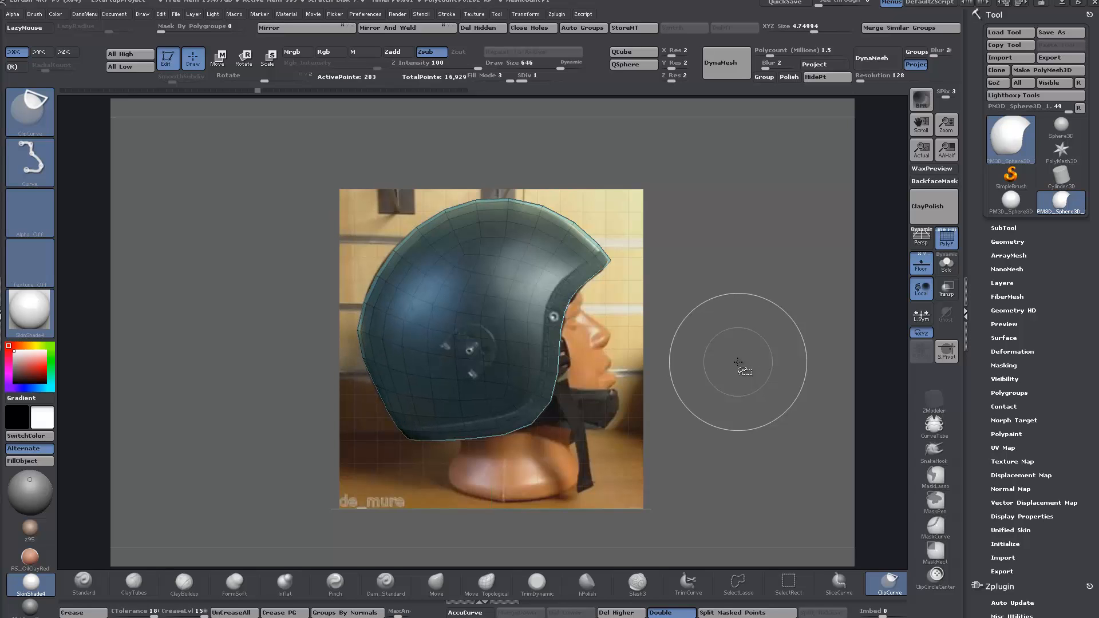
pyautogui.hotkey('ctrl', 'shift', 'z')
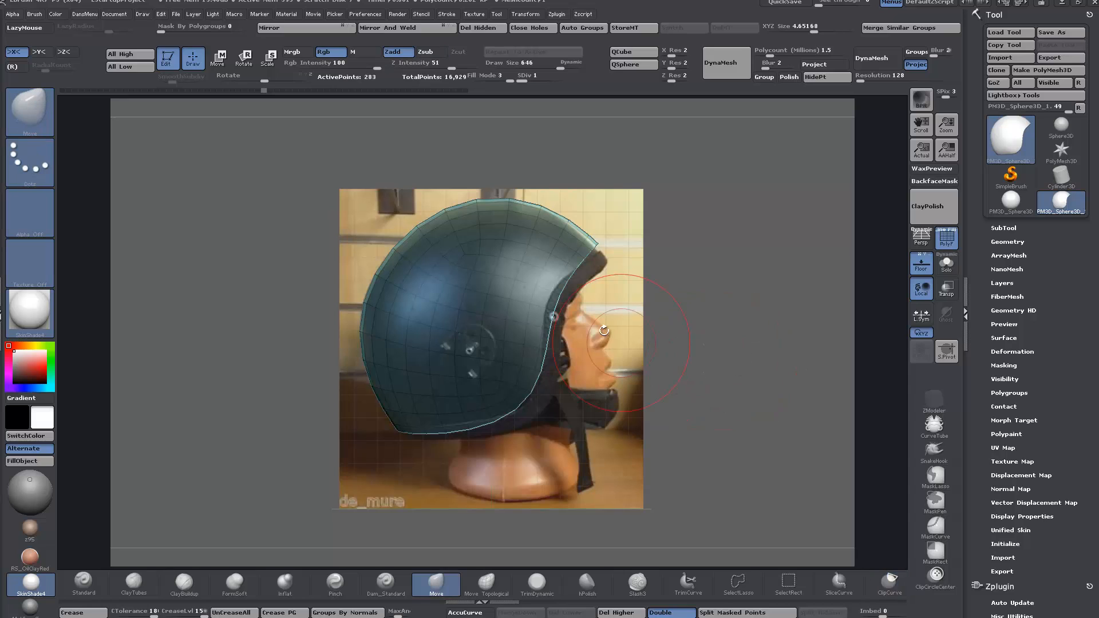
# Redo pulling the brim, face opening and lower edge of the helmet back out toward the reference photo
pyautogui.moveTo(684, 375)
pyautogui.mouseDown()
pyautogui.moveTo(618, 381)
pyautogui.moveTo(589, 355)
pyautogui.mouseUp()
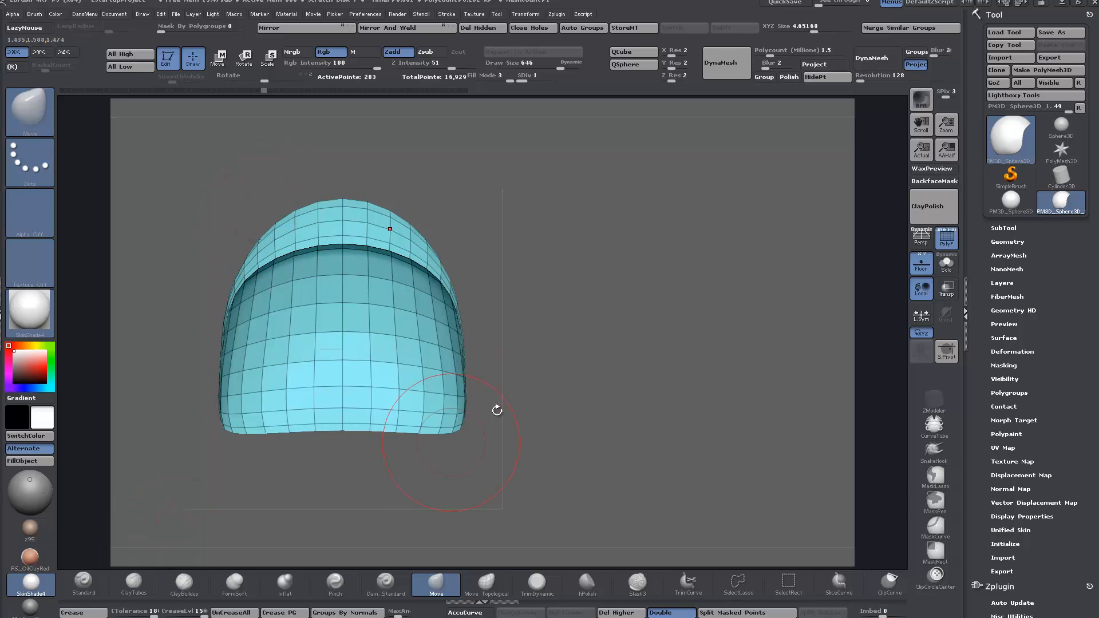
pyautogui.moveTo(657, 400); pyautogui.dragTo(803, 196)
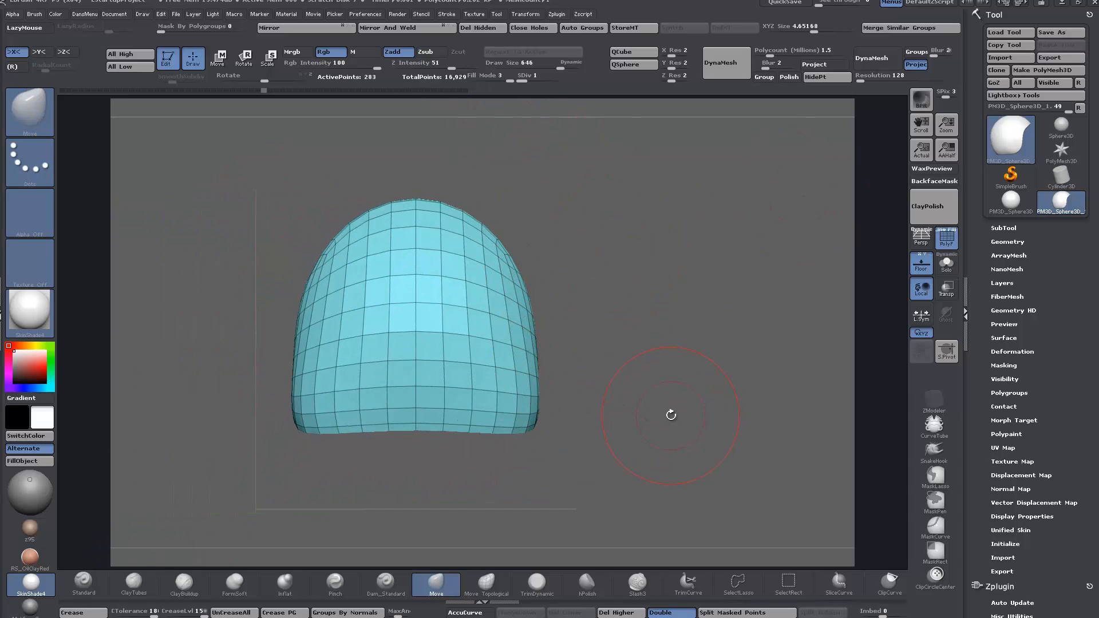
pyautogui.moveTo(671, 415); pyautogui.dragTo(807, 417)
pyautogui.hotkey('ctrl', 'shift')
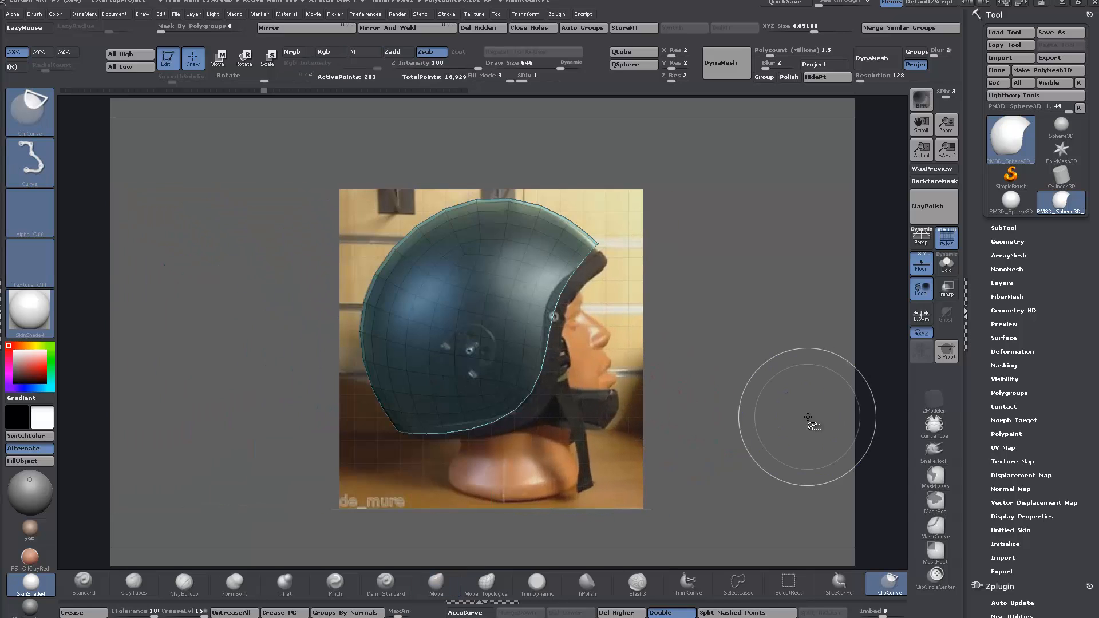
pyautogui.hotkey('ctrl', 'shift', 'z')
pyautogui.hotkey('ctrl', 'shift', 'z')
pyautogui.hotkey('ctrl', 'shift', 'z')
pyautogui.hotkey('ctrl', 'shift', 'z')
pyautogui.hotkey('ctrl', 'shift', 'z')
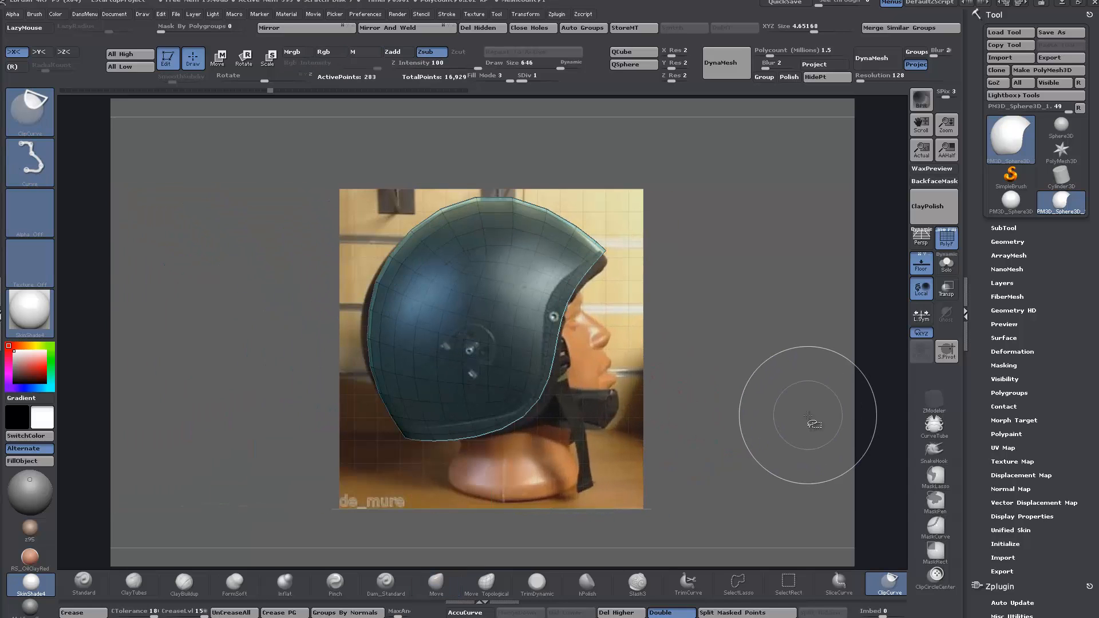
# Redo moving the helmet's rear curve and face-opening edge outward onto the reference outline
pyautogui.hotkey('ctrl', 'shift', 'z')
pyautogui.hotkey('ctrl', 'shift', 'z')
pyautogui.hotkey('ctrl', 'shift', 'z')
pyautogui.hotkey('ctrl', 'shift', 'z')
pyautogui.hotkey('ctrl', 'shift', 'z')
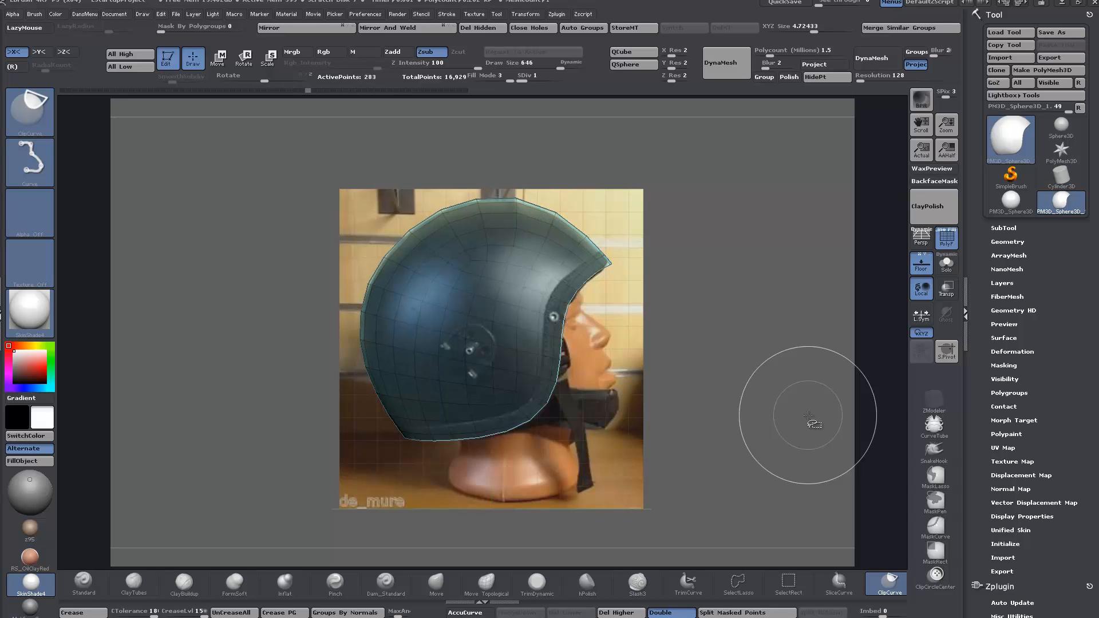
# Redo the fine adjustments to the front brim and return the helmet to subdivision level 4
pyautogui.hotkey('ctrl', 'shift', 'z')
pyautogui.hotkey('ctrl', 'shift', 'z')
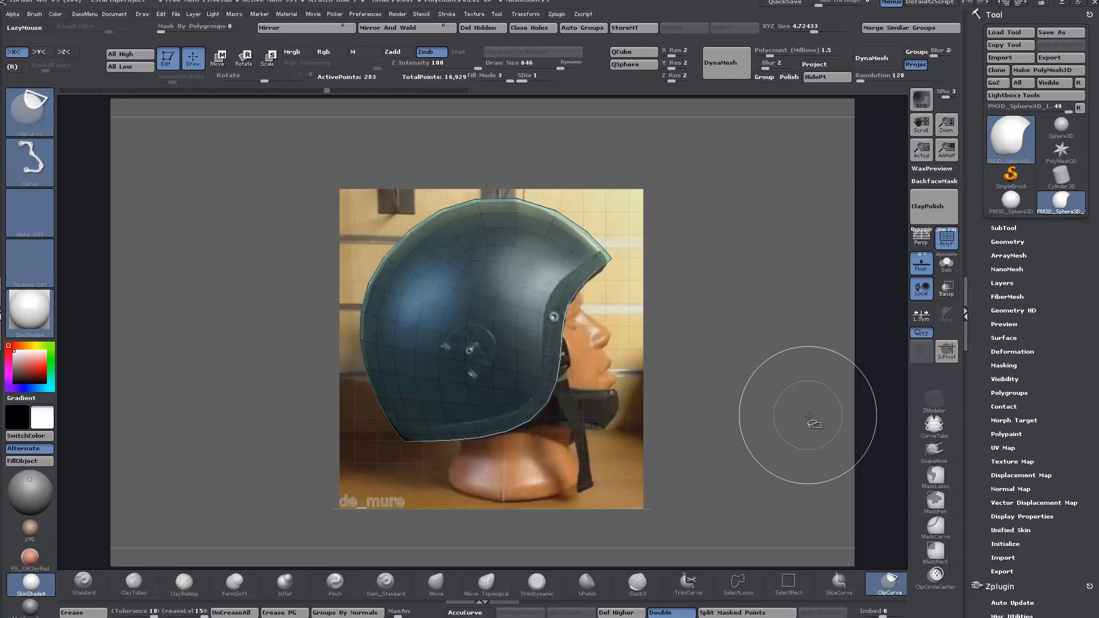
pyautogui.hotkey('ctrl', 'shift', 'z')
pyautogui.hotkey('ctrl', 'shift', 'z')
pyautogui.hotkey('ctrl', 'shift', 'z')
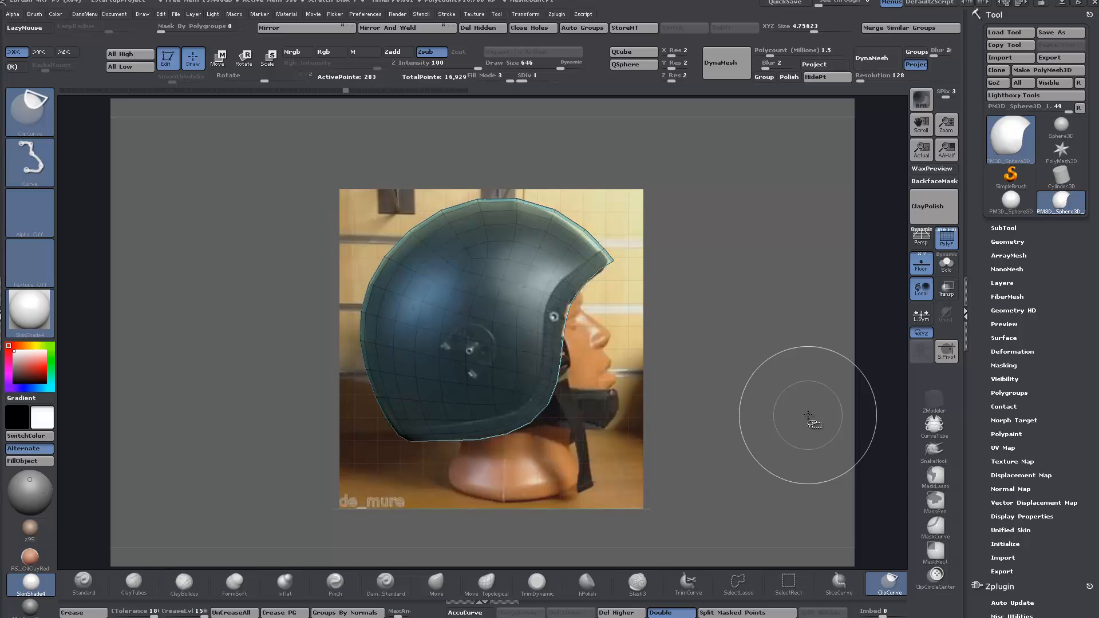
pyautogui.hotkey('ctrl', 'shift', 'z')
pyautogui.hotkey('ctrl', 'shift', 'z')
pyautogui.hotkey('ctrl', 'shift', 'z')
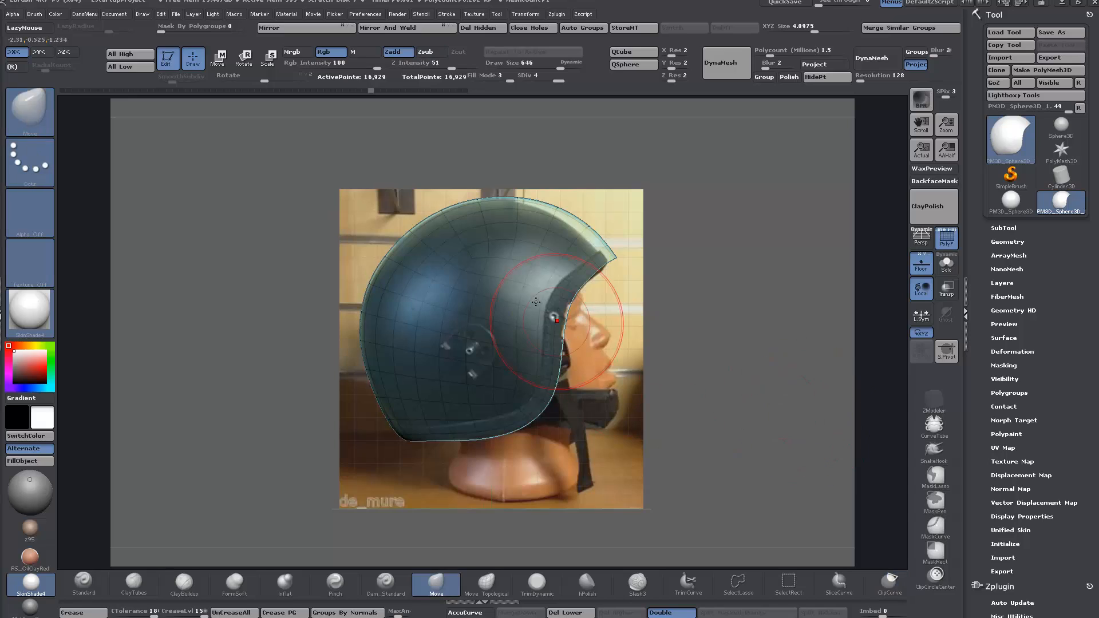
# Redo stepping the helmet from subdivision level 1 up to 3 and fitting its front brim to the reference
pyautogui.moveTo(757, 410)
pyautogui.mouseDown()
pyautogui.moveTo(726, 415)
pyautogui.moveTo(751, 418)
pyautogui.mouseUp()
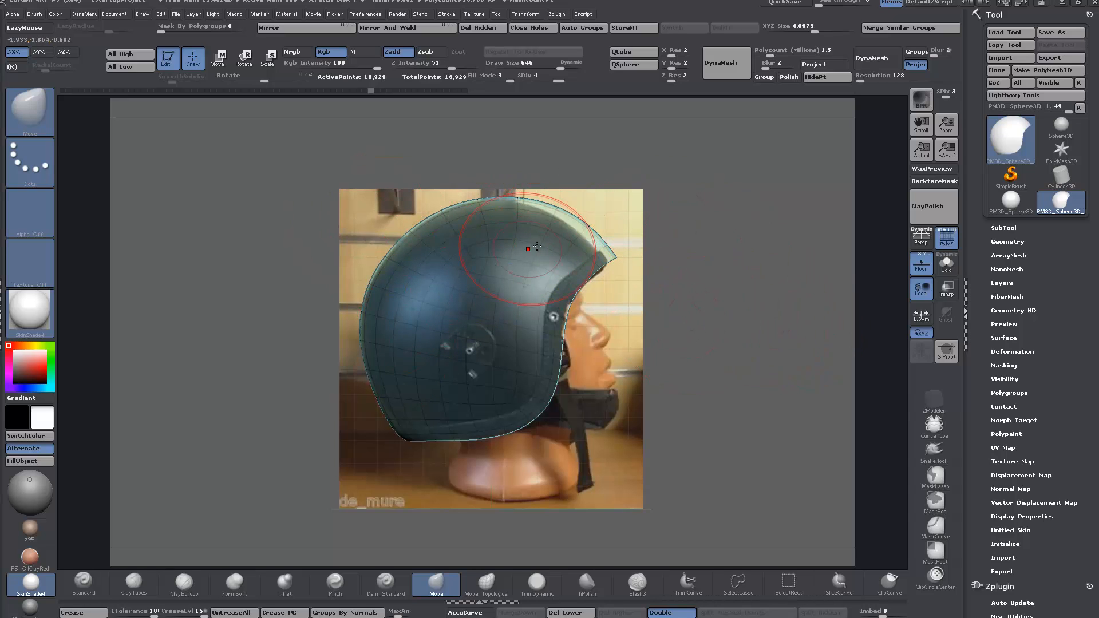
pyautogui.press('ctrl')
pyautogui.hotkey('ctrl', 'shift')
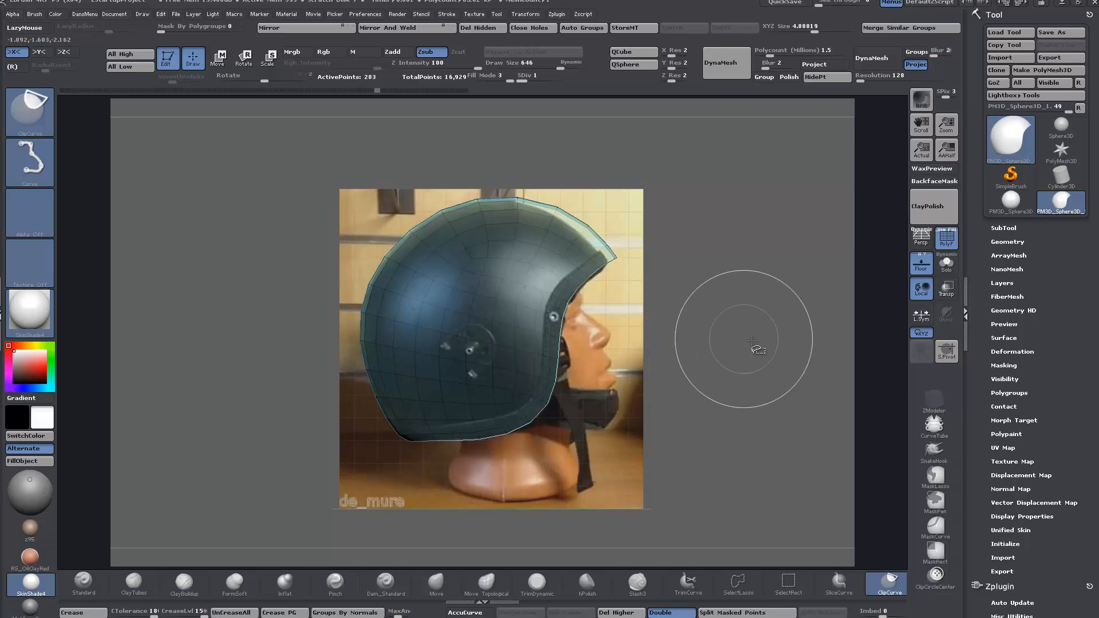
pyautogui.hotkey('shift', 'd')
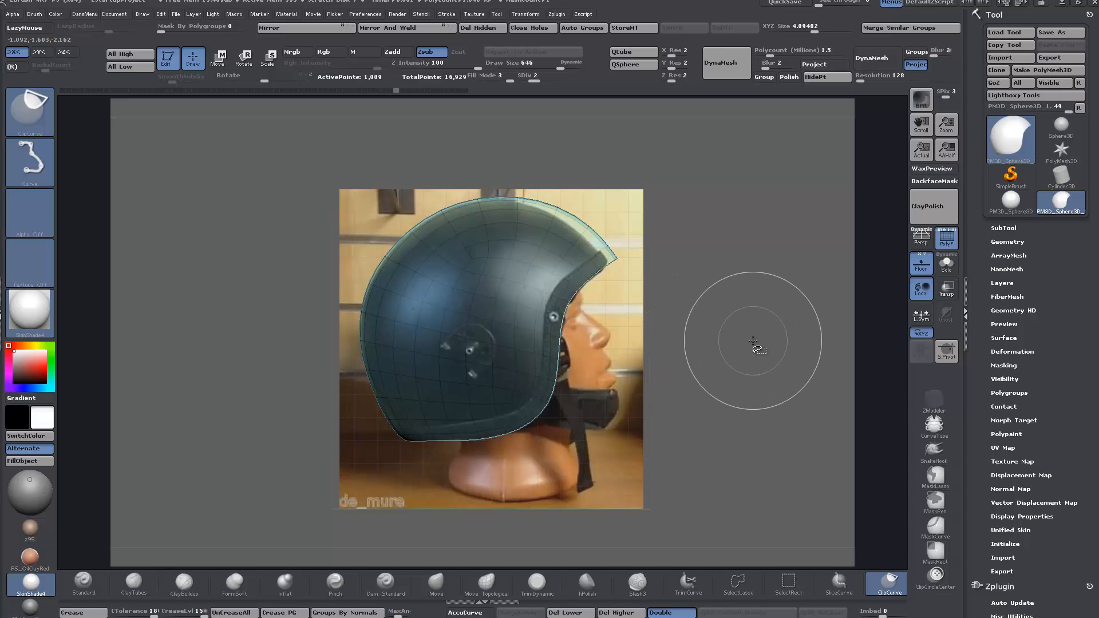
pyautogui.press('d')
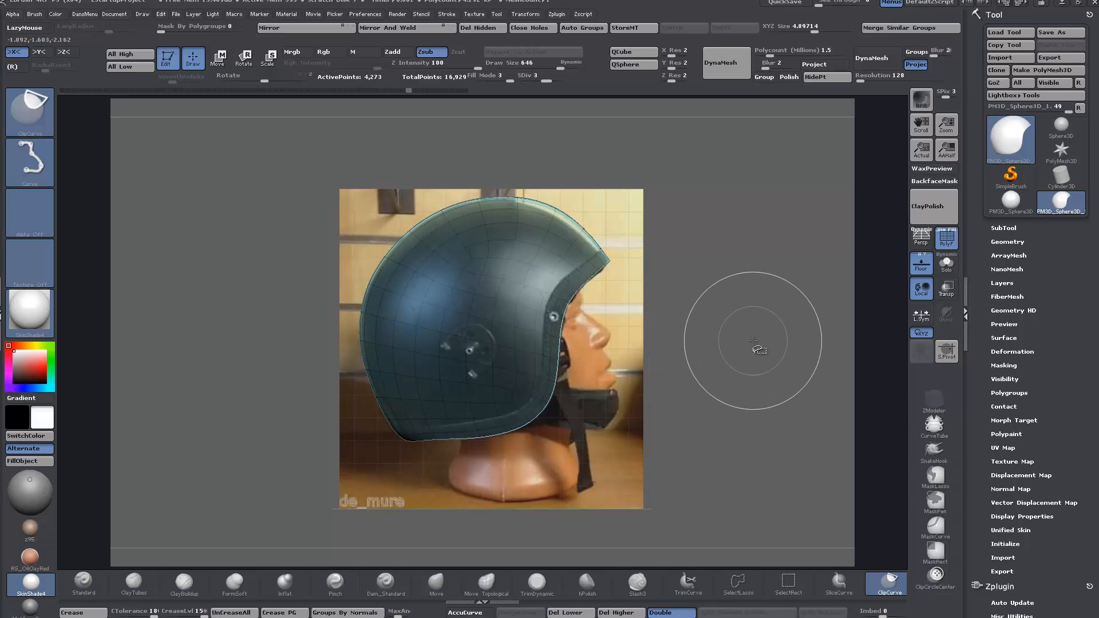
pyautogui.hotkey('ctrl', 'shift', 'z')
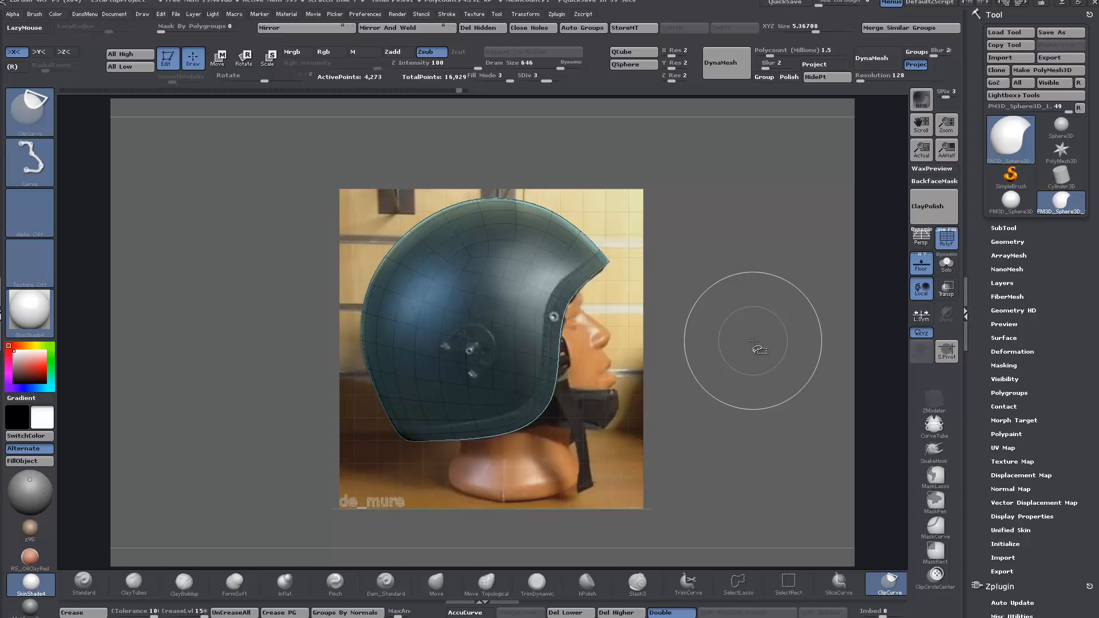
# Append the original PM3D_Sphere3D mesh to the helmet as a second subtool
pyautogui.moveTo(796, 361)
pyautogui.mouseDown()
pyautogui.moveTo(715, 368)
pyautogui.moveTo(615, 405)
pyautogui.moveTo(589, 440)
pyautogui.mouseUp()
pyautogui.keyDown('alt'); pyautogui.moveTo(608, 353); pyautogui.dragTo(704, 365); pyautogui.keyUp('alt')
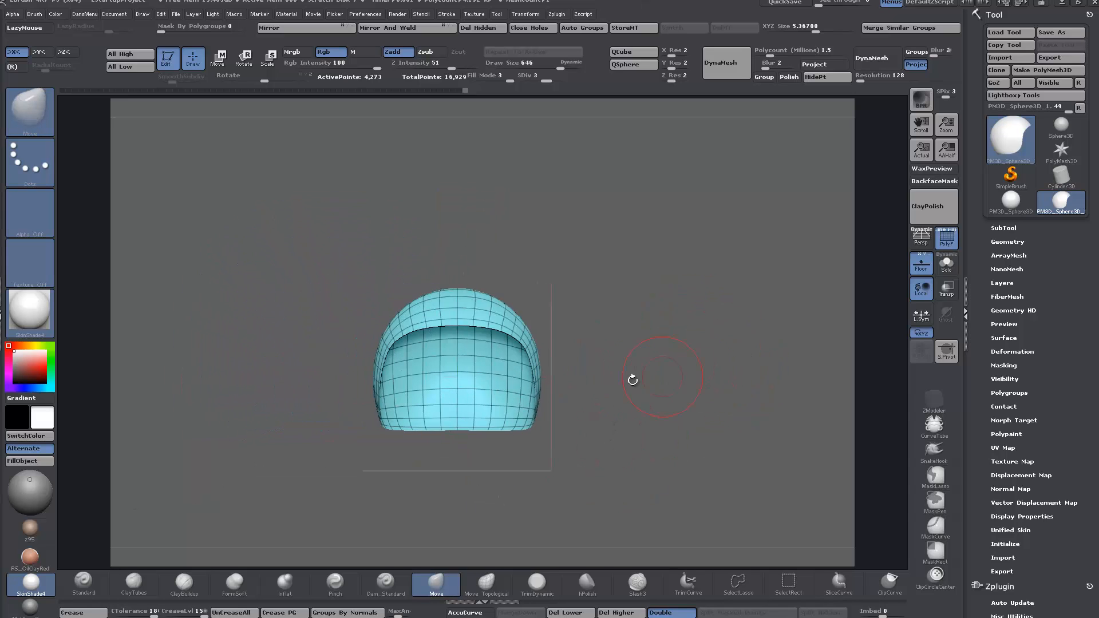
pyautogui.moveTo(633, 378)
pyautogui.mouseDown()
pyautogui.moveTo(689, 382)
pyautogui.moveTo(666, 386)
pyautogui.moveTo(681, 395)
pyautogui.moveTo(637, 395)
pyautogui.mouseUp()
pyautogui.moveTo(658, 348); pyautogui.dragTo(656, 487)
pyautogui.keyDown('alt'); pyautogui.moveTo(654, 421); pyautogui.dragTo(691, 311); pyautogui.keyUp('alt')
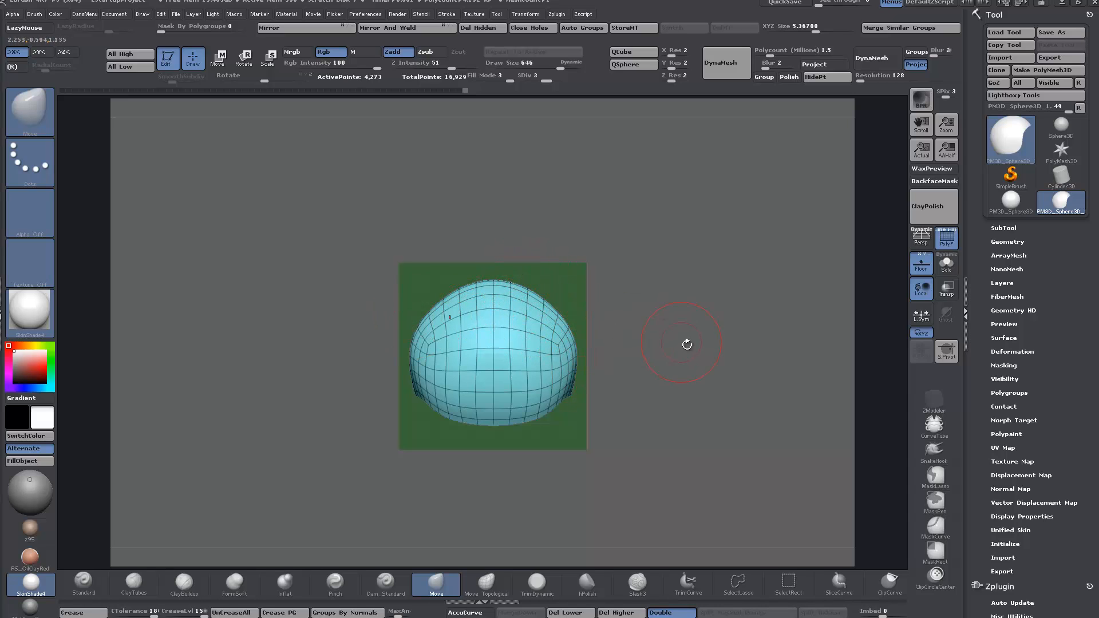
pyautogui.moveTo(687, 344); pyautogui.dragTo(704, 435)
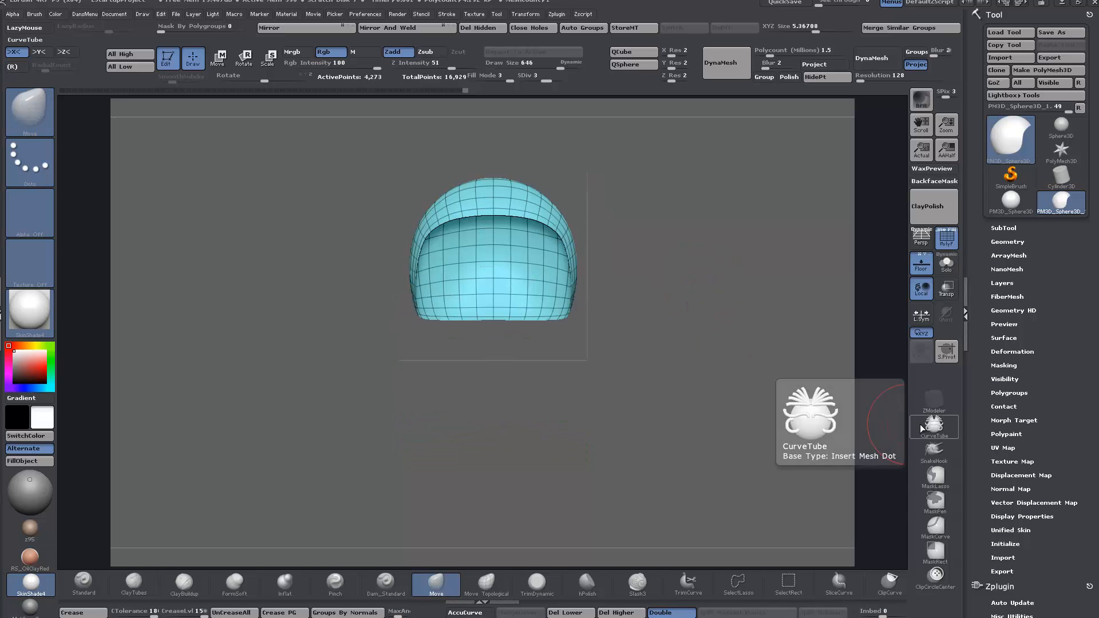
pyautogui.click(1003, 227)
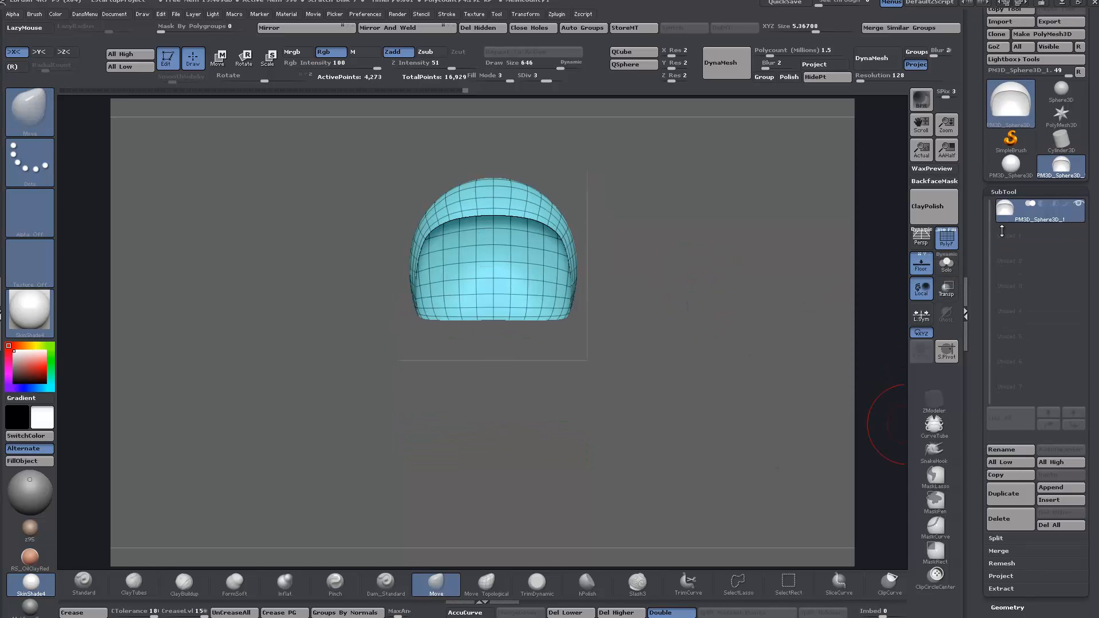
pyautogui.click(1066, 488)
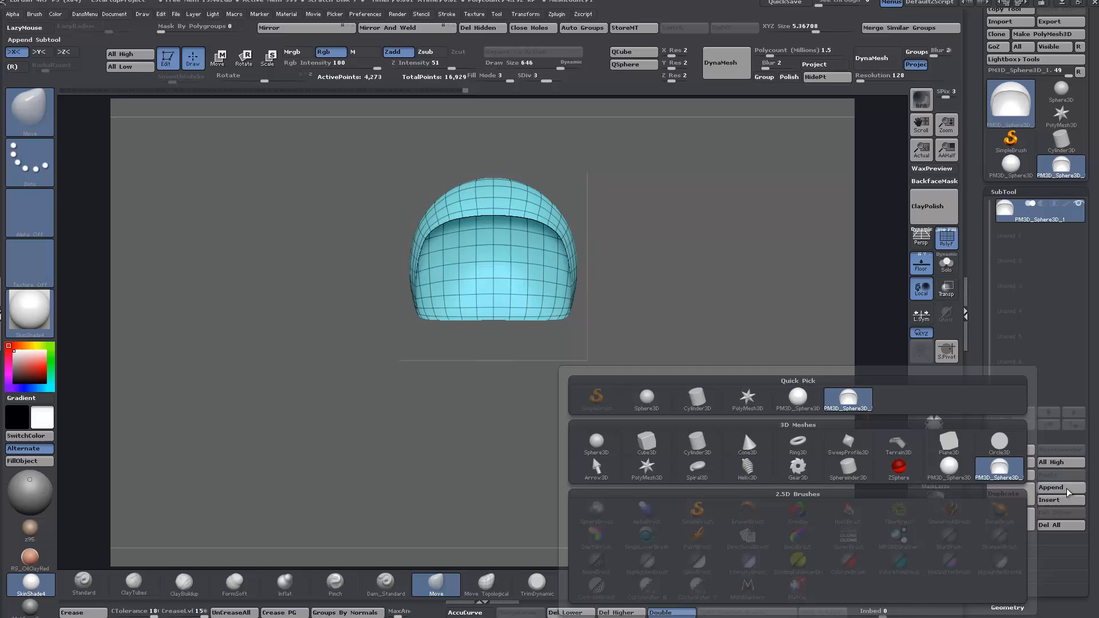
pyautogui.click(948, 467)
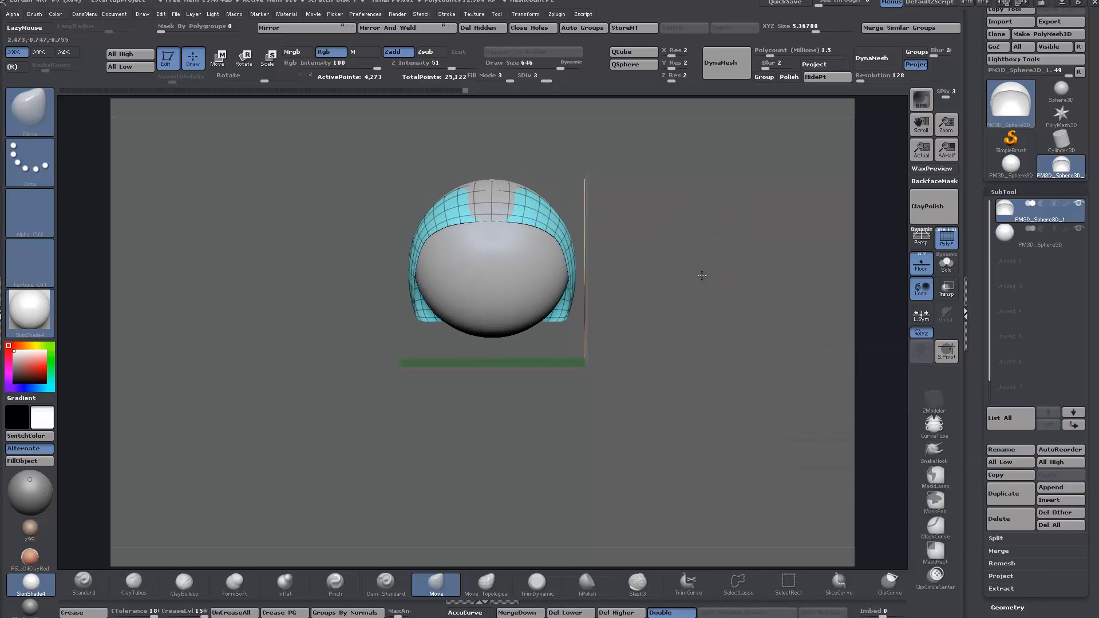
# In top view, draw a Move transpose line about 3.99 units long from the helmet out past its front edge
pyautogui.keyDown('shift'); pyautogui.moveTo(701, 275); pyautogui.dragTo(695, 393); pyautogui.keyUp('shift')
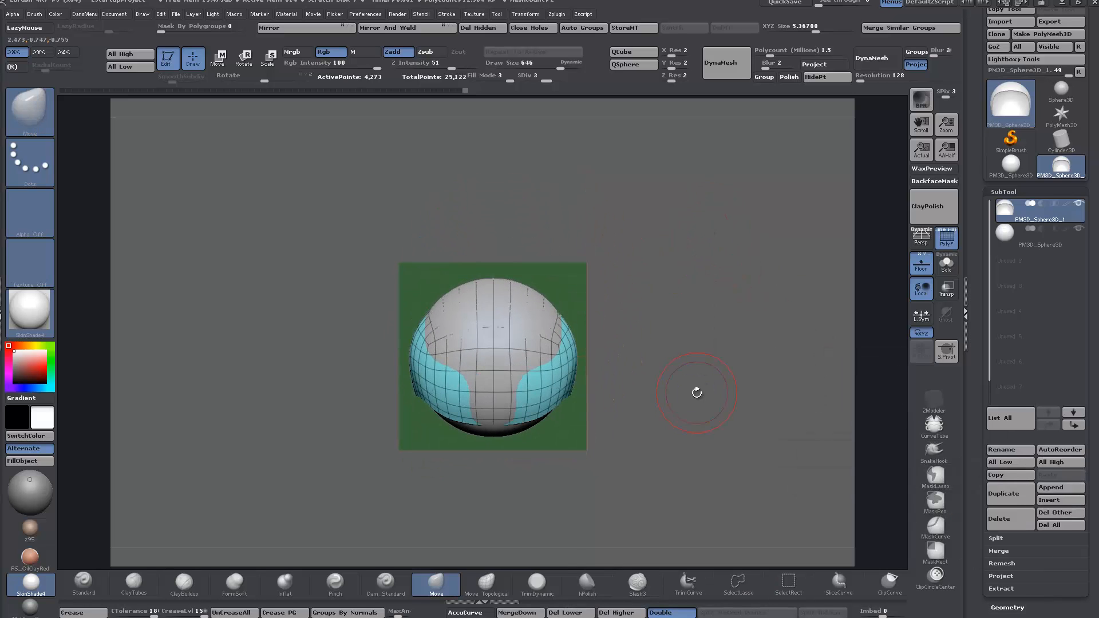
pyautogui.click(220, 58)
pyautogui.moveTo(523, 376); pyautogui.dragTo(522, 498)
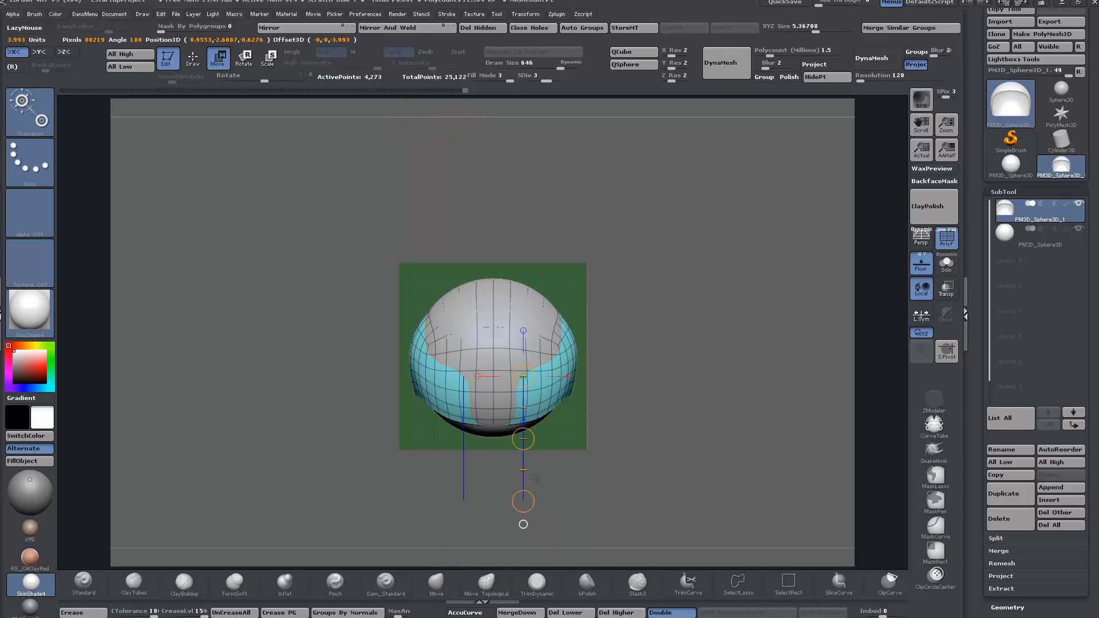
pyautogui.moveTo(523, 436)
pyautogui.mouseDown()
pyautogui.moveTo(525, 454)
pyautogui.moveTo(527, 436)
pyautogui.mouseUp()
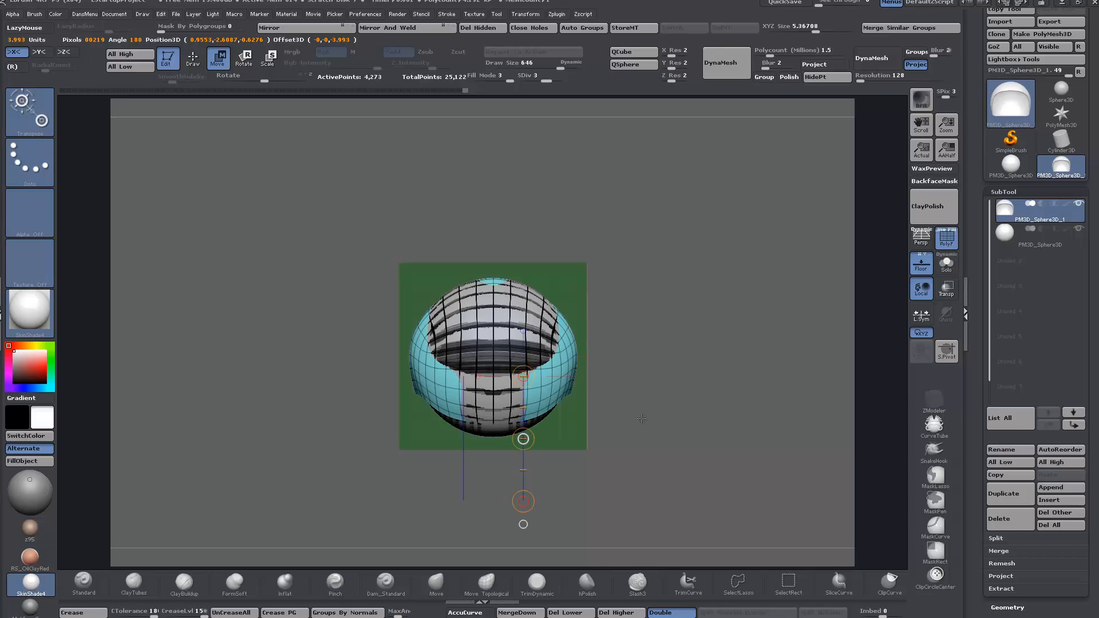
# Turn on transparency to compare the helmet with the appended sphere, and toggle Solo mode on and off
pyautogui.click(939, 291)
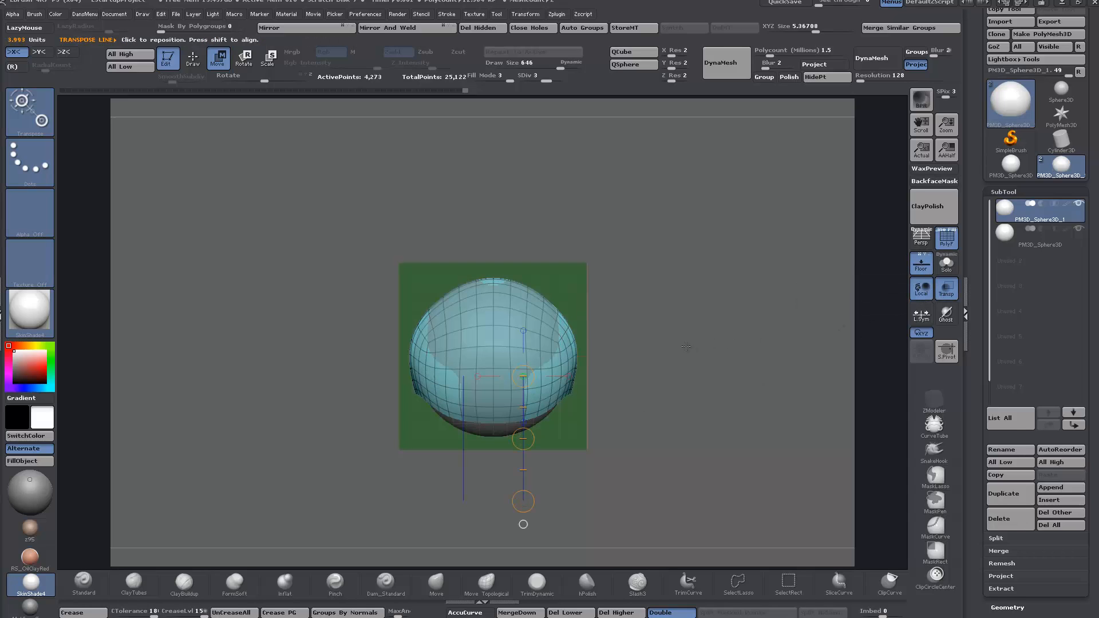
pyautogui.moveTo(584, 338); pyautogui.dragTo(677, 376)
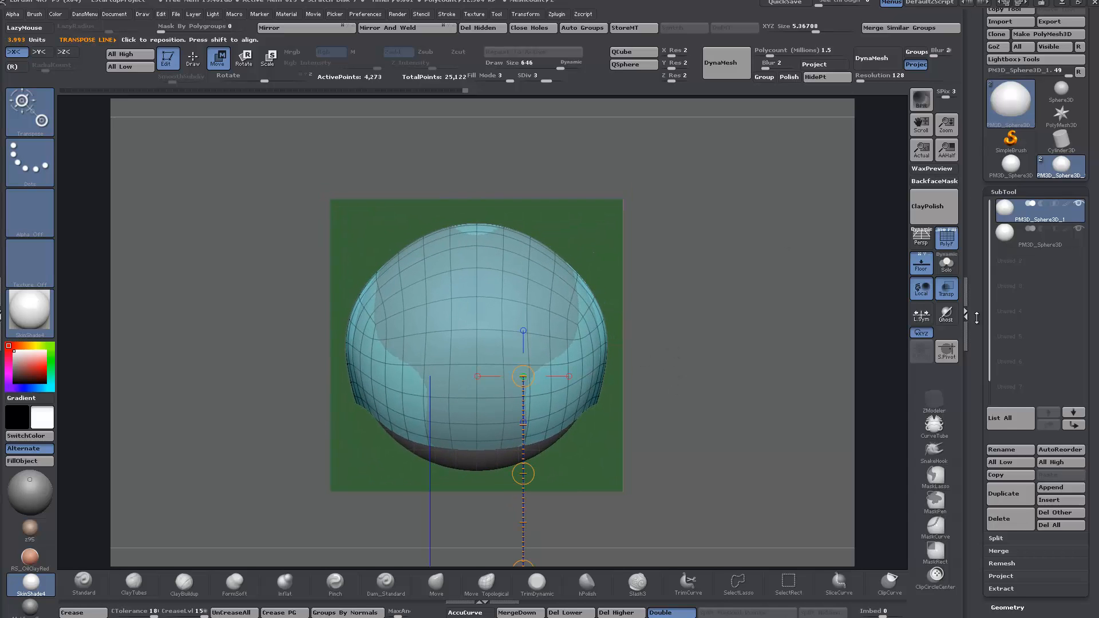
pyautogui.click(942, 271)
pyautogui.click(942, 271)
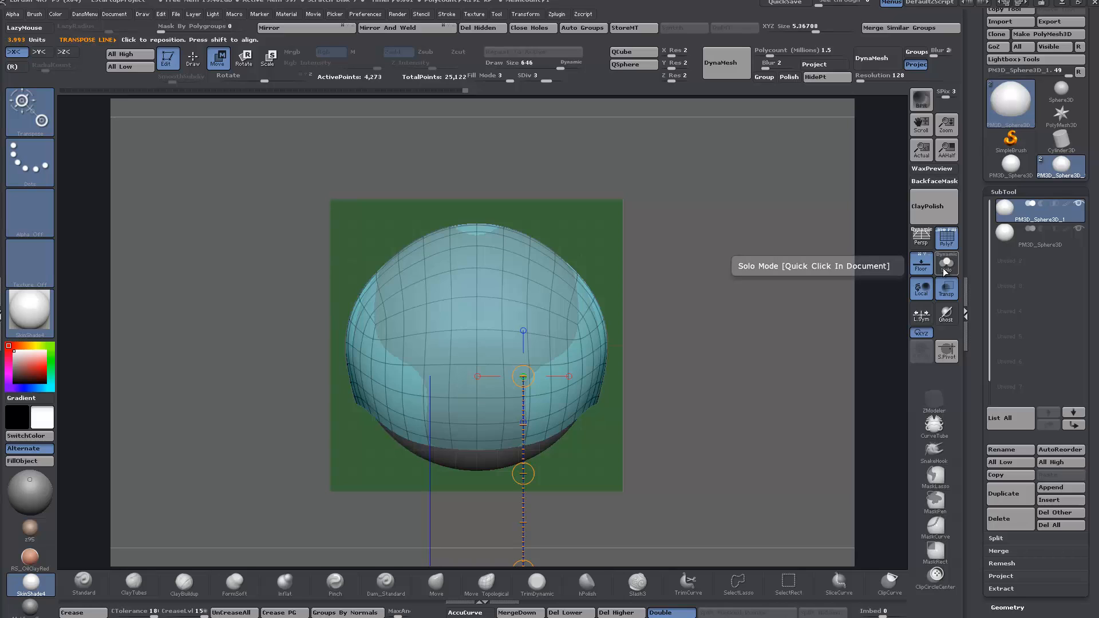
# Adjust the helmet's sides against the sphere's width with the SnakeHook brush at draw size 1000
pyautogui.click(943, 271)
pyautogui.click(945, 271)
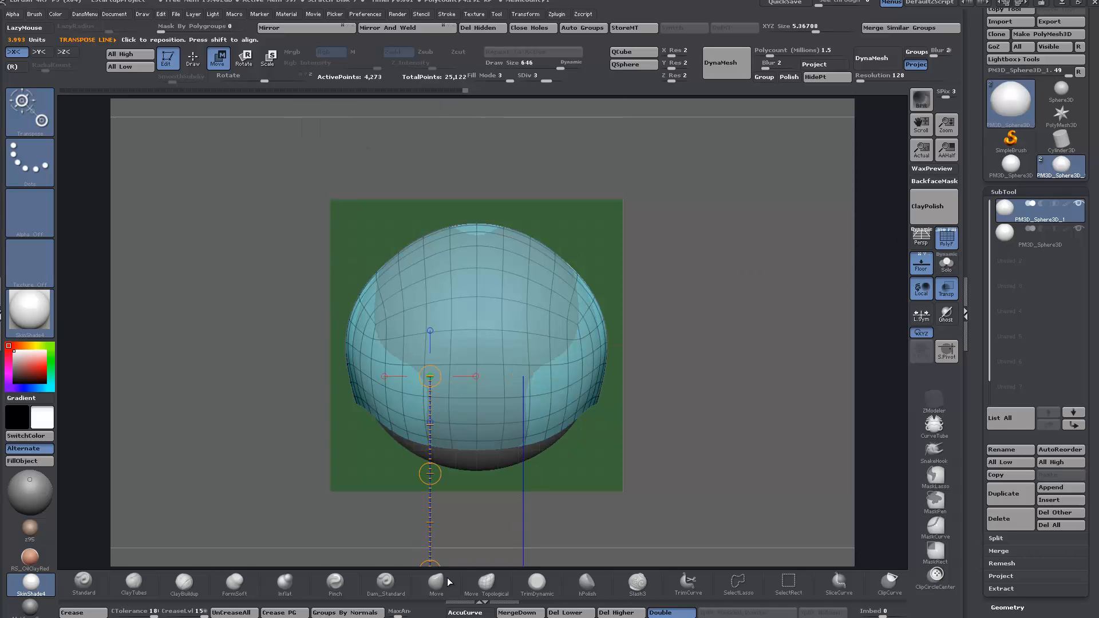
pyautogui.click(430, 590)
pyautogui.click(934, 451)
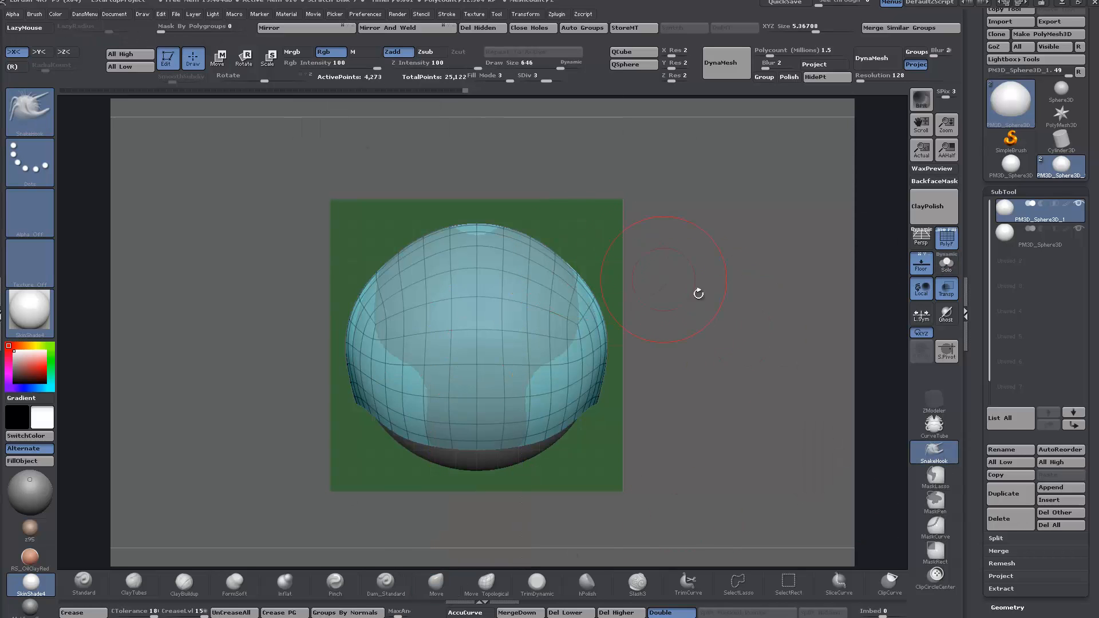
pyautogui.press('space')
pyautogui.moveTo(733, 304); pyautogui.dragTo(753, 305)
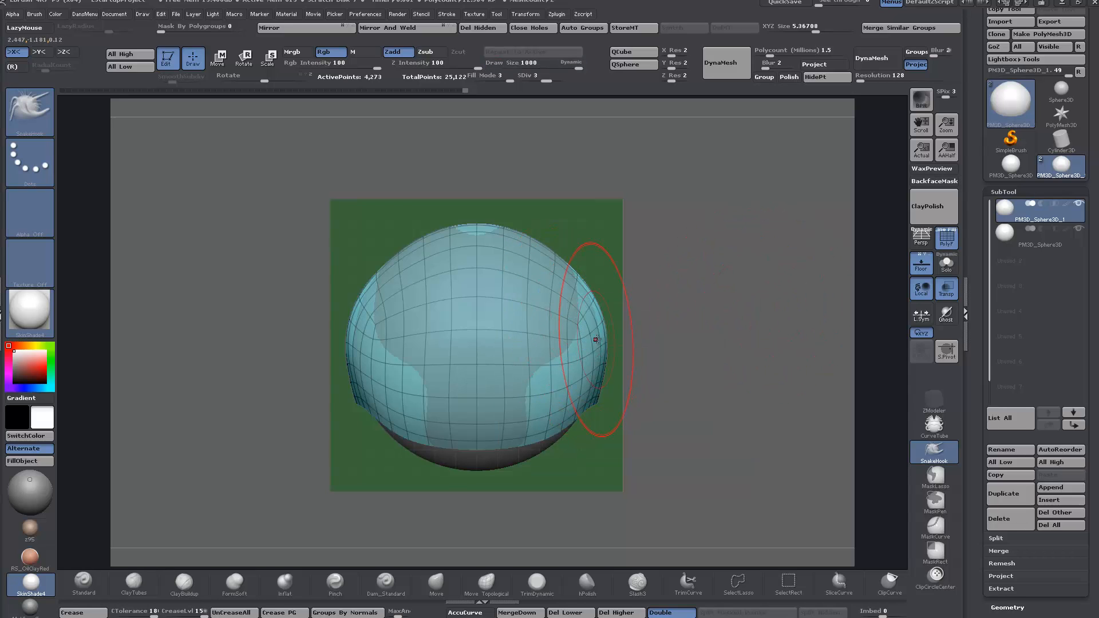
pyautogui.keyDown('alt'); pyautogui.moveTo(679, 366); pyautogui.dragTo(442, 142); pyautogui.keyUp('alt')
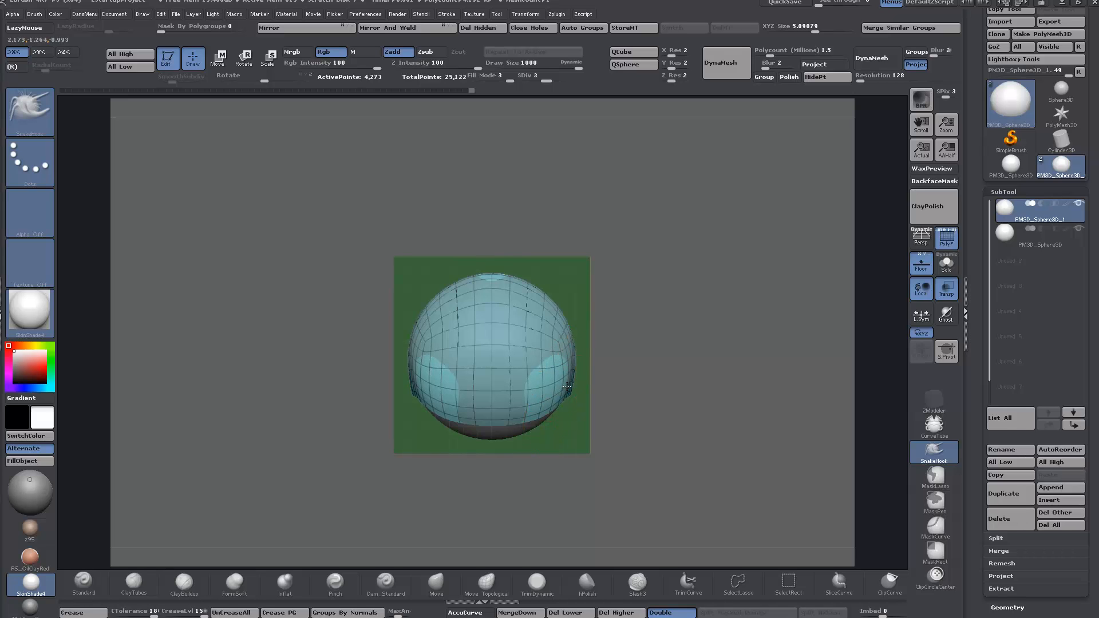
pyautogui.moveTo(567, 387); pyautogui.dragTo(564, 388)
# Isolate the helmet in Solo mode and examine its shell and topology from the side and three-quarter angles
pyautogui.moveTo(653, 419); pyautogui.dragTo(662, 307)
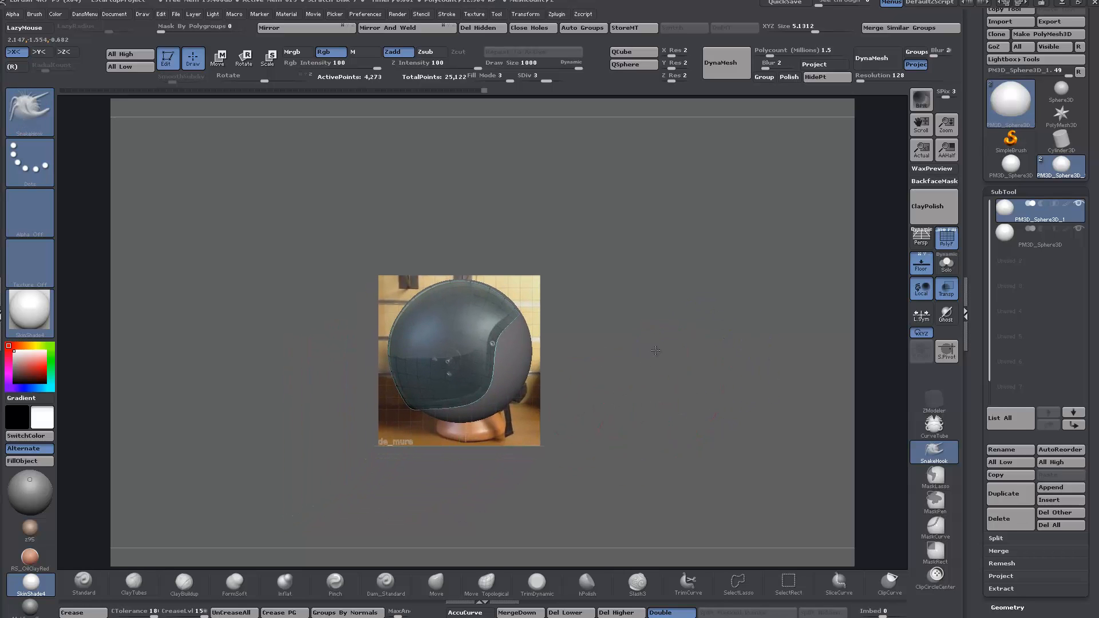
pyautogui.keyDown('shift'); pyautogui.moveTo(656, 443); pyautogui.dragTo(637, 473); pyautogui.keyUp('shift')
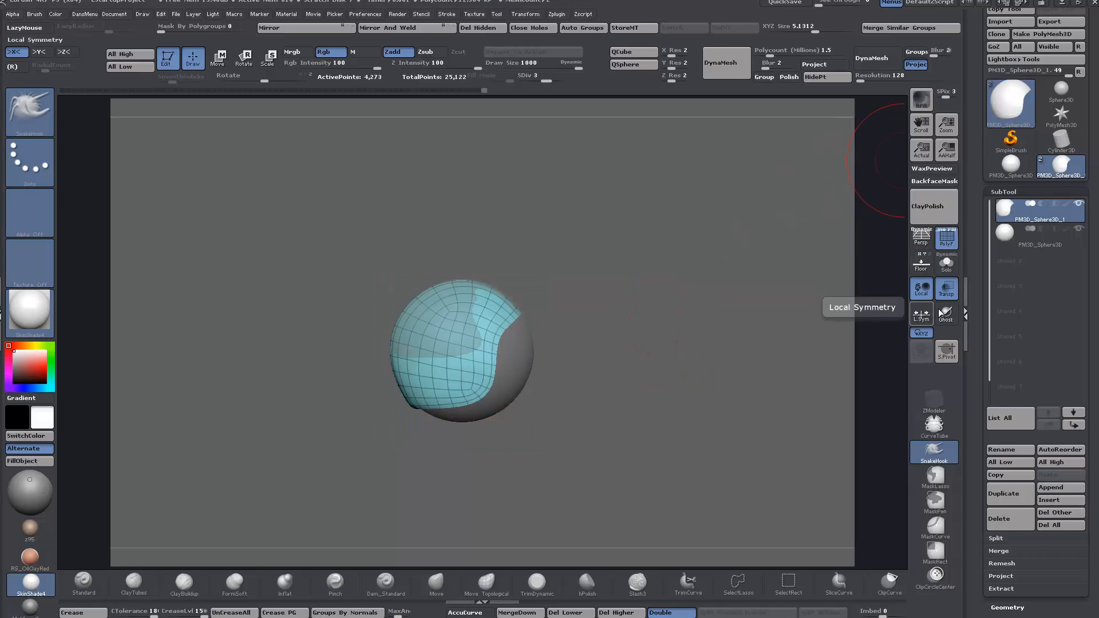
pyautogui.click(947, 265)
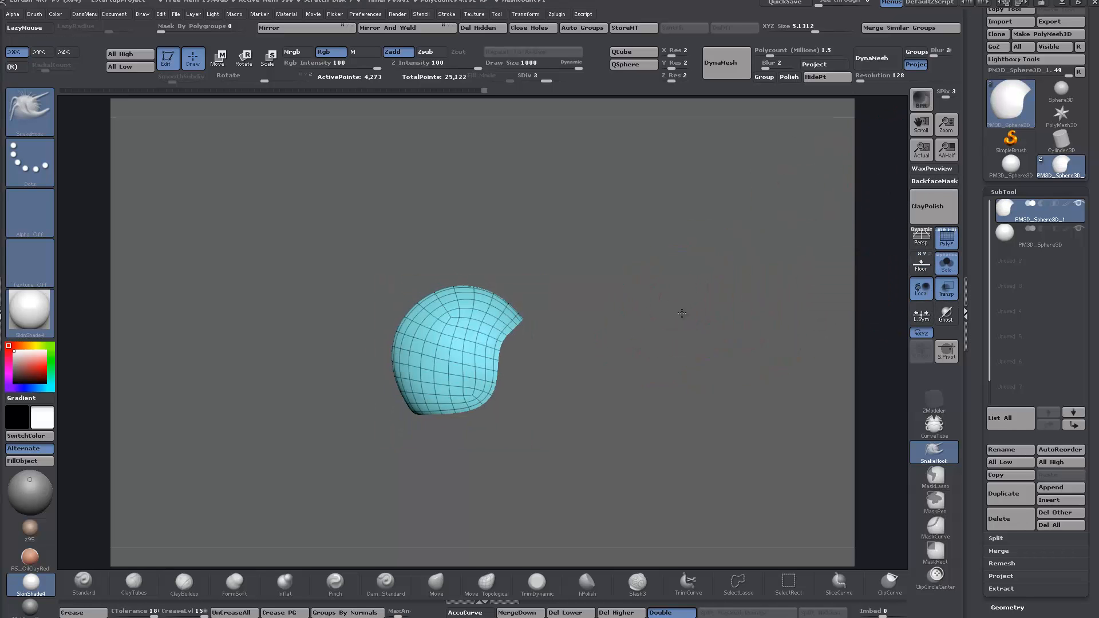
pyautogui.moveTo(686, 300)
pyautogui.keyDown('alt'); pyautogui.mouseDown()
pyautogui.moveTo(689, 378)
pyautogui.moveTo(753, 371)
pyautogui.moveTo(724, 343)
pyautogui.mouseUp(); pyautogui.keyUp('alt')
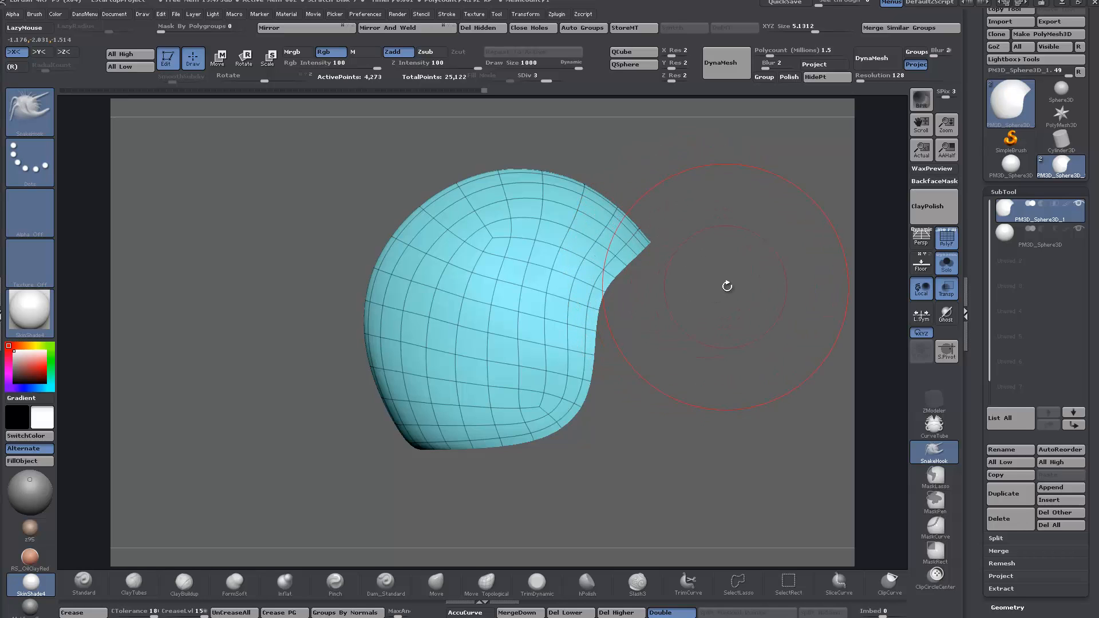
pyautogui.moveTo(727, 286)
pyautogui.mouseDown()
pyautogui.moveTo(687, 291)
pyautogui.moveTo(724, 302)
pyautogui.mouseUp()
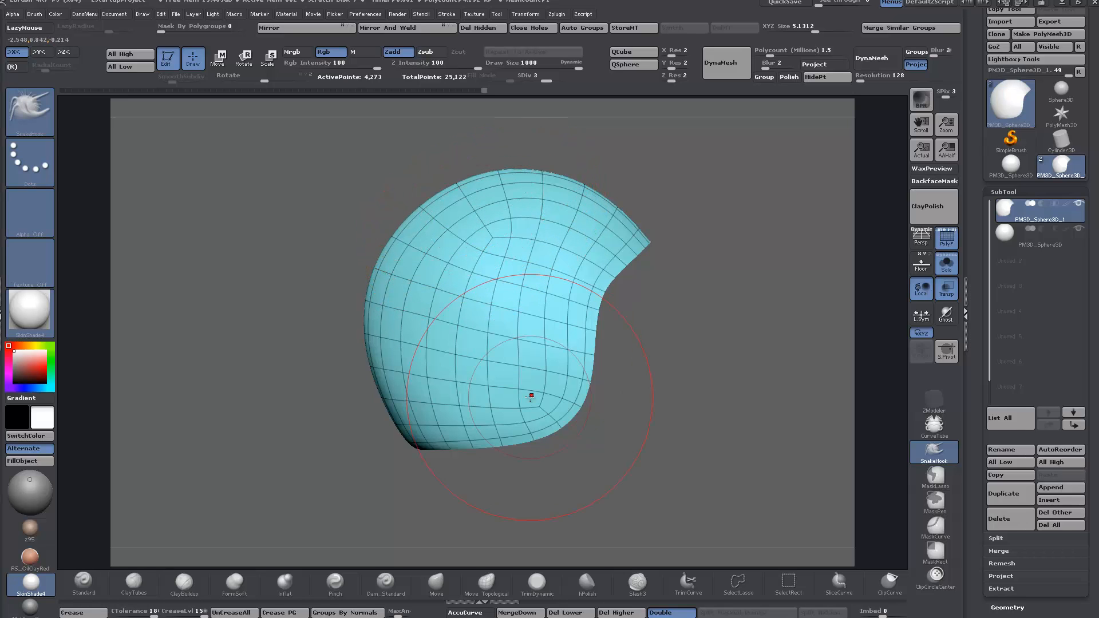
pyautogui.moveTo(643, 366)
pyautogui.mouseDown()
pyautogui.moveTo(700, 373)
pyautogui.moveTo(664, 379)
pyautogui.mouseUp()
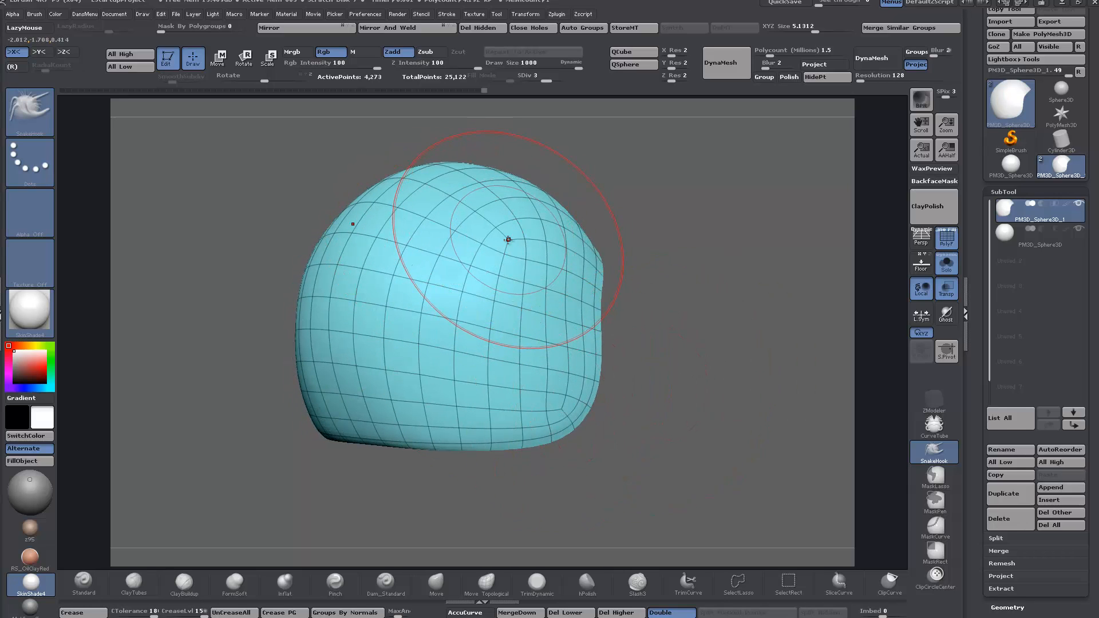
pyautogui.moveTo(669, 324); pyautogui.dragTo(664, 329)
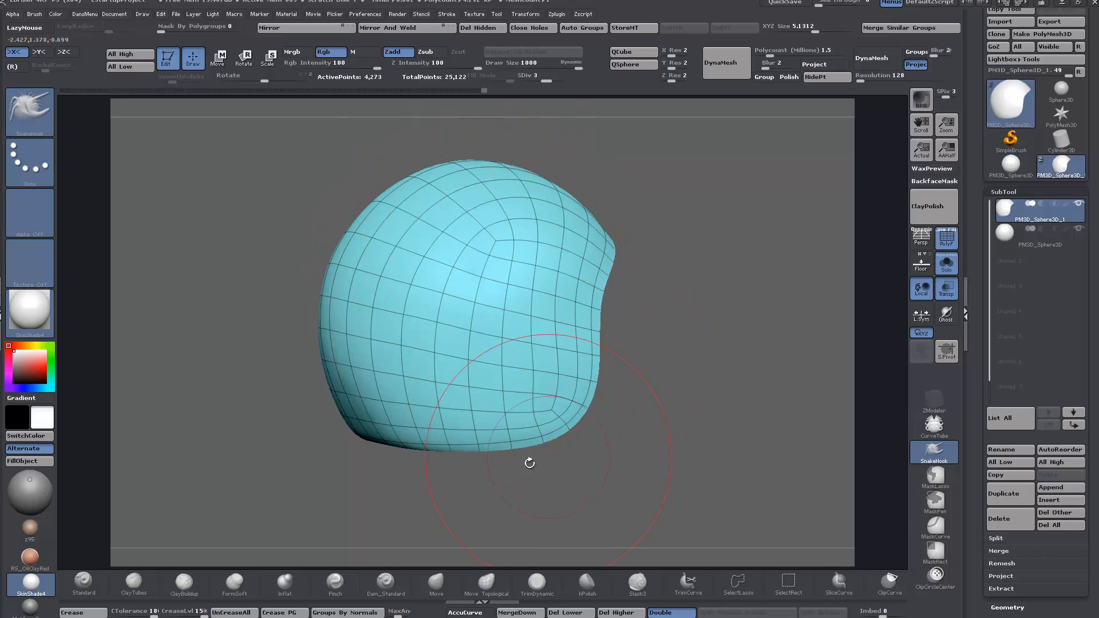
pyautogui.moveTo(696, 350); pyautogui.dragTo(710, 358)
# Turn off the polyframe display and switch the helmet's material to RS_OilClayRed
pyautogui.click(951, 241)
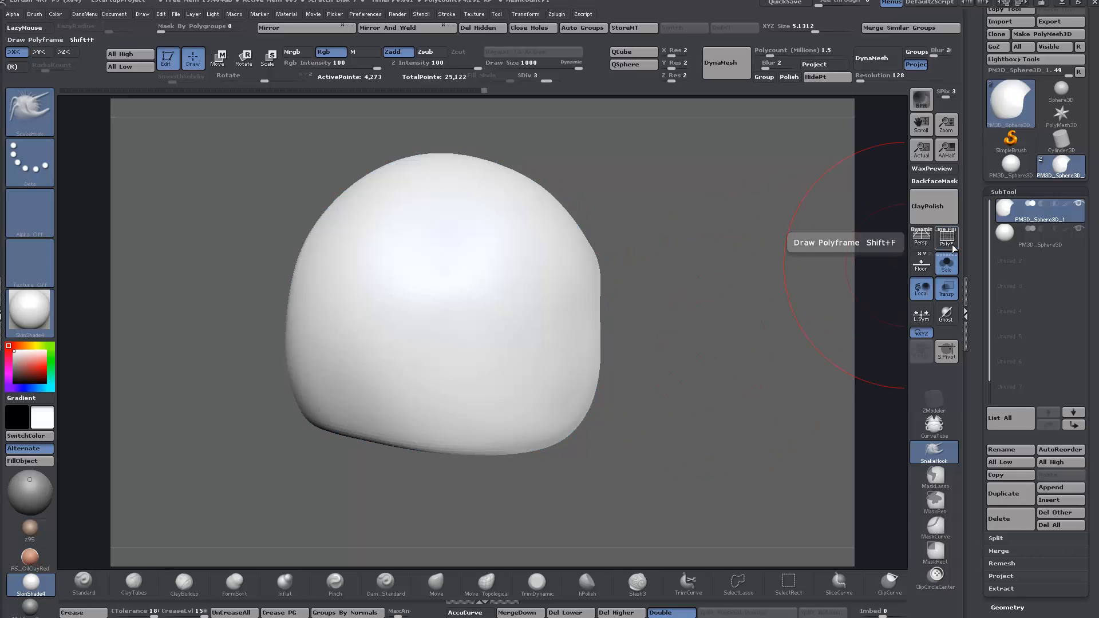
pyautogui.moveTo(114, 529); pyautogui.dragTo(93, 533)
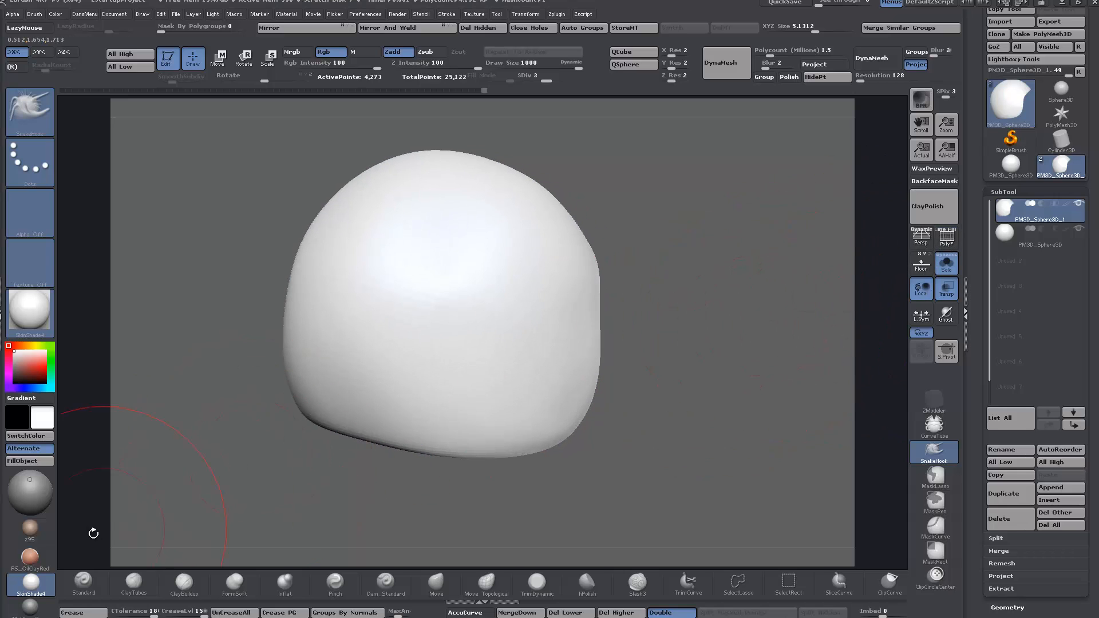
pyautogui.click(40, 556)
pyautogui.moveTo(738, 352); pyautogui.dragTo(730, 354)
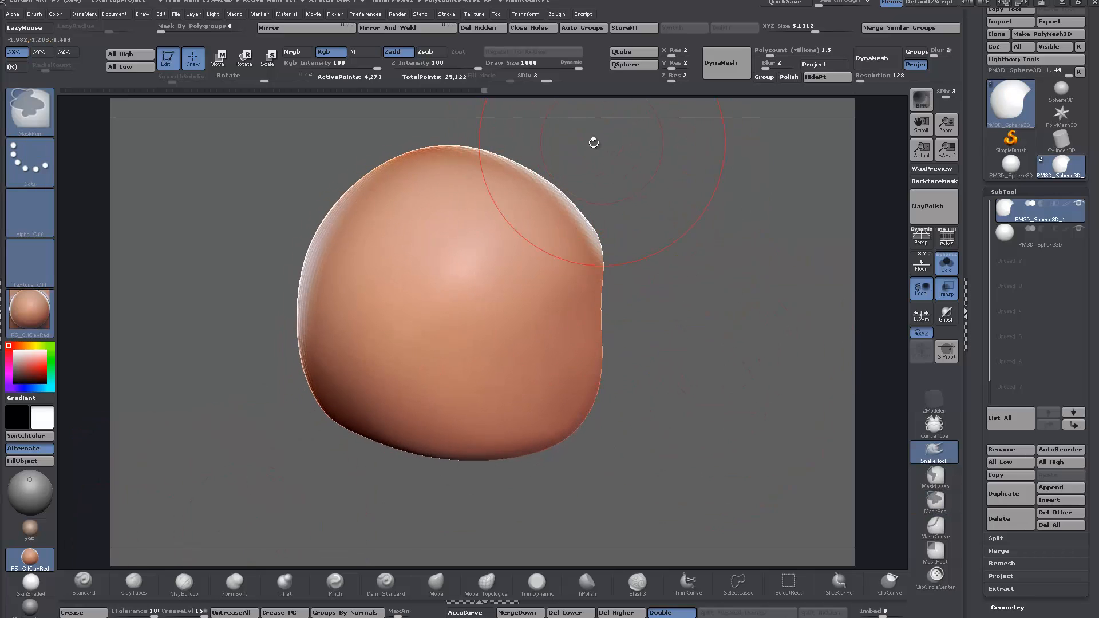
# Smooth the helmet's surface at subdivision levels 4 and 2 with a draw size of 401
pyautogui.moveTo(547, 81); pyautogui.dragTo(558, 80)
pyautogui.moveTo(746, 304)
pyautogui.mouseDown()
pyautogui.moveTo(763, 307)
pyautogui.moveTo(758, 336)
pyautogui.moveTo(778, 326)
pyautogui.moveTo(801, 337)
pyautogui.moveTo(748, 314)
pyautogui.moveTo(754, 326)
pyautogui.moveTo(515, 286)
pyautogui.mouseUp()
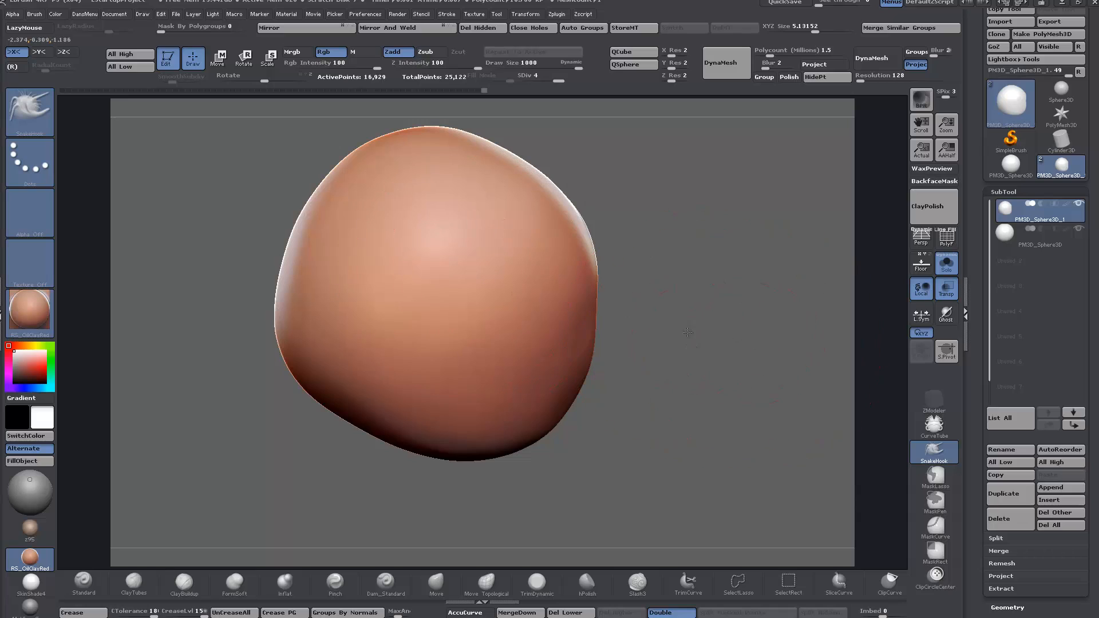
pyautogui.press('space')
pyautogui.moveTo(688, 332); pyautogui.dragTo(638, 337)
pyautogui.press('shift')
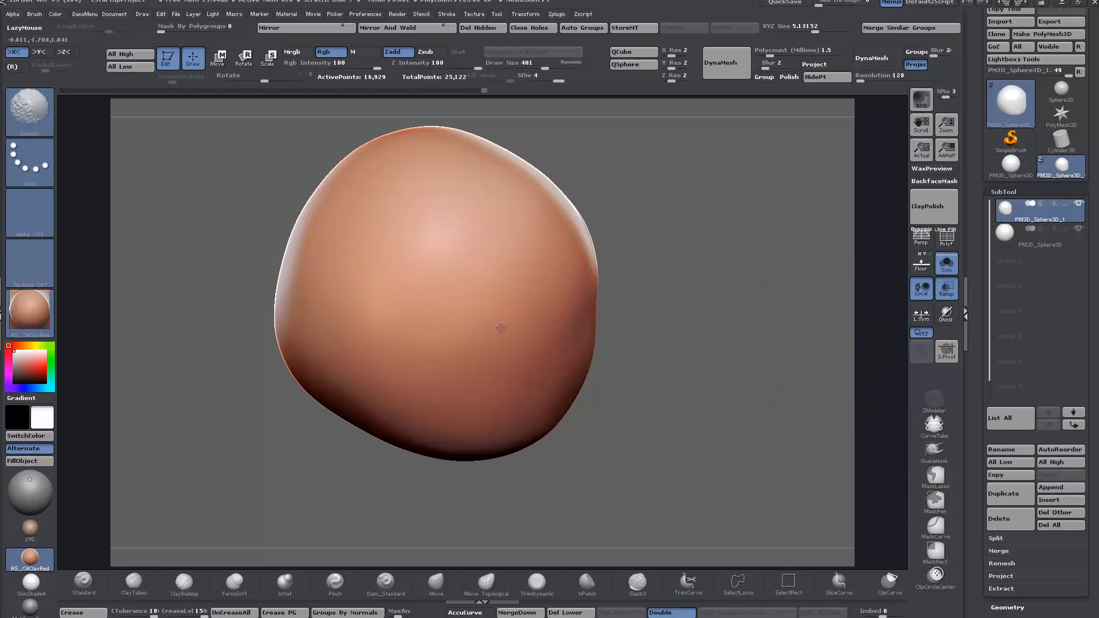
pyautogui.click(534, 81)
pyautogui.press('shift')
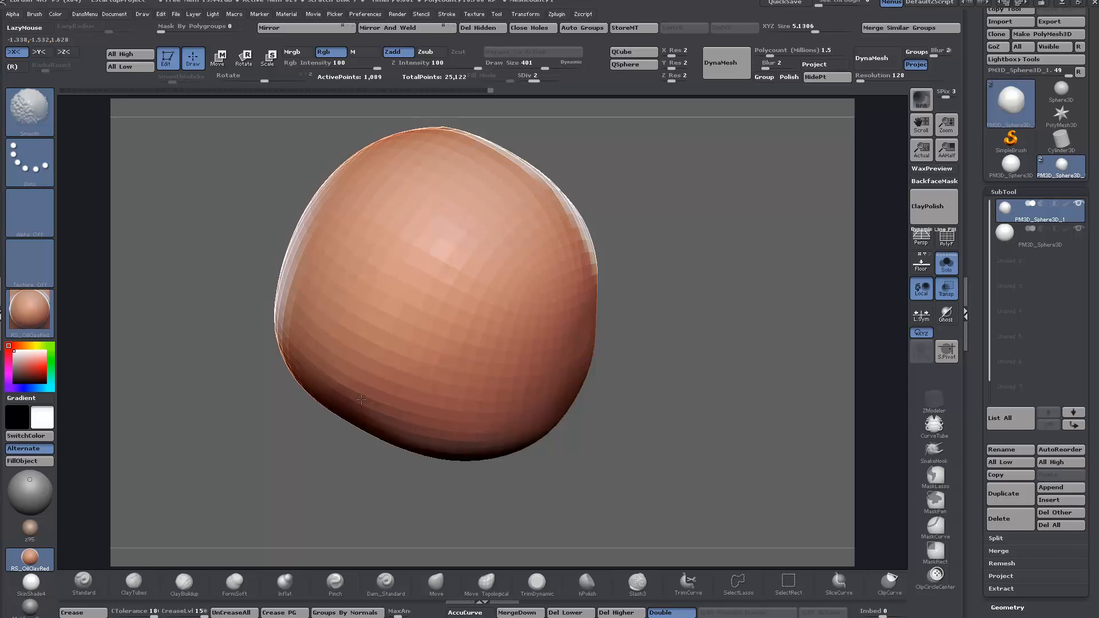
pyautogui.moveTo(731, 410)
pyautogui.mouseDown()
pyautogui.moveTo(699, 368)
pyautogui.moveTo(769, 363)
pyautogui.mouseUp()
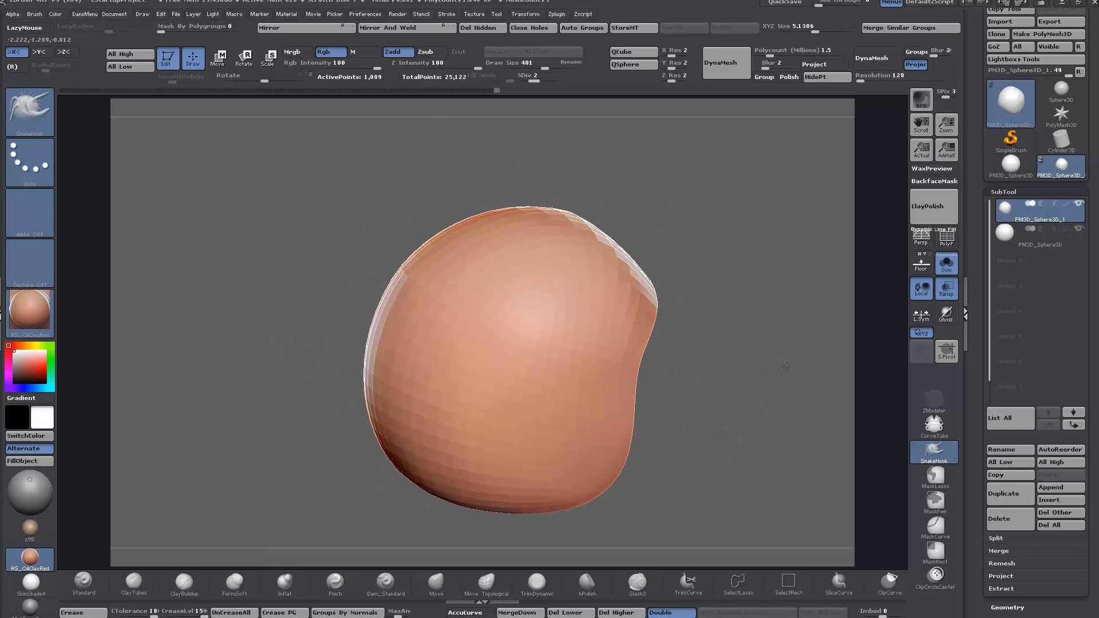
# Apply Polish to the helmet mesh at subdivision level 2
pyautogui.hotkey('ctrl', 'shift')
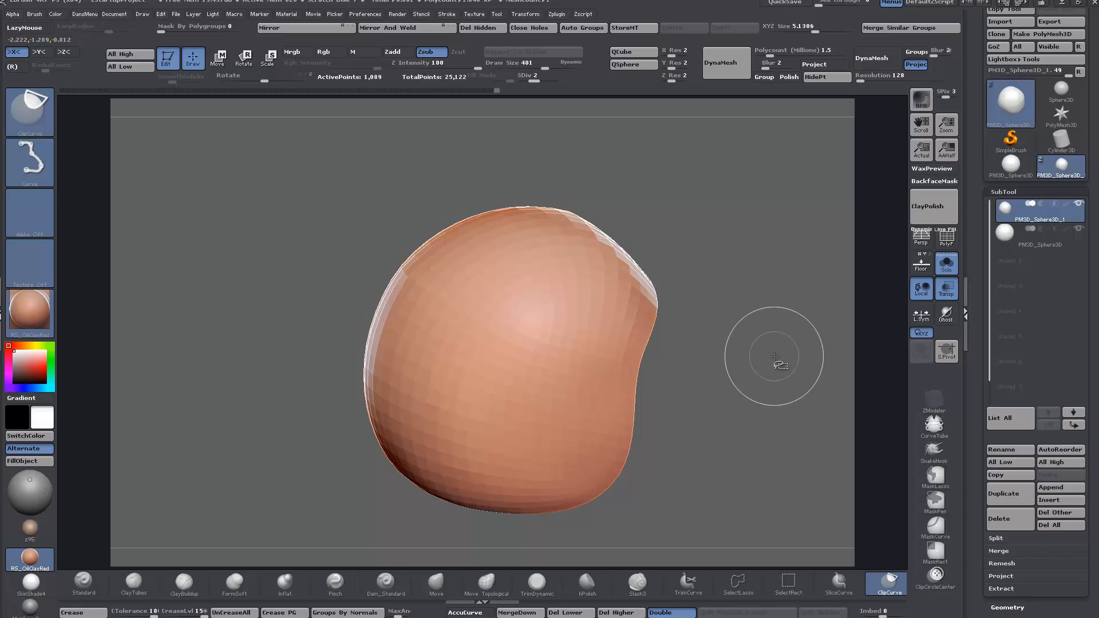
pyautogui.moveTo(774, 355)
pyautogui.mouseDown()
pyautogui.moveTo(758, 385)
pyautogui.moveTo(729, 381)
pyautogui.moveTo(734, 372)
pyautogui.moveTo(730, 382)
pyautogui.mouseUp()
pyautogui.hotkey('ctrl', 'shift', 'd')
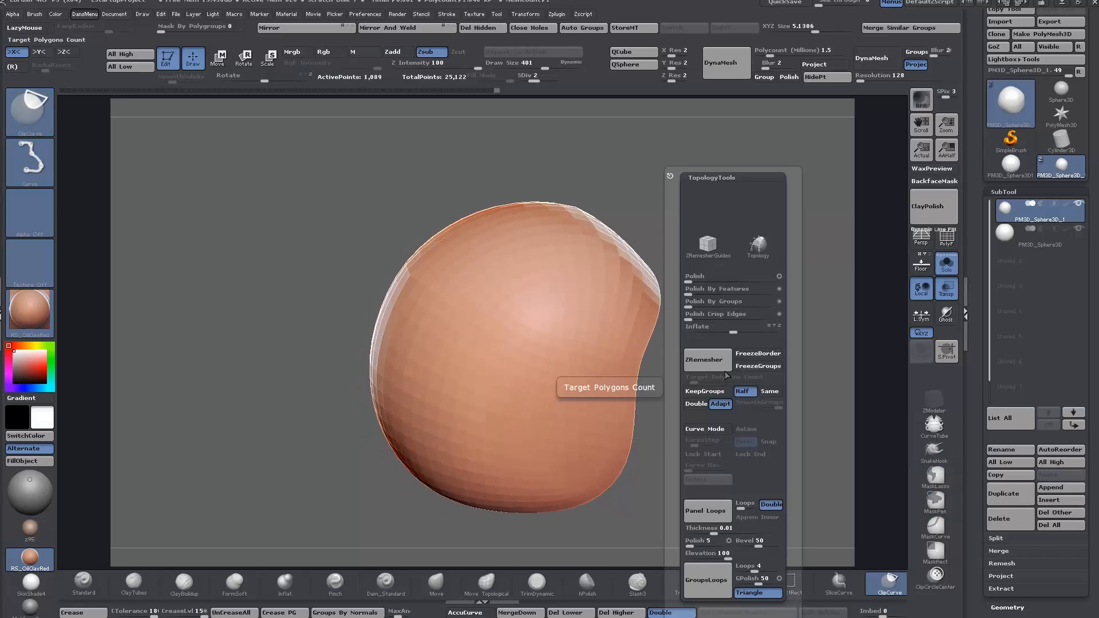
pyautogui.click(694, 279)
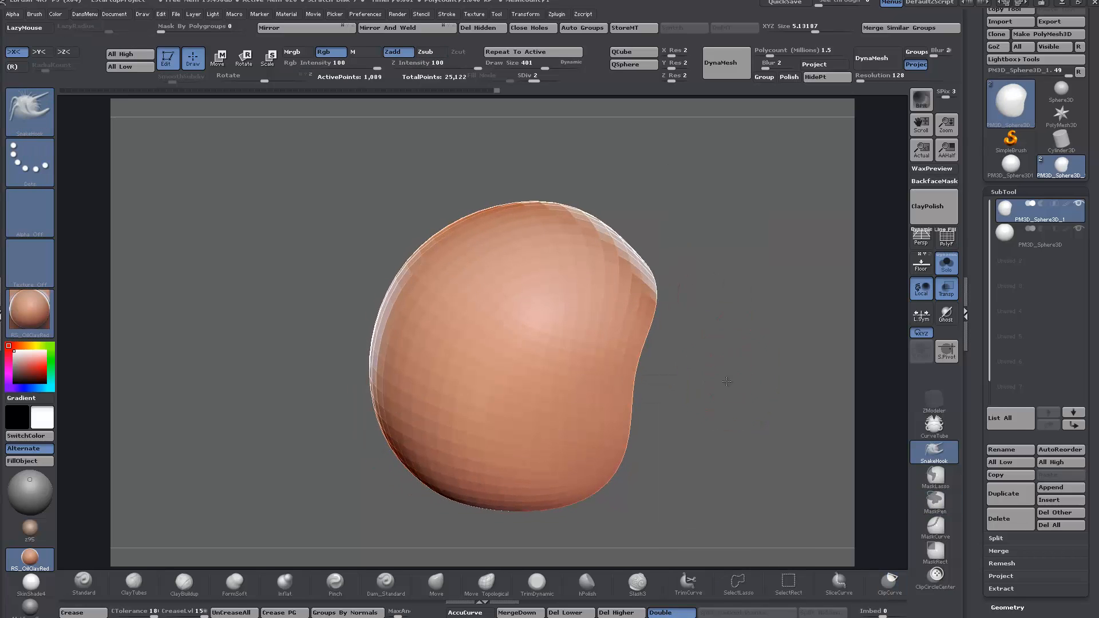
pyautogui.moveTo(726, 382); pyautogui.dragTo(663, 332)
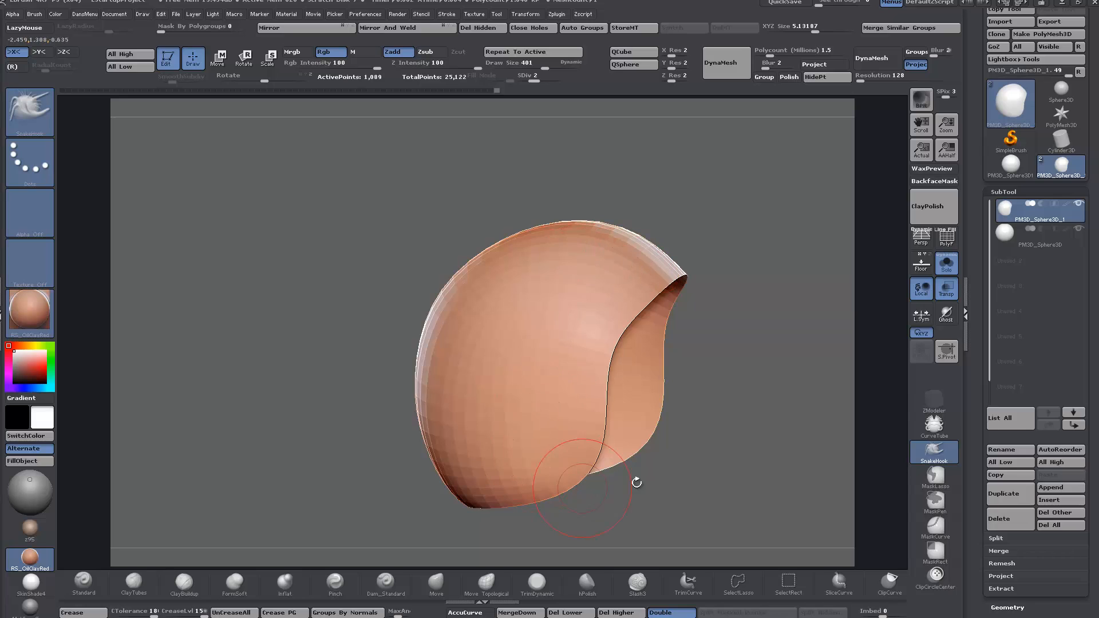
# Touch up the helmet's outline at subdivision level 2 and raise the mesh to subdivision level 4
pyautogui.moveTo(747, 428)
pyautogui.keyDown('alt'); pyautogui.mouseDown()
pyautogui.moveTo(732, 332)
pyautogui.moveTo(674, 387)
pyautogui.moveTo(526, 227)
pyautogui.mouseUp(); pyautogui.keyUp('alt')
pyautogui.press('ctrl')
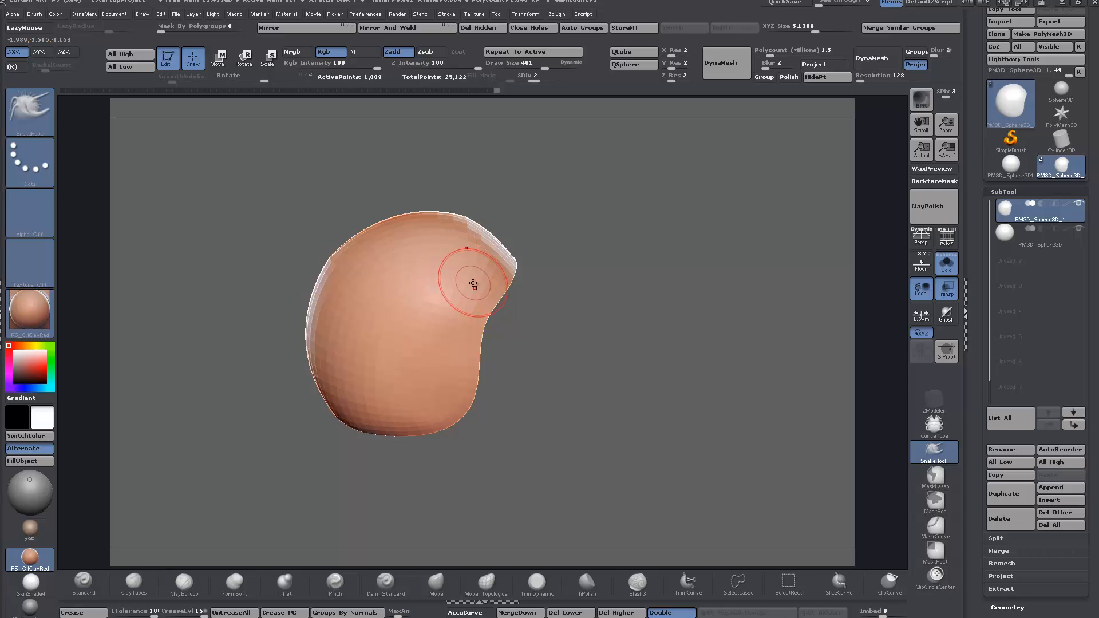
pyautogui.press('ctrl')
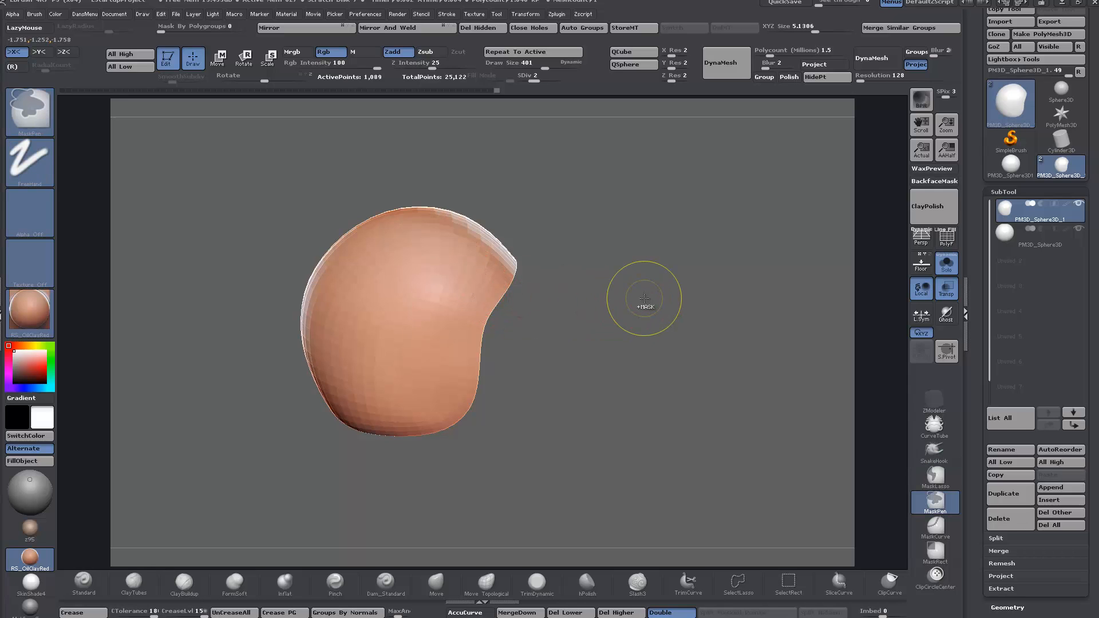
pyautogui.press('d')
pyautogui.press('d')
pyautogui.moveTo(628, 299)
pyautogui.mouseDown()
pyautogui.moveTo(629, 370)
pyautogui.moveTo(674, 306)
pyautogui.moveTo(666, 296)
pyautogui.moveTo(236, 247)
pyautogui.mouseUp()
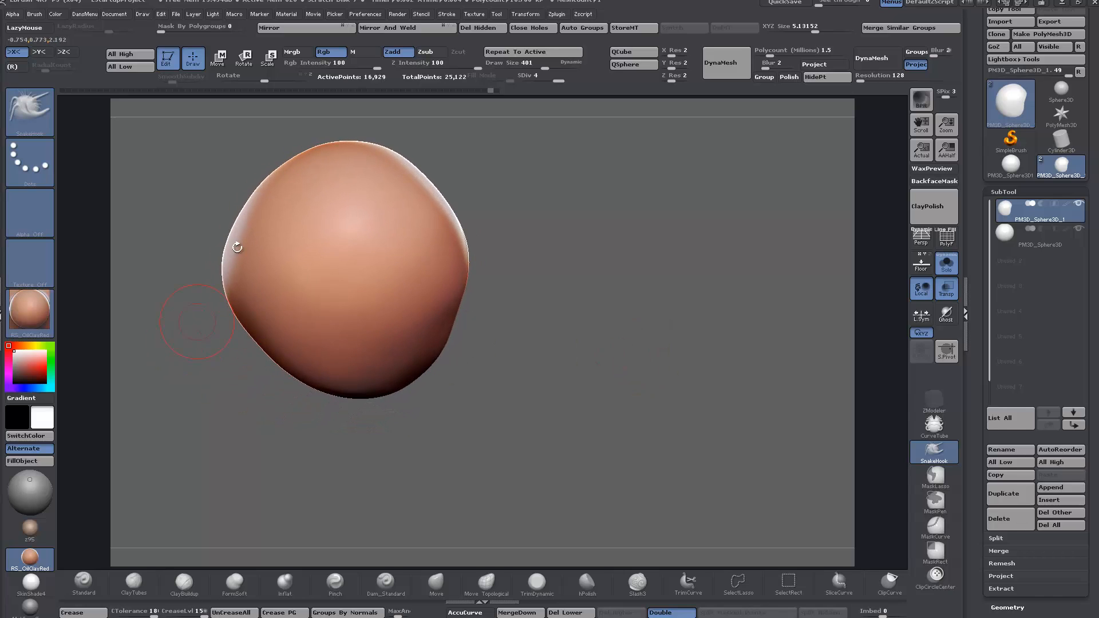
pyautogui.moveTo(494, 347)
pyautogui.mouseDown()
pyautogui.moveTo(557, 370)
pyautogui.moveTo(530, 311)
pyautogui.mouseUp()
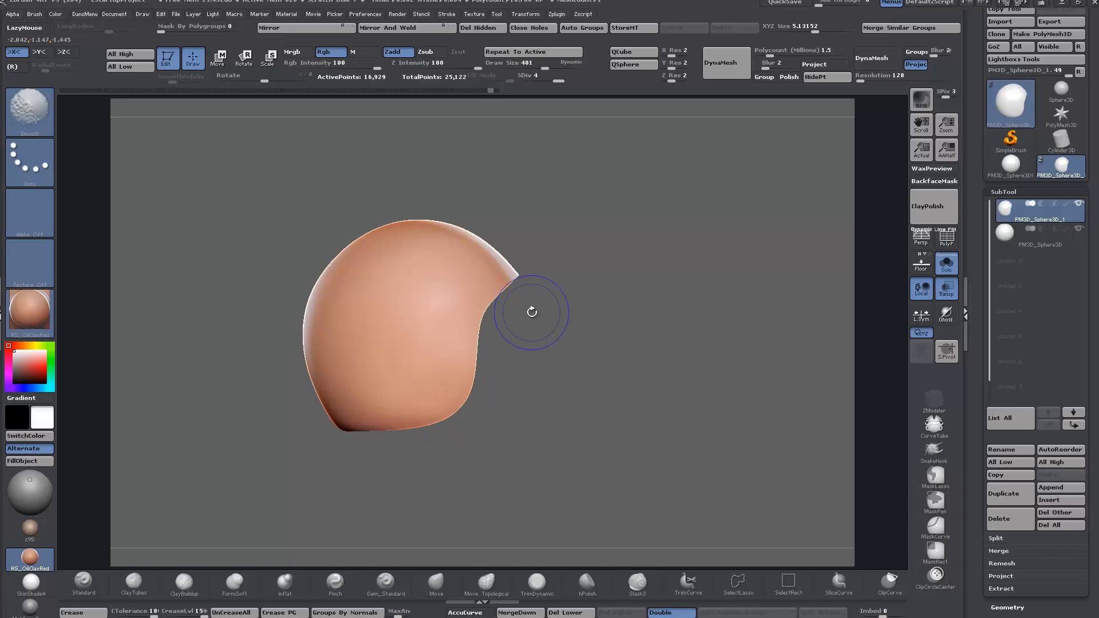
# Show the polyframe and delete all of the helmet's subdivision levels above level 1
pyautogui.click(947, 243)
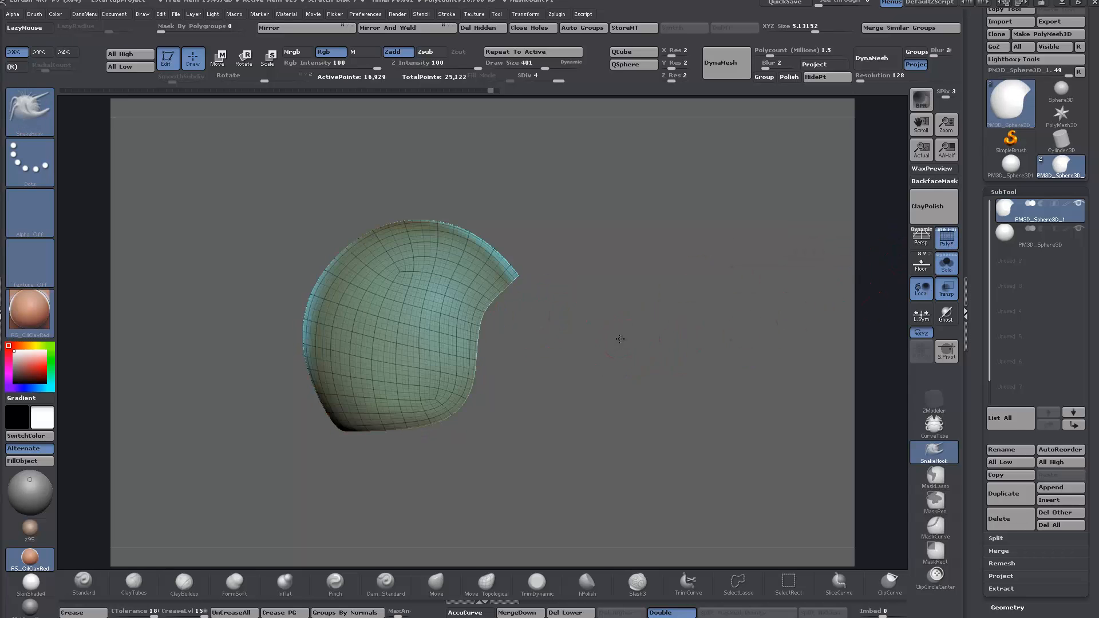
pyautogui.keyDown('alt'); pyautogui.moveTo(620, 338); pyautogui.dragTo(652, 359); pyautogui.keyUp('alt')
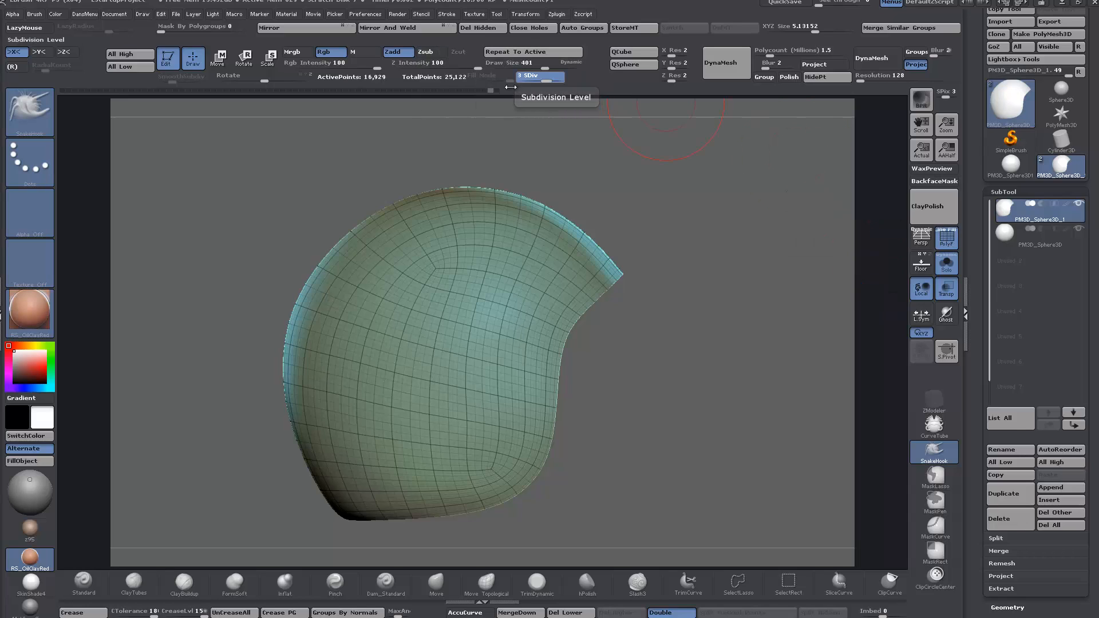
pyautogui.moveTo(554, 80); pyautogui.dragTo(518, 81)
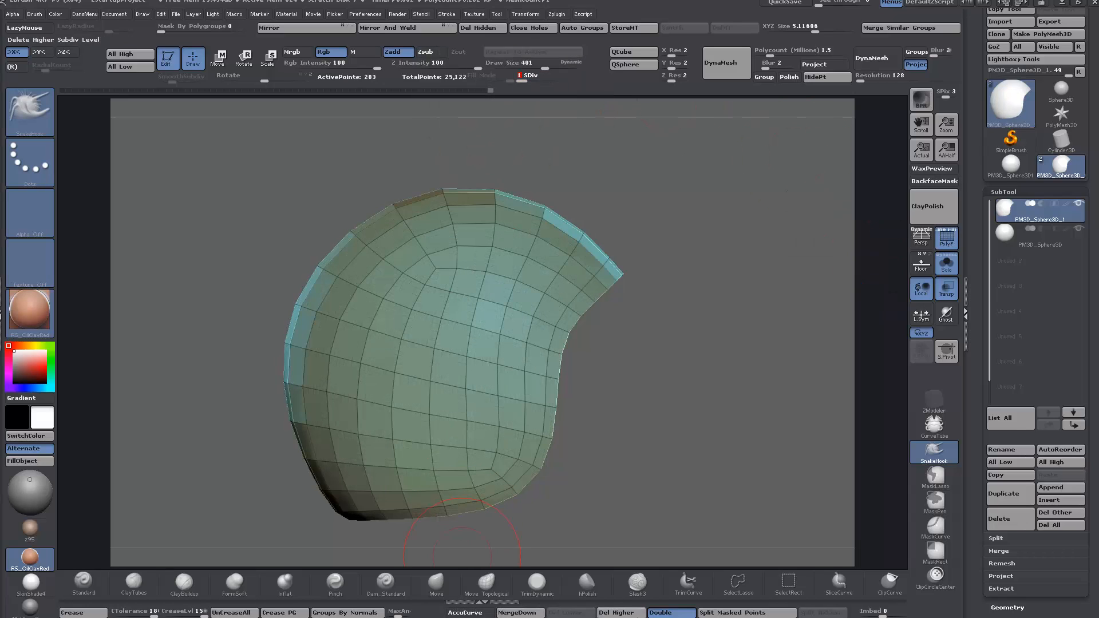
pyautogui.click(616, 613)
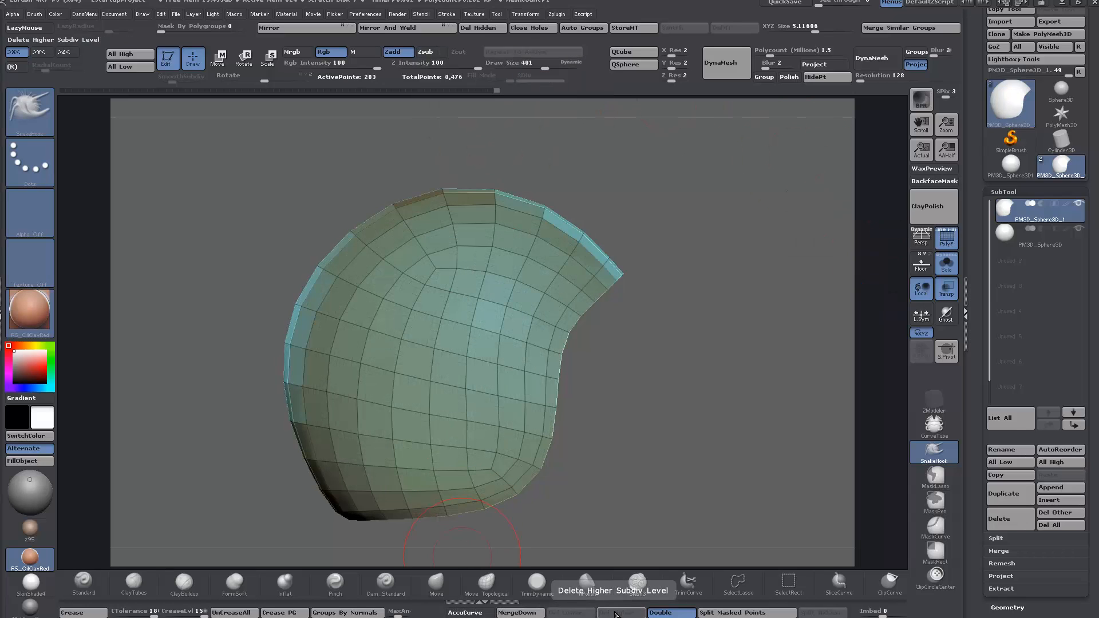
# Switch the helmet's material to SkinShade4 and check its low-resolution topology
pyautogui.click(31, 581)
pyautogui.moveTo(610, 450)
pyautogui.mouseDown()
pyautogui.moveTo(658, 387)
pyautogui.moveTo(627, 395)
pyautogui.mouseUp()
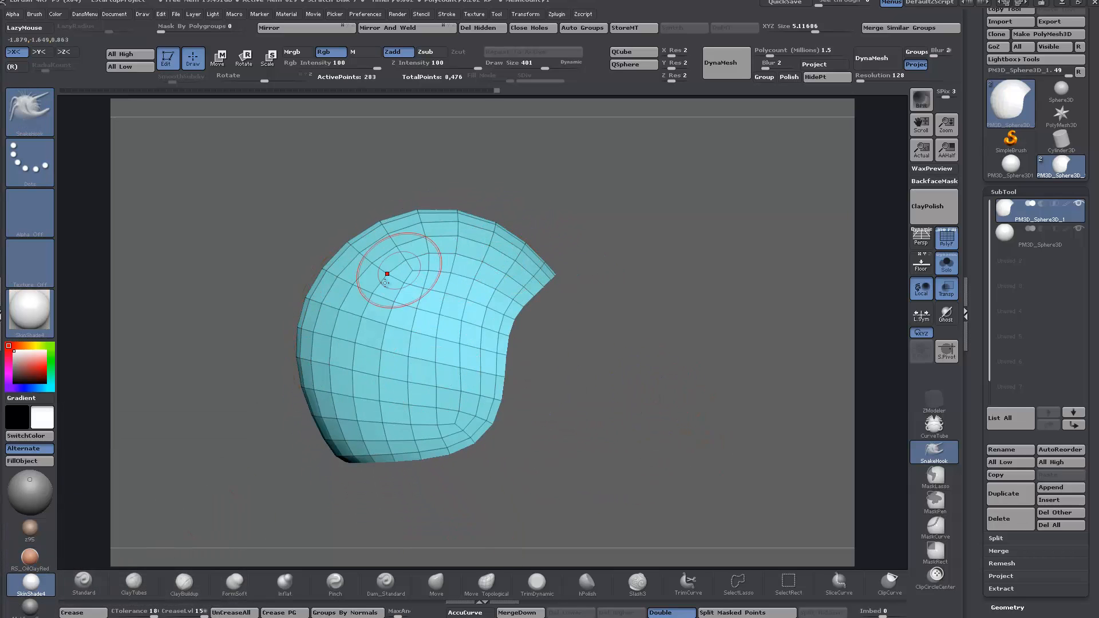
pyautogui.moveTo(572, 400)
pyautogui.mouseDown()
pyautogui.moveTo(586, 402)
pyautogui.moveTo(559, 393)
pyautogui.mouseUp()
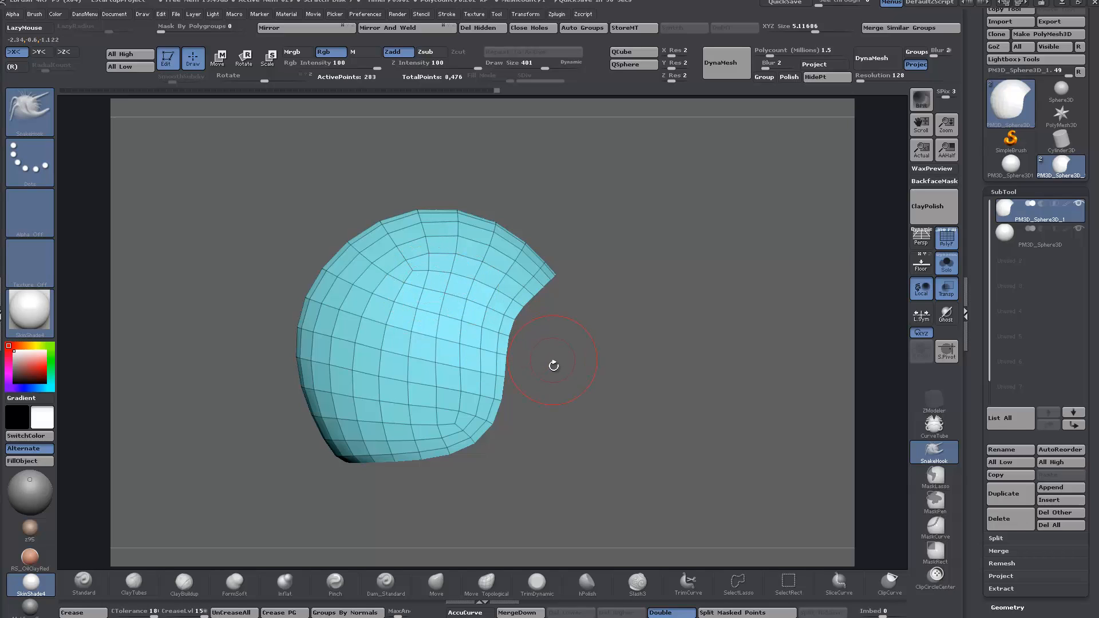
# Retopologize the helmet with ZRemesher, using the Same polygon count option instead of Half
pyautogui.hotkey('ctrl', 'shift')
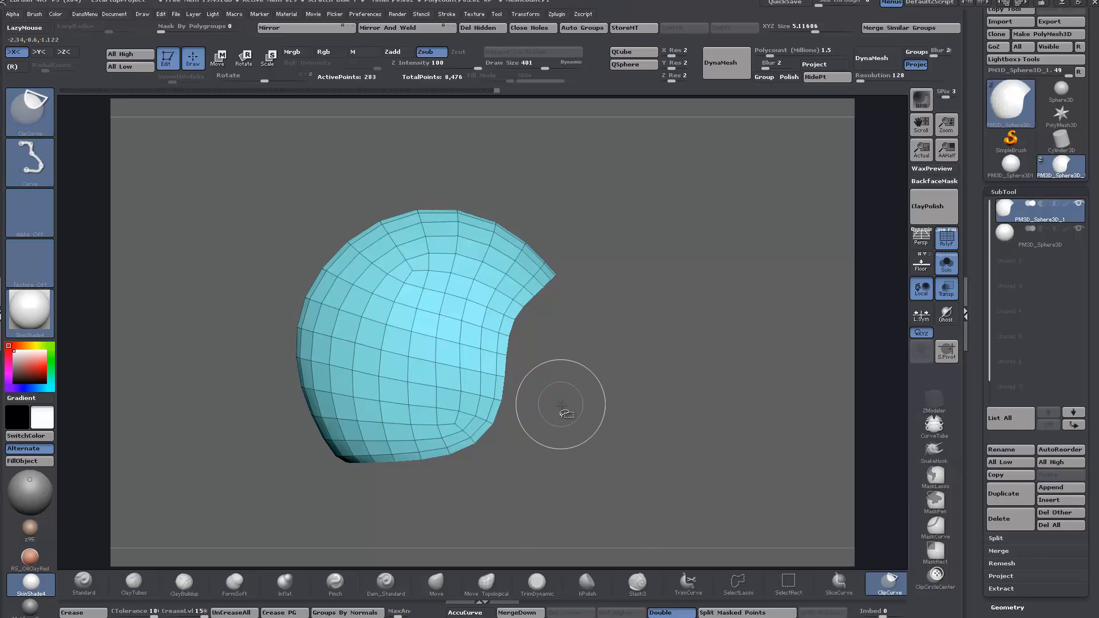
pyautogui.press('t')
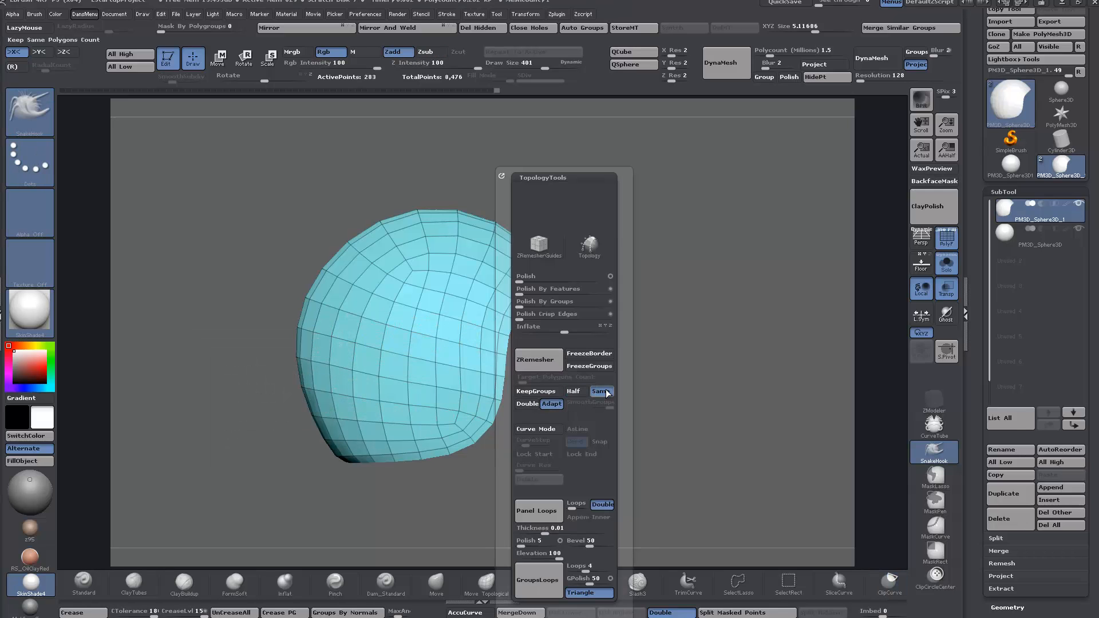
pyautogui.click(548, 360)
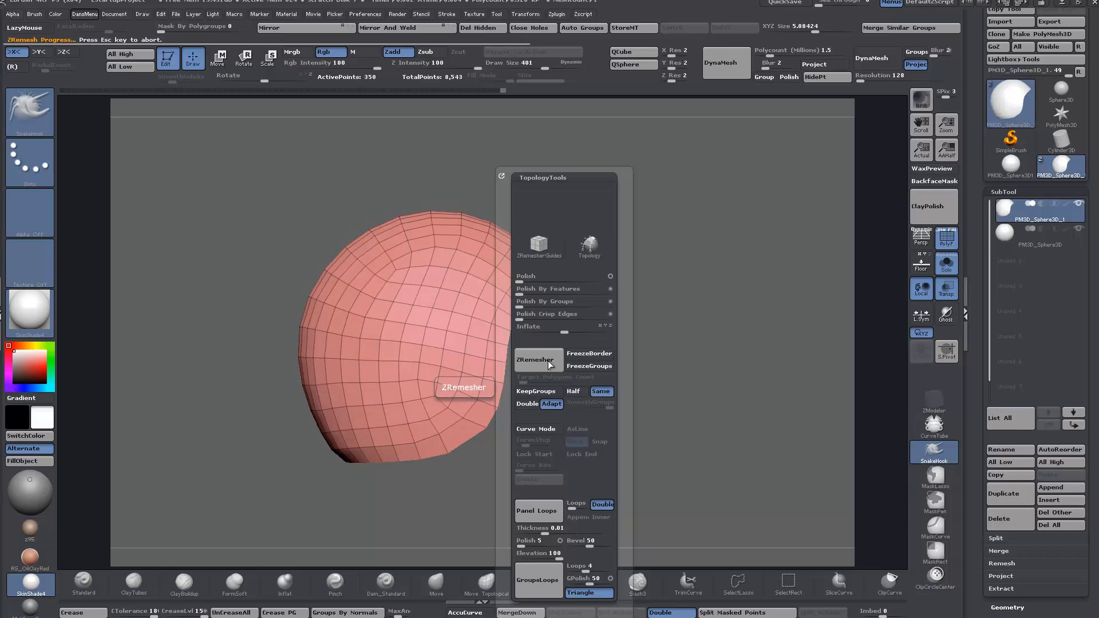
# Run ZRemesher repeatedly on the helmet, keeping the same polygon count, to refine its topology
pyautogui.click(548, 361)
pyautogui.click(548, 361)
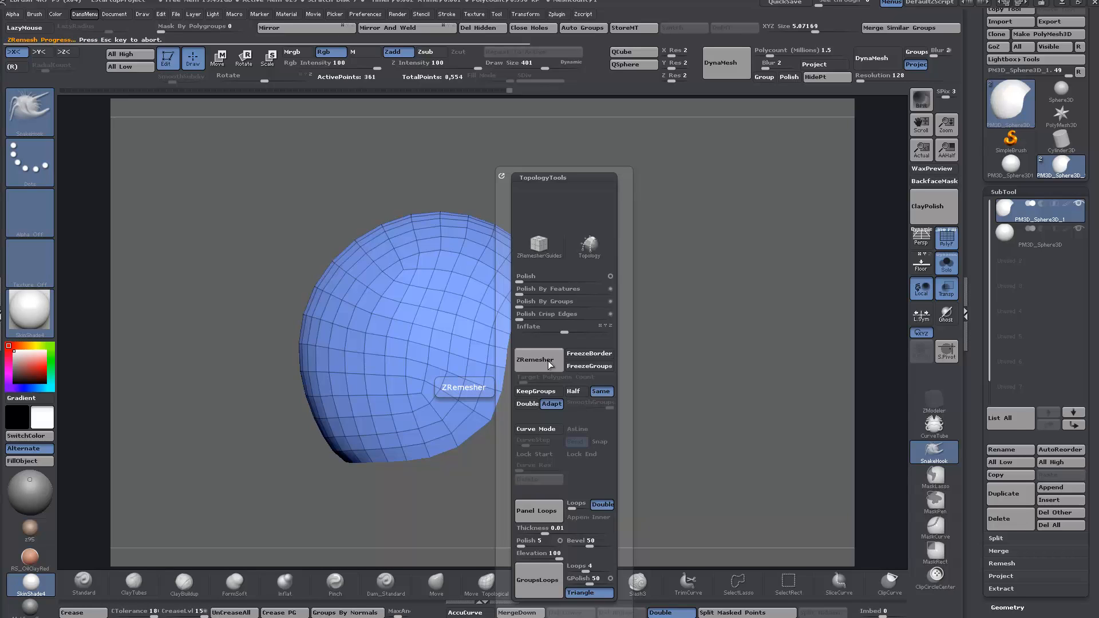
pyautogui.click(549, 363)
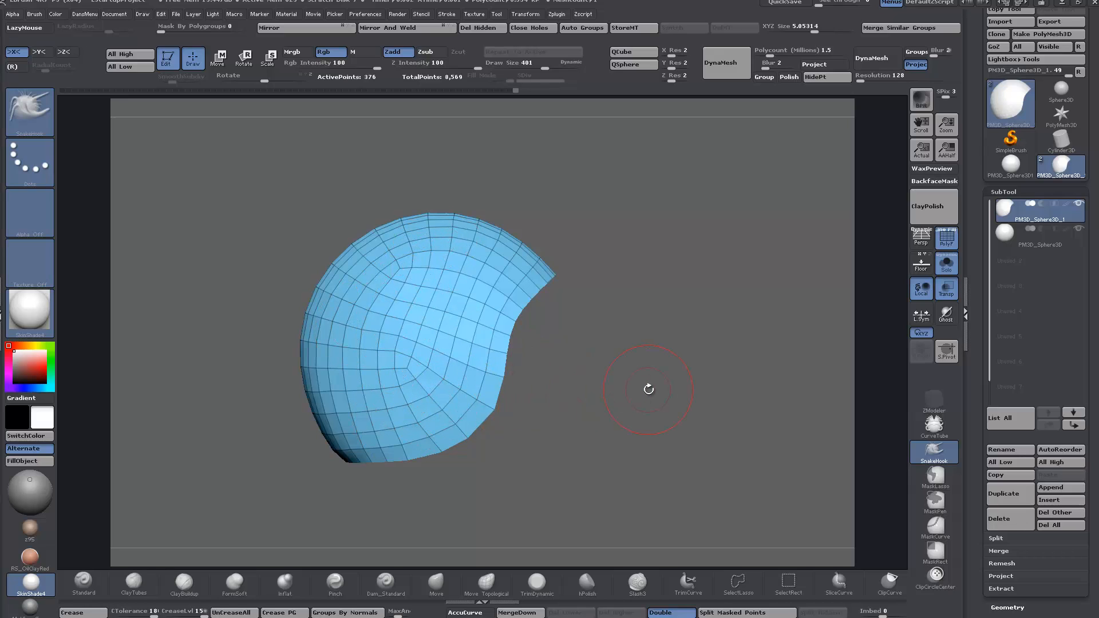
# Fit the low-resolution helmet's rear outline to the side-view reference using the SnakeHook brush at draw size 962
pyautogui.click(923, 263)
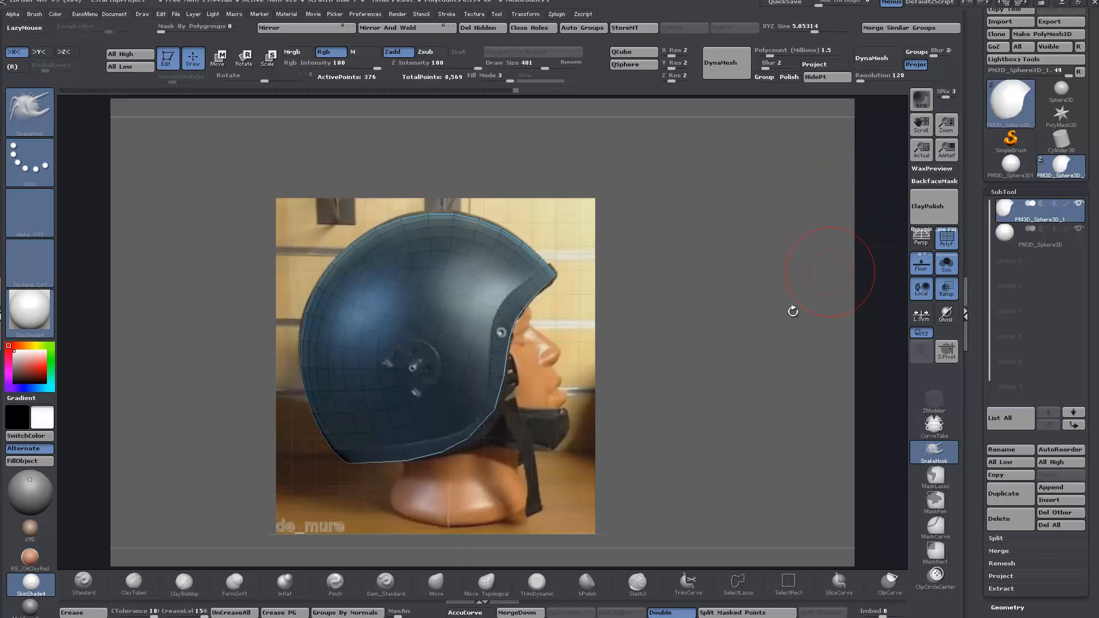
pyautogui.press('space')
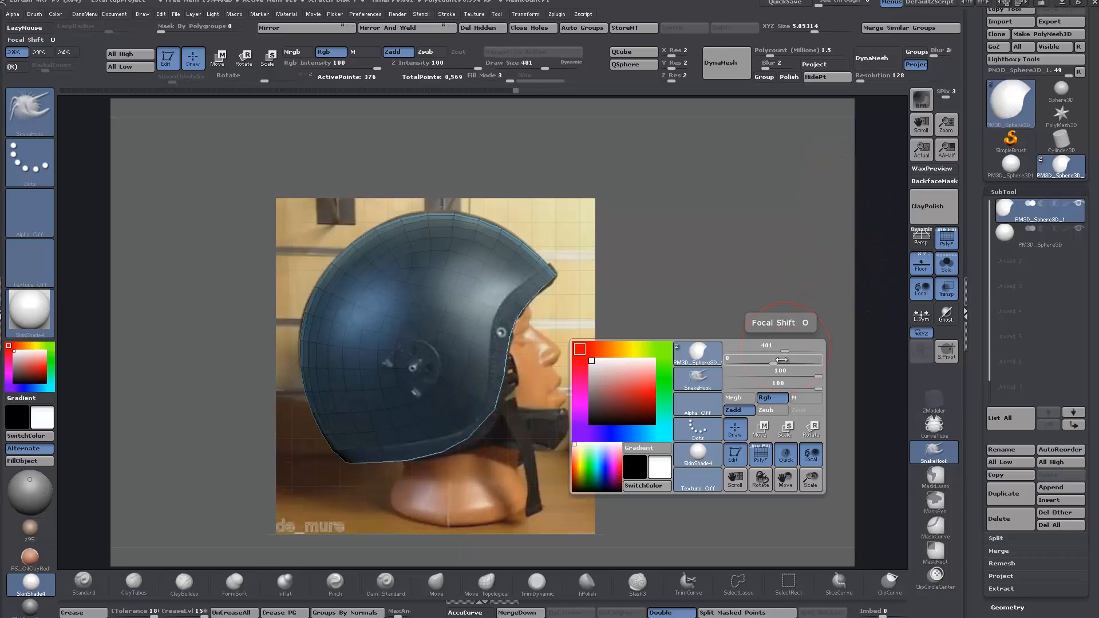
pyautogui.moveTo(785, 350); pyautogui.dragTo(817, 351)
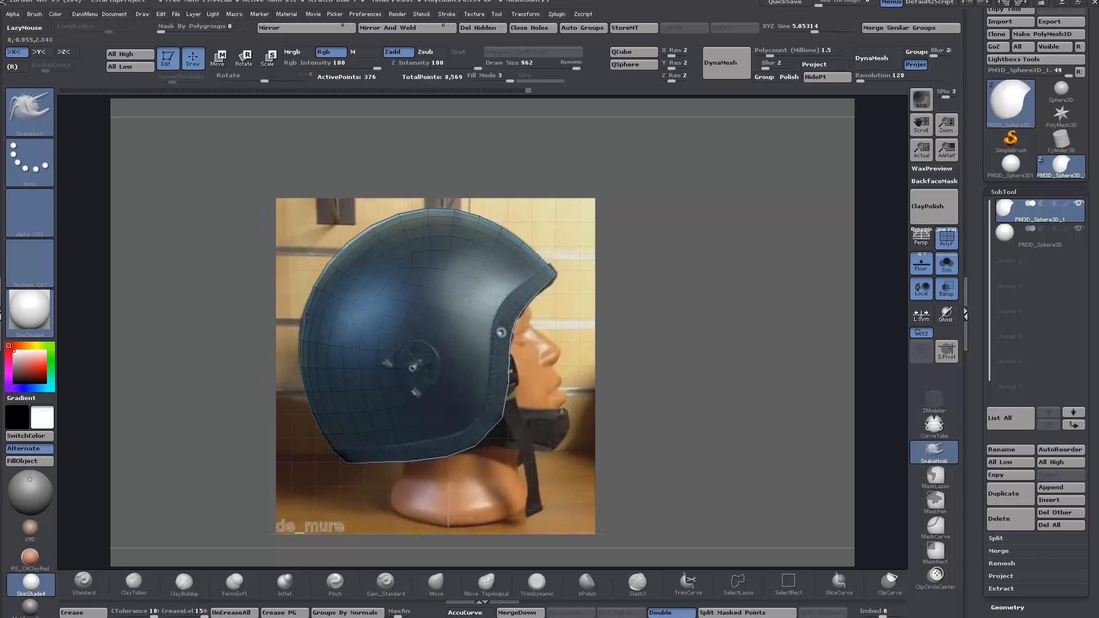
pyautogui.moveTo(304, 316); pyautogui.dragTo(302, 317)
# Compare the helmet with the sphere from several angles, then examine it alone against the side-view reference
pyautogui.moveTo(601, 332); pyautogui.dragTo(432, 356)
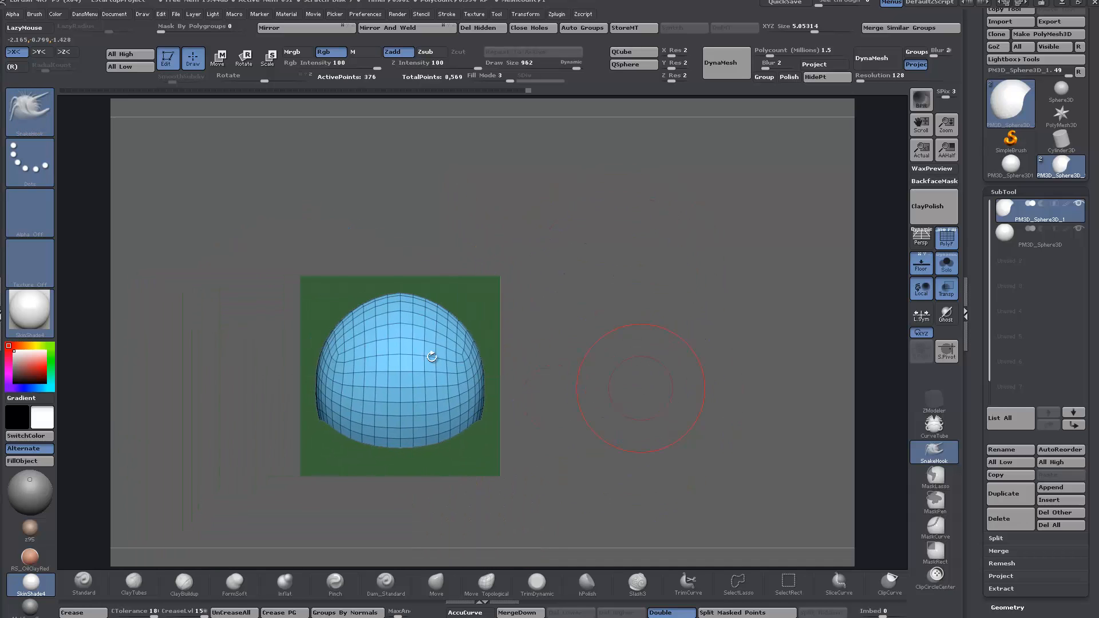
pyautogui.moveTo(694, 405); pyautogui.dragTo(658, 441)
pyautogui.click(933, 267)
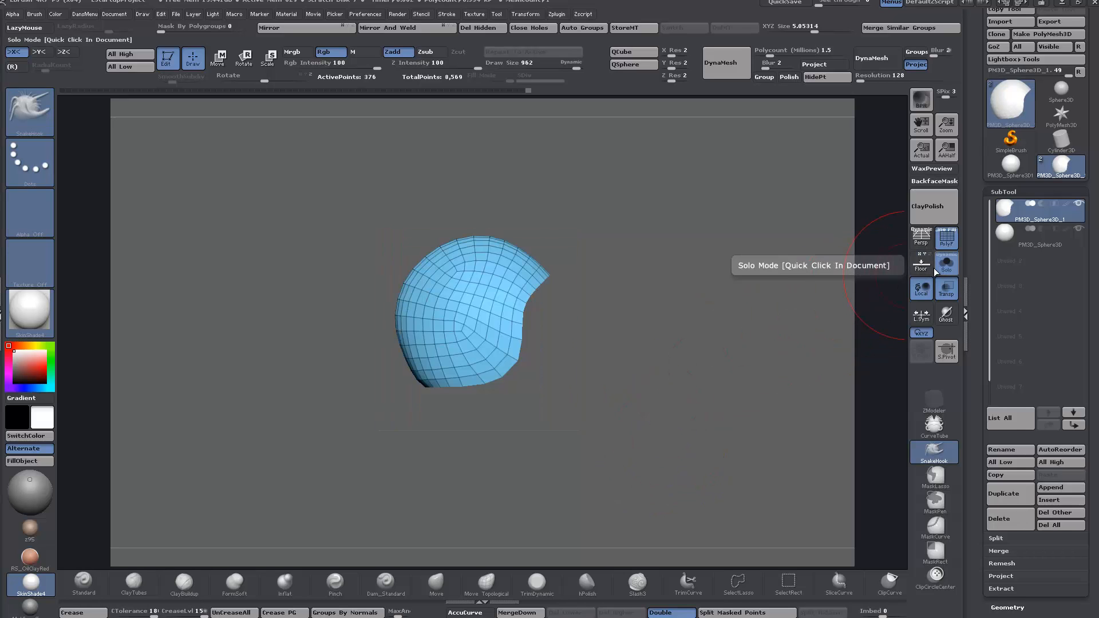
pyautogui.click(932, 268)
pyautogui.click(925, 269)
pyautogui.moveTo(830, 343); pyautogui.dragTo(766, 396)
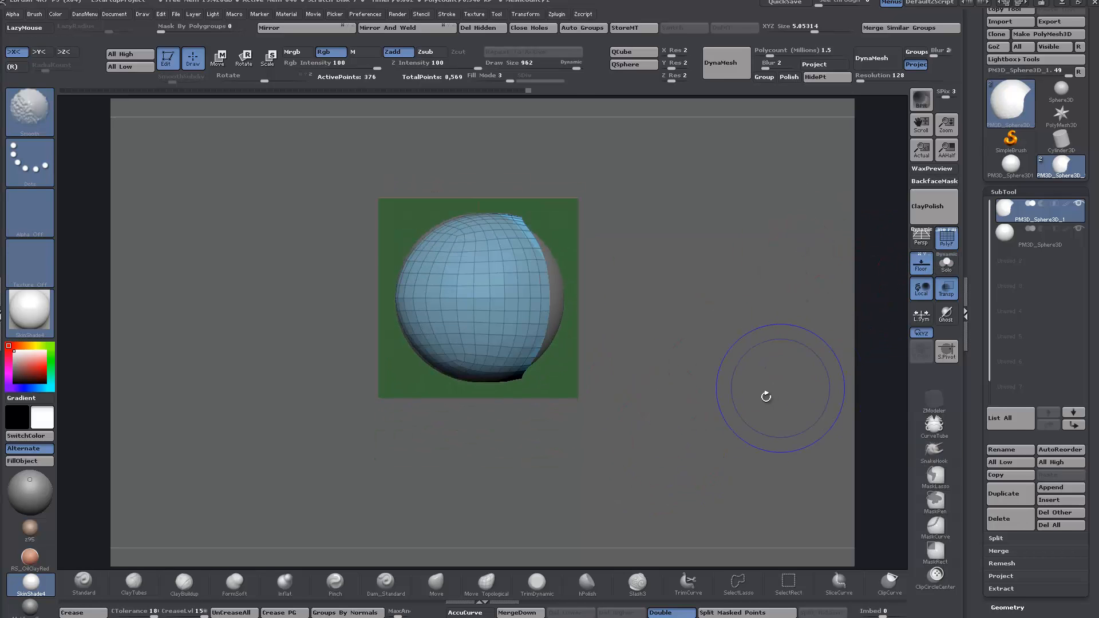
pyautogui.click(934, 452)
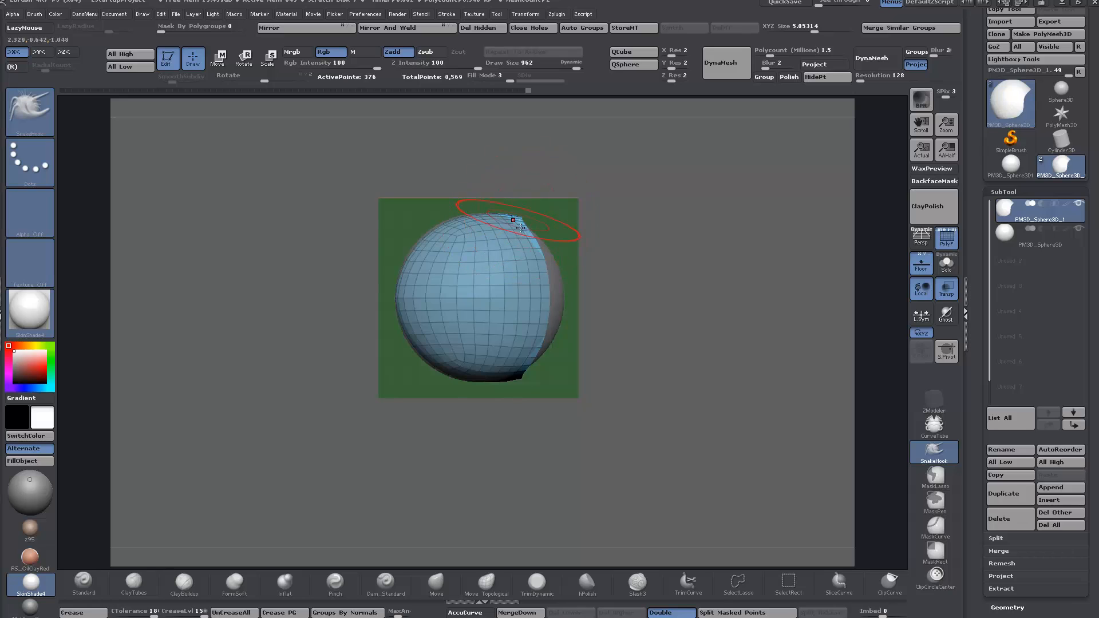
pyautogui.moveTo(721, 363); pyautogui.dragTo(674, 245)
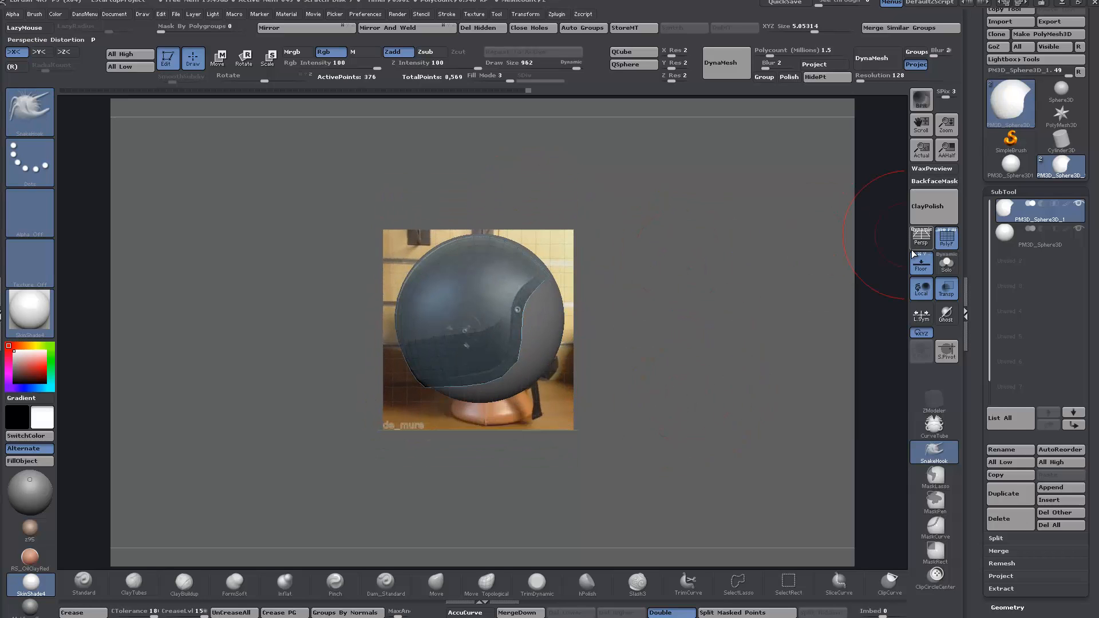
pyautogui.click(946, 262)
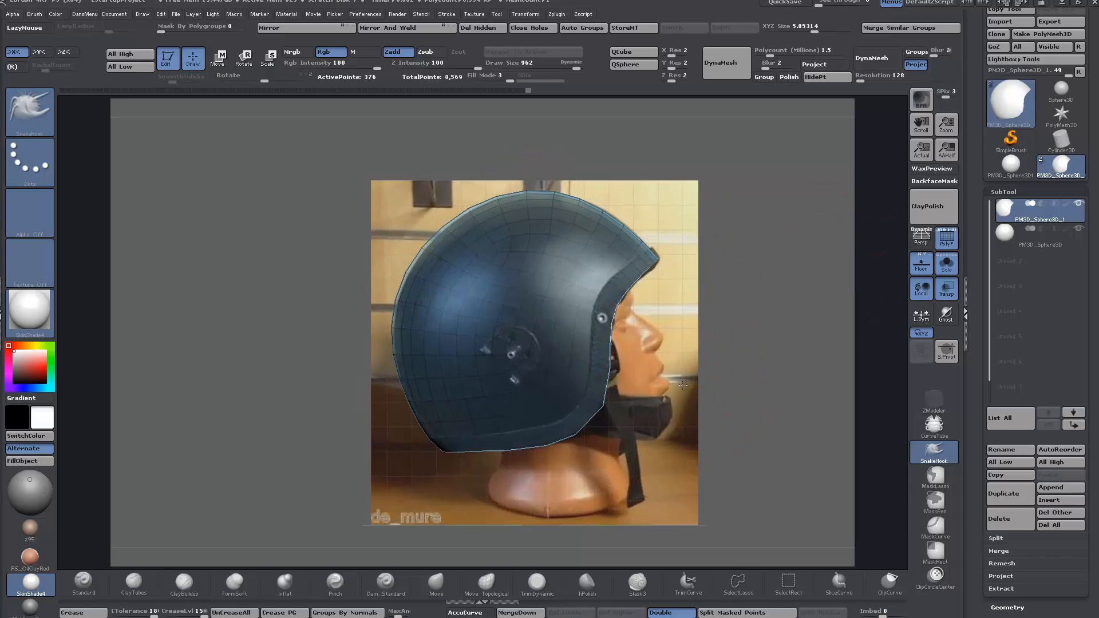
# Lower the reference's fill mode to examine the helmet's bare polyframe, then restore the fill mode
pyautogui.keyDown('alt'); pyautogui.moveTo(803, 393); pyautogui.dragTo(752, 348); pyautogui.keyUp('alt')
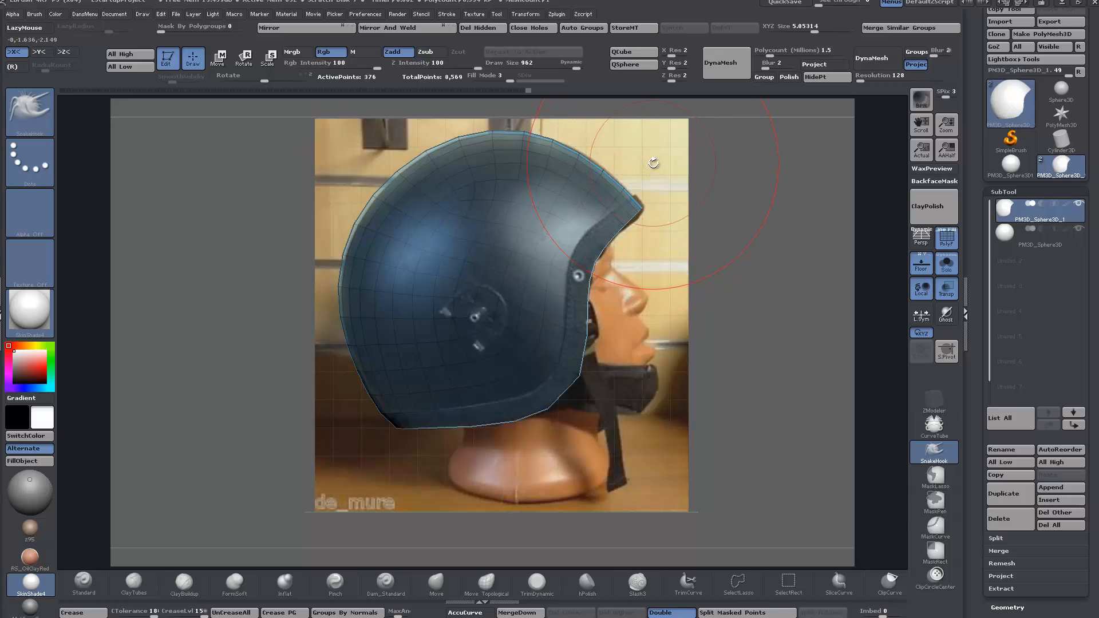
pyautogui.click(496, 85)
pyautogui.moveTo(496, 84); pyautogui.dragTo(468, 85)
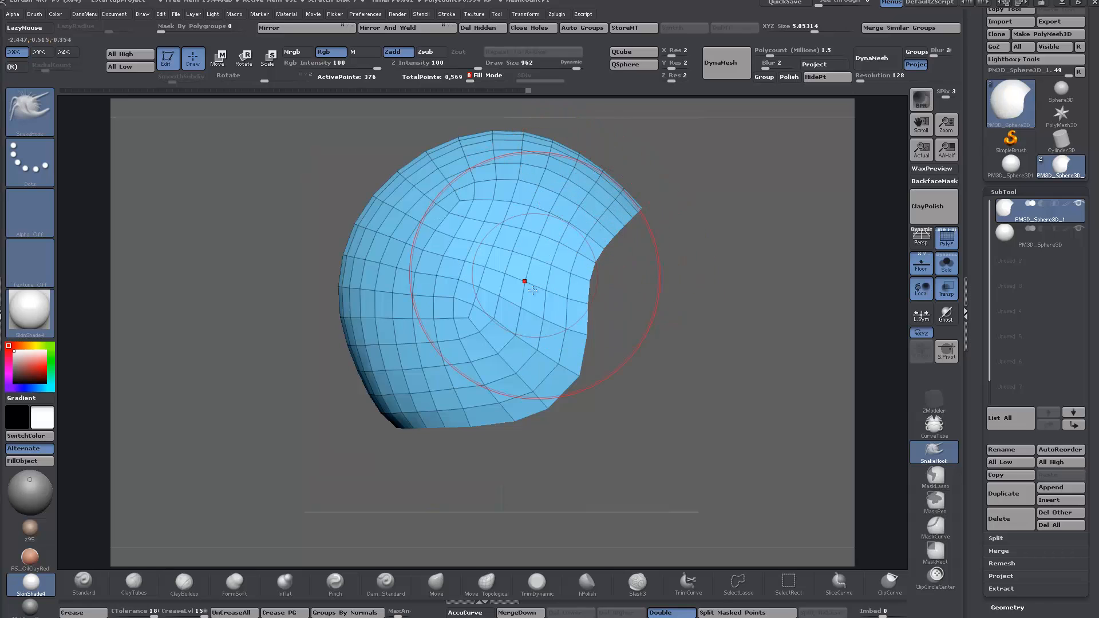
pyautogui.moveTo(471, 78); pyautogui.dragTo(510, 78)
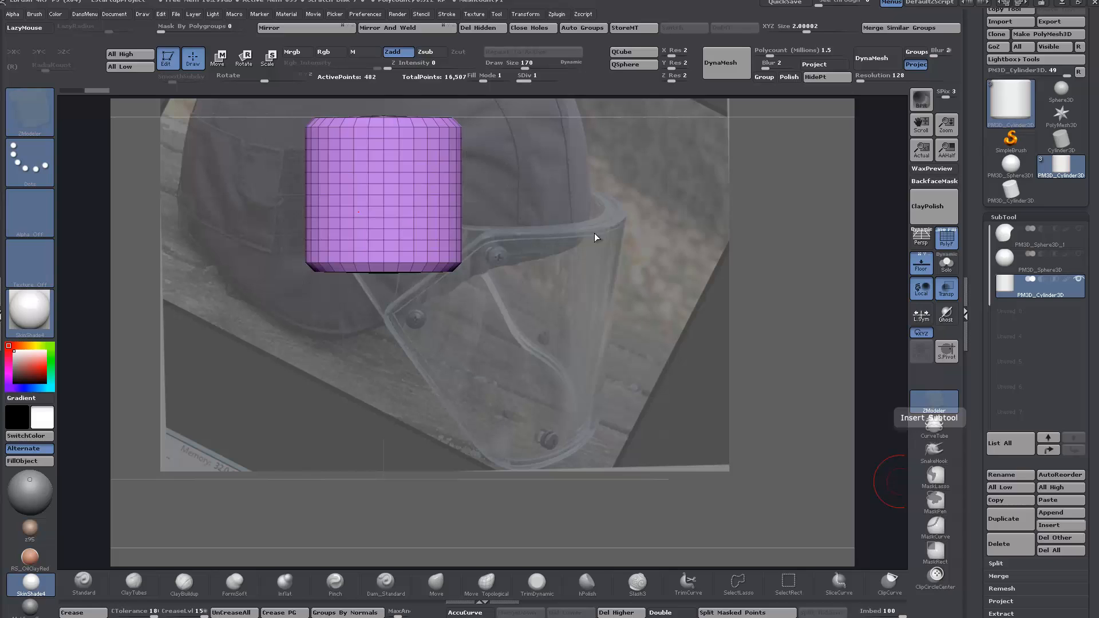
# Set the visor cylinder's XYZ size to about 5.36 and the reference's fill mode to 3
pyautogui.click(145, 15)
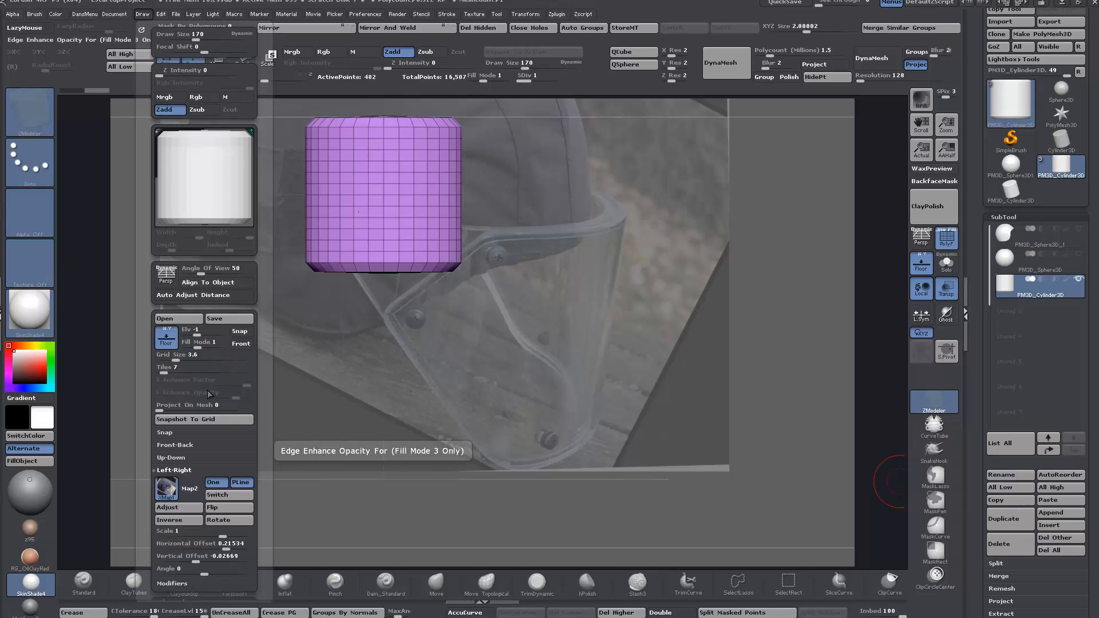
pyautogui.moveTo(164, 494)
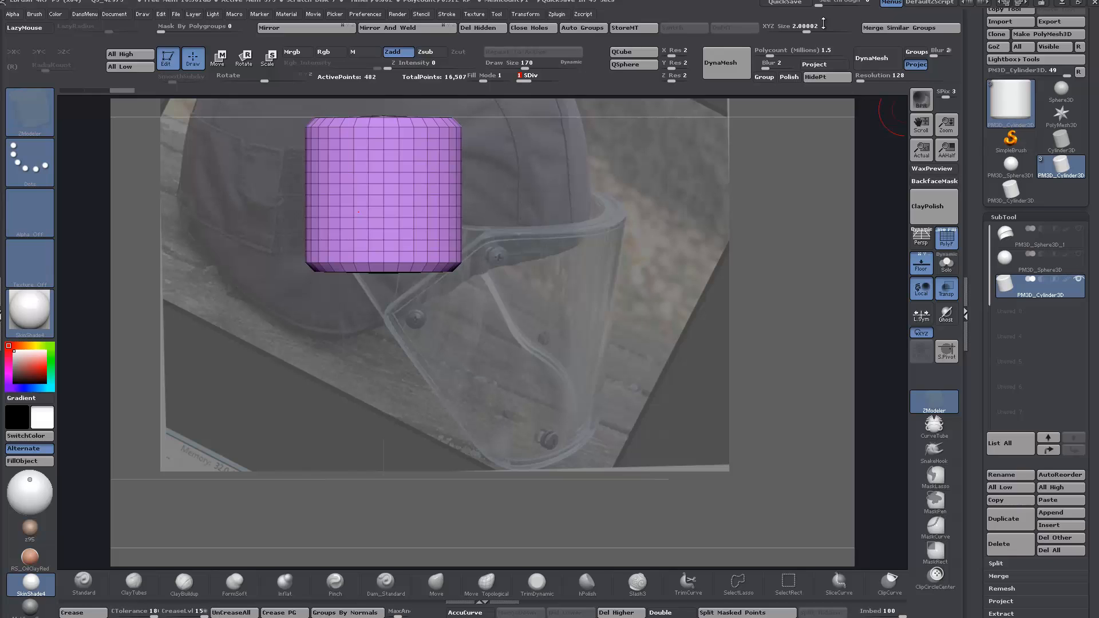
pyautogui.moveTo(808, 33); pyautogui.dragTo(821, 31)
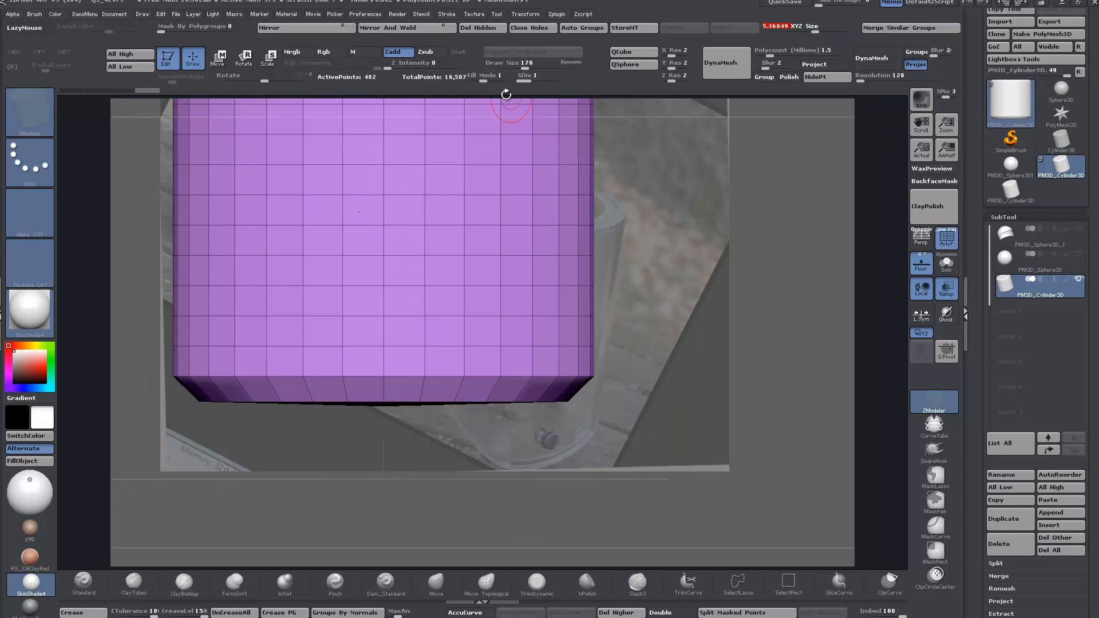
pyautogui.click(496, 76)
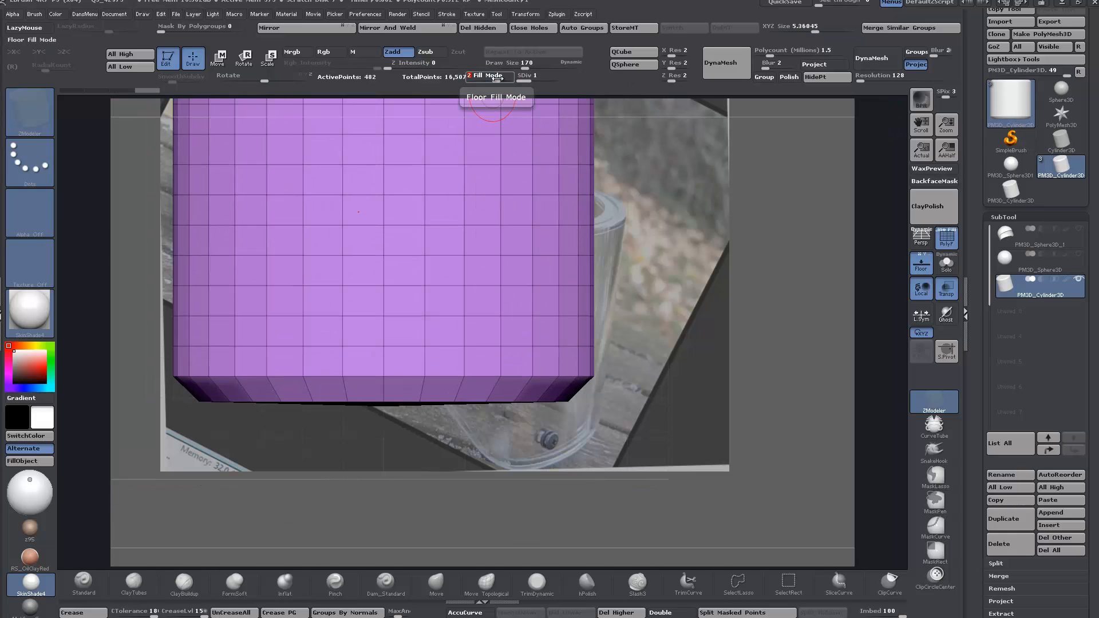
pyautogui.moveTo(496, 78); pyautogui.dragTo(506, 78)
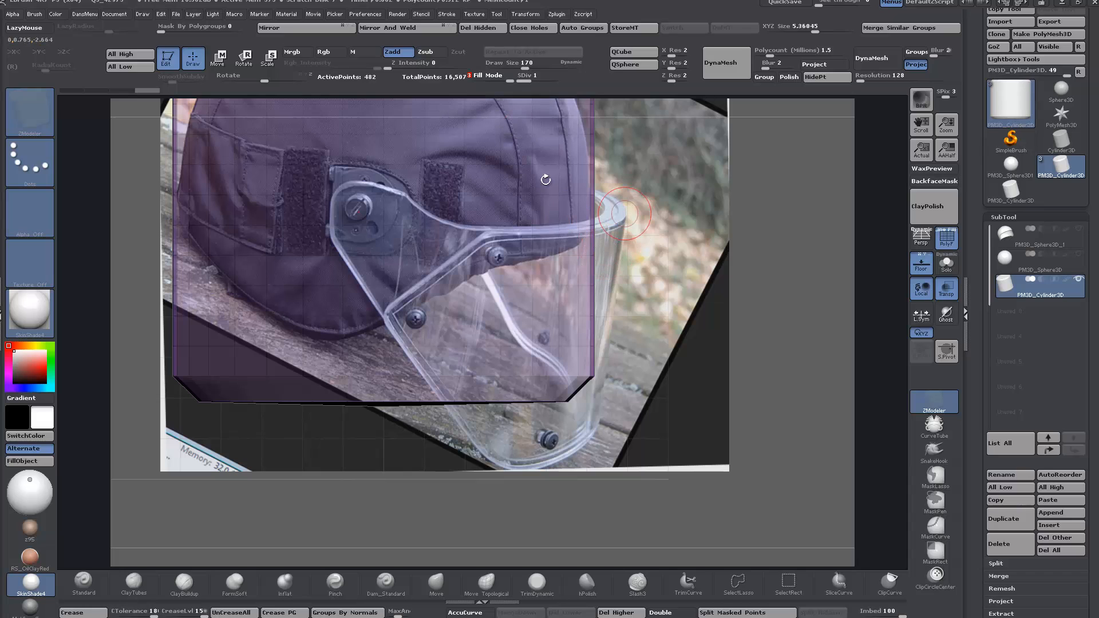
# Move the cylinder over the visor in the reference image and raise it to subdivision level 3
pyautogui.click(217, 57)
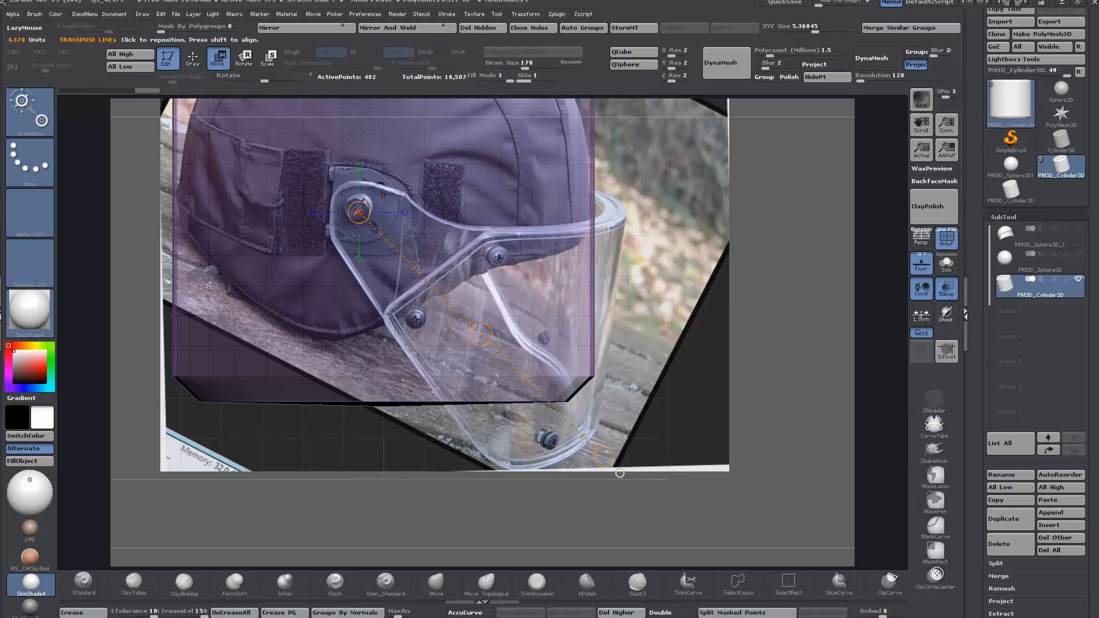
pyautogui.moveTo(479, 319); pyautogui.dragTo(583, 452)
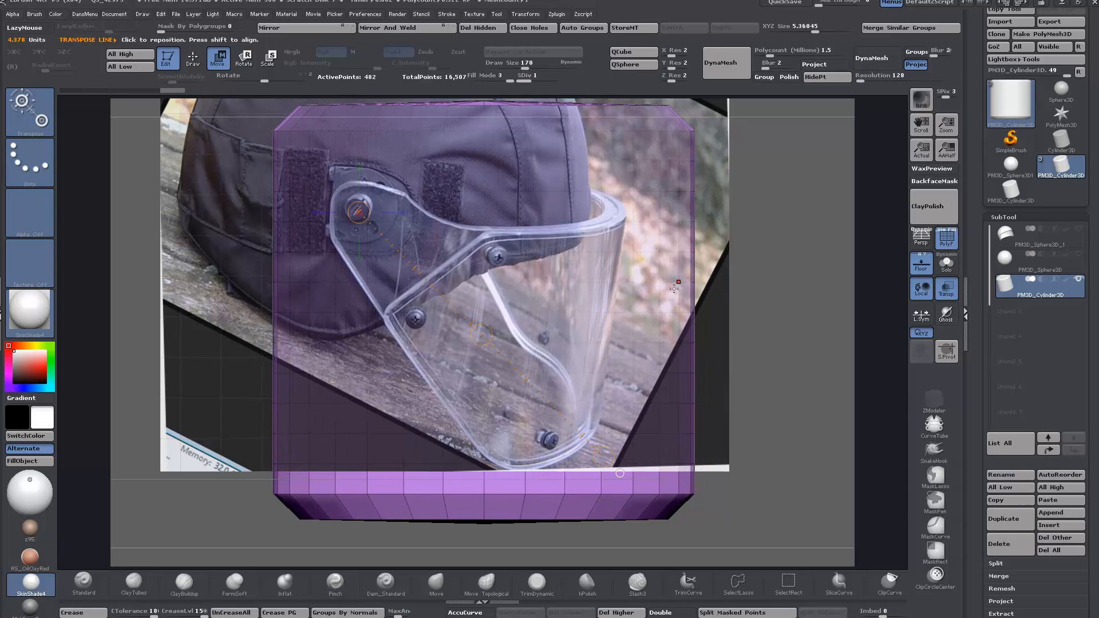
pyautogui.moveTo(481, 334); pyautogui.dragTo(436, 340)
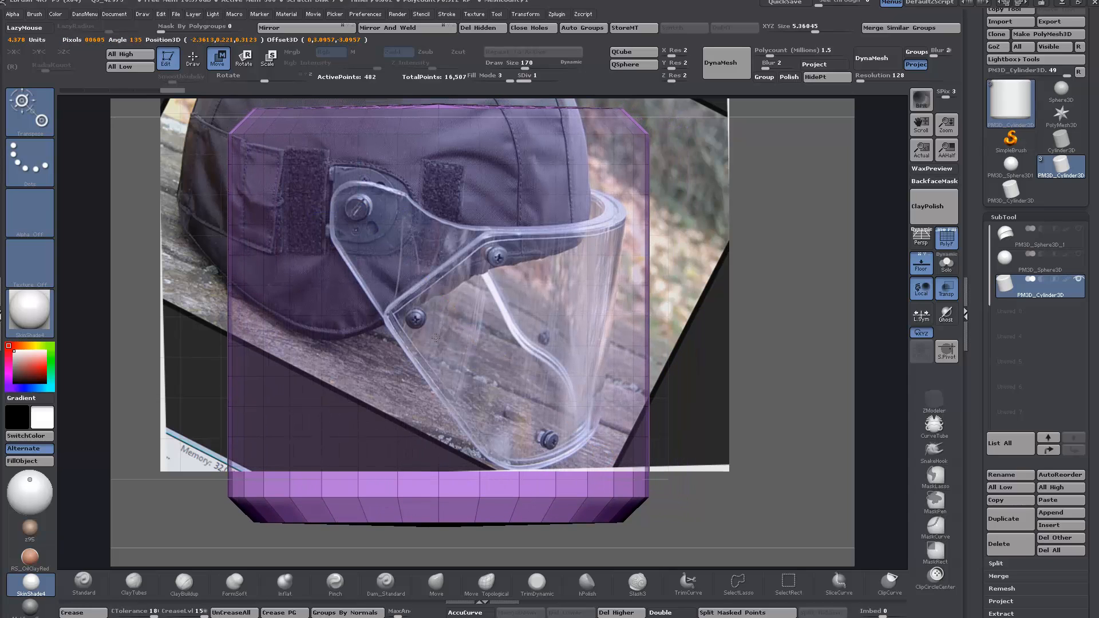
pyautogui.moveTo(520, 76); pyautogui.dragTo(571, 77)
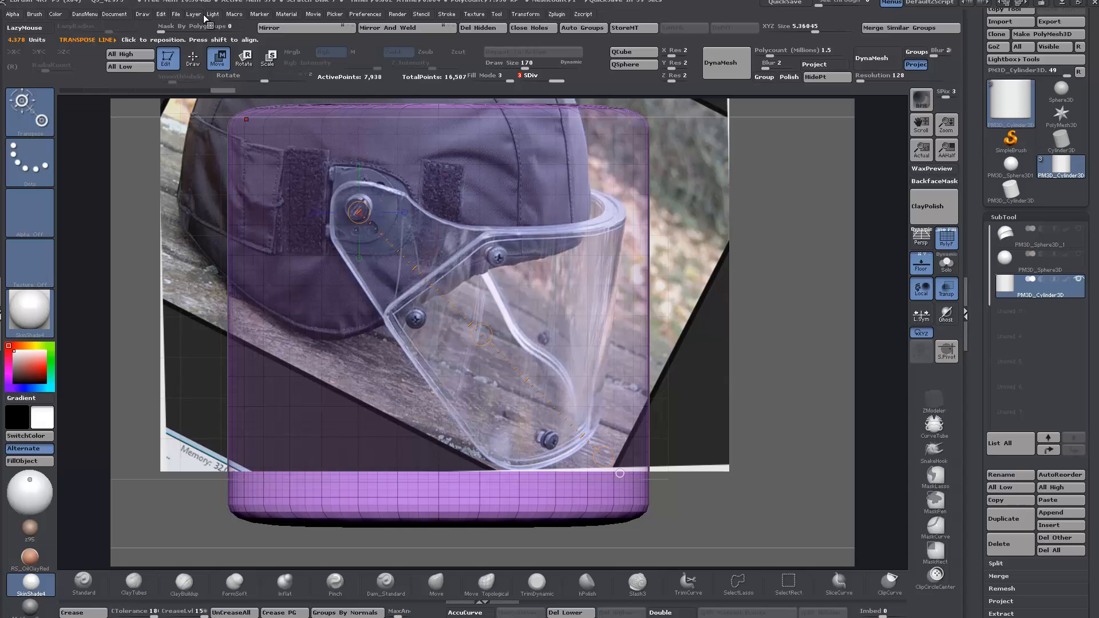
pyautogui.click(194, 57)
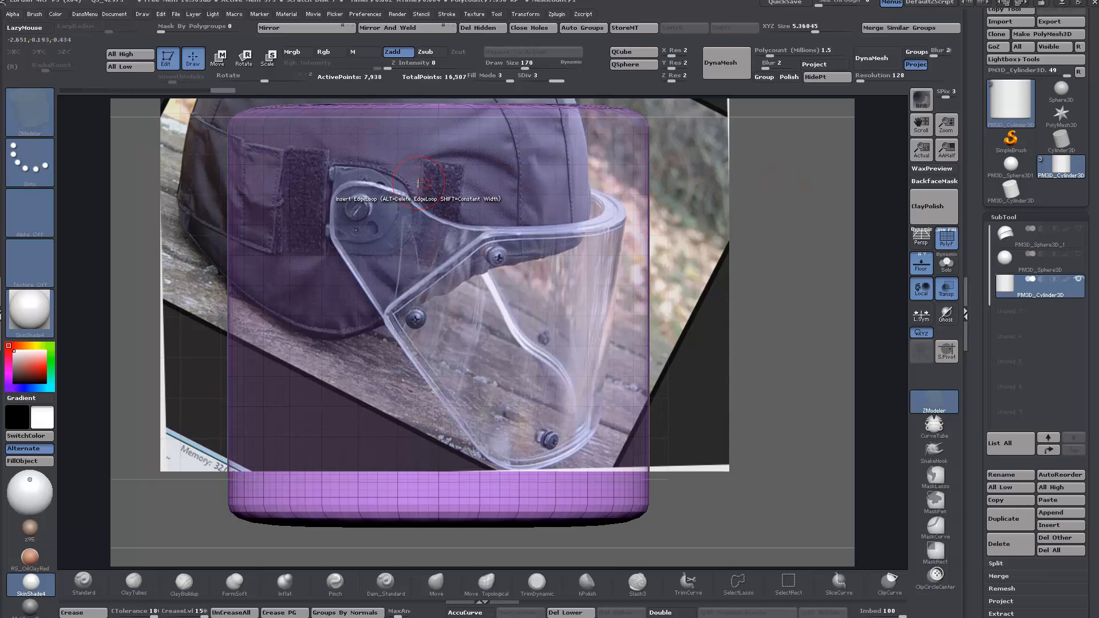
# Delete the cylinder's lower subdivision levels and use SliceCurve to cut a slanted line across the visor's upper edge
pyautogui.keyDown('ctrl'); pyautogui.keyDown('shift'); pyautogui.moveTo(193, 149); pyautogui.dragTo(357, 180); pyautogui.keyUp('shift'); pyautogui.keyUp('ctrl')
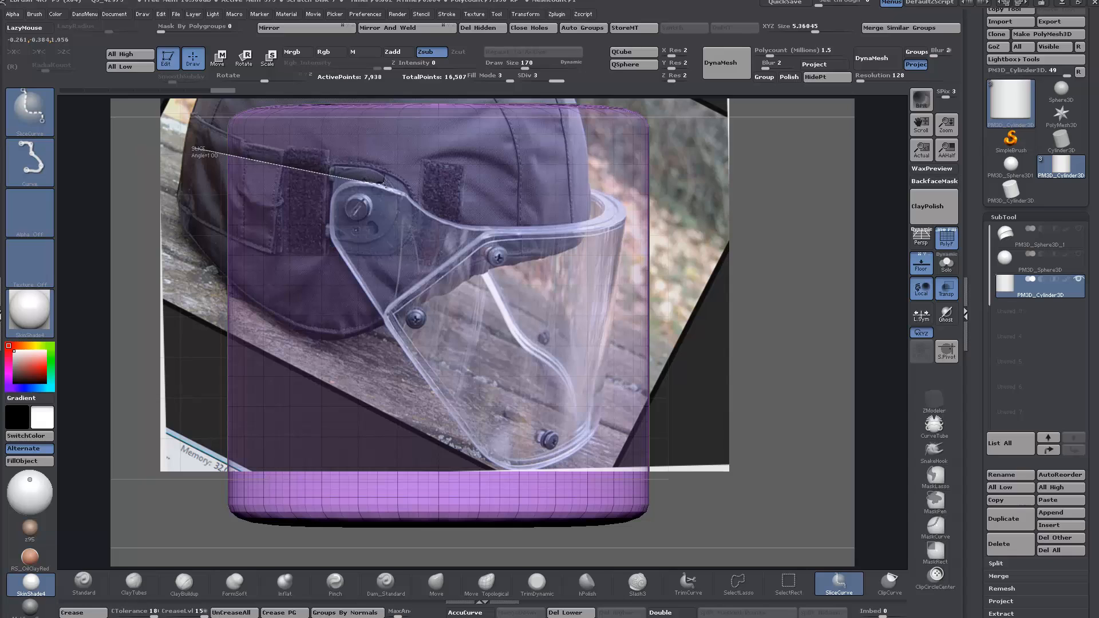
pyautogui.keyDown('ctrl'); pyautogui.keyDown('shift'); pyautogui.moveTo(462, 211); pyautogui.dragTo(712, 271); pyautogui.keyUp('shift'); pyautogui.keyUp('ctrl')
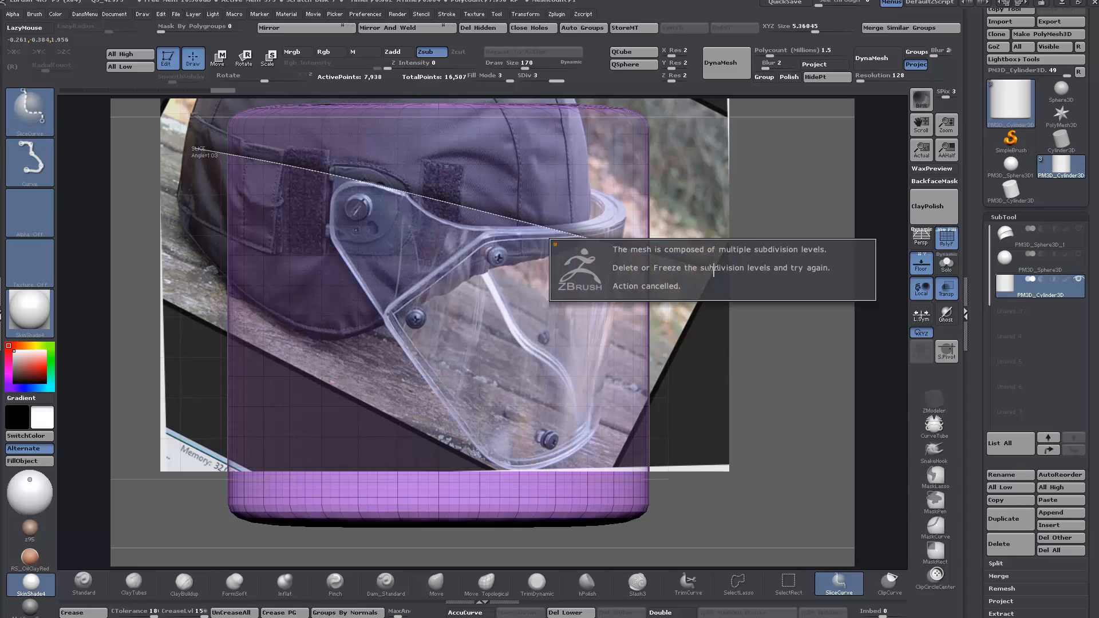
pyautogui.click(574, 611)
pyautogui.press('b')
pyautogui.press('z')
pyautogui.press('m')
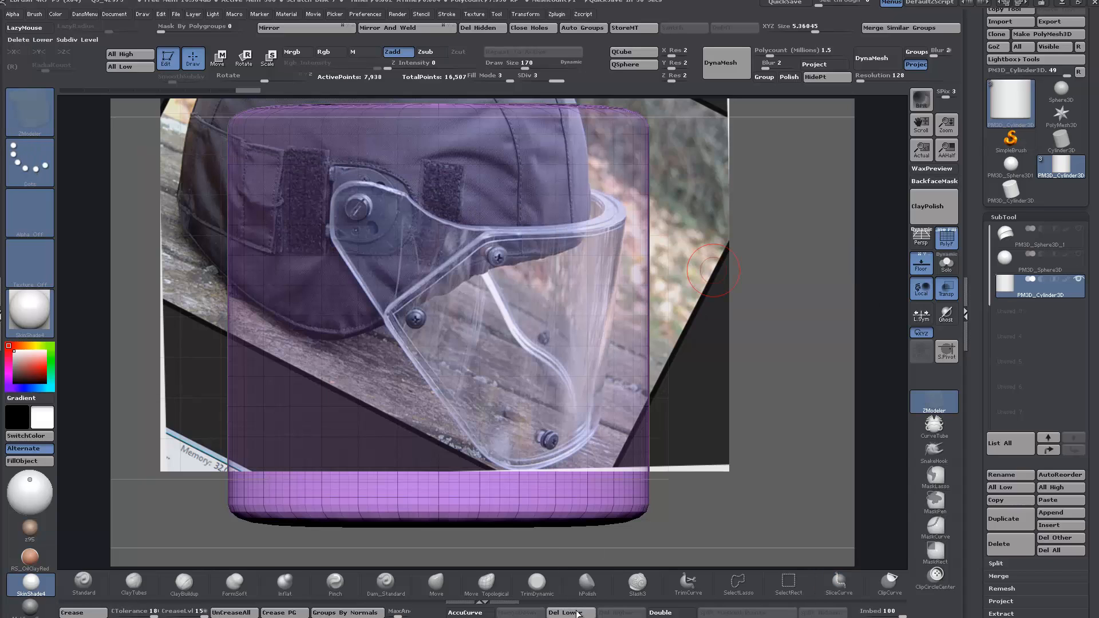
pyautogui.moveTo(228, 146)
pyautogui.keyDown('ctrl'); pyautogui.keyDown('shift'); pyautogui.mouseDown()
pyautogui.moveTo(595, 230)
pyautogui.moveTo(765, 276)
pyautogui.moveTo(774, 290)
pyautogui.mouseUp(); pyautogui.keyUp('shift'); pyautogui.keyUp('ctrl')
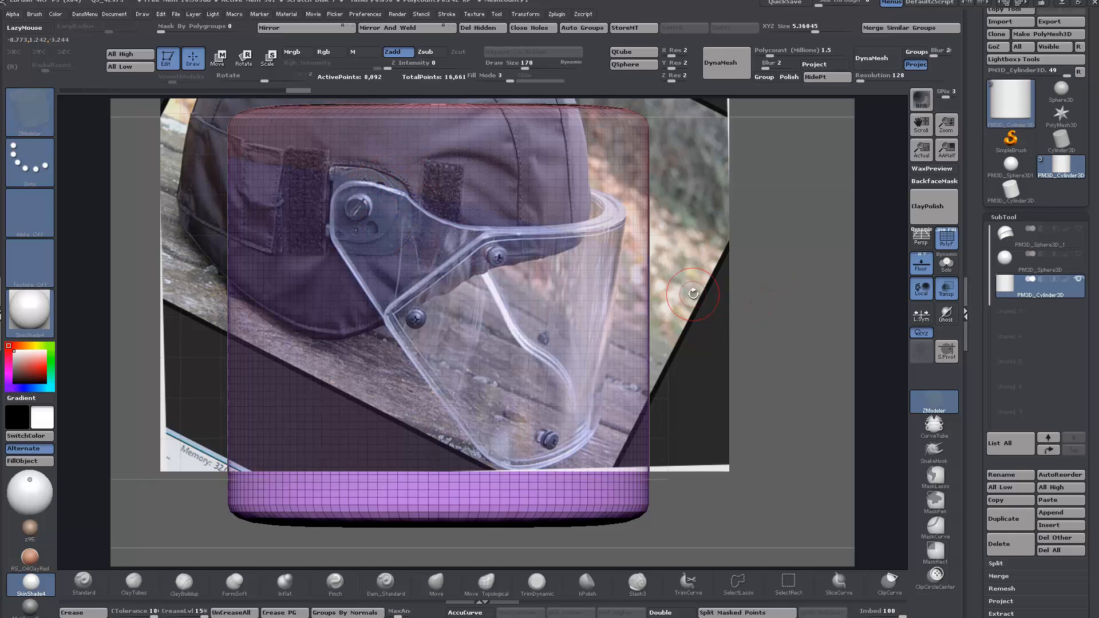
# Slice the cylinder along the curve running from above the visor's pivot bracket along its upper front edge
pyautogui.moveTo(694, 245)
pyautogui.mouseDown()
pyautogui.moveTo(321, 154)
pyautogui.moveTo(437, 255)
pyautogui.moveTo(458, 286)
pyautogui.moveTo(501, 309)
pyautogui.moveTo(652, 330)
pyautogui.moveTo(690, 369)
pyautogui.mouseUp()
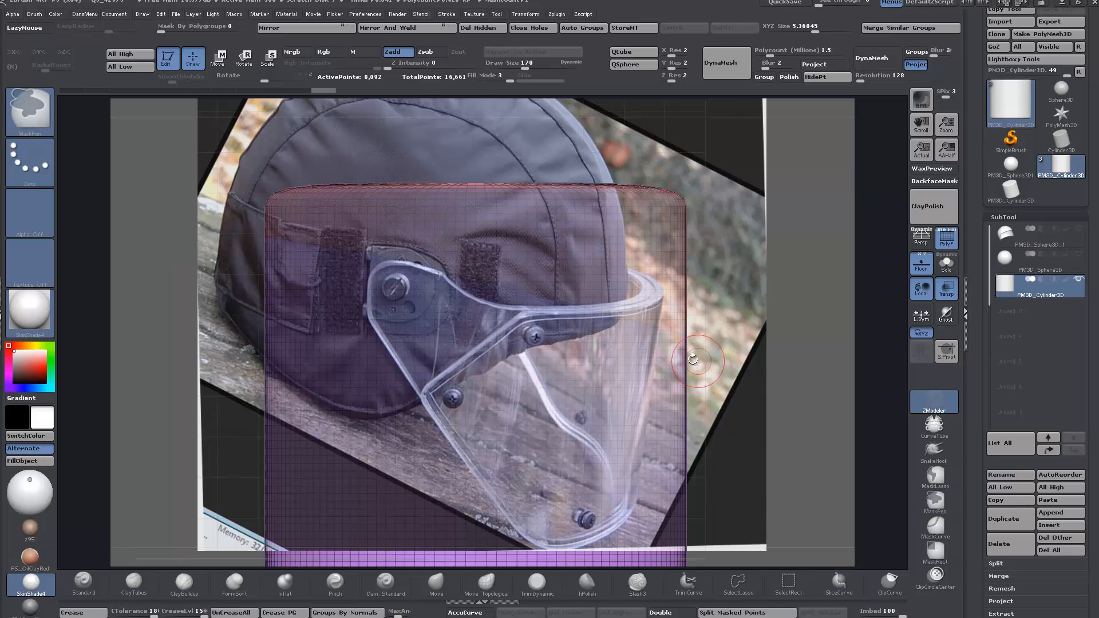
pyautogui.keyDown('ctrl'); pyautogui.keyDown('shift'); pyautogui.moveTo(316, 182); pyautogui.dragTo(446, 276); pyautogui.keyUp('shift'); pyautogui.keyUp('ctrl')
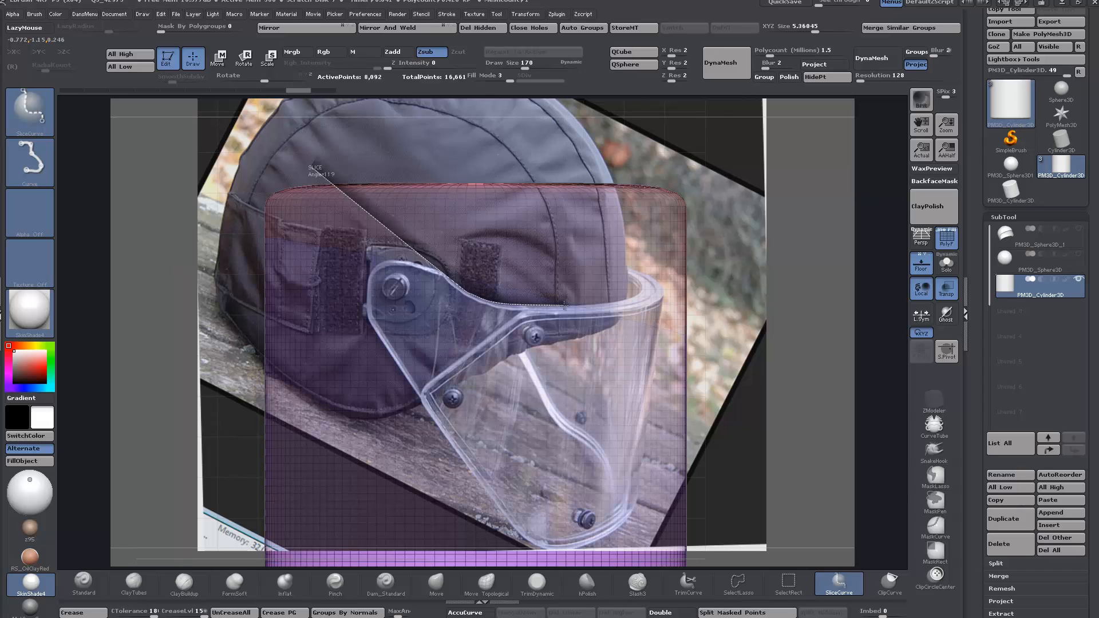
pyautogui.keyDown('ctrl'); pyautogui.keyDown('shift'); pyautogui.moveTo(588, 307); pyautogui.dragTo(760, 299); pyautogui.keyUp('shift'); pyautogui.keyUp('ctrl')
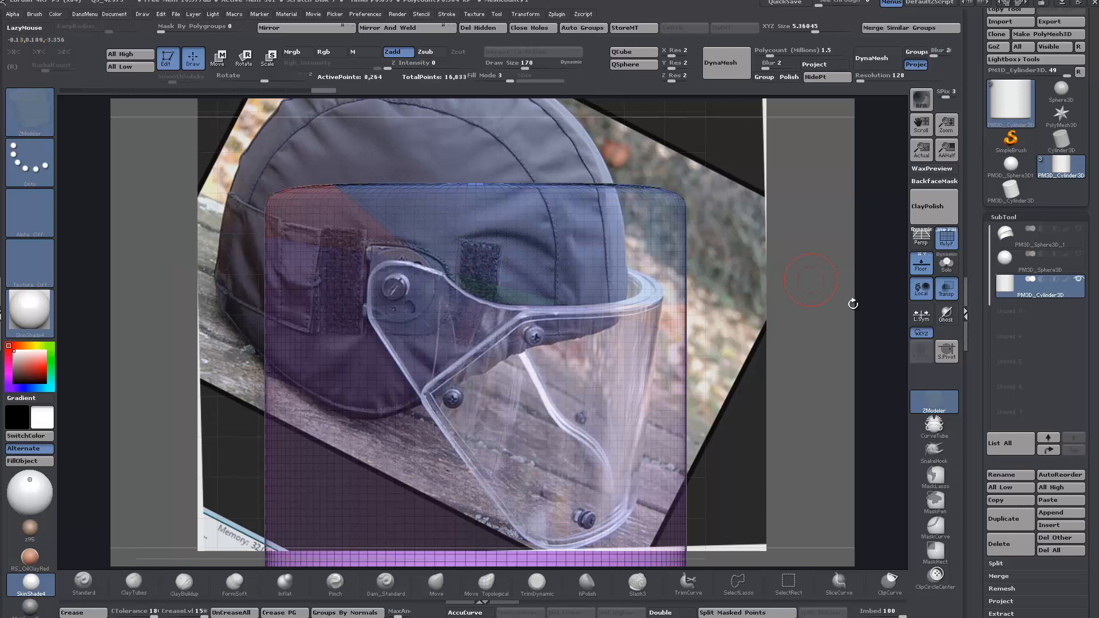
pyautogui.moveTo(832, 351); pyautogui.dragTo(829, 333)
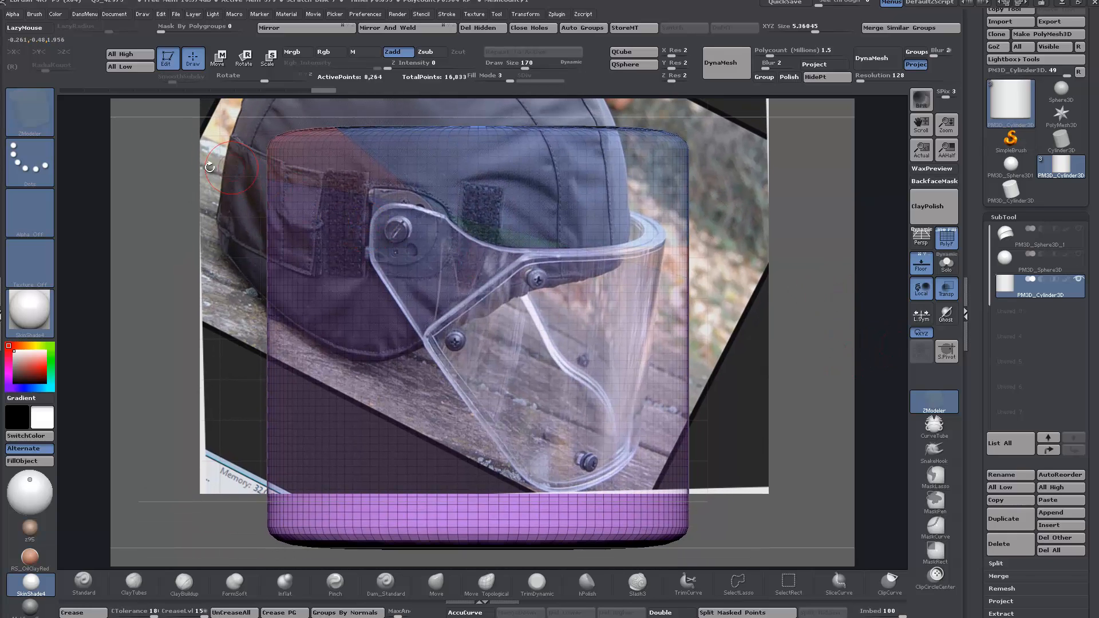
# Slice the cylinder along the visor's slanted rear edge and around the rear of its pivot bracket
pyautogui.moveTo(149, 173)
pyautogui.keyDown('ctrl'); pyautogui.keyDown('shift'); pyautogui.mouseDown()
pyautogui.moveTo(191, 271)
pyautogui.moveTo(361, 546)
pyautogui.moveTo(541, 572)
pyautogui.moveTo(581, 564)
pyautogui.mouseUp(); pyautogui.keyUp('shift'); pyautogui.keyUp('ctrl')
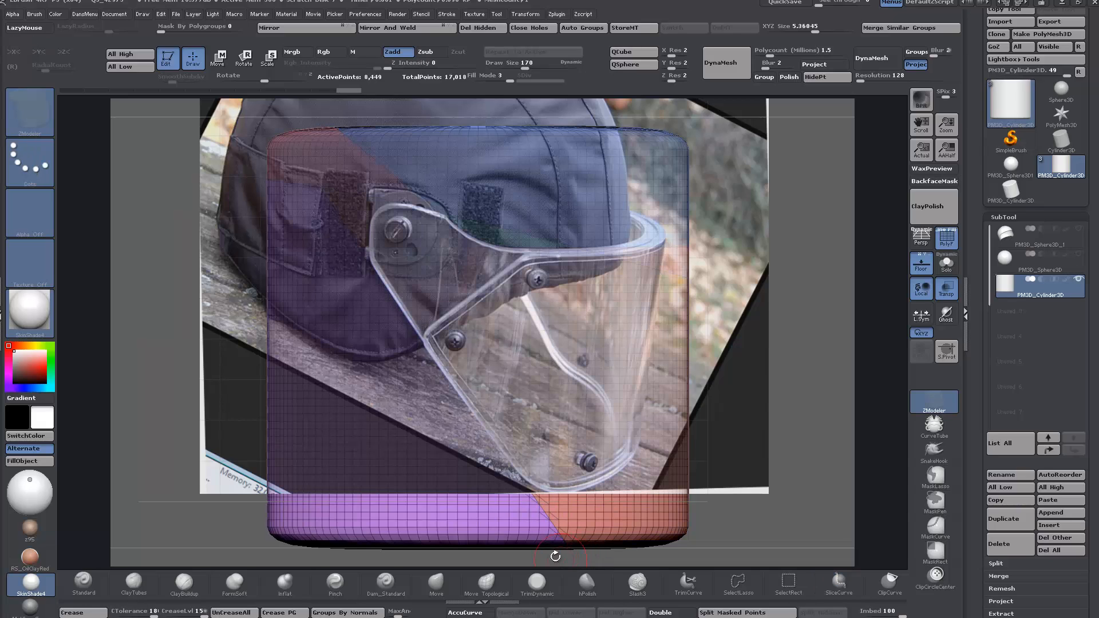
pyautogui.moveTo(176, 279)
pyautogui.keyDown('ctrl'); pyautogui.keyDown('shift'); pyautogui.mouseDown()
pyautogui.moveTo(172, 477)
pyautogui.moveTo(366, 350)
pyautogui.moveTo(366, 328)
pyautogui.mouseUp(); pyautogui.keyUp('shift'); pyautogui.keyUp('ctrl')
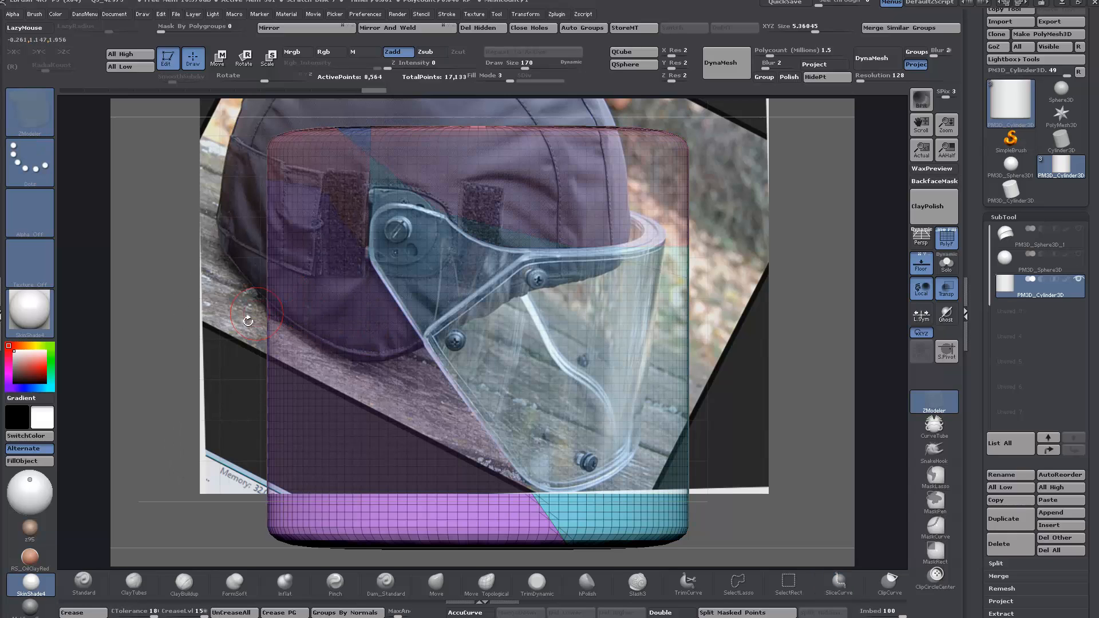
pyautogui.moveTo(264, 302)
pyautogui.keyDown('ctrl'); pyautogui.keyDown('shift'); pyautogui.mouseDown()
pyautogui.moveTo(320, 240)
pyautogui.moveTo(423, 193)
pyautogui.mouseUp(); pyautogui.keyUp('shift'); pyautogui.keyUp('ctrl')
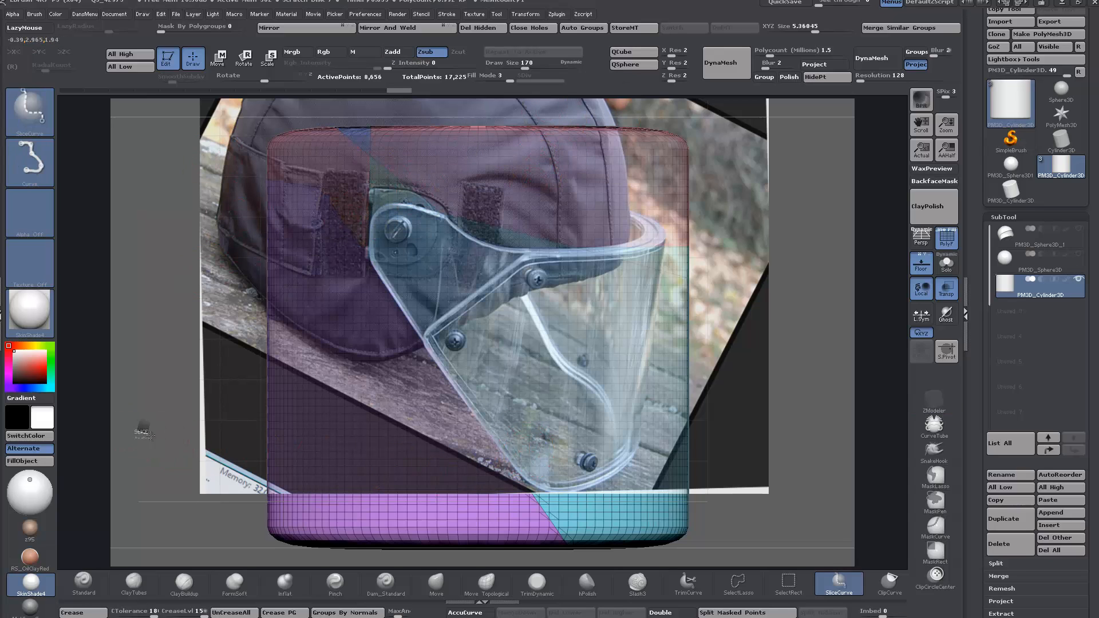
# Slice the cylinder along the visor's rounded lower edge and hide the reference image
pyautogui.keyDown('ctrl'); pyautogui.keyDown('shift'); pyautogui.moveTo(140, 431); pyautogui.dragTo(569, 495); pyautogui.keyUp('shift'); pyautogui.keyUp('ctrl')
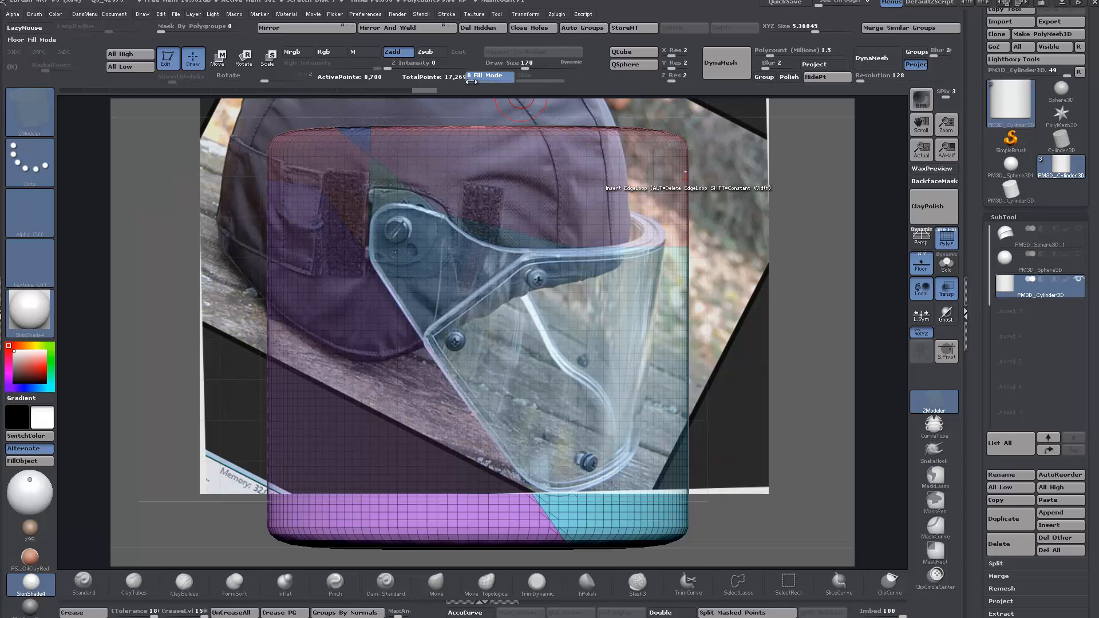
pyautogui.moveTo(506, 78); pyautogui.dragTo(469, 81)
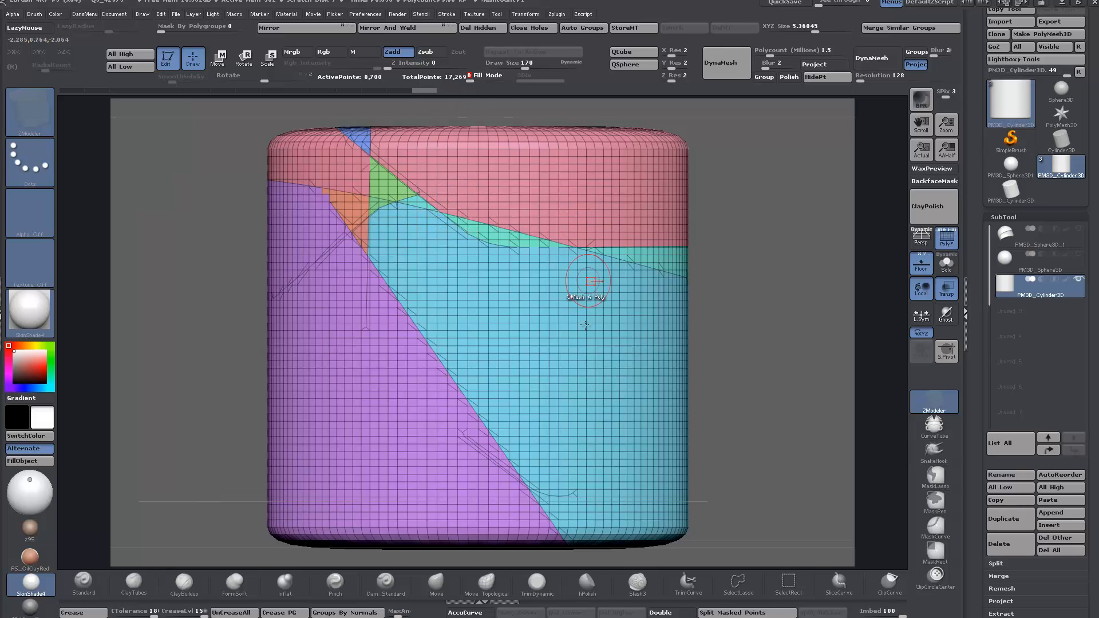
# Isolate the visor area with its adjoining small upper pieces and combine them into a single polygroup
pyautogui.hotkey('ctrl', 'shift')
pyautogui.keyDown('ctrl'); pyautogui.keyDown('shift'); pyautogui.click(559, 354); pyautogui.keyUp('shift'); pyautogui.keyUp('ctrl')
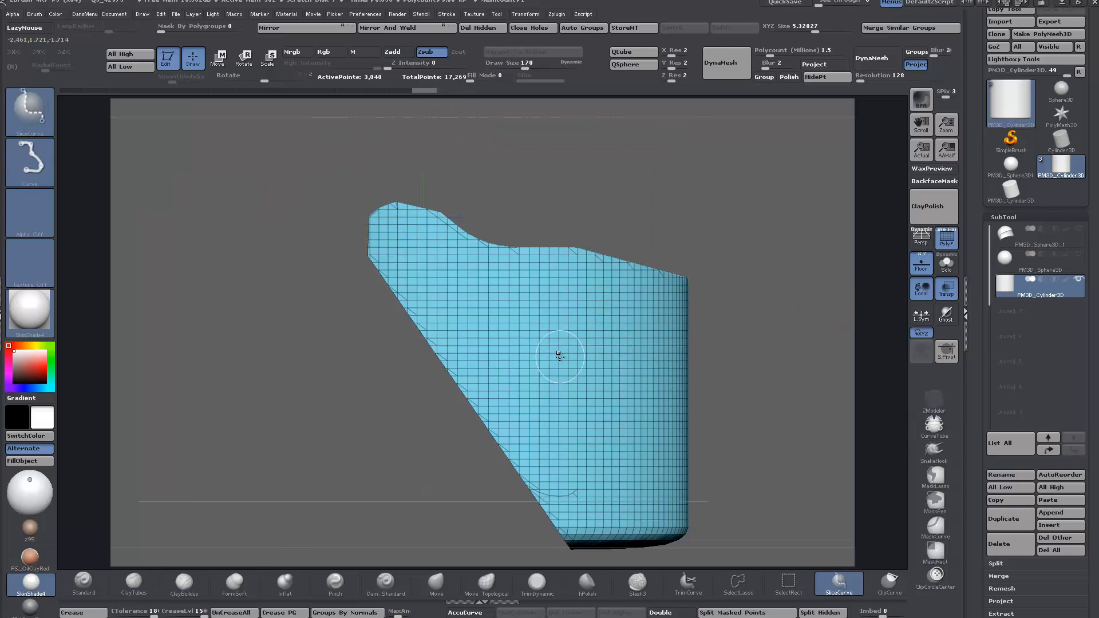
pyautogui.keyDown('ctrl'); pyautogui.keyDown('shift'); pyautogui.click(558, 355); pyautogui.keyUp('shift'); pyautogui.keyUp('ctrl')
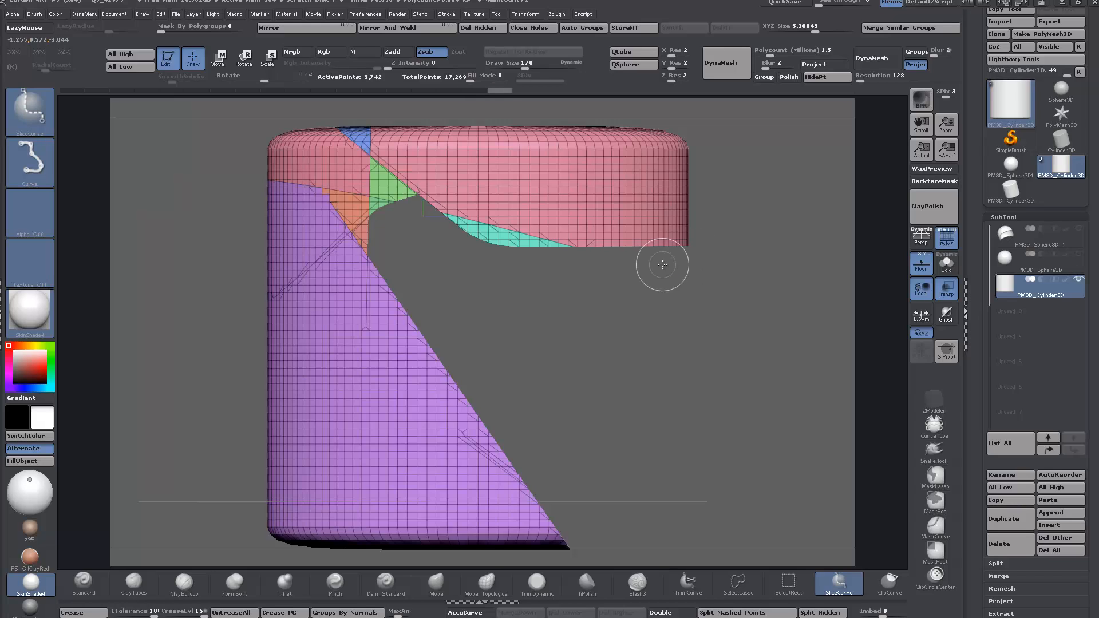
pyautogui.keyDown('ctrl'); pyautogui.keyDown('shift'); pyautogui.moveTo(768, 328); pyautogui.dragTo(812, 354); pyautogui.keyUp('shift'); pyautogui.keyUp('ctrl')
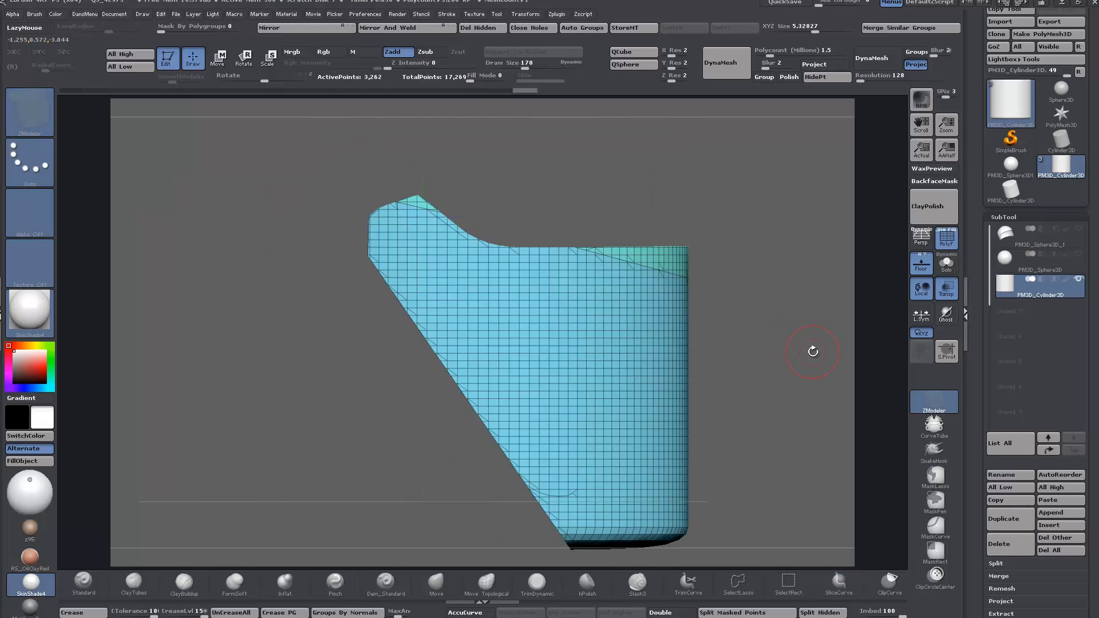
pyautogui.hotkey('ctrl', 'w')
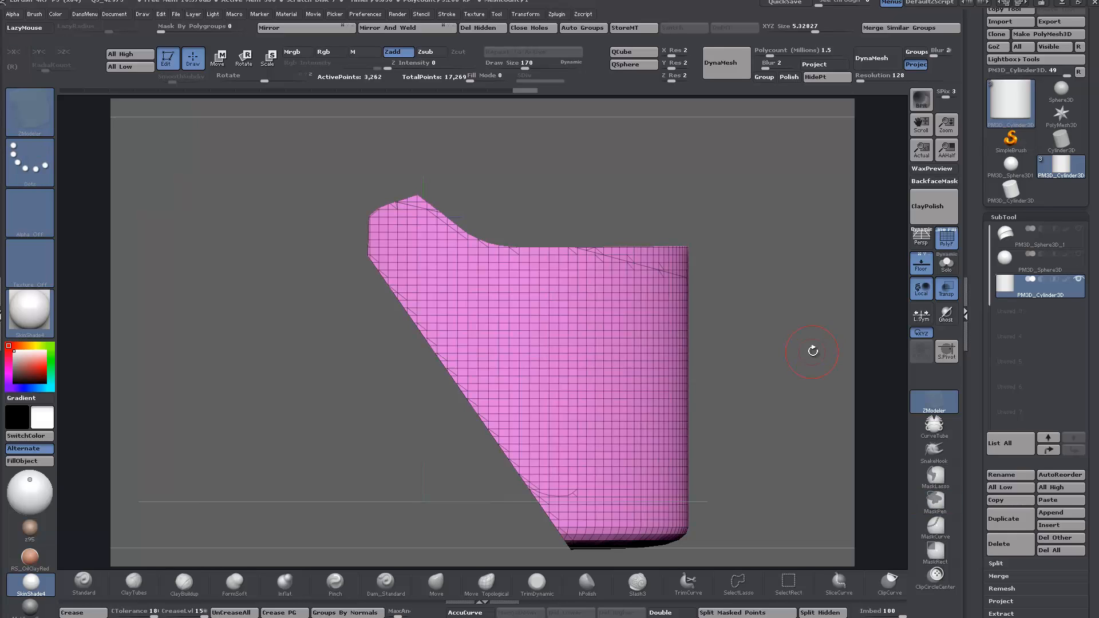
# Set ZRemesher to keep the same polygon count for the visor
pyautogui.hotkey('ctrl', 'shift')
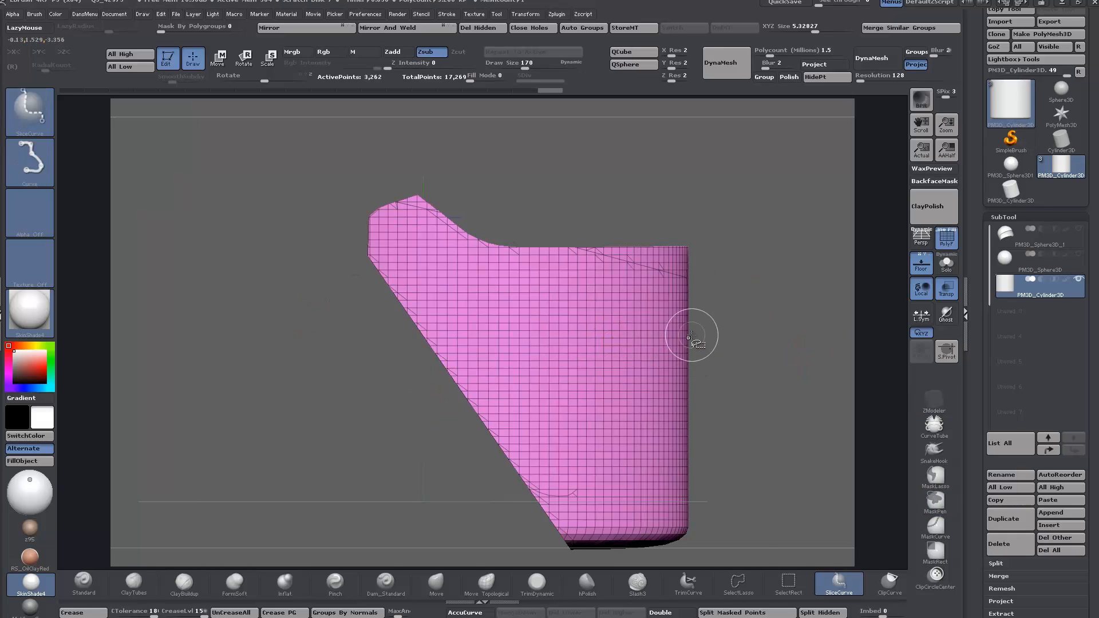
pyautogui.hotkey('ctrl', 'shift', 't')
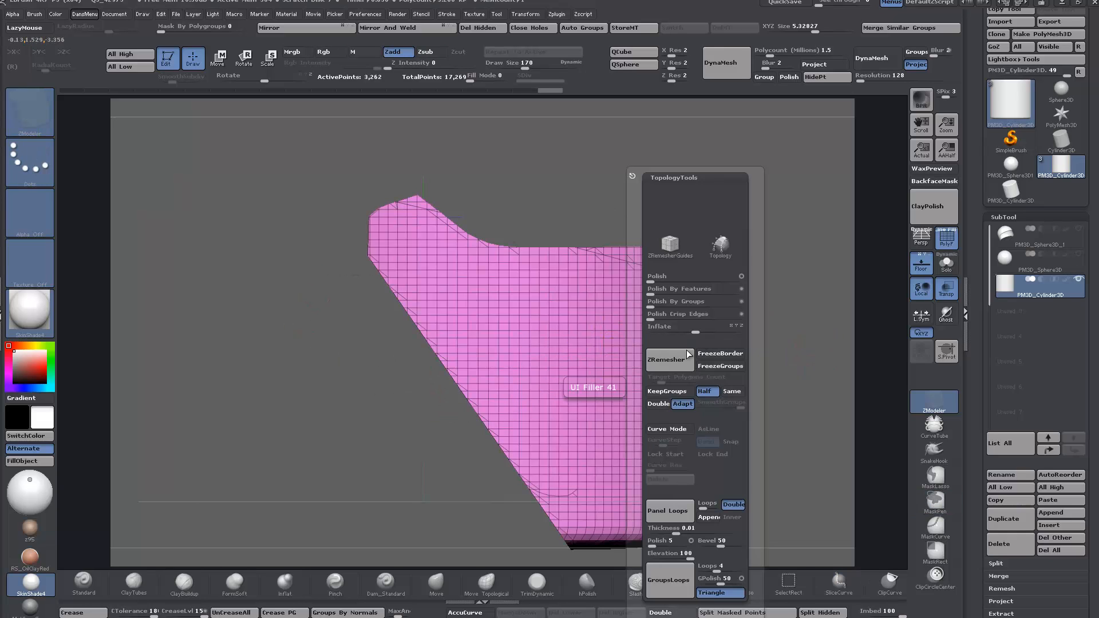
pyautogui.click(731, 391)
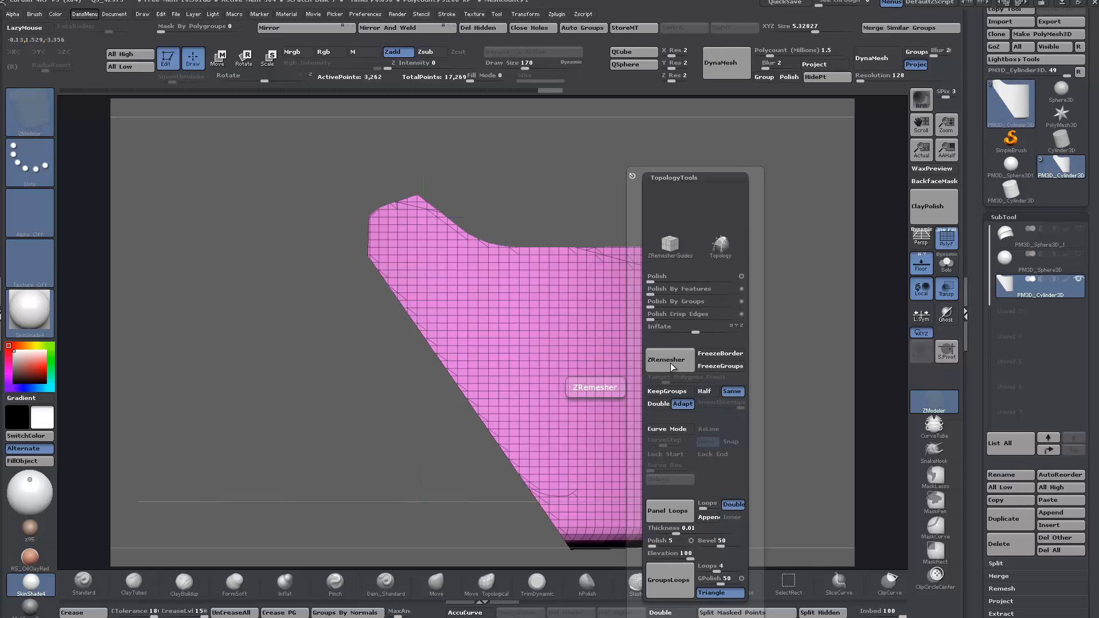
pyautogui.moveTo(753, 469)
pyautogui.mouseDown()
pyautogui.moveTo(717, 449)
pyautogui.moveTo(555, 474)
pyautogui.moveTo(417, 456)
pyautogui.moveTo(452, 438)
pyautogui.mouseUp()
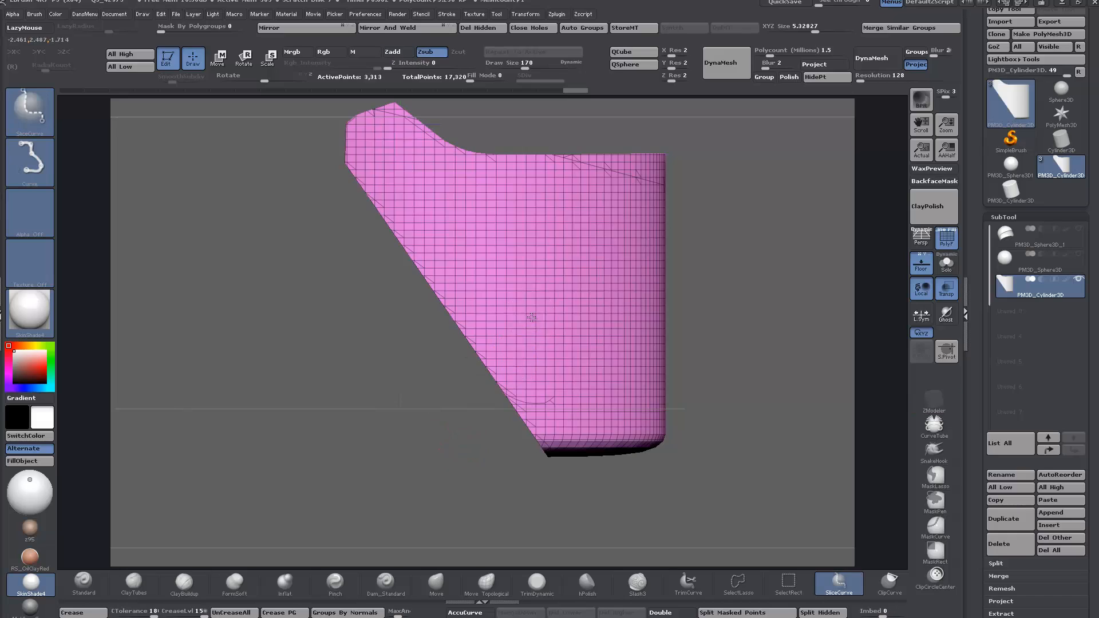
pyautogui.keyDown('ctrl'); pyautogui.keyDown('alt'); pyautogui.keyDown('shift'); pyautogui.click(531, 317); pyautogui.keyUp('shift'); pyautogui.keyUp('alt'); pyautogui.keyUp('ctrl')
pyautogui.keyDown('ctrl'); pyautogui.keyDown('shift'); pyautogui.click(531, 317); pyautogui.keyUp('shift'); pyautogui.keyUp('ctrl')
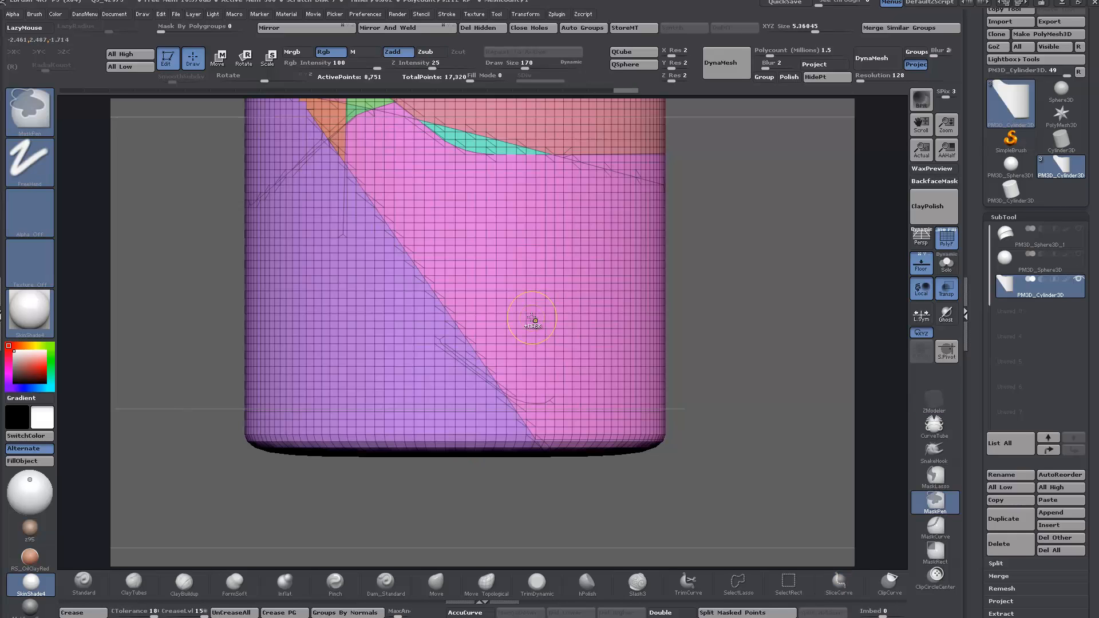
pyautogui.hotkey('ctrl', 'z')
pyautogui.hotkey('ctrl', 'shift')
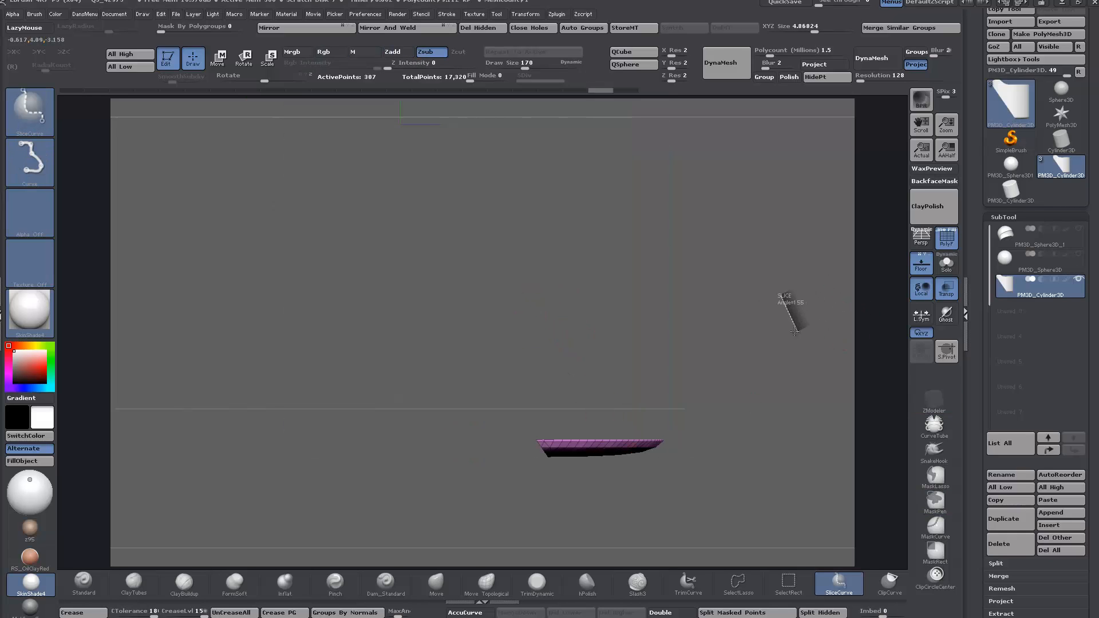
pyautogui.keyDown('ctrl'); pyautogui.keyDown('shift'); pyautogui.click(785, 331); pyautogui.keyUp('shift'); pyautogui.keyUp('ctrl')
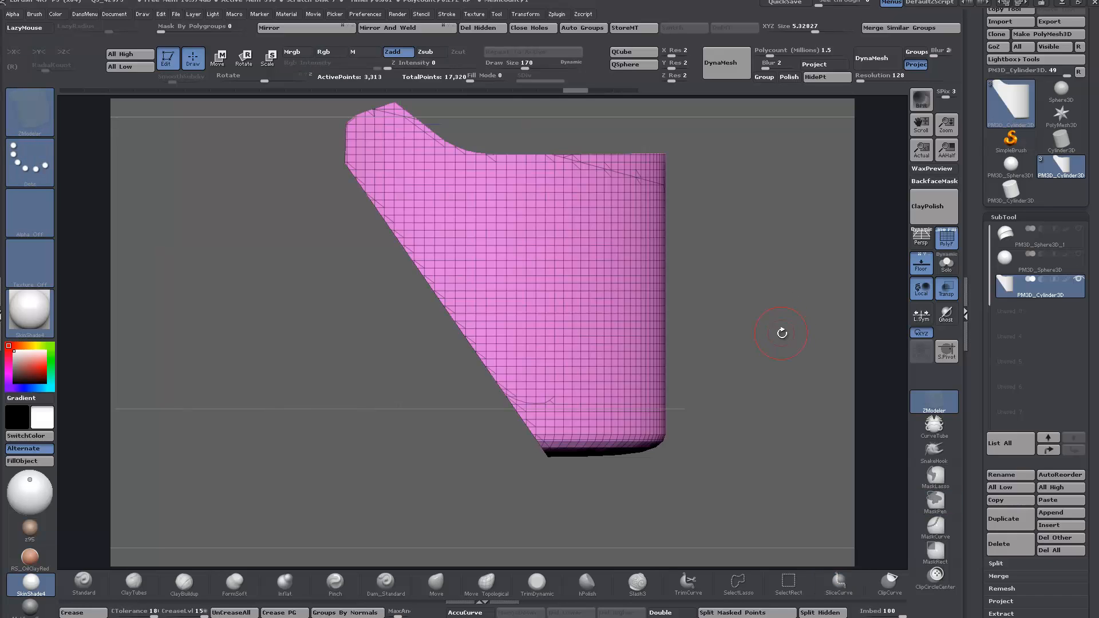
# Hide the rounded cap at the visor's base and delete all hidden geometry
pyautogui.hotkey('ctrl', 'shift')
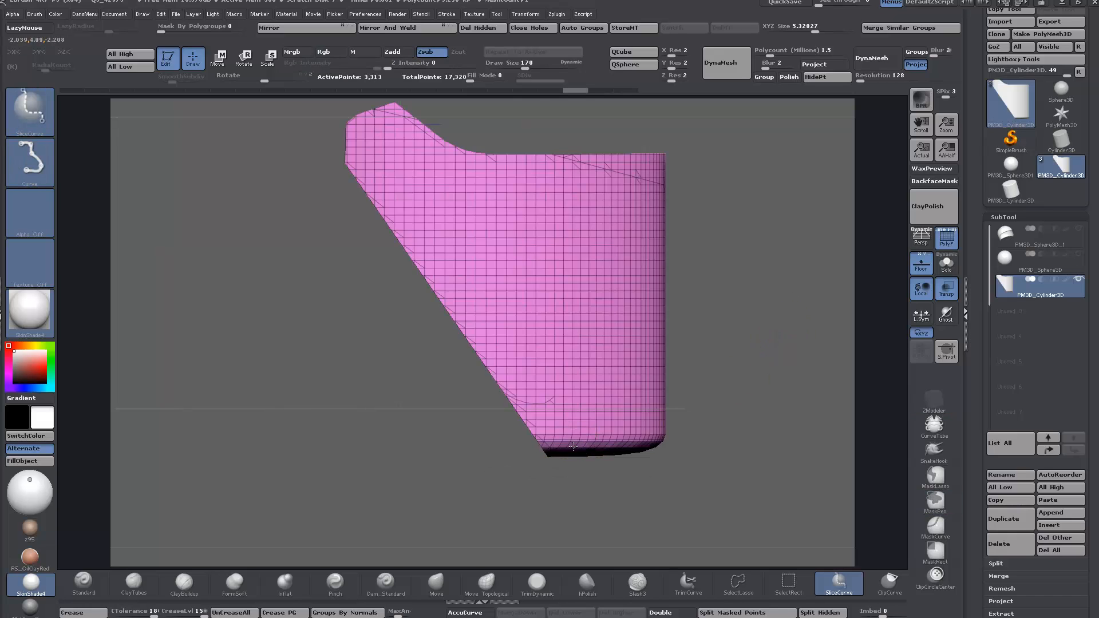
pyautogui.keyDown('ctrl'); pyautogui.keyDown('shift'); pyautogui.click(572, 445); pyautogui.keyUp('shift'); pyautogui.keyUp('ctrl')
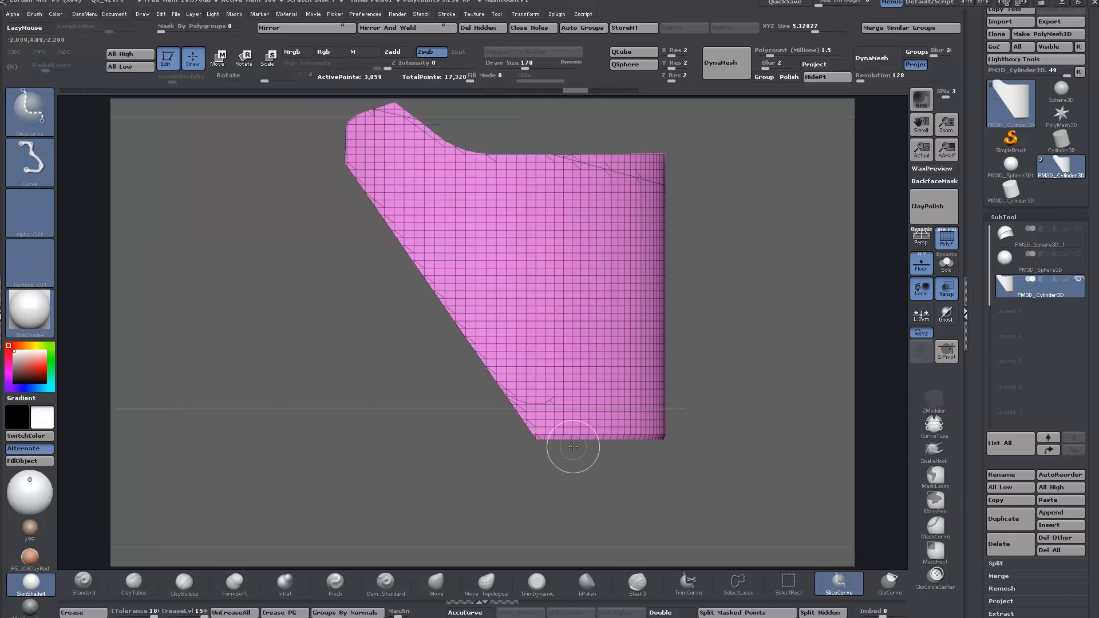
pyautogui.click(479, 27)
# Use SliceCurve to round the visor's lower rear corner, then hide and delete the cut-off piece
pyautogui.hotkey('ctrl', 'shift')
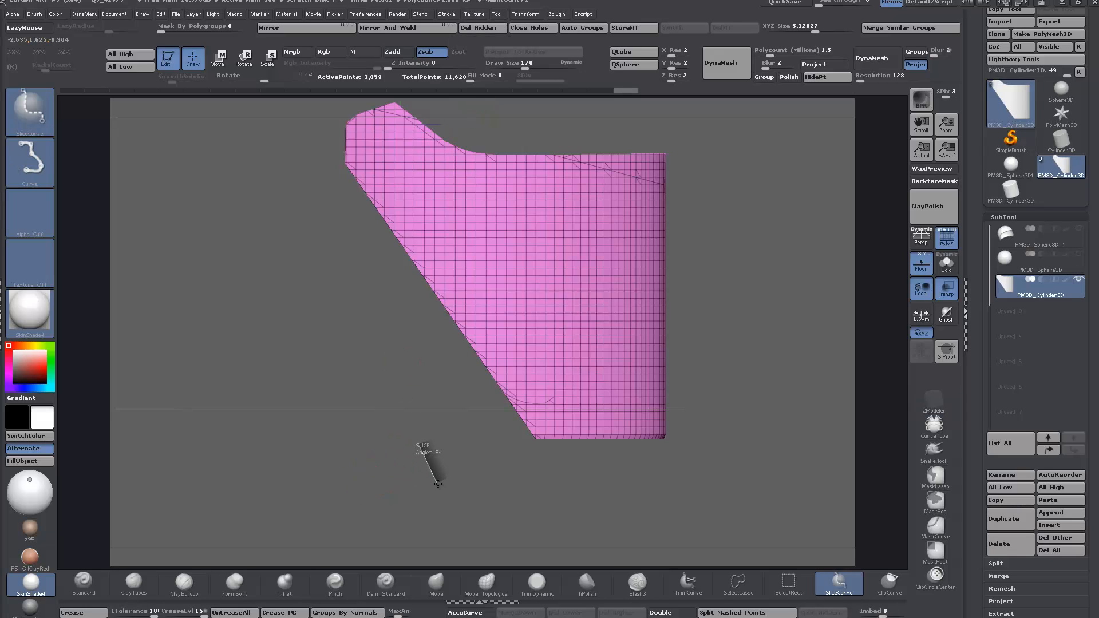
pyautogui.moveTo(429, 454)
pyautogui.keyDown('ctrl'); pyautogui.keyDown('shift'); pyautogui.mouseDown()
pyautogui.moveTo(474, 491)
pyautogui.moveTo(524, 429)
pyautogui.moveTo(572, 452)
pyautogui.moveTo(657, 463)
pyautogui.mouseUp(); pyautogui.keyUp('shift'); pyautogui.keyUp('ctrl')
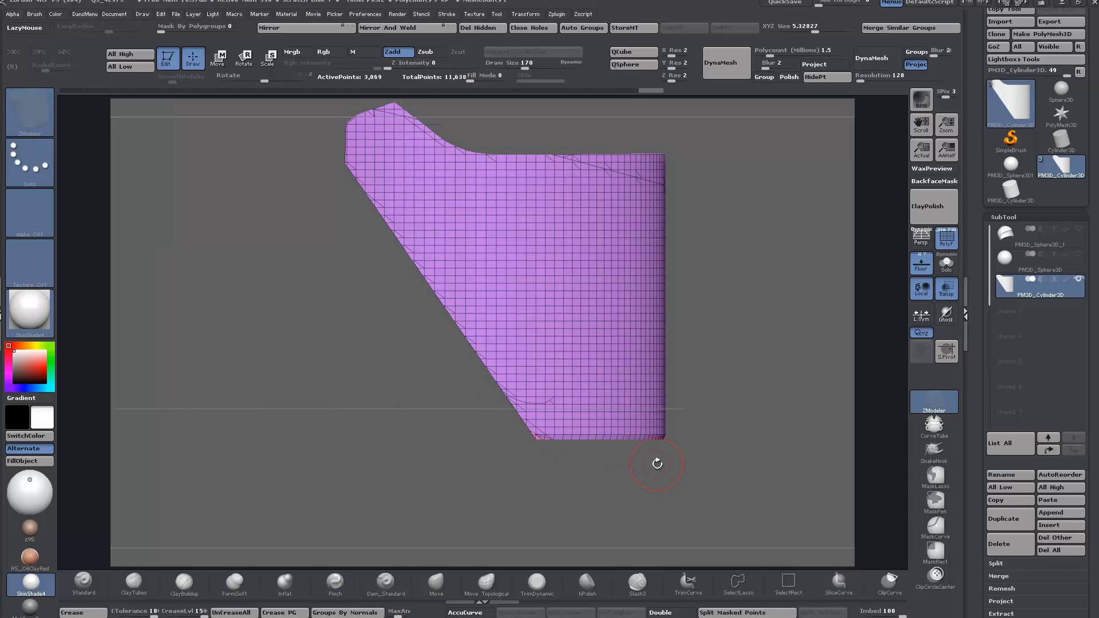
pyautogui.keyDown('ctrl'); pyautogui.keyDown('shift'); pyautogui.click(601, 326); pyautogui.keyUp('shift'); pyautogui.keyUp('ctrl')
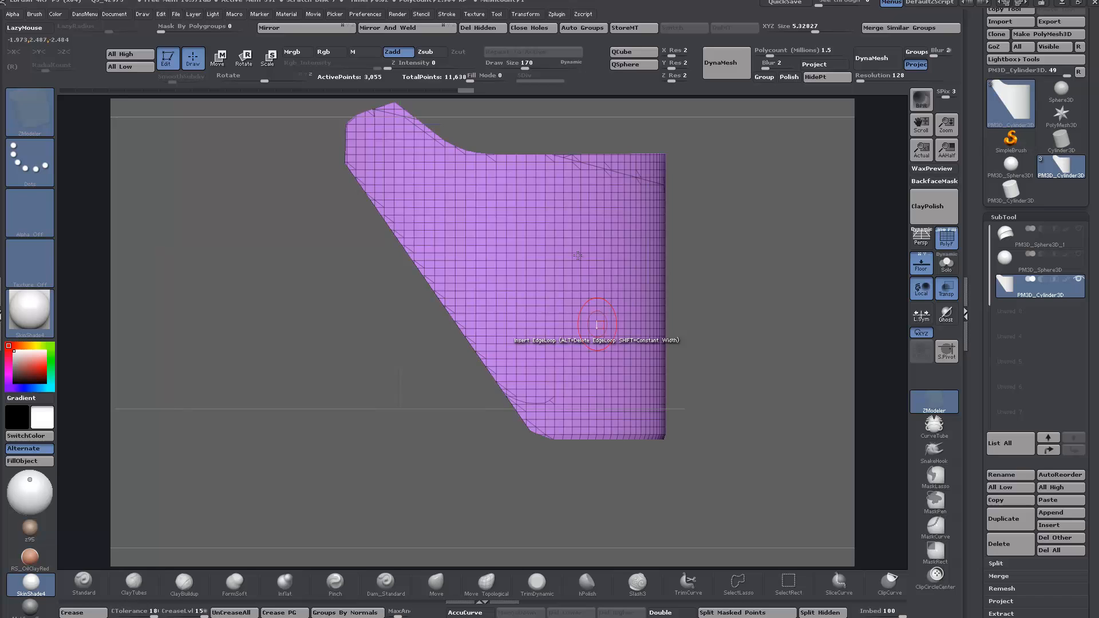
pyautogui.click(489, 27)
# Retopologize the visor using ZRemesher with the Same polygon count option
pyautogui.keyDown('alt'); pyautogui.moveTo(728, 292); pyautogui.dragTo(681, 349); pyautogui.keyUp('alt')
pyautogui.moveTo(745, 321); pyautogui.dragTo(723, 381)
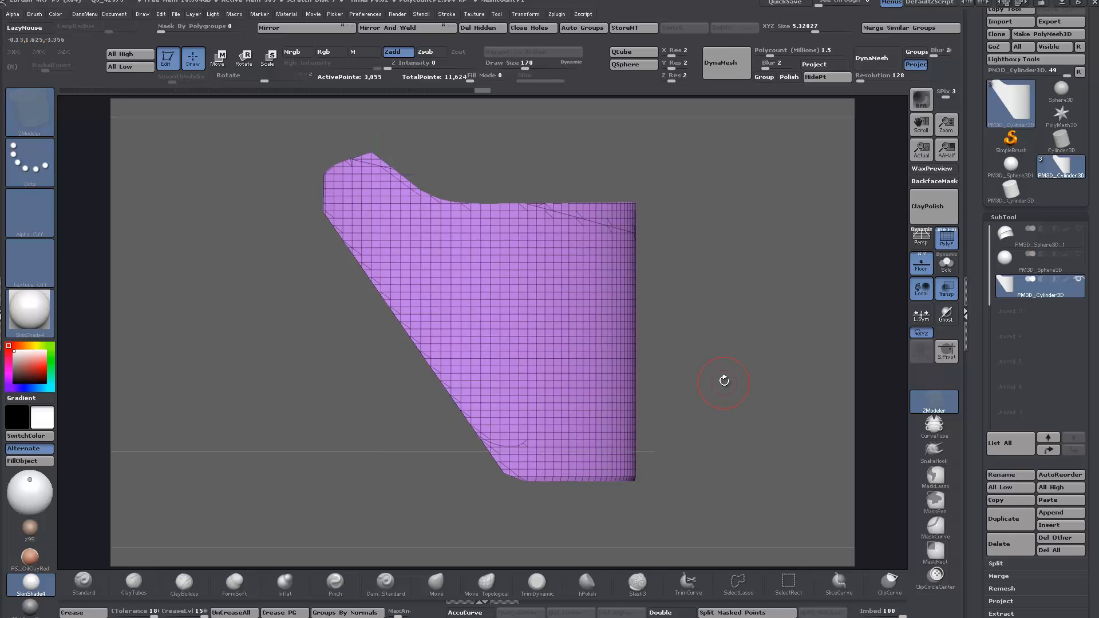
pyautogui.press('t')
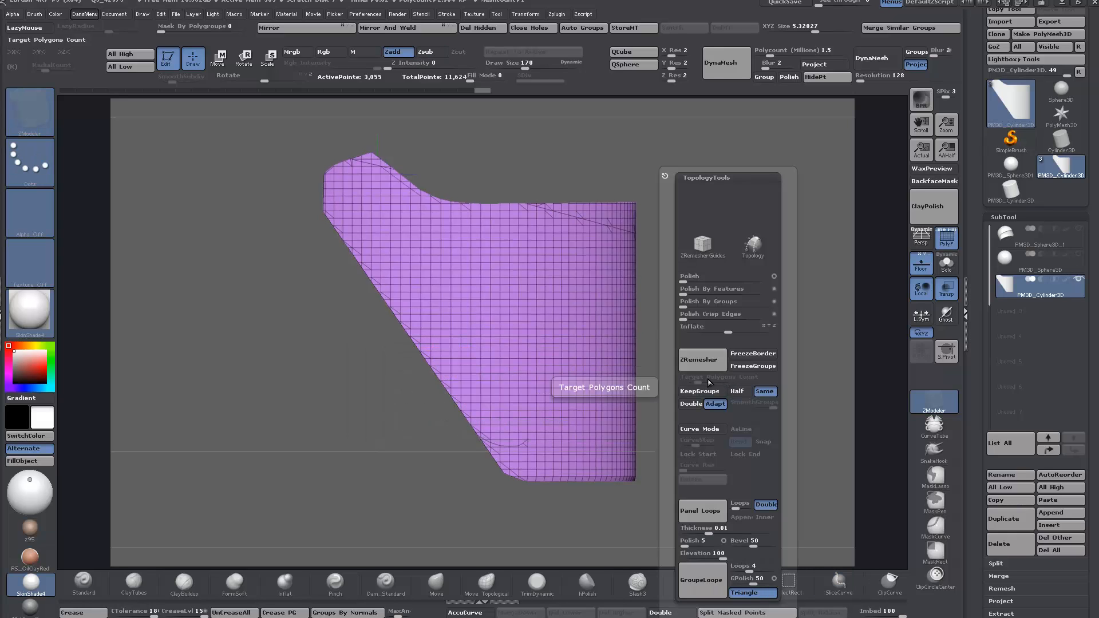
pyautogui.click(707, 367)
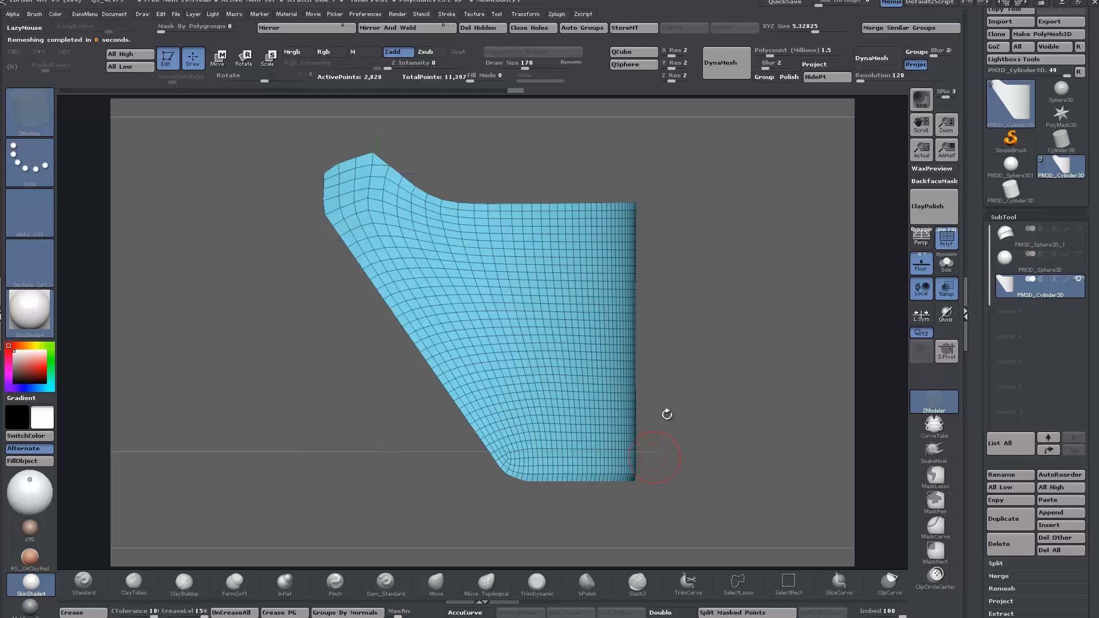
# Reduce the visor's mesh with ZRemesher at Half, undo the excess pass, and remesh it with the Same option
pyautogui.hotkey('ctrl', 'shift', 't')
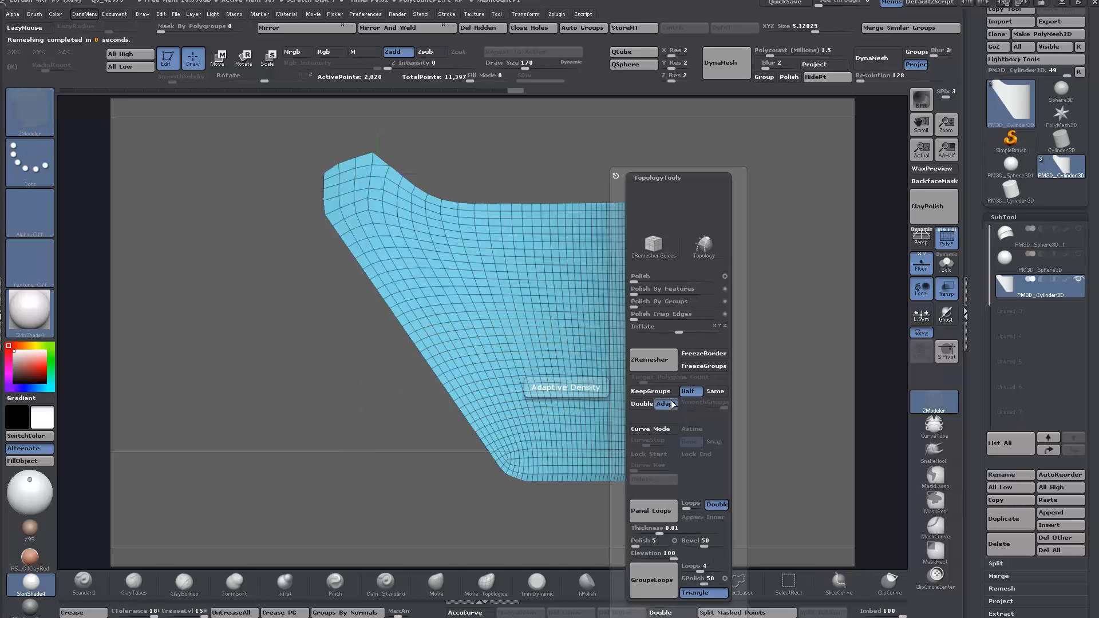
pyautogui.click(651, 359)
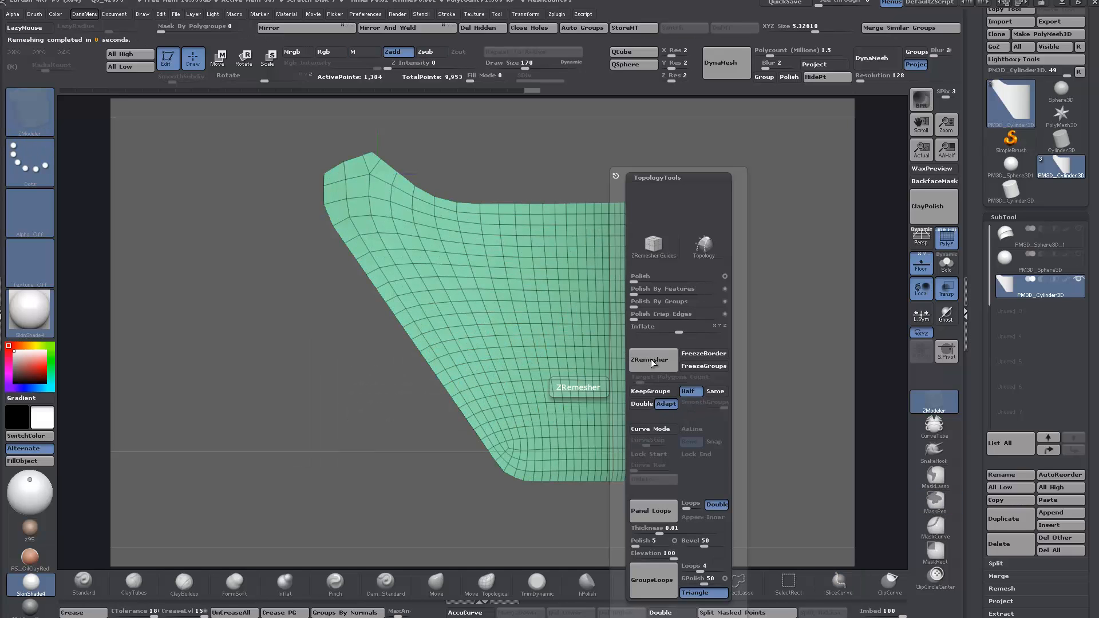
pyautogui.click(651, 359)
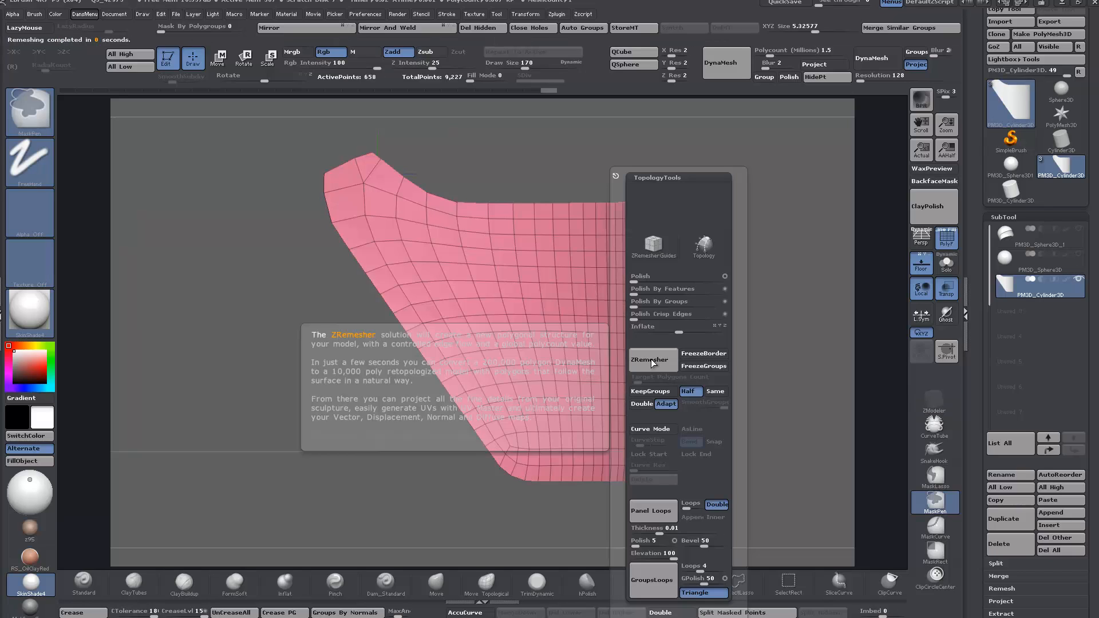
pyautogui.hotkey('ctrl', 'z')
pyautogui.click(715, 392)
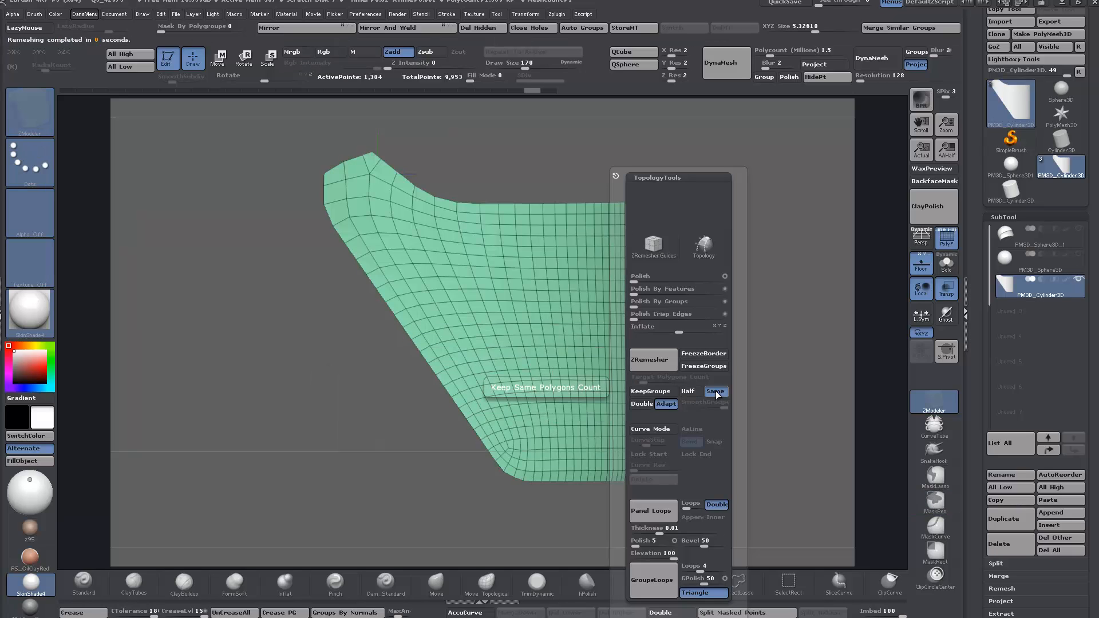
pyautogui.click(663, 358)
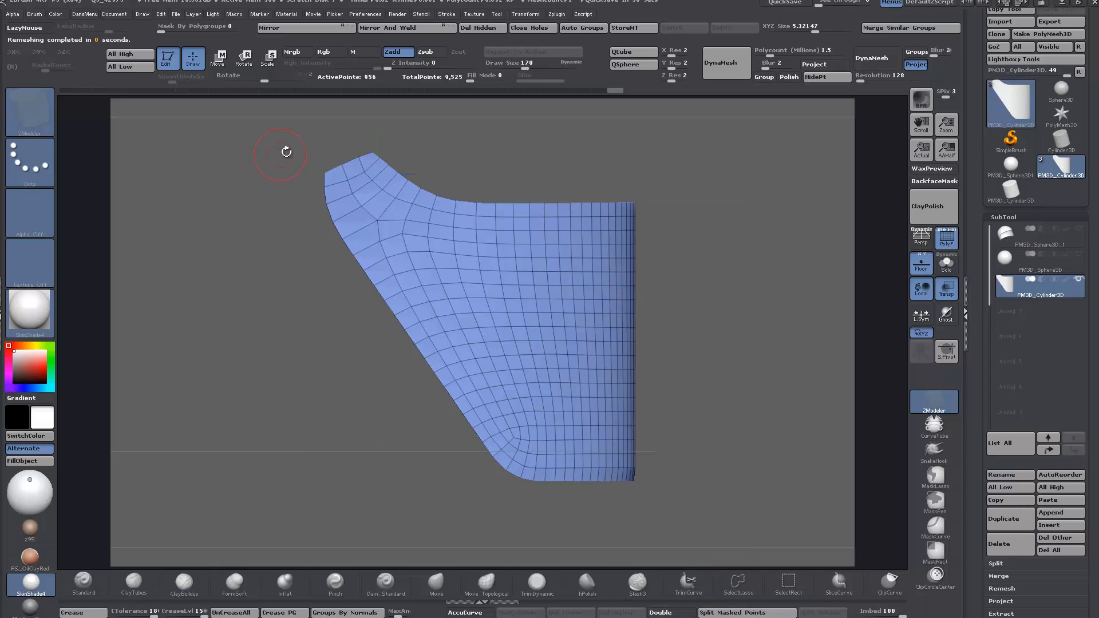
# Slice across the pointed tip of the visor's pivot tab with SliceCurve and inspect the separated polygroups
pyautogui.hotkey('ctrl', 'shift')
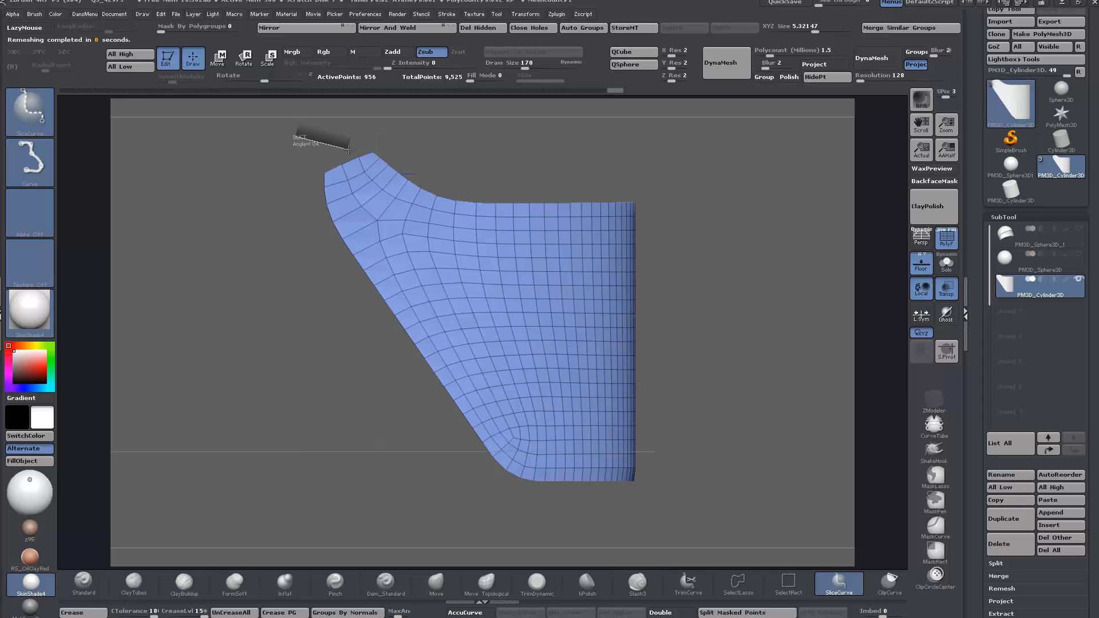
pyautogui.moveTo(348, 149)
pyautogui.keyDown('ctrl'); pyautogui.keyDown('shift'); pyautogui.mouseDown()
pyautogui.moveTo(344, 159)
pyautogui.moveTo(422, 172)
pyautogui.mouseUp(); pyautogui.keyUp('shift'); pyautogui.keyUp('ctrl')
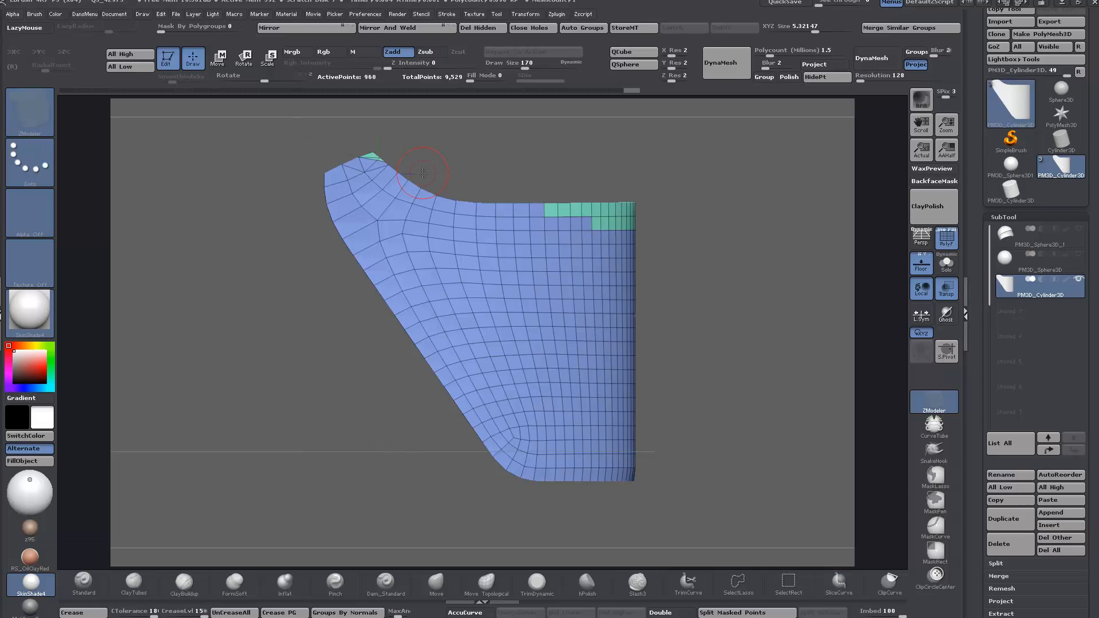
pyautogui.keyDown('ctrl'); pyautogui.keyDown('shift'); pyautogui.click(480, 297); pyautogui.keyUp('shift'); pyautogui.keyUp('ctrl')
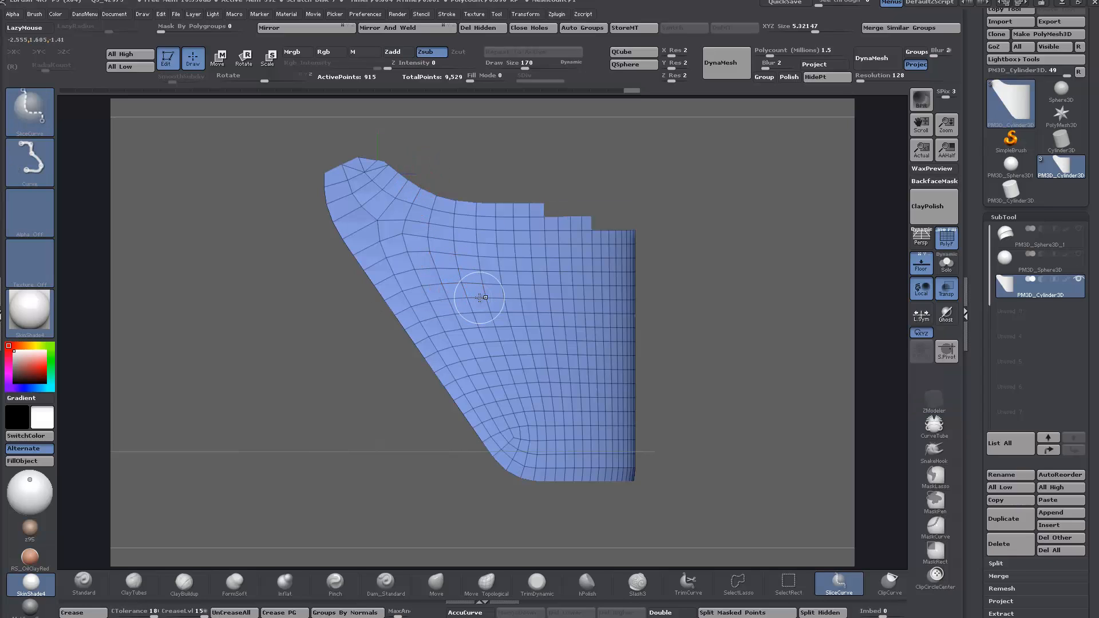
pyautogui.keyDown('ctrl'); pyautogui.keyDown('shift'); pyautogui.click(479, 297); pyautogui.keyUp('shift'); pyautogui.keyUp('ctrl')
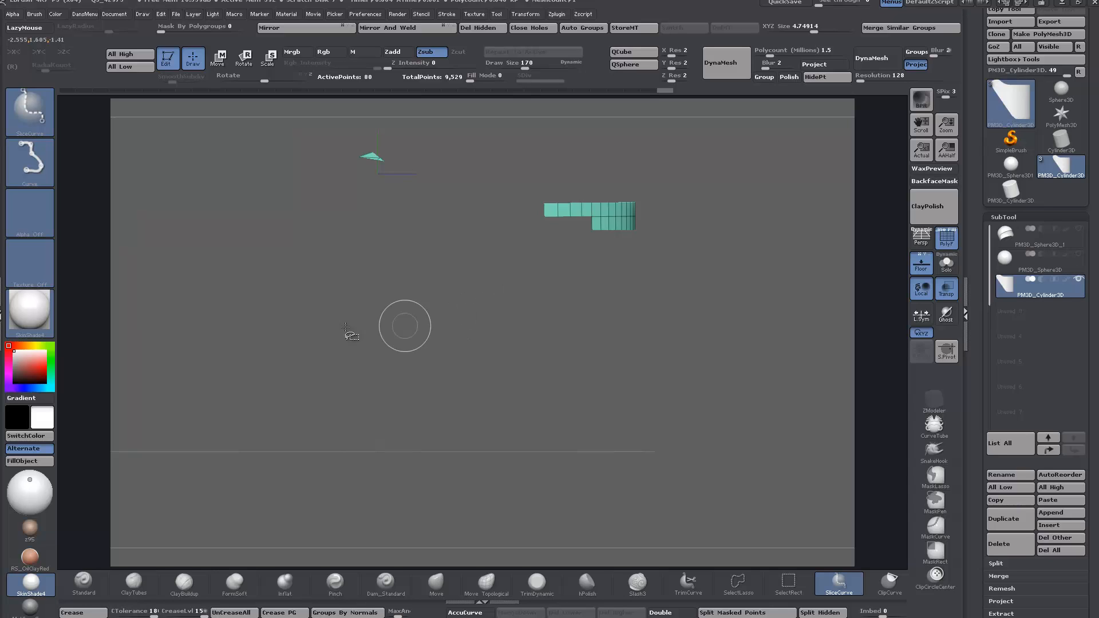
pyautogui.keyDown('ctrl'); pyautogui.keyDown('shift'); pyautogui.click(255, 356); pyautogui.keyUp('shift'); pyautogui.keyUp('ctrl')
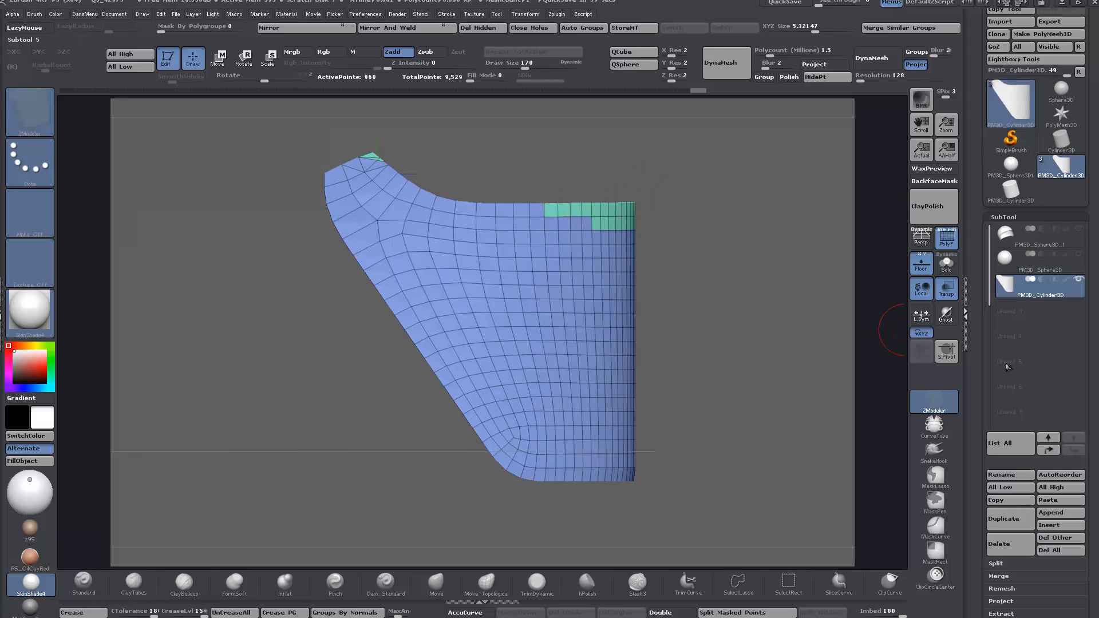
# Mark the stepped polygons along the visor's upper front edge as a temporary ZModeler selection
pyautogui.moveTo(549, 210)
pyautogui.mouseDown()
pyautogui.moveTo(653, 207)
pyautogui.moveTo(721, 263)
pyautogui.moveTo(784, 289)
pyautogui.mouseUp()
pyautogui.moveTo(407, 269); pyautogui.dragTo(512, 186)
pyautogui.moveTo(412, 235)
pyautogui.mouseDown()
pyautogui.moveTo(607, 223)
pyautogui.moveTo(695, 203)
pyautogui.moveTo(545, 233)
pyautogui.moveTo(599, 234)
pyautogui.mouseUp()
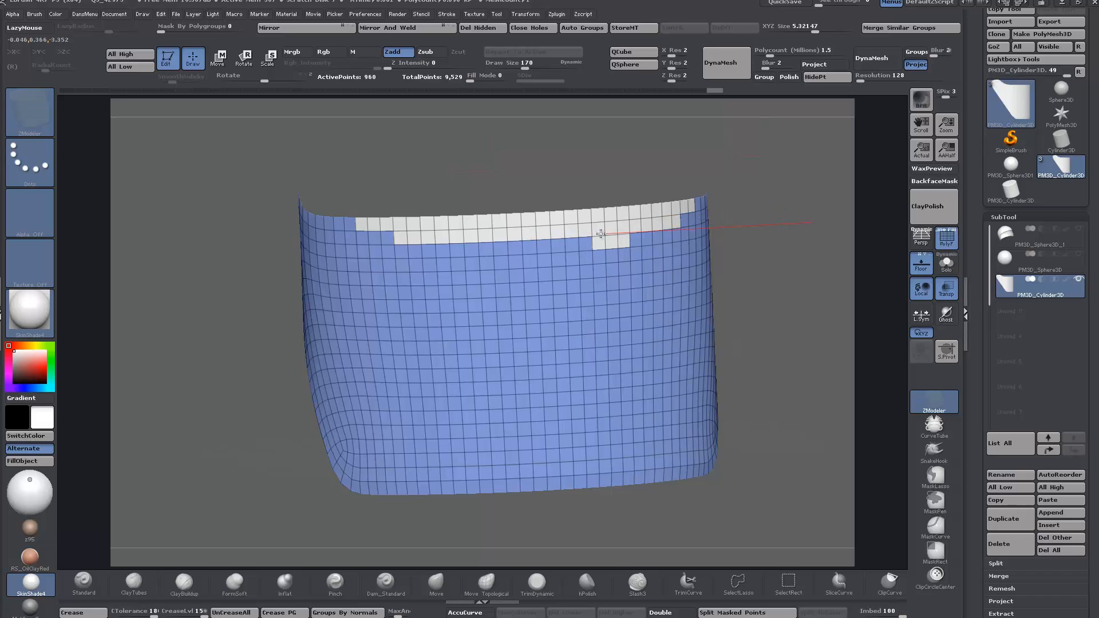
pyautogui.moveTo(241, 273); pyautogui.dragTo(209, 307)
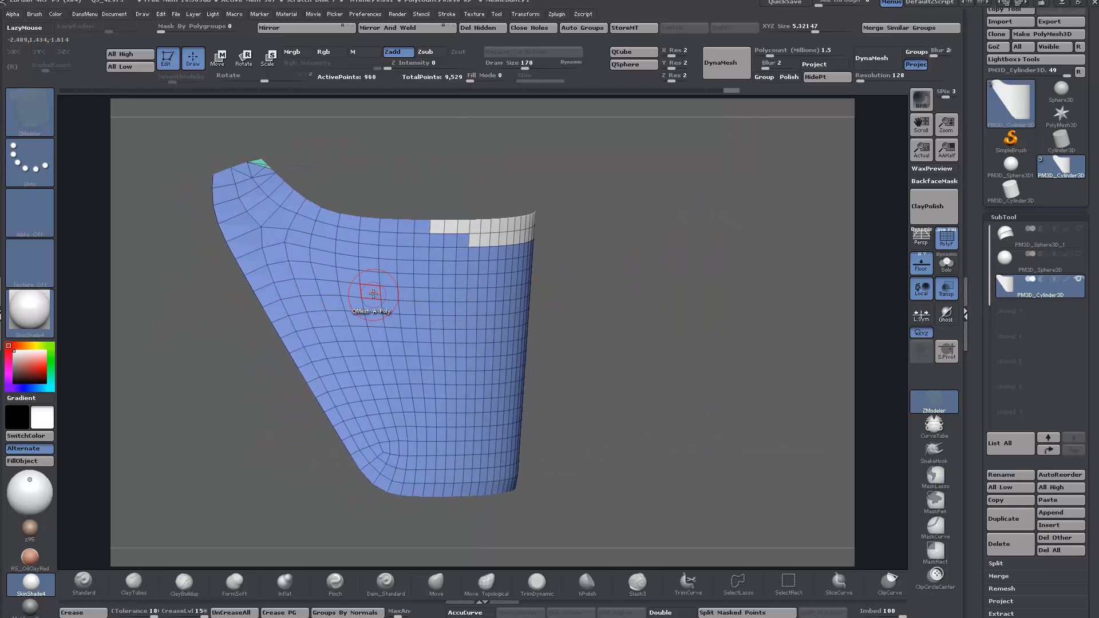
# Hide the small sliced polygroup at the tip of the visor's pivot tab and delete the hidden geometry
pyautogui.hotkey('ctrl', 'shift', 'alt')
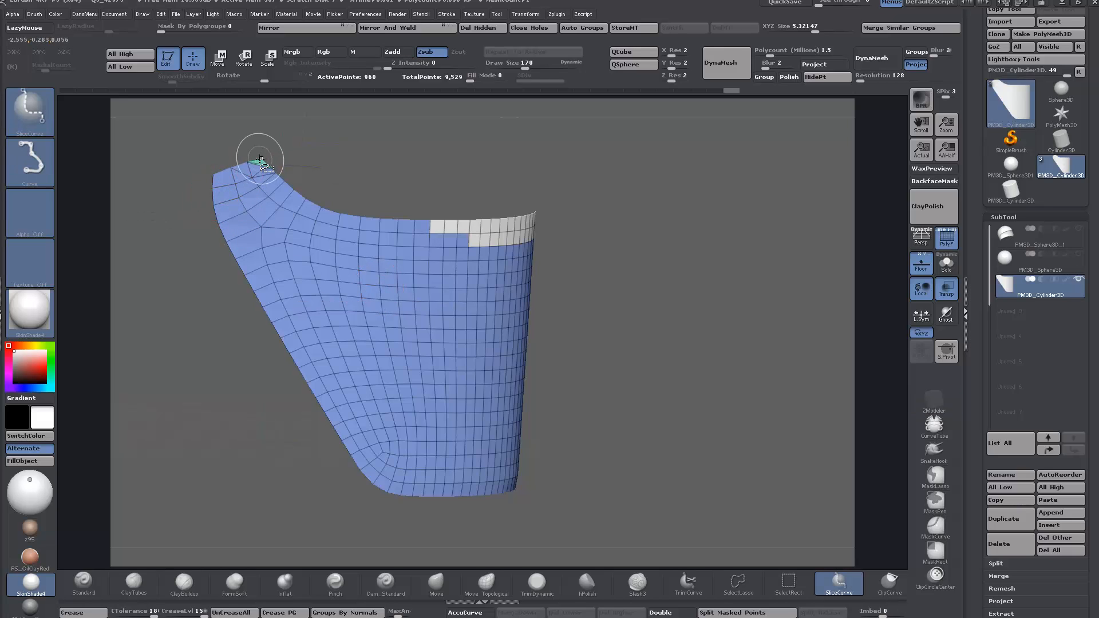
pyautogui.keyDown('ctrl'); pyautogui.keyDown('shift'); pyautogui.click(259, 160); pyautogui.keyUp('shift'); pyautogui.keyUp('ctrl')
pyautogui.keyDown('ctrl'); pyautogui.keyDown('shift'); pyautogui.click(261, 162); pyautogui.keyUp('shift'); pyautogui.keyUp('ctrl')
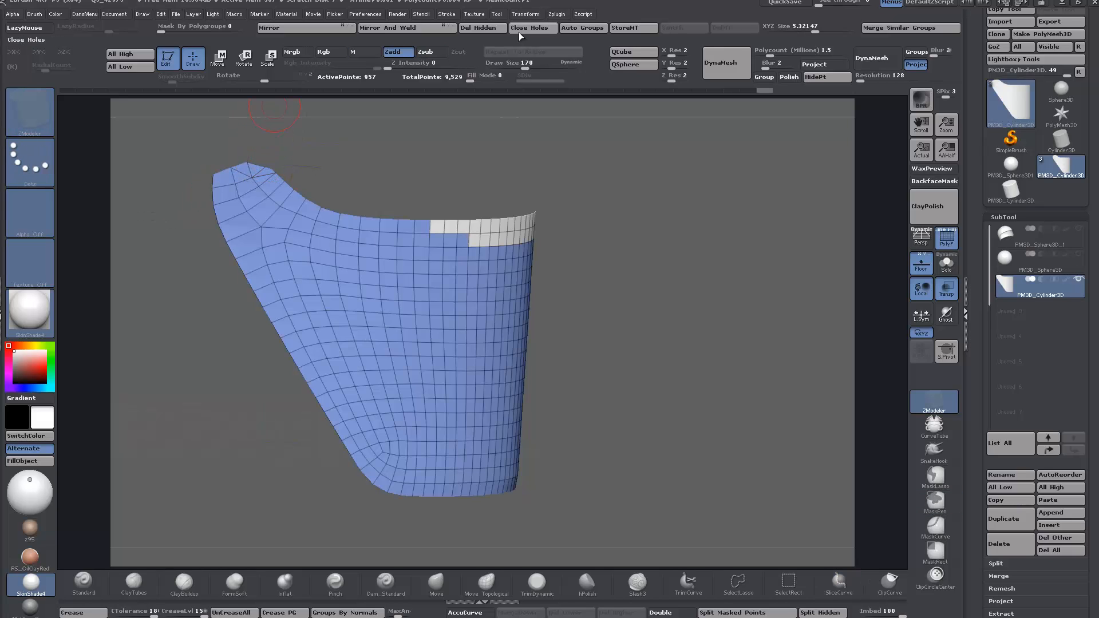
pyautogui.click(474, 27)
pyautogui.press('f')
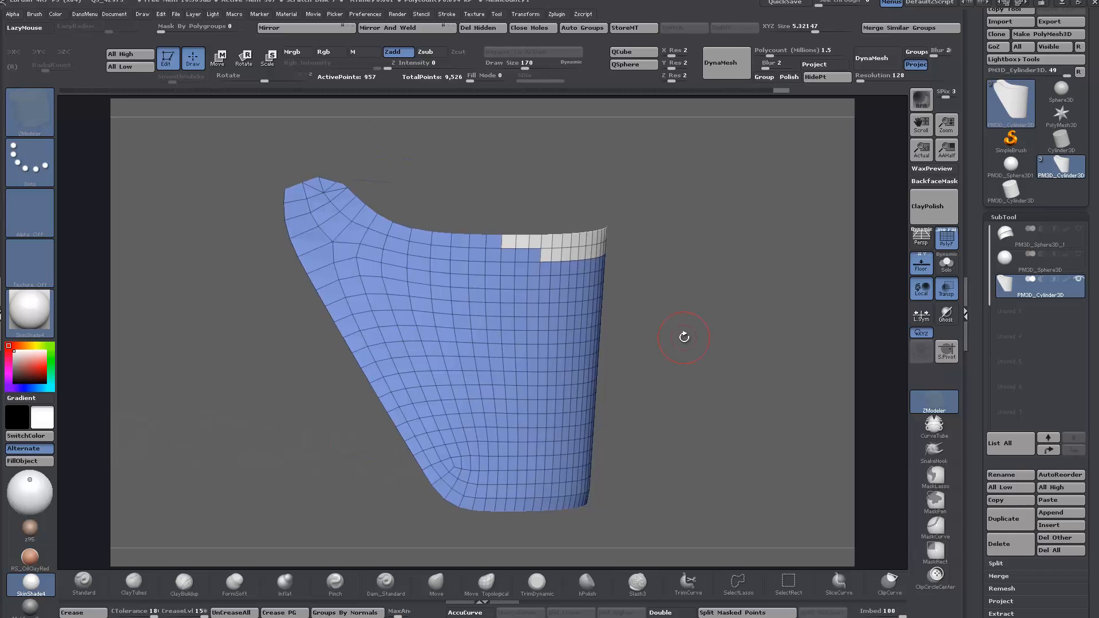
# Merge the visor's polygons into a single polygroup and retopologize it repeatedly using ZRemesher with the Same option
pyautogui.press('ctrl')
pyautogui.hotkey('ctrl', 'w')
pyautogui.keyDown('shift'); pyautogui.moveTo(671, 338); pyautogui.dragTo(675, 357); pyautogui.keyUp('shift')
pyautogui.hotkey('shift', 't')
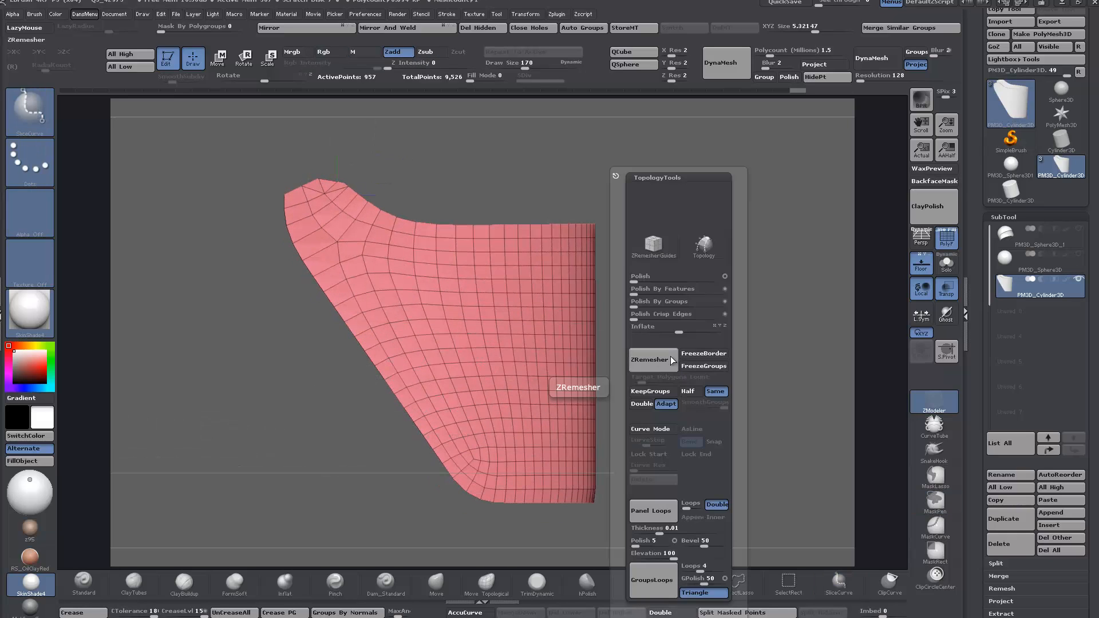
pyautogui.click(650, 359)
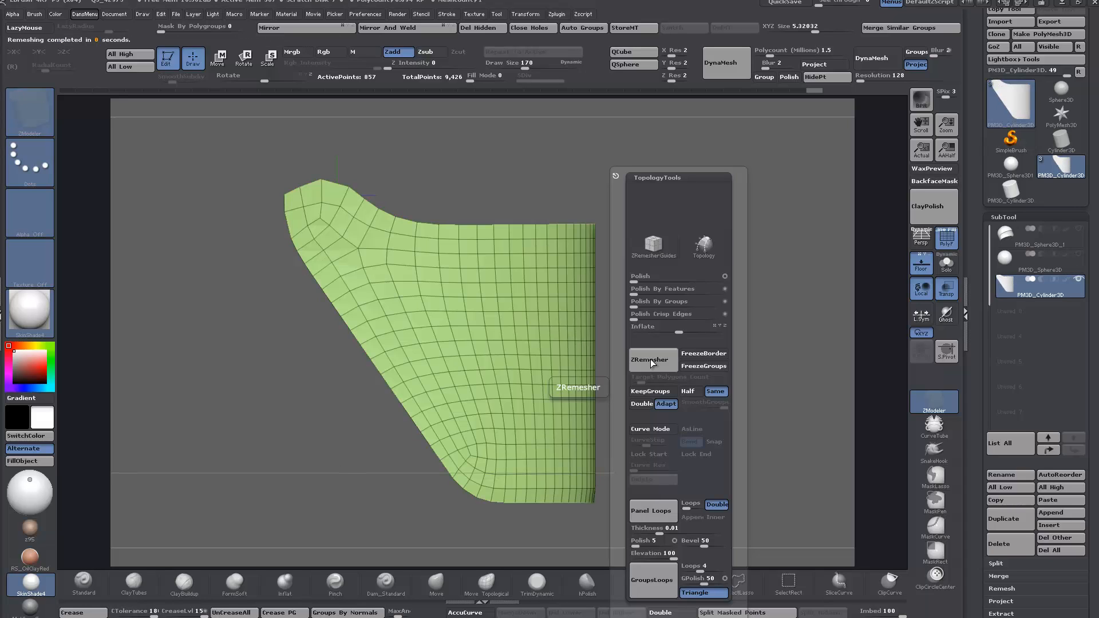
pyautogui.click(650, 359)
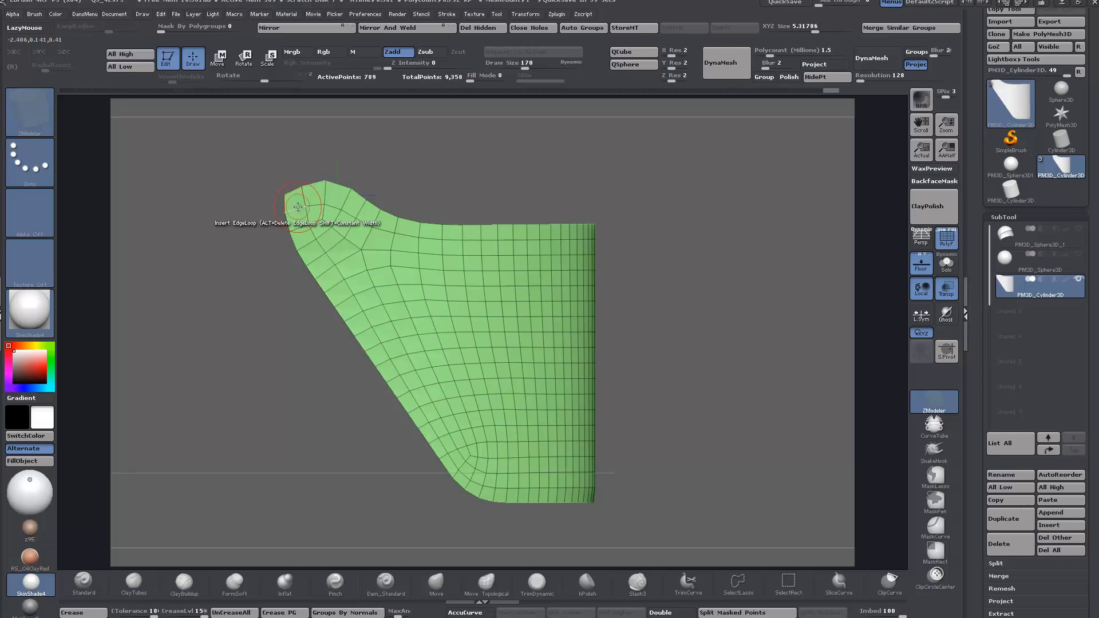
pyautogui.hotkey('ctrl', 'shift')
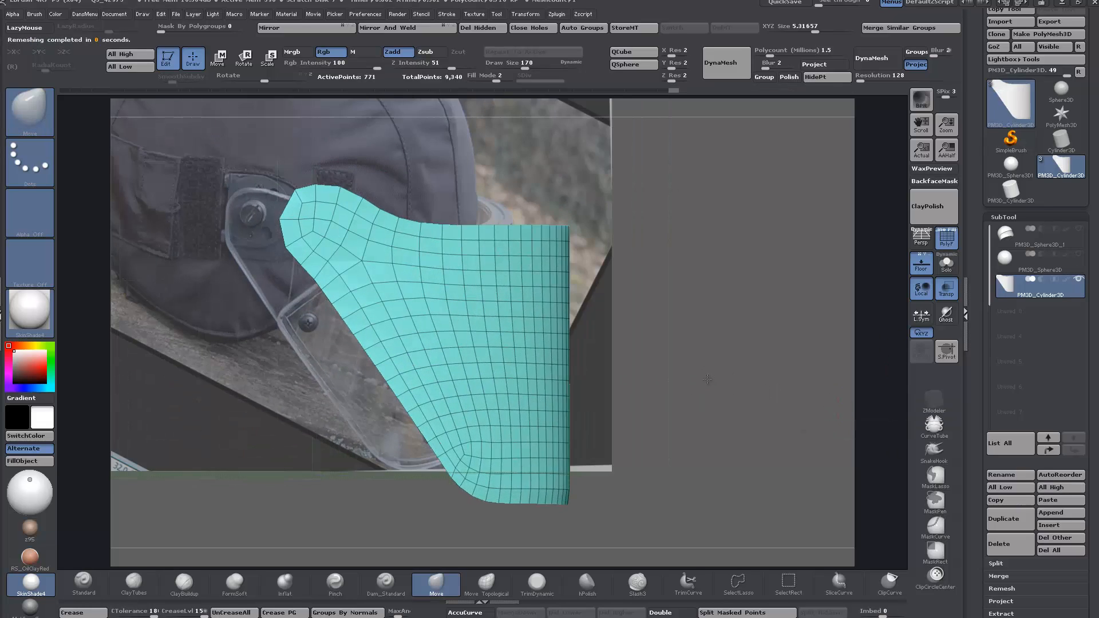
# Adjust the outline of the visor's pivot tab to the helmet reference with the Move brush
pyautogui.moveTo(338, 201); pyautogui.dragTo(340, 191)
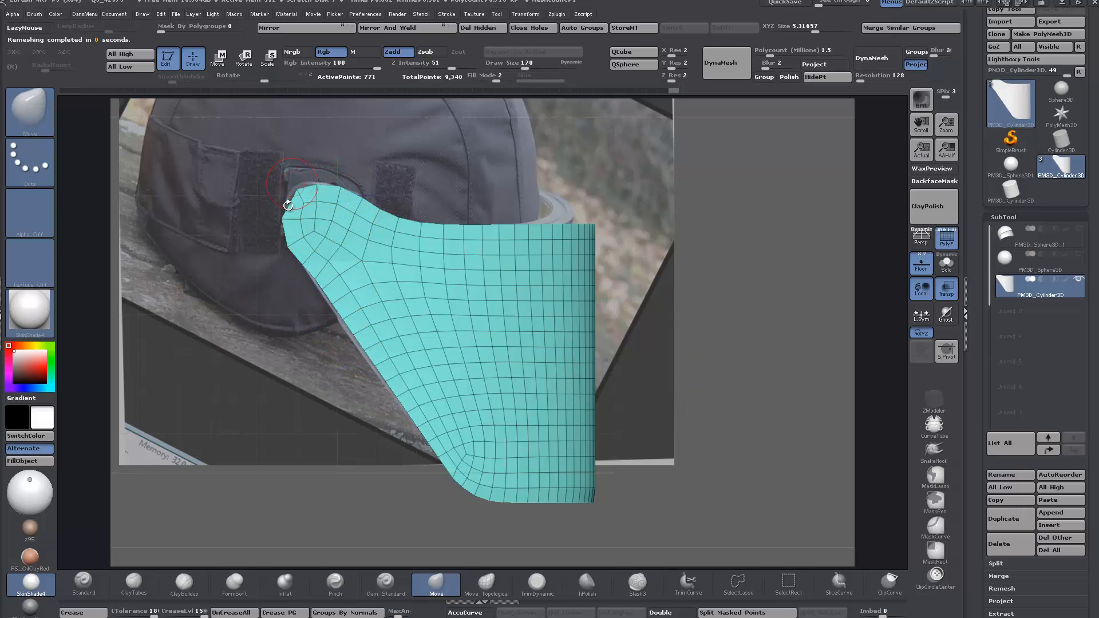
pyautogui.click(931, 400)
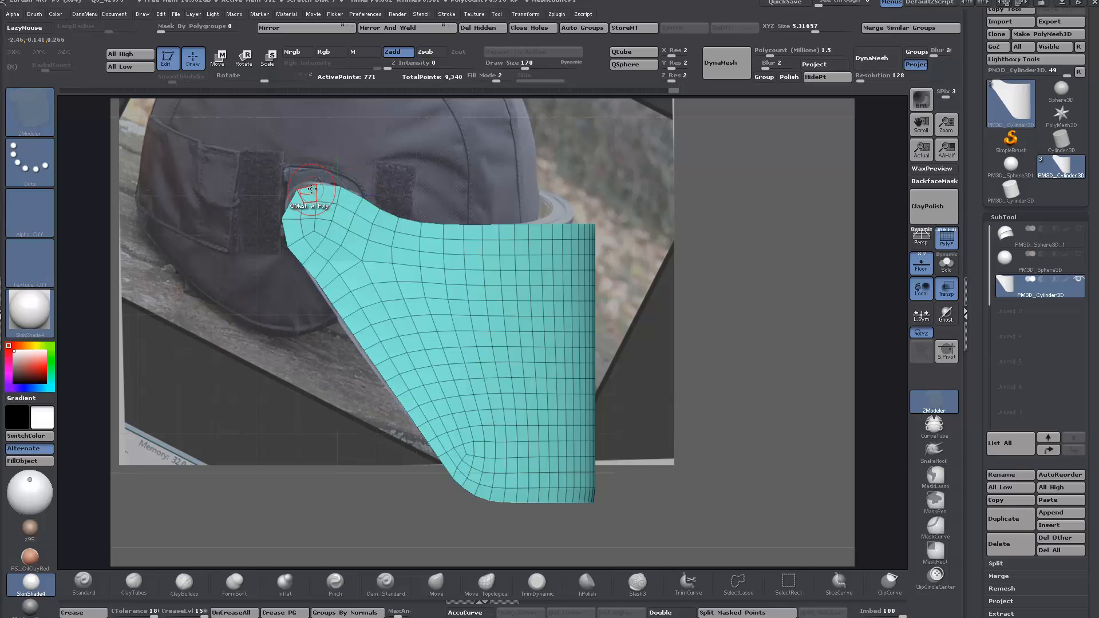
pyautogui.click(437, 586)
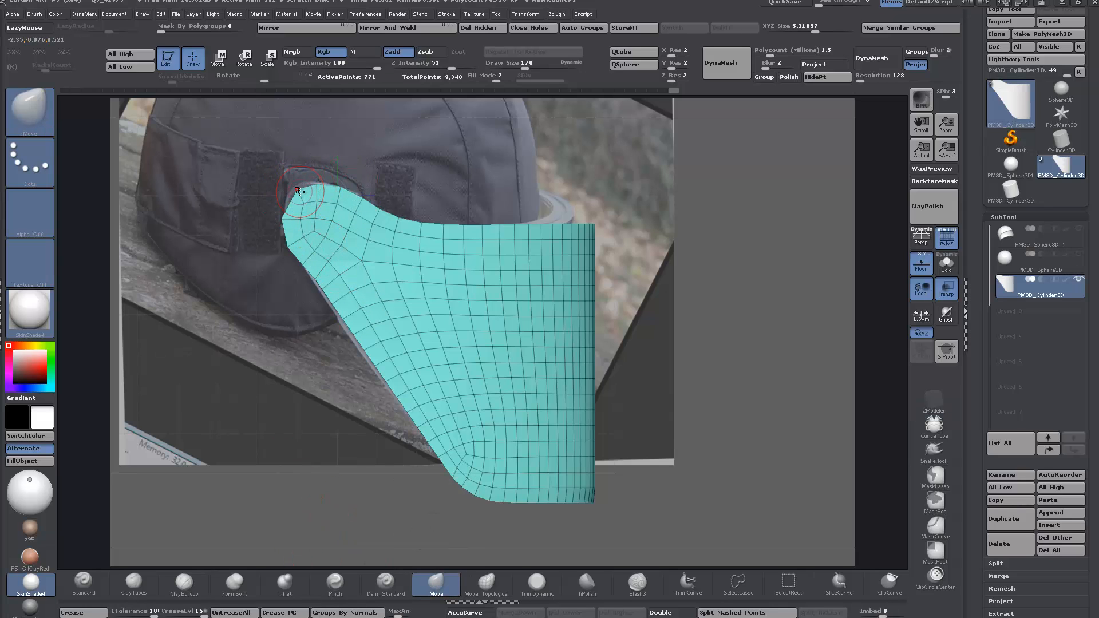
pyautogui.moveTo(298, 189)
pyautogui.mouseDown()
pyautogui.moveTo(355, 215)
pyautogui.moveTo(298, 200)
pyautogui.mouseUp()
pyautogui.moveTo(278, 211)
pyautogui.mouseDown()
pyautogui.moveTo(314, 204)
pyautogui.moveTo(292, 220)
pyautogui.mouseUp()
# Mirror and weld the visor, proceeding despite the floor grid elevation setting
pyautogui.moveTo(673, 387); pyautogui.dragTo(694, 391)
pyautogui.keyDown('shift'); pyautogui.moveTo(315, 179); pyautogui.dragTo(633, 317); pyautogui.keyUp('shift')
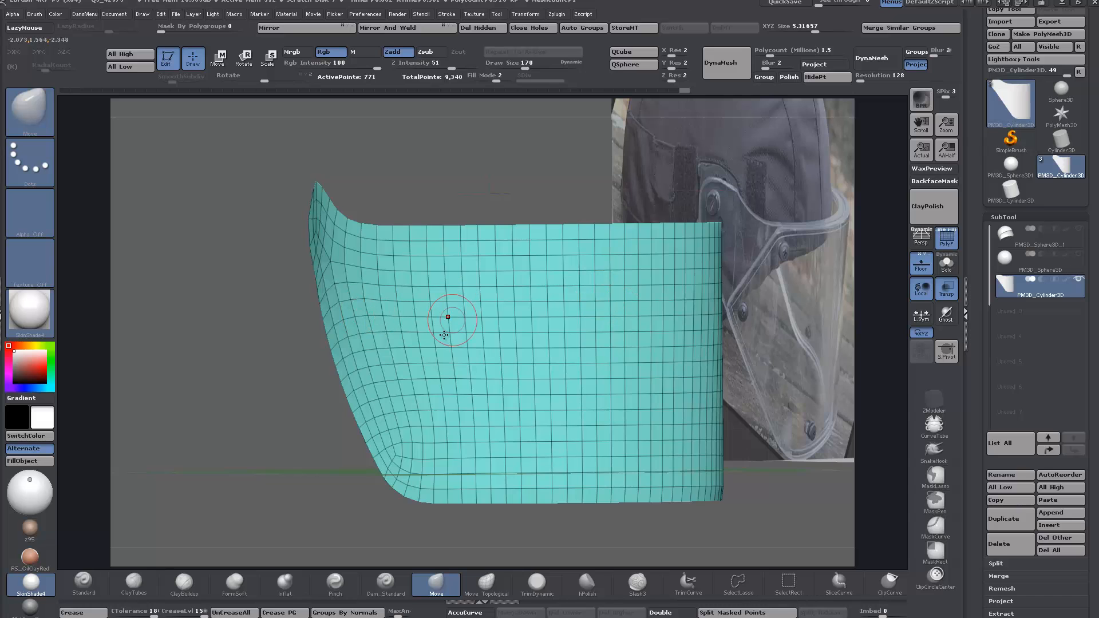
pyautogui.keyDown('shift'); pyautogui.moveTo(256, 376); pyautogui.dragTo(697, 389); pyautogui.keyUp('shift')
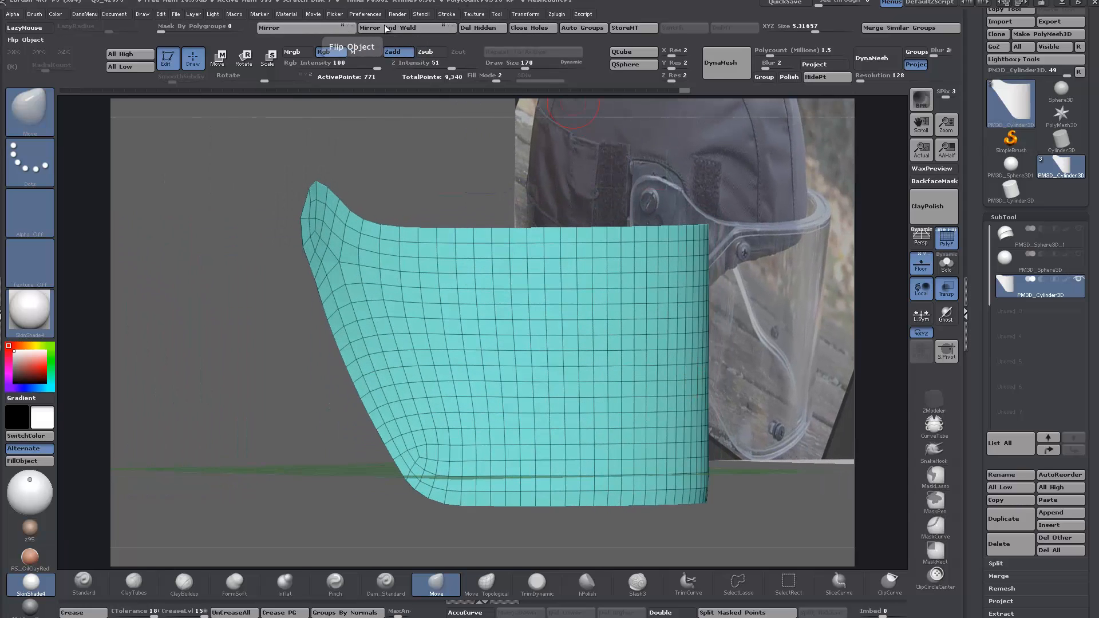
pyautogui.click(395, 28)
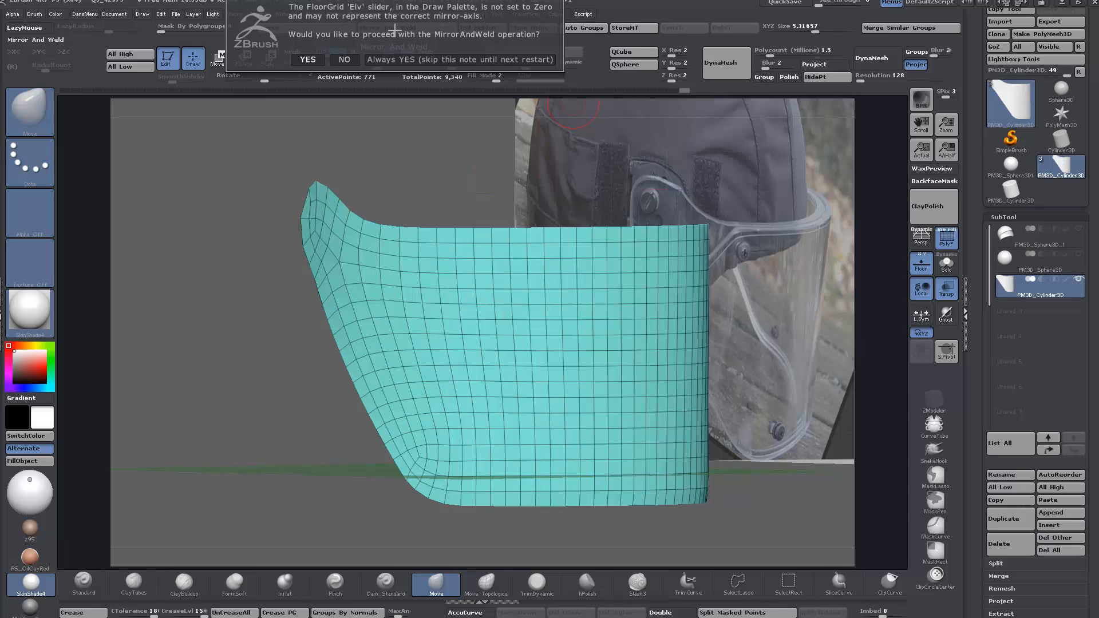
pyautogui.click(307, 60)
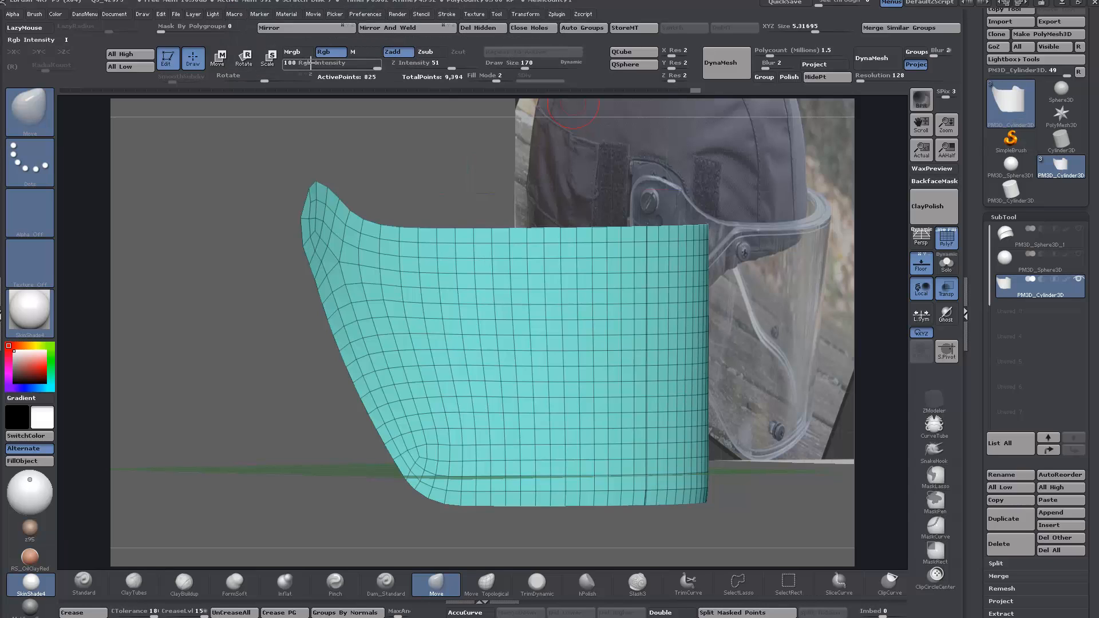
# Delete the extra edge loops in the narrow strip along the visor's front centre seam with ZModeler
pyautogui.moveTo(610, 184)
pyautogui.mouseDown()
pyautogui.moveTo(591, 197)
pyautogui.moveTo(625, 198)
pyautogui.moveTo(593, 206)
pyautogui.mouseUp()
pyautogui.moveTo(548, 252)
pyautogui.keyDown('ctrl'); pyautogui.mouseDown(button='right')
pyautogui.moveTo(701, 461)
pyautogui.moveTo(751, 577)
pyautogui.moveTo(795, 599)
pyautogui.mouseUp(button='right'); pyautogui.keyUp('ctrl')
pyautogui.moveTo(499, 332)
pyautogui.keyDown('ctrl'); pyautogui.mouseDown(button='right')
pyautogui.moveTo(572, 372)
pyautogui.moveTo(824, 449)
pyautogui.mouseUp(button='right'); pyautogui.keyUp('ctrl')
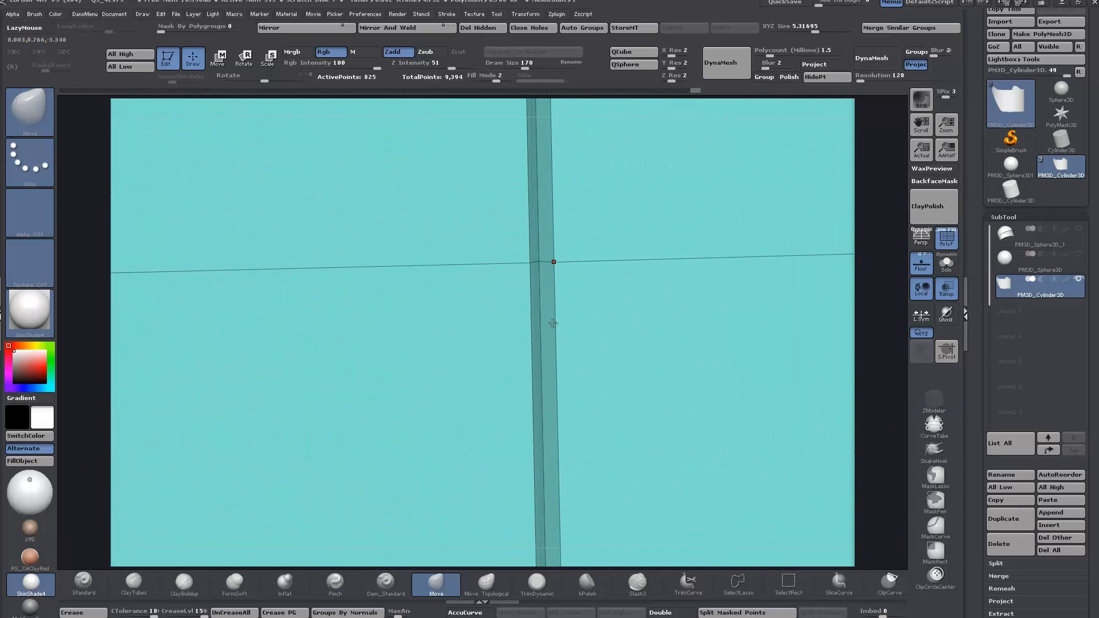
pyautogui.click(934, 403)
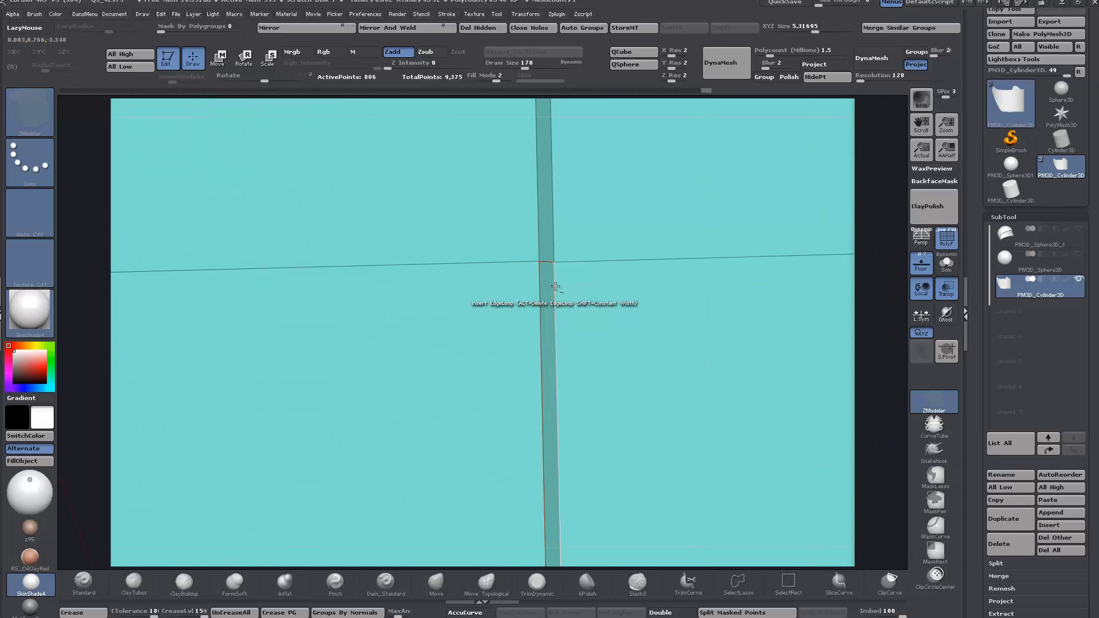
pyautogui.keyDown('alt'); pyautogui.click(554, 286); pyautogui.keyUp('alt')
pyautogui.moveTo(465, 312)
pyautogui.keyDown('ctrl'); pyautogui.mouseDown(button='right')
pyautogui.moveTo(454, 326)
pyautogui.moveTo(434, 3)
pyautogui.mouseUp(button='right'); pyautogui.keyUp('ctrl')
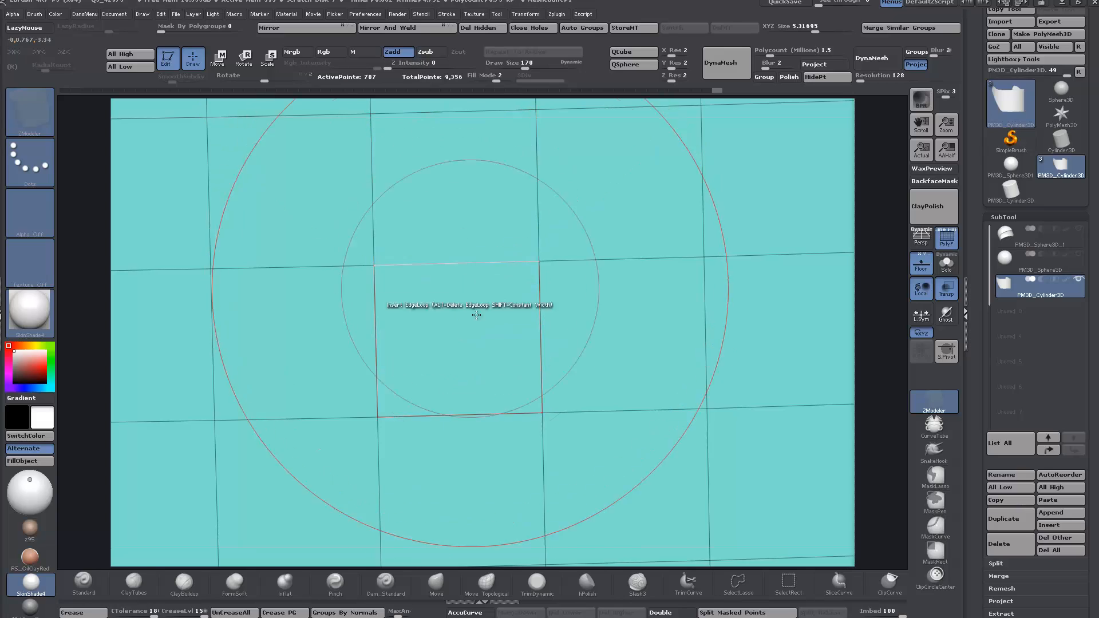
pyautogui.moveTo(477, 312)
pyautogui.keyDown('ctrl'); pyautogui.mouseDown(button='right')
pyautogui.moveTo(466, 52)
pyautogui.moveTo(483, 300)
pyautogui.moveTo(480, 172)
pyautogui.moveTo(446, 349)
pyautogui.moveTo(400, 395)
pyautogui.moveTo(373, 386)
pyautogui.moveTo(385, 372)
pyautogui.moveTo(369, 366)
pyautogui.moveTo(372, 353)
pyautogui.moveTo(344, 393)
pyautogui.mouseUp(button='right'); pyautogui.keyUp('ctrl')
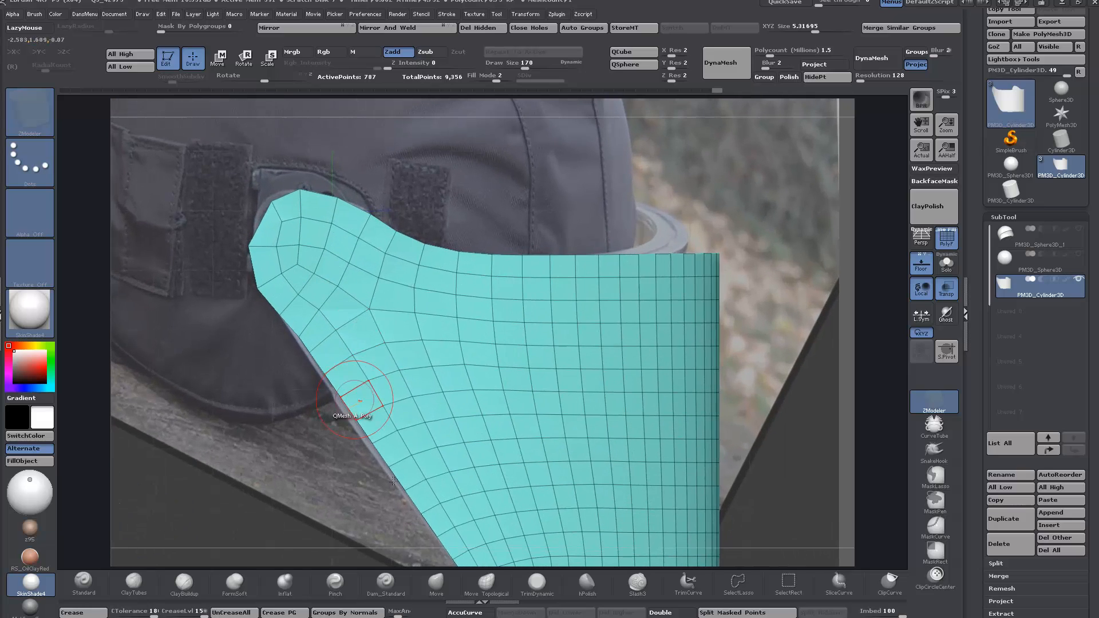
# Smooth out the corners of the visor's pivot tab with the Move brush, following the reference outline
pyautogui.click(436, 582)
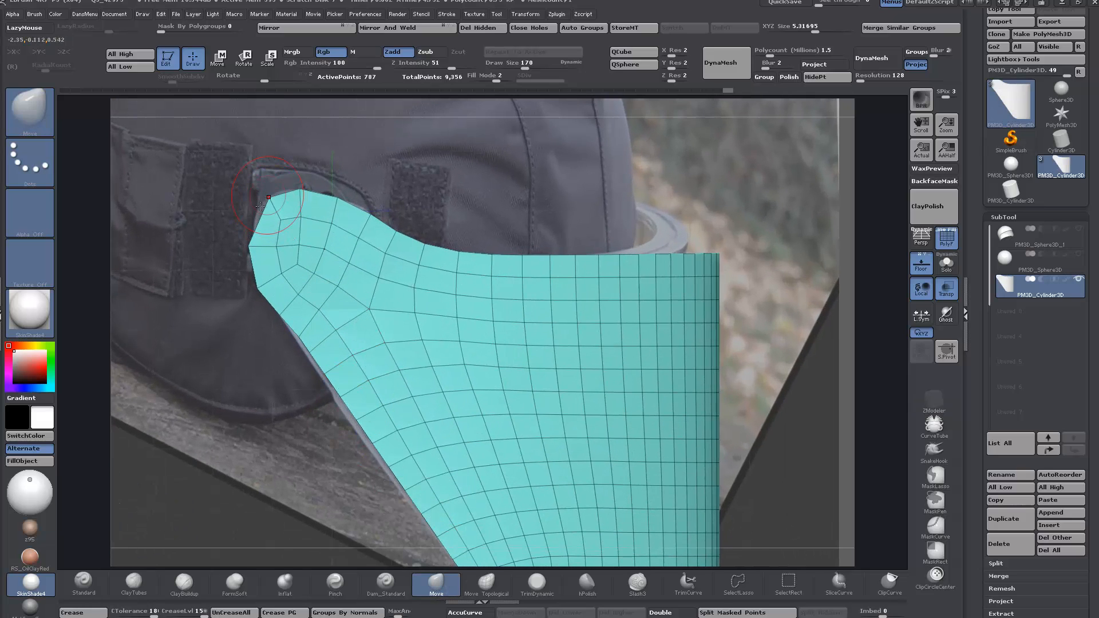
pyautogui.moveTo(260, 205); pyautogui.dragTo(257, 232)
pyautogui.moveTo(250, 290); pyautogui.dragTo(256, 289, button='right')
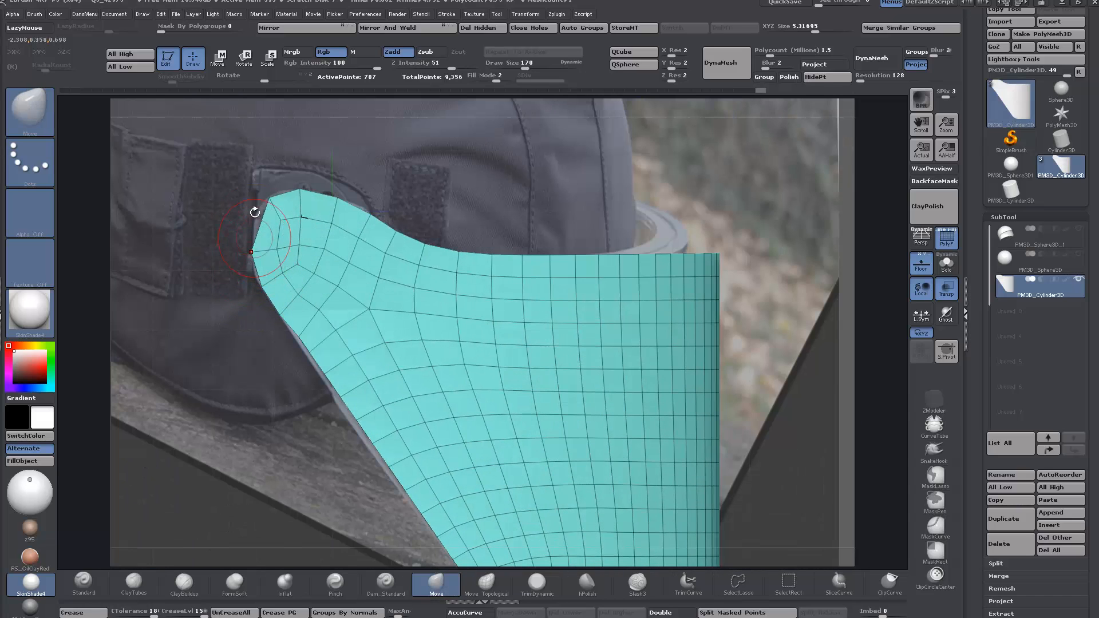
pyautogui.moveTo(268, 199)
pyautogui.mouseDown()
pyautogui.moveTo(252, 215)
pyautogui.moveTo(279, 191)
pyautogui.moveTo(335, 198)
pyautogui.mouseUp()
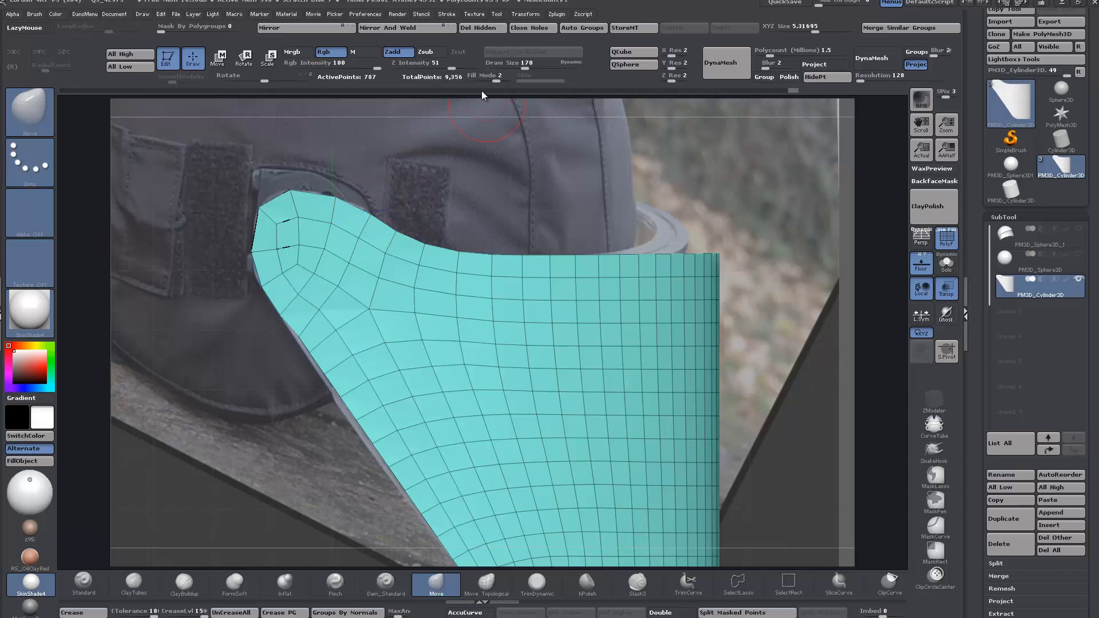
# Set the reference image's Fill Mode to 3 and compare the visor's outline with the helmet photo
pyautogui.moveTo(494, 80); pyautogui.dragTo(508, 81)
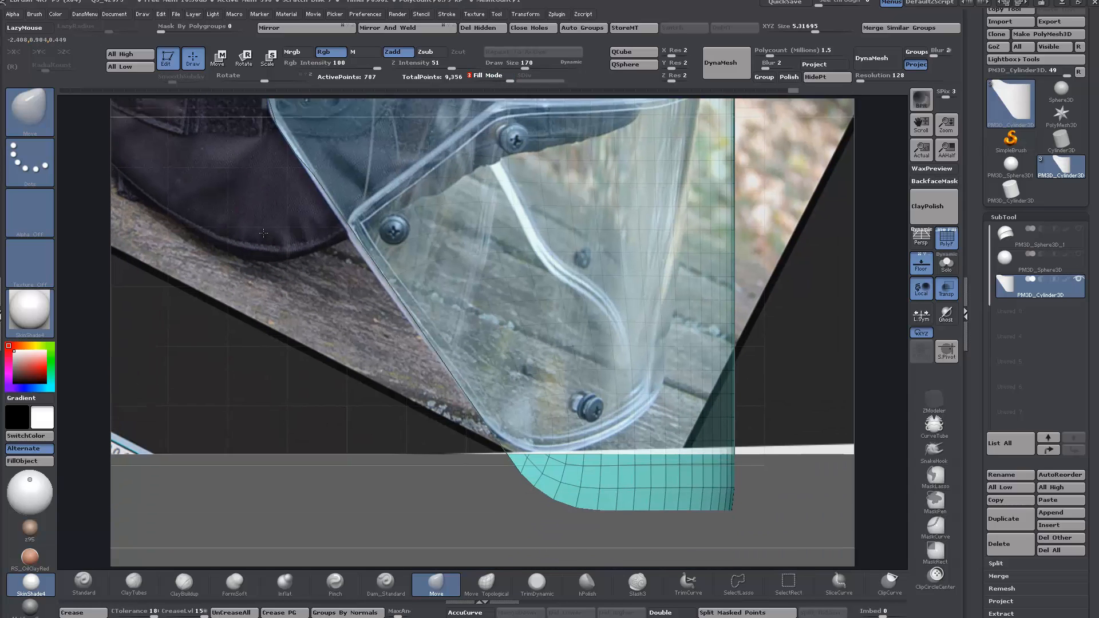
pyautogui.keyDown('alt'); pyautogui.moveTo(263, 233); pyautogui.dragTo(263, 230); pyautogui.keyUp('alt')
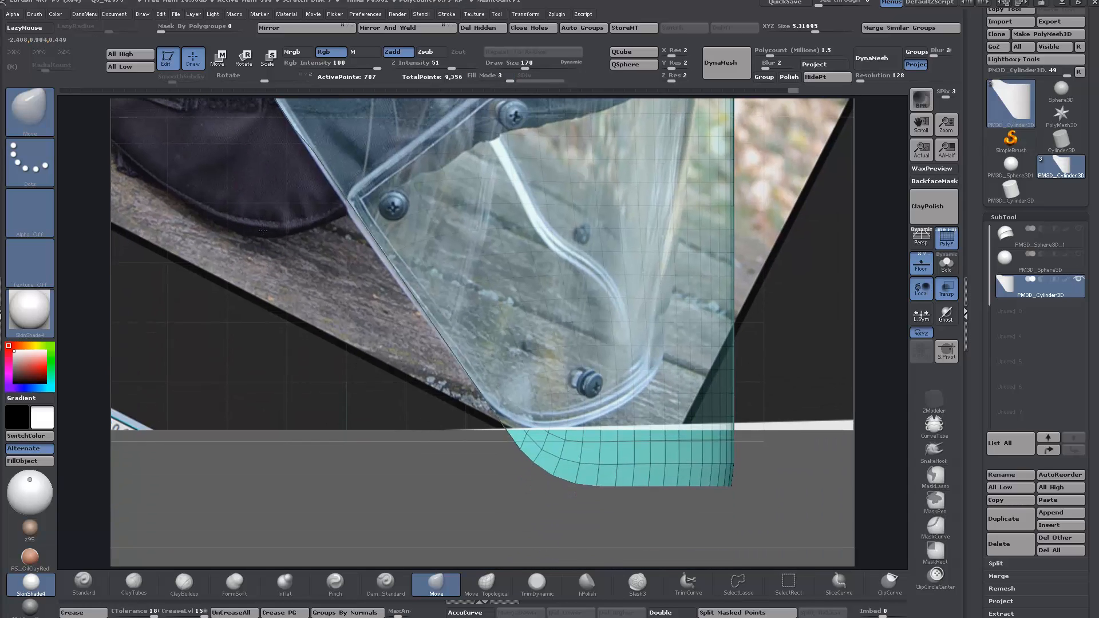
pyautogui.moveTo(319, 351); pyautogui.dragTo(329, 449)
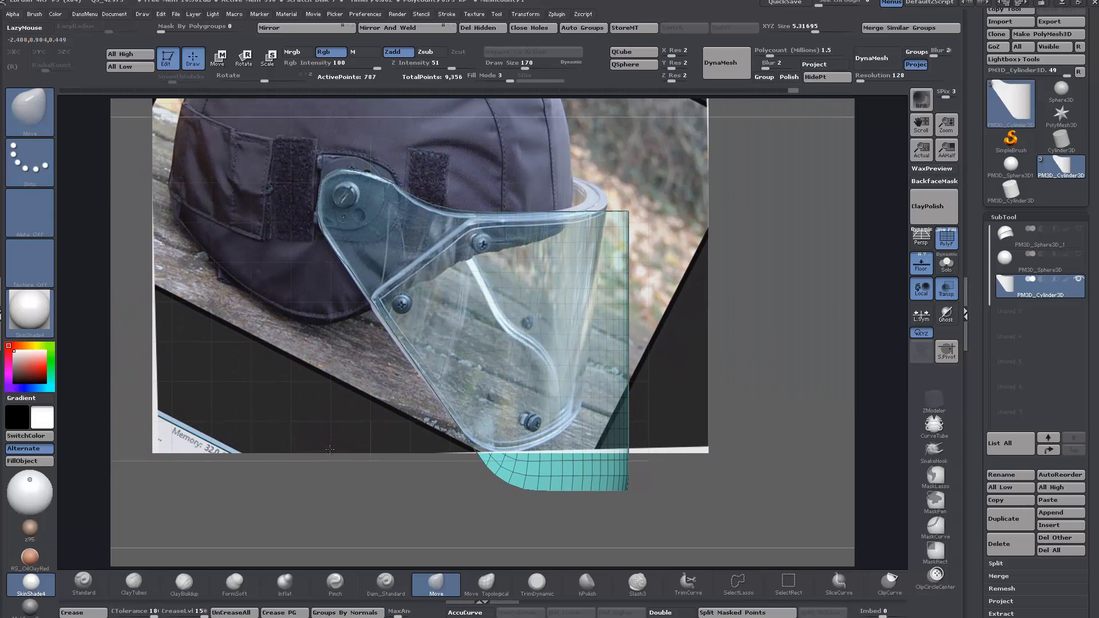
pyautogui.moveTo(277, 374); pyautogui.dragTo(307, 364)
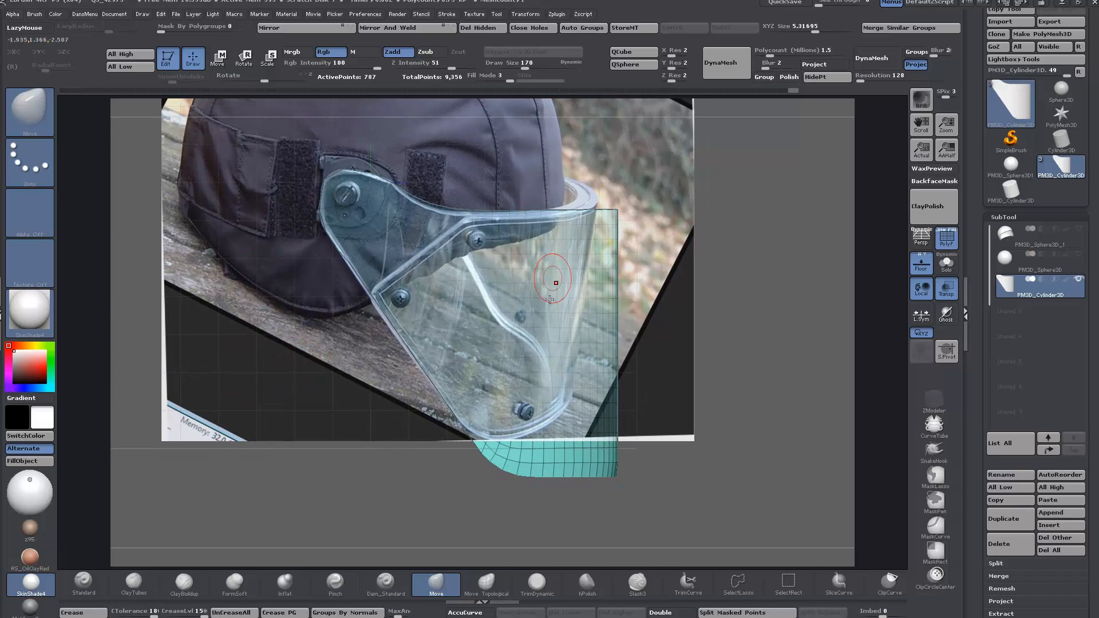
pyautogui.moveTo(767, 265); pyautogui.dragTo(755, 317)
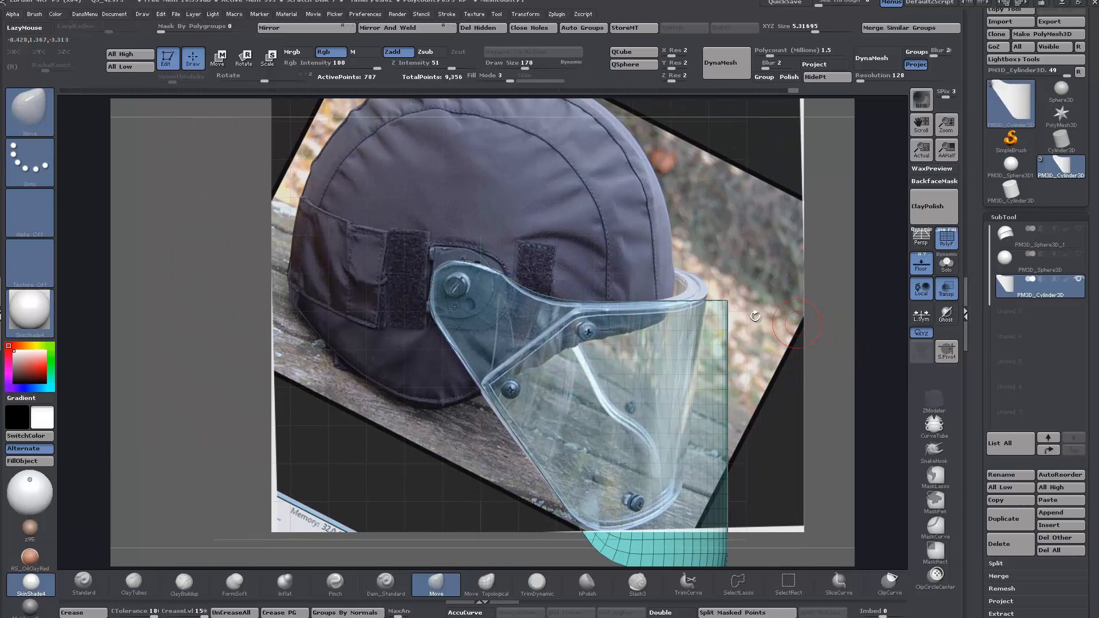
# Select the helmet shell subtool and examine the pivot bolt and mounting plate in the reference photo
pyautogui.click(1006, 241)
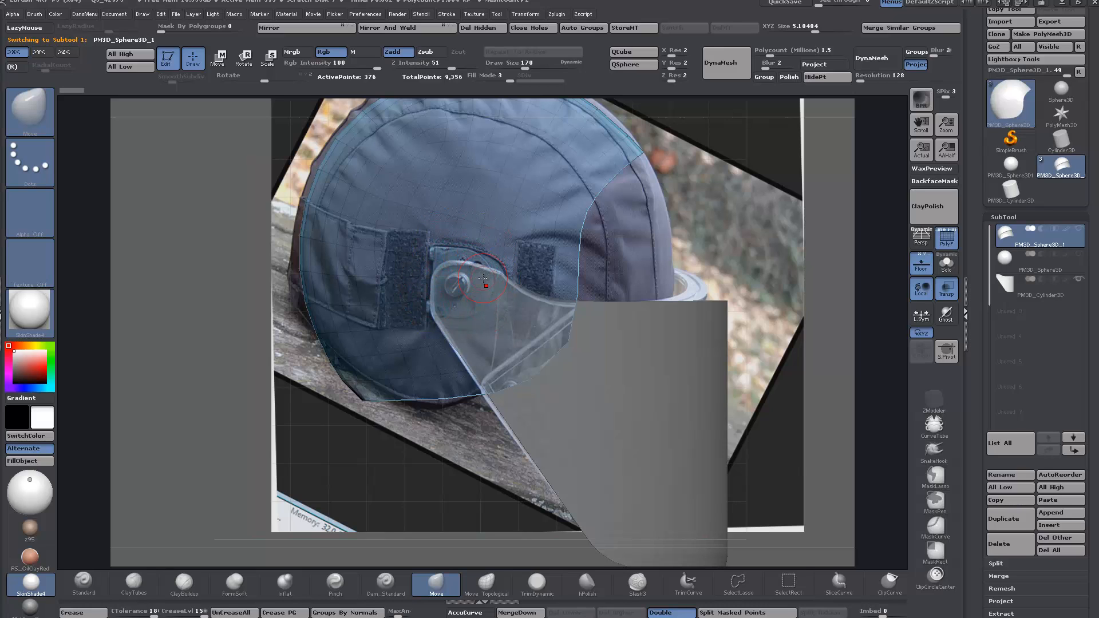
pyautogui.moveTo(483, 278); pyautogui.dragTo(597, 248, button='right')
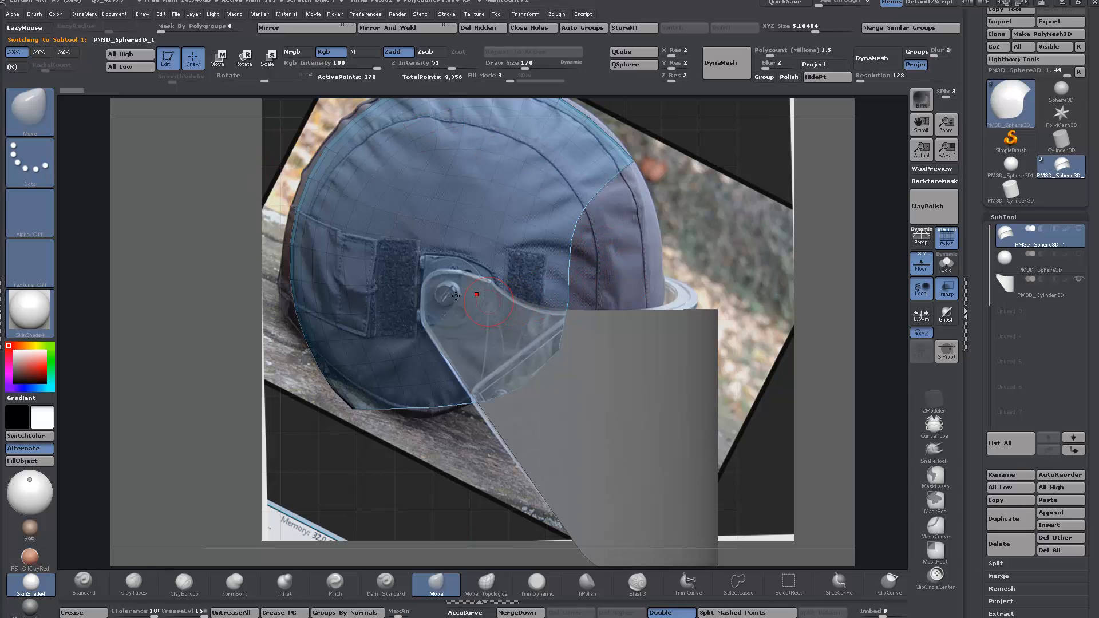
pyautogui.keyDown('ctrl'); pyautogui.moveTo(455, 295); pyautogui.dragTo(464, 334, button='right'); pyautogui.keyUp('ctrl')
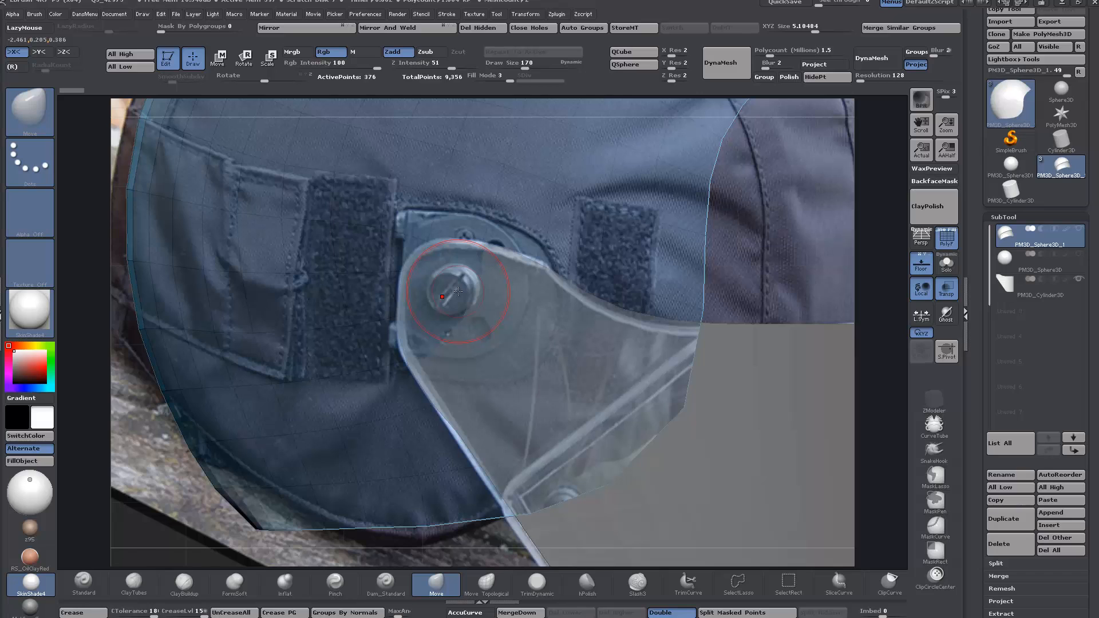
pyautogui.keyDown('ctrl'); pyautogui.moveTo(484, 314); pyautogui.dragTo(474, 232, button='right'); pyautogui.keyUp('ctrl')
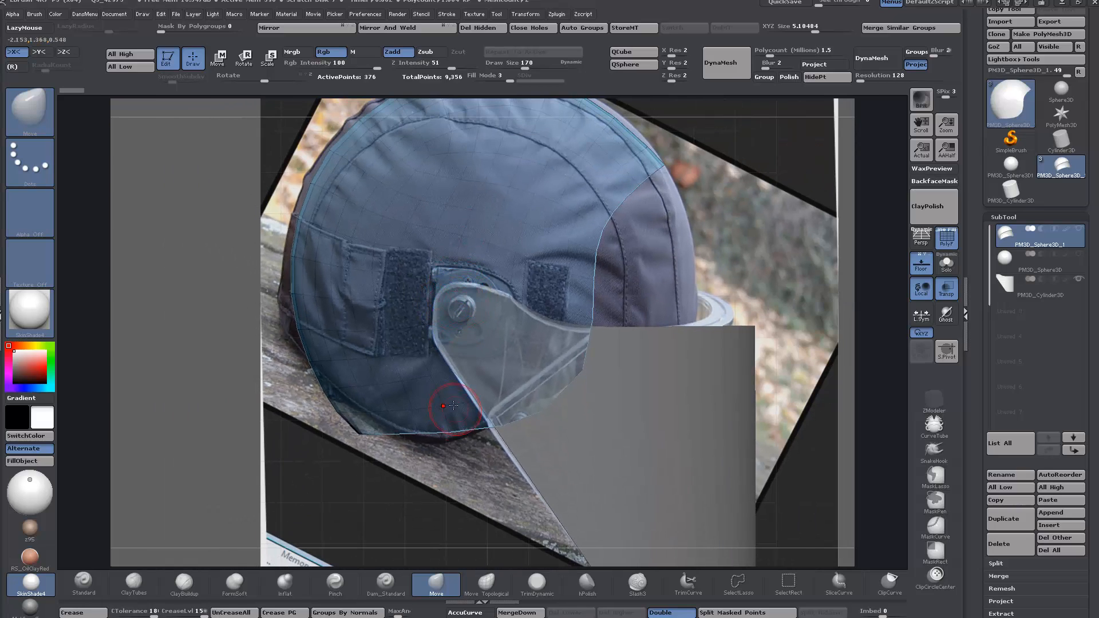
pyautogui.keyDown('ctrl'); pyautogui.moveTo(453, 405); pyautogui.dragTo(526, 217, button='right'); pyautogui.keyUp('ctrl')
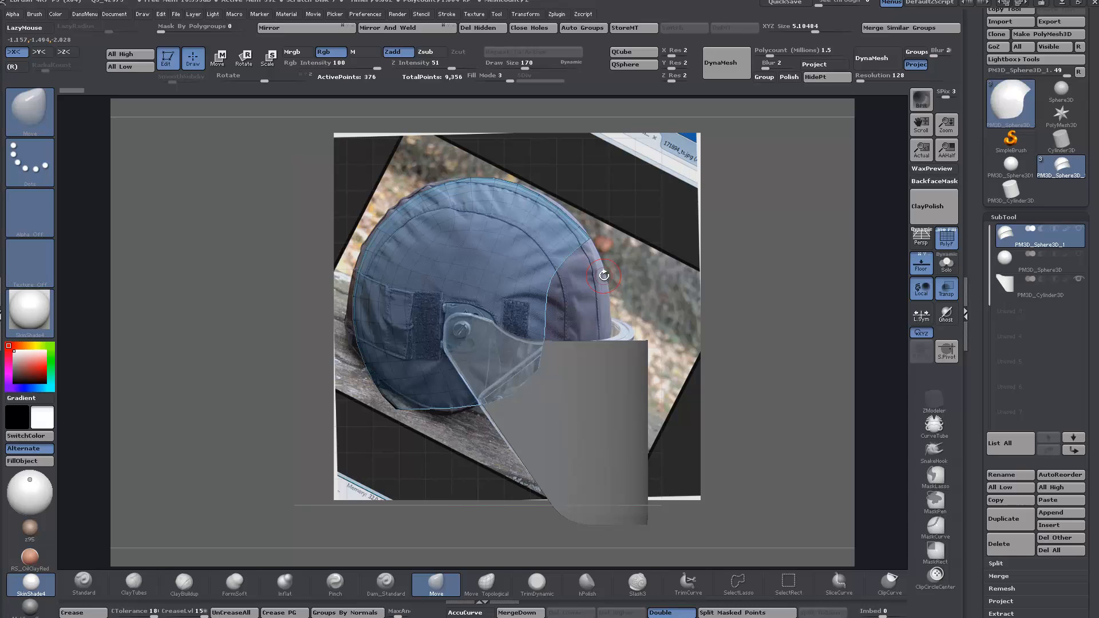
pyautogui.click(244, 59)
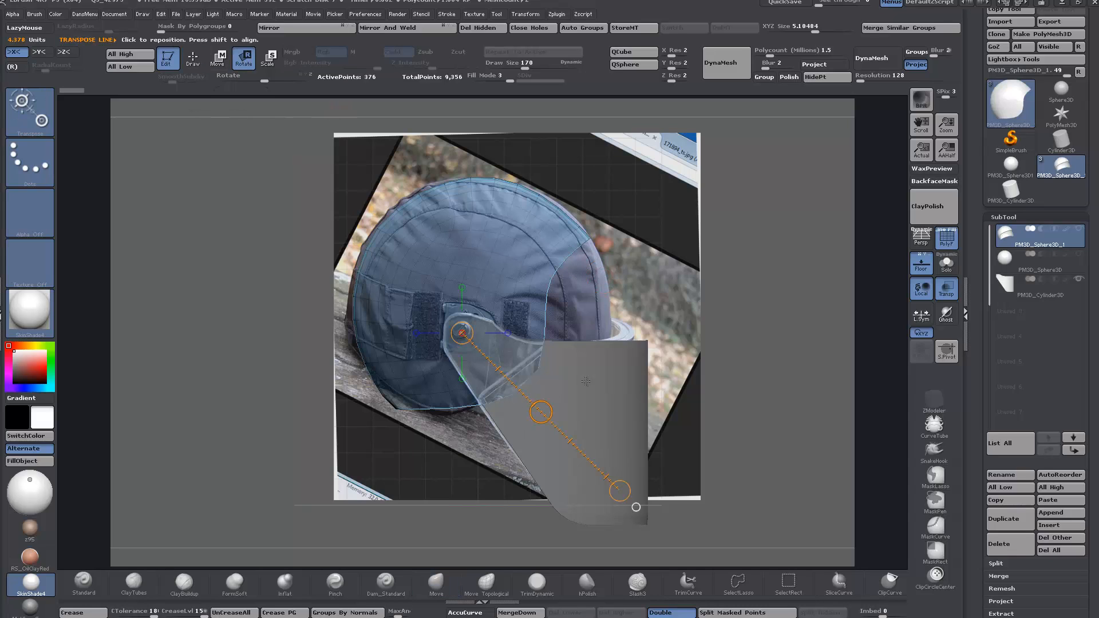
pyautogui.click(1079, 229)
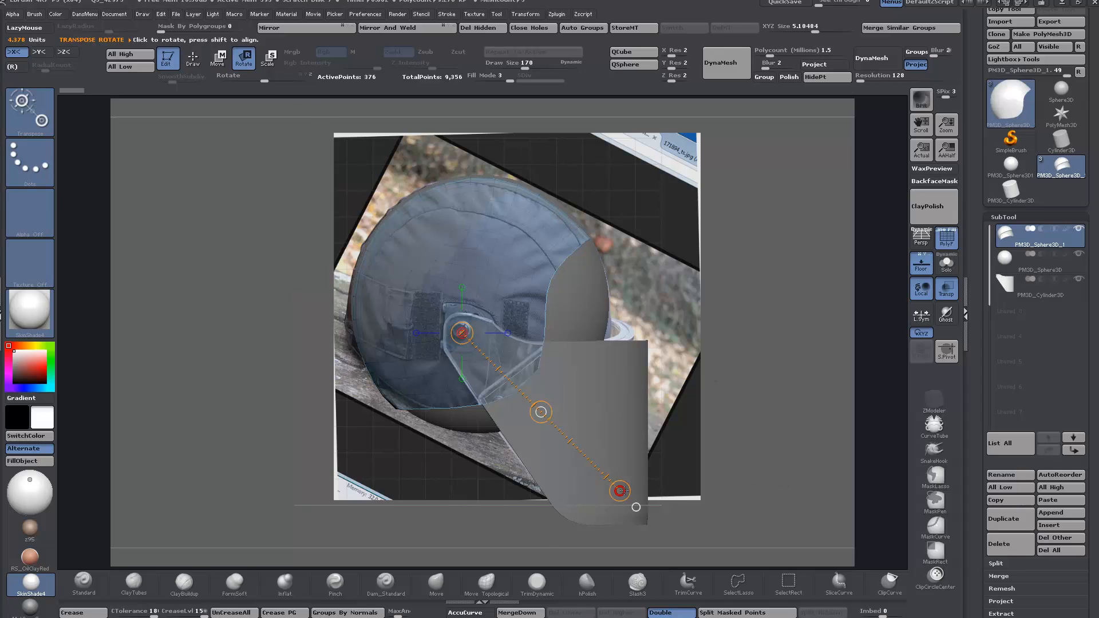
pyautogui.moveTo(619, 490)
pyautogui.mouseDown()
pyautogui.moveTo(686, 389)
pyautogui.moveTo(710, 324)
pyautogui.mouseUp()
pyautogui.press('ctrl')
# Select the visor subtool and move it slightly back and up so it lines up with the visor in the reference photo
pyautogui.keyDown('alt'); pyautogui.click(614, 475); pyautogui.keyUp('alt')
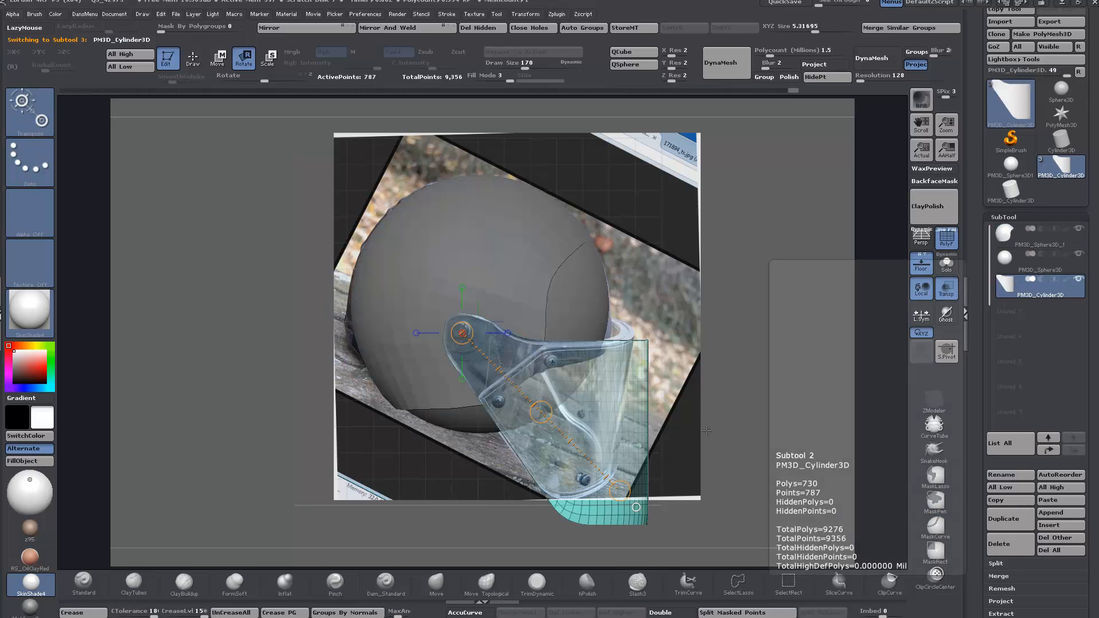
pyautogui.moveTo(618, 488); pyautogui.dragTo(633, 462)
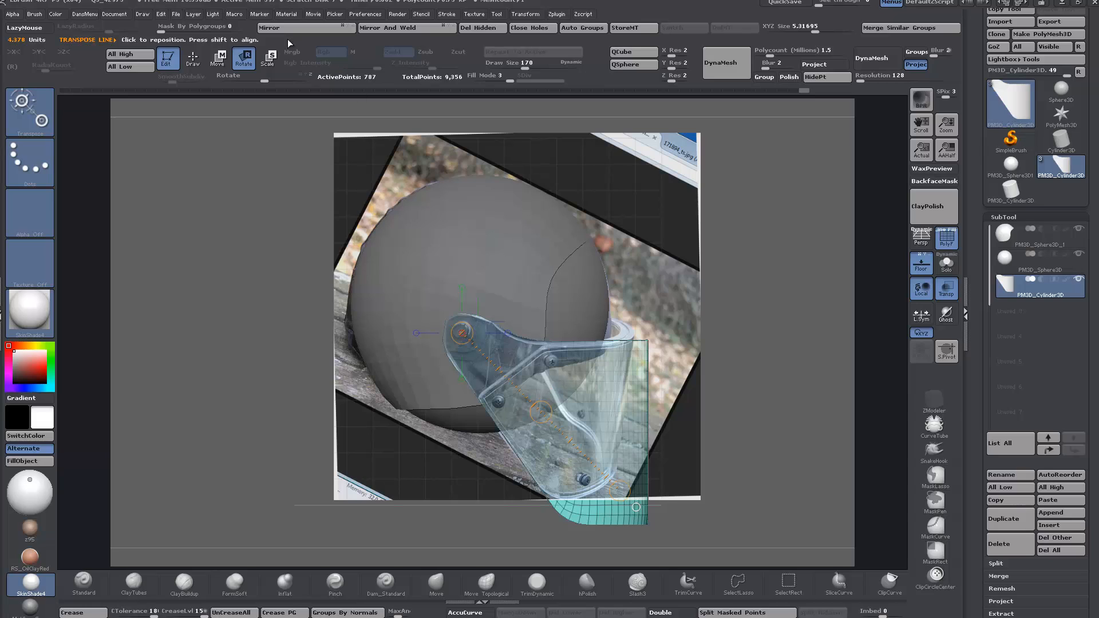
pyautogui.click(221, 60)
pyautogui.moveTo(487, 385)
pyautogui.mouseDown()
pyautogui.moveTo(772, 383)
pyautogui.moveTo(750, 387)
pyautogui.mouseUp()
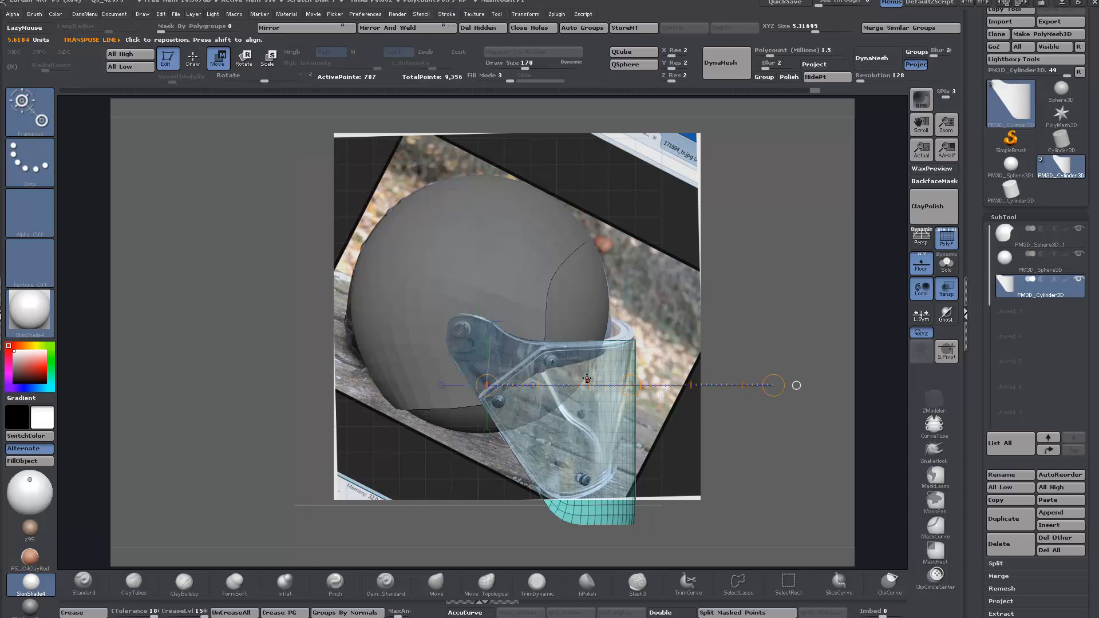
pyautogui.moveTo(586, 371); pyautogui.dragTo(591, 528)
pyautogui.keyDown('alt'); pyautogui.moveTo(722, 435); pyautogui.dragTo(724, 415); pyautogui.keyUp('alt')
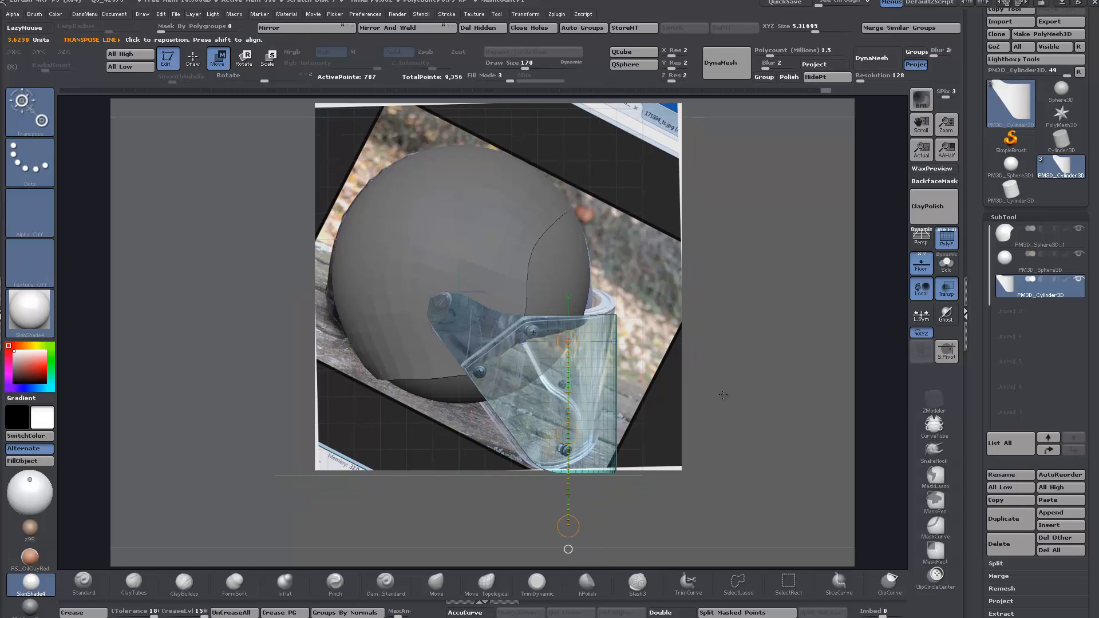
pyautogui.click(244, 60)
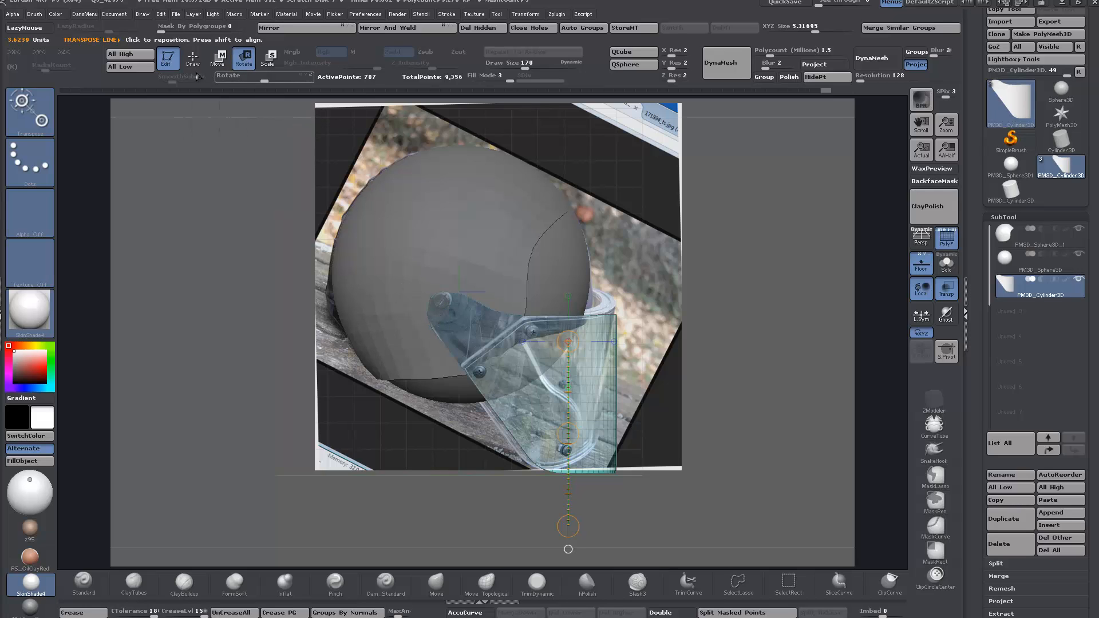
pyautogui.click(217, 58)
pyautogui.moveTo(567, 434); pyautogui.dragTo(565, 425)
# Try swinging the visor upward by rotating it about its hinge screw
pyautogui.press('r')
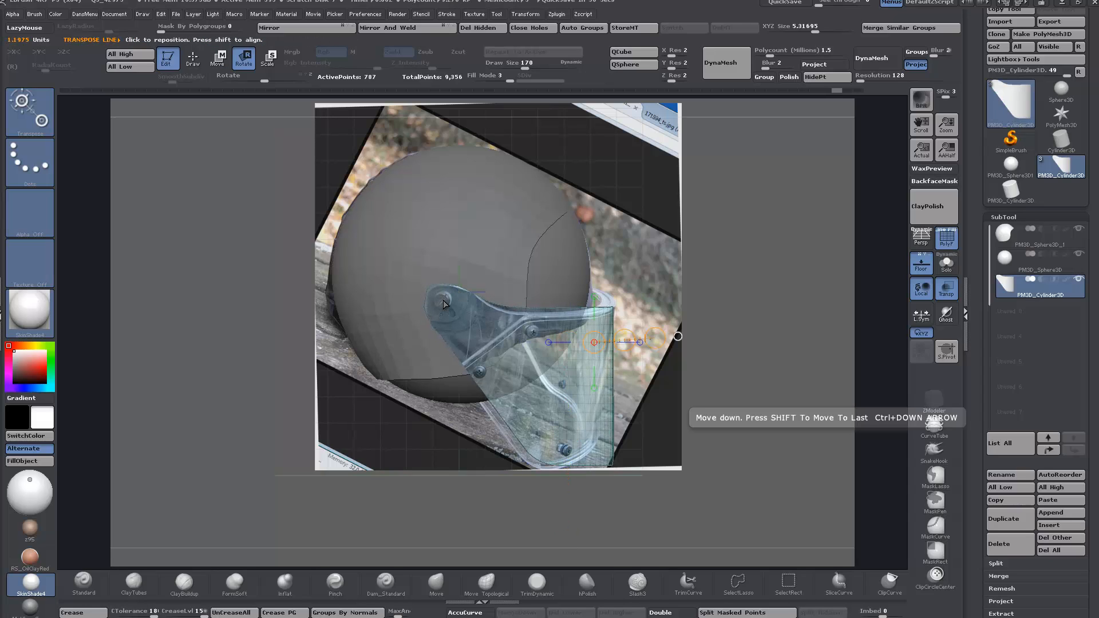
pyautogui.moveTo(458, 311); pyautogui.dragTo(783, 456)
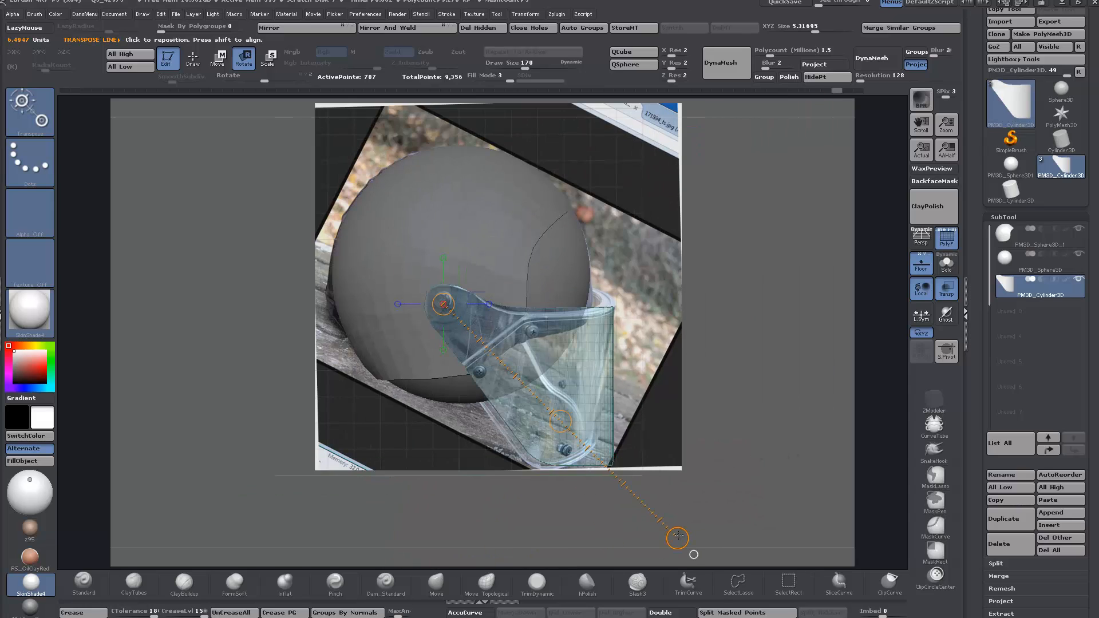
pyautogui.moveTo(678, 537); pyautogui.dragTo(701, 320)
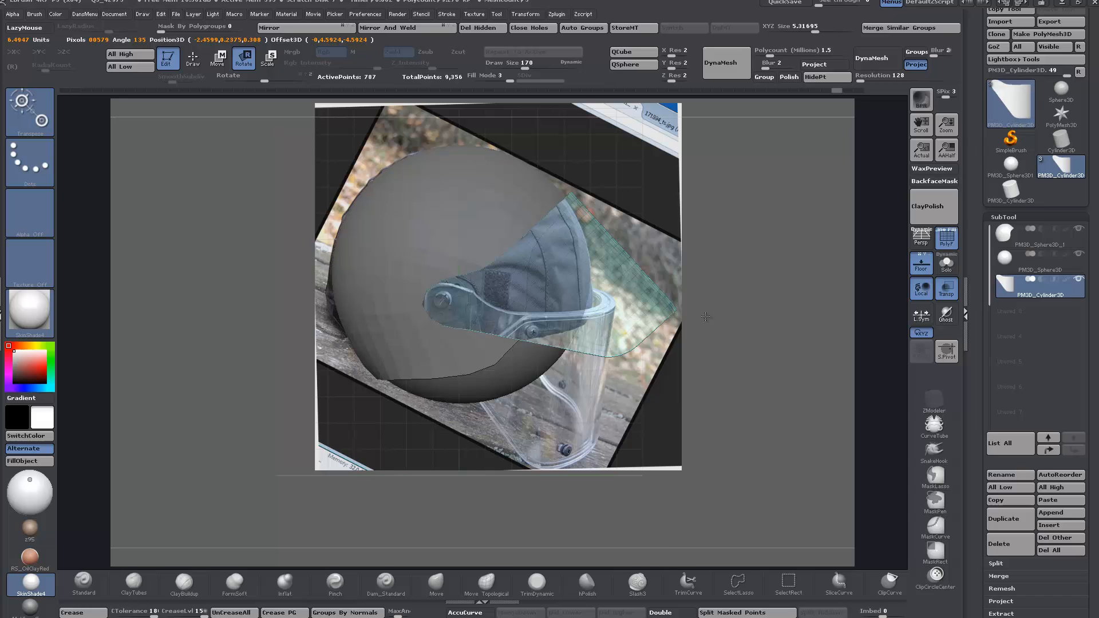
# Select the outer helmet shell and try rotating it about the visor's hinge point
pyautogui.click(1002, 236)
pyautogui.press('f')
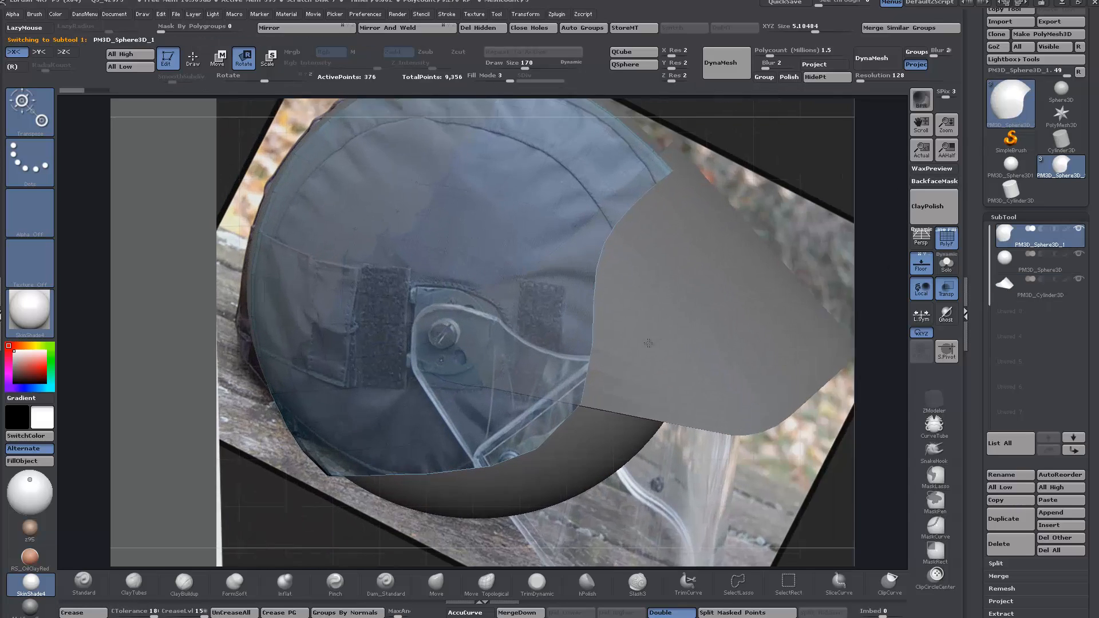
pyautogui.keyDown('alt'); pyautogui.moveTo(648, 342); pyautogui.dragTo(656, 363); pyautogui.keyUp('alt')
pyautogui.keyDown('alt'); pyautogui.moveTo(730, 171); pyautogui.dragTo(666, 272); pyautogui.keyUp('alt')
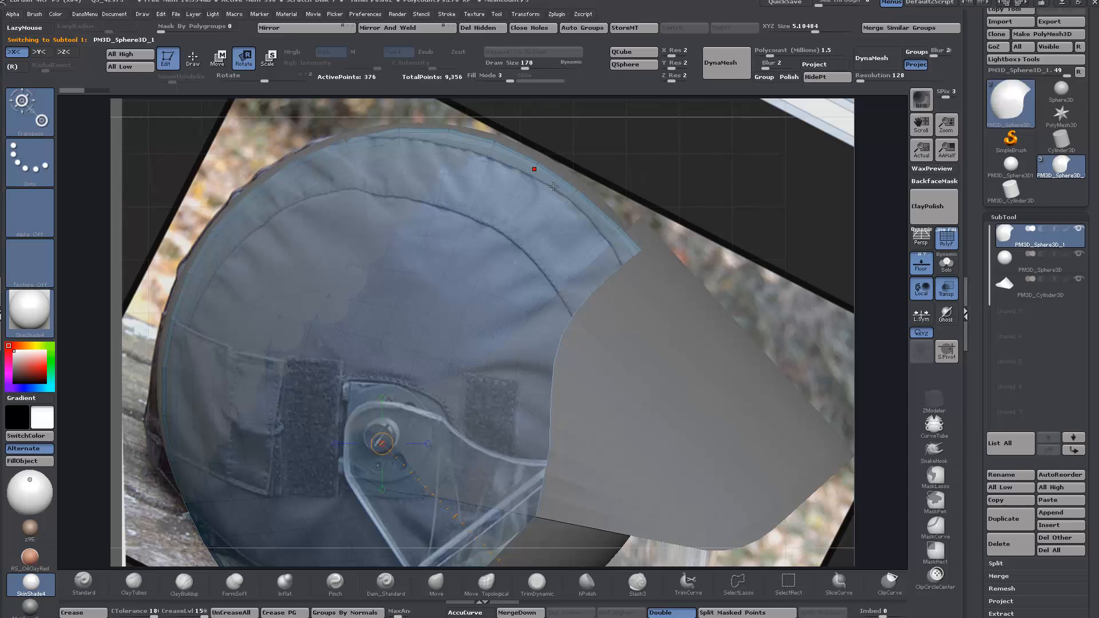
pyautogui.moveTo(667, 364); pyautogui.dragTo(490, 333)
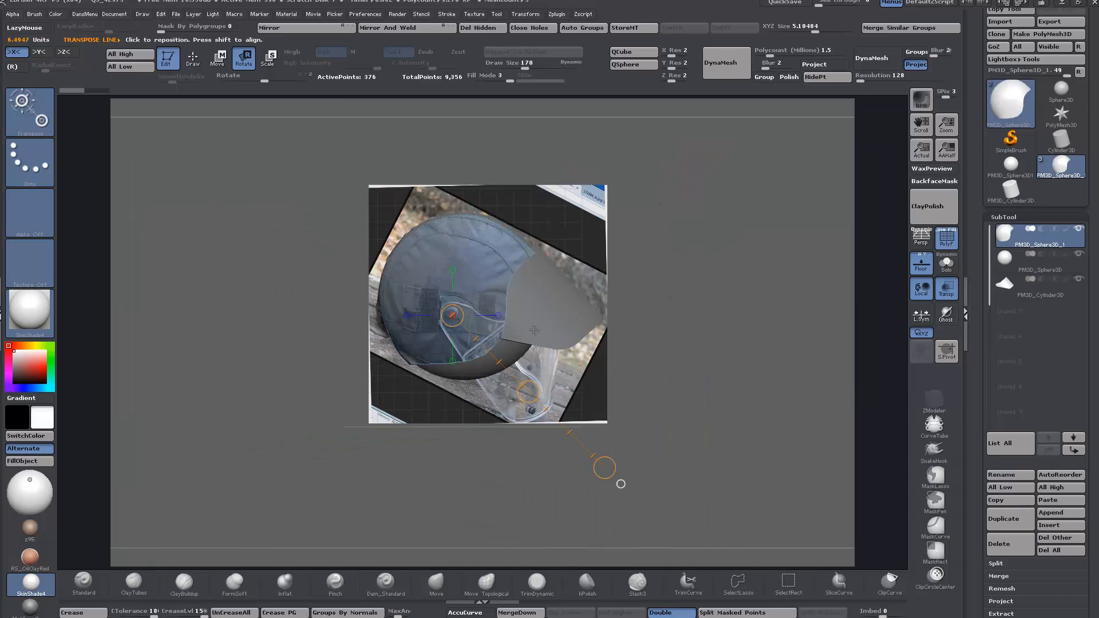
pyautogui.press('ctrl')
pyautogui.keyDown('ctrl'); pyautogui.click(880, 227); pyautogui.keyUp('ctrl')
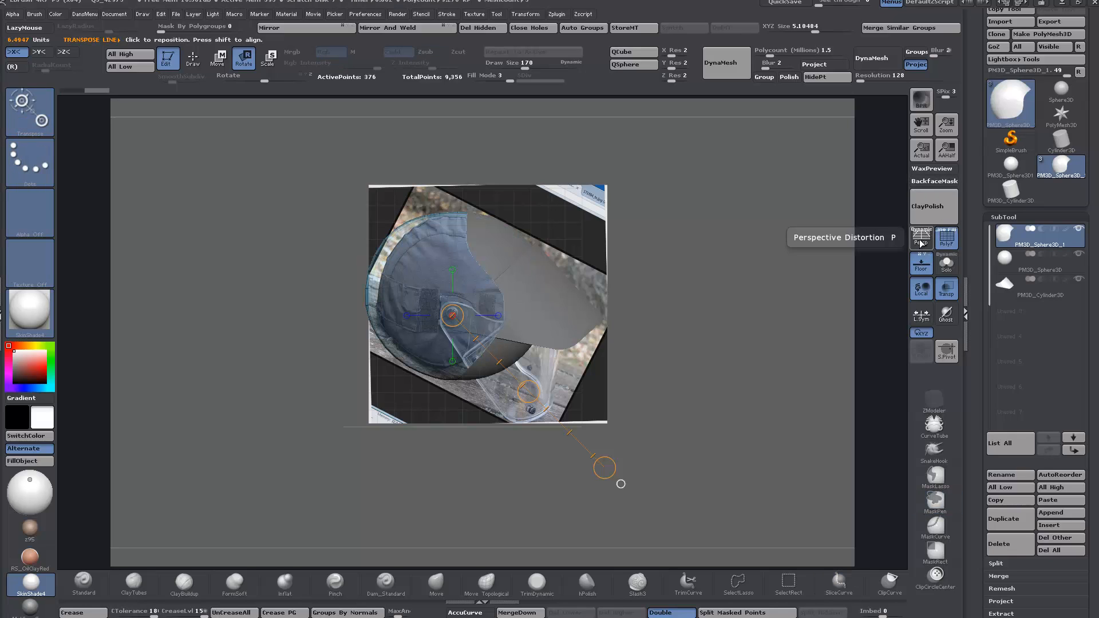
pyautogui.press('ctrl')
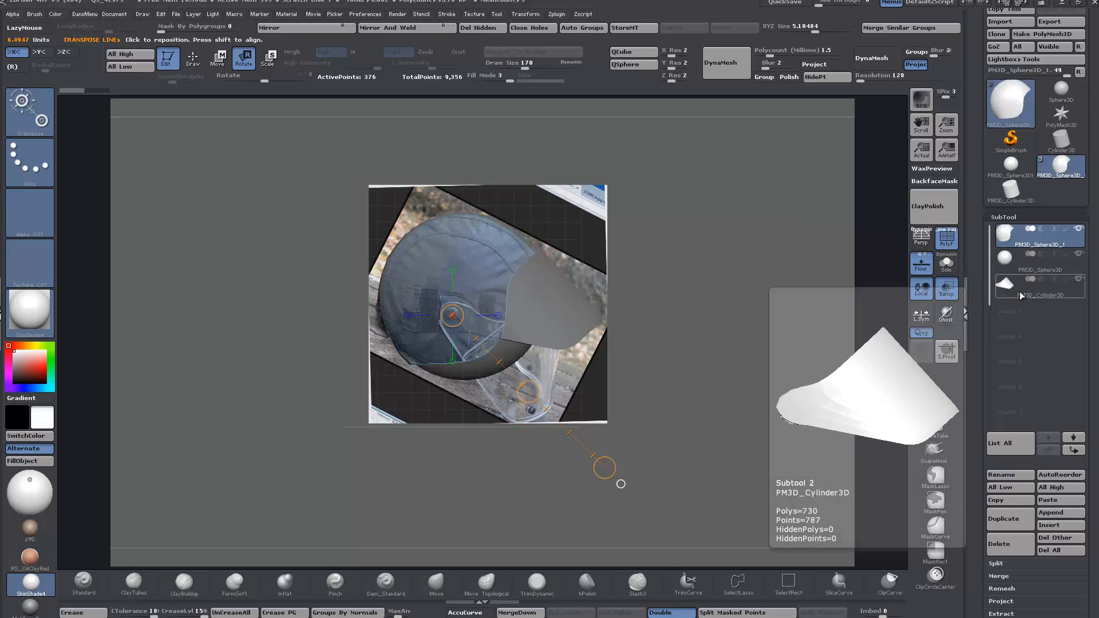
# Reselect the visor and undo its upward rotation
pyautogui.click(1013, 292)
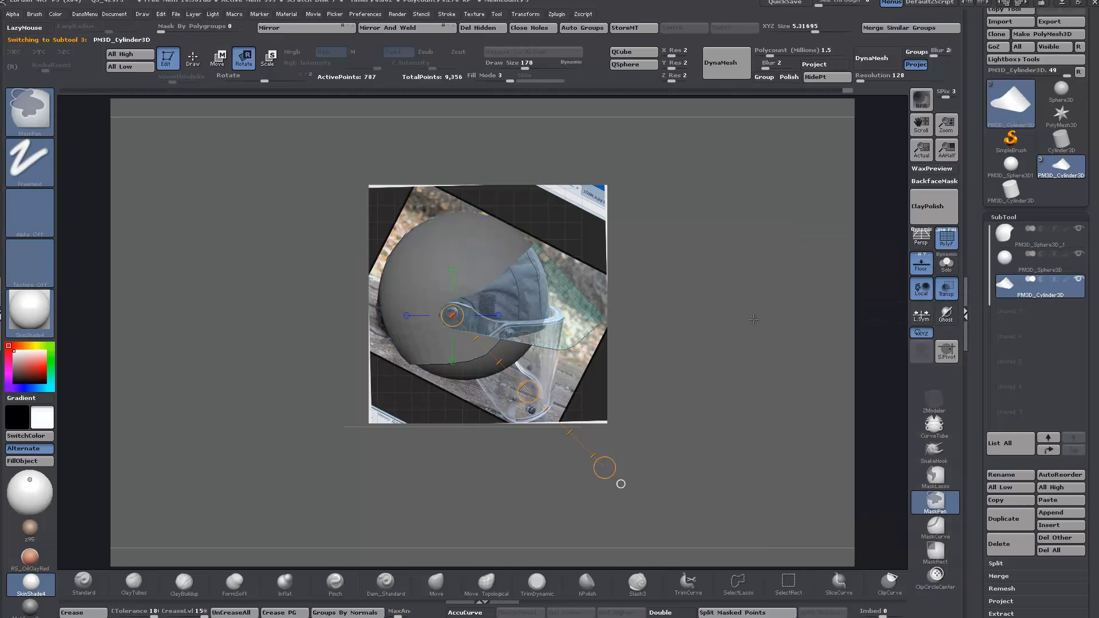
pyautogui.keyDown('alt'); pyautogui.moveTo(690, 344); pyautogui.dragTo(592, 331); pyautogui.keyUp('alt')
# Set the draw size to 539 and pull the visor's upper front corner toward the reference outline with the SnakeHook brush
pyautogui.click(437, 589)
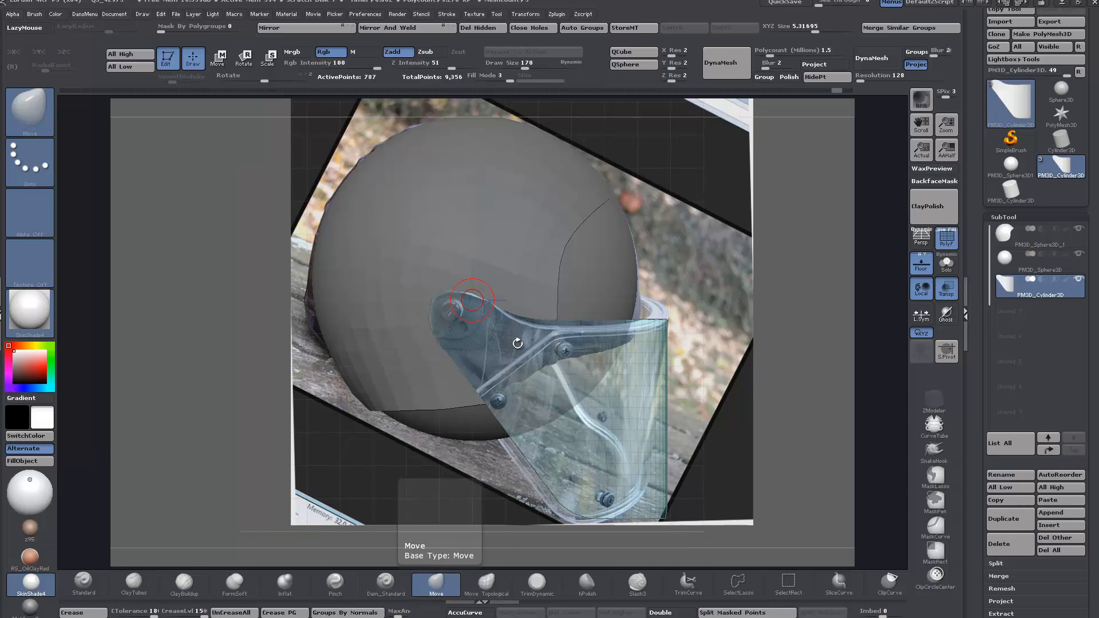
pyautogui.press('space')
pyautogui.moveTo(804, 207); pyautogui.dragTo(859, 172)
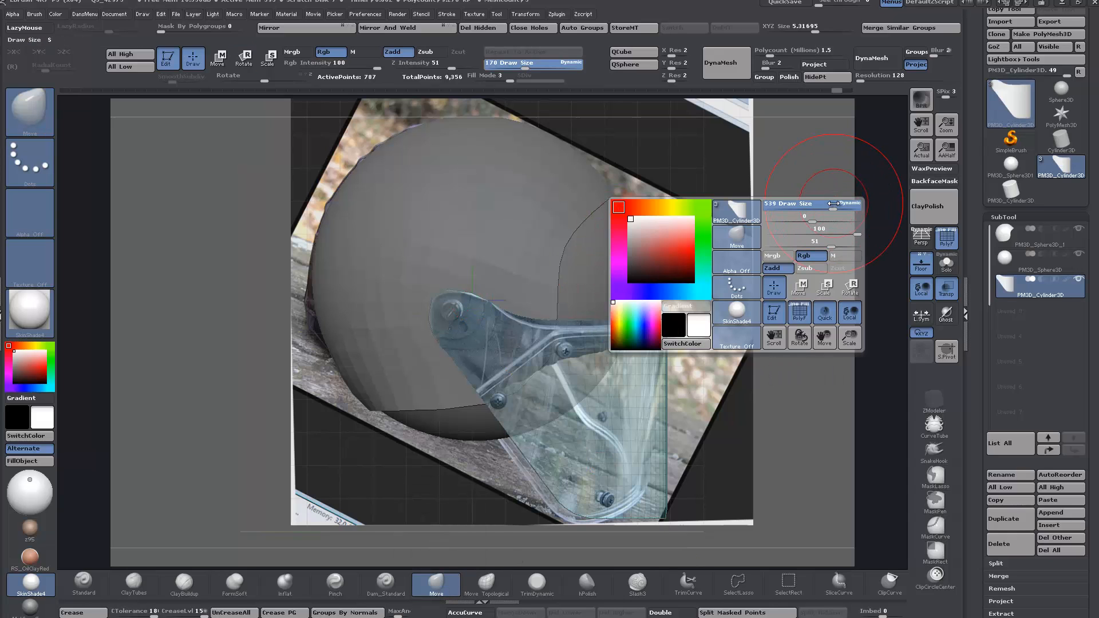
pyautogui.click(934, 450)
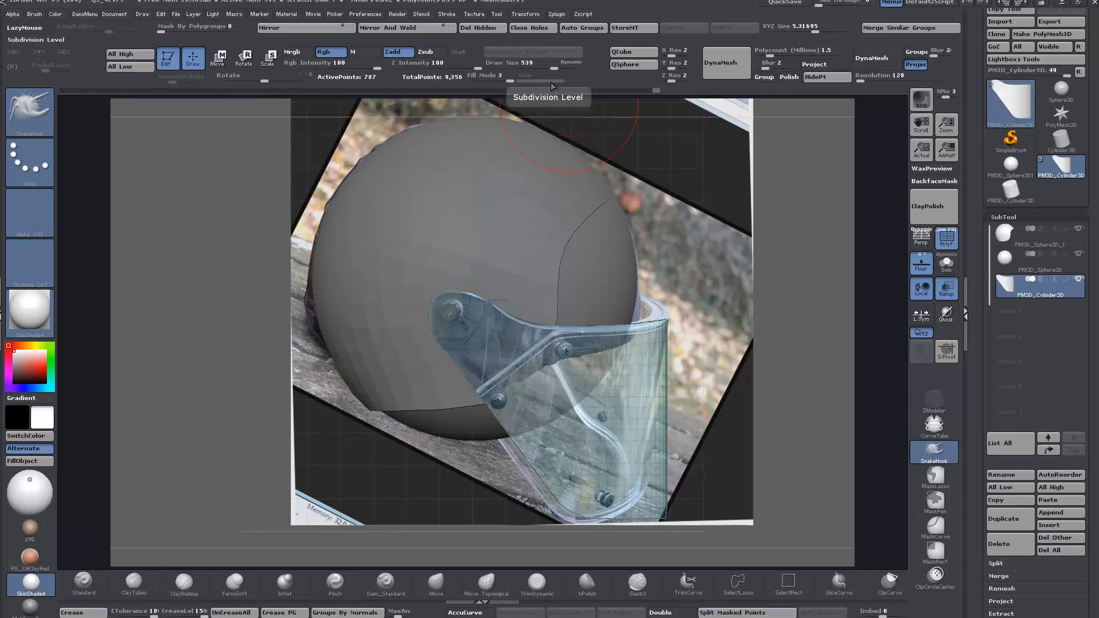
pyautogui.moveTo(653, 320); pyautogui.dragTo(652, 324)
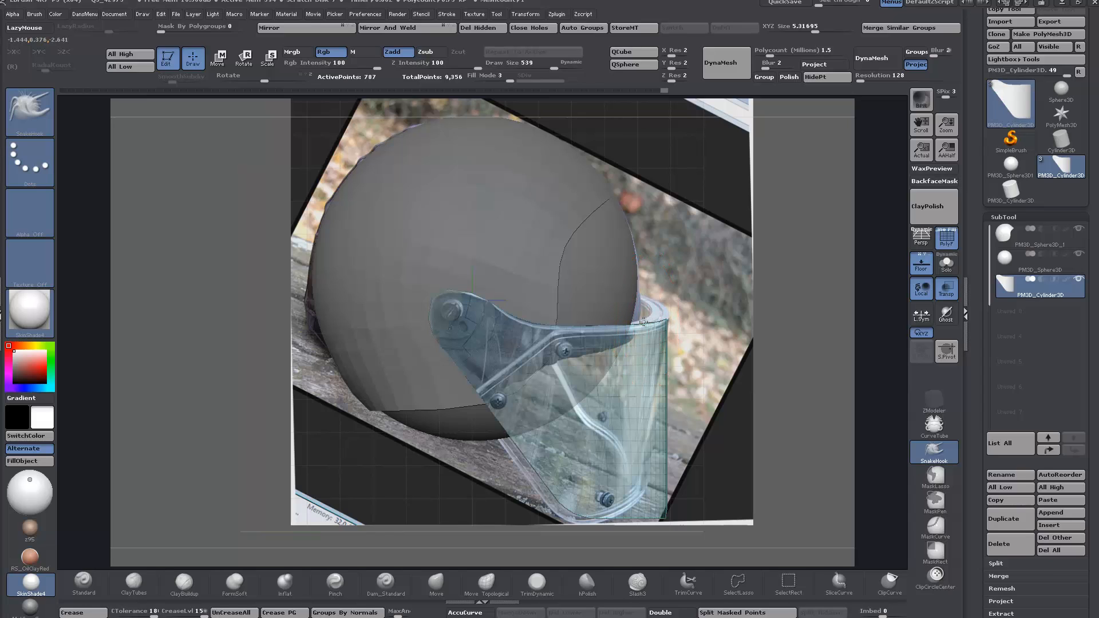
pyautogui.moveTo(652, 323); pyautogui.dragTo(670, 321)
# Try clipping the visor along its upper edge with the ClipCurve brush
pyautogui.keyDown('alt'); pyautogui.moveTo(727, 344); pyautogui.dragTo(658, 284); pyautogui.keyUp('alt')
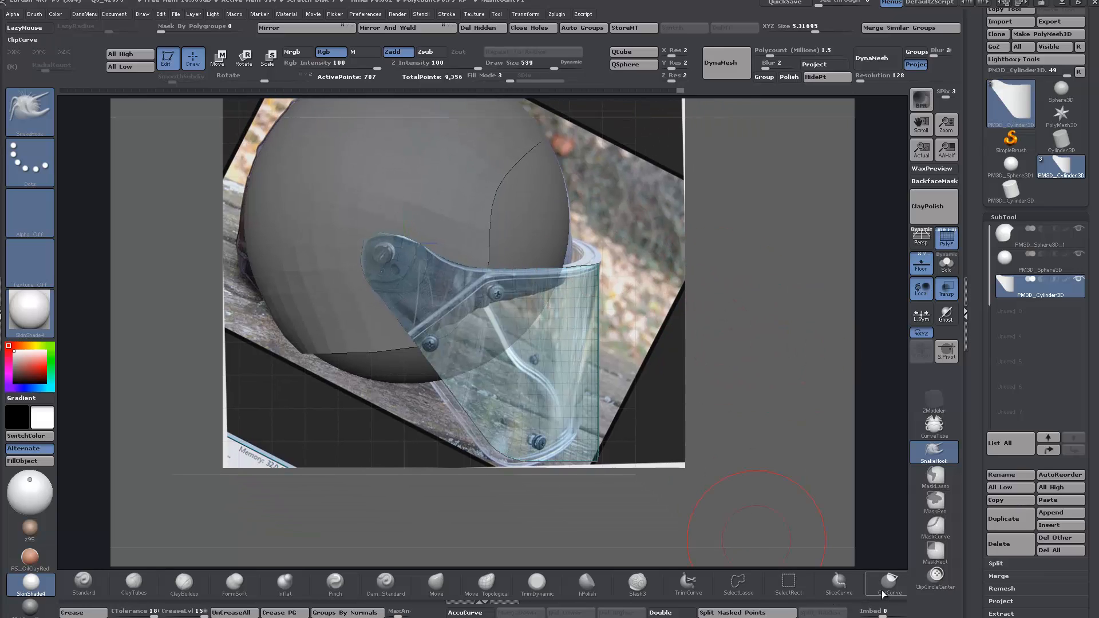
pyautogui.moveTo(353, 163)
pyautogui.keyDown('ctrl'); pyautogui.keyDown('shift'); pyautogui.mouseDown()
pyautogui.moveTo(453, 261)
pyautogui.moveTo(660, 277)
pyautogui.moveTo(642, 275)
pyautogui.moveTo(653, 268)
pyautogui.moveTo(745, 295)
pyautogui.mouseUp(); pyautogui.keyUp('shift'); pyautogui.keyUp('ctrl')
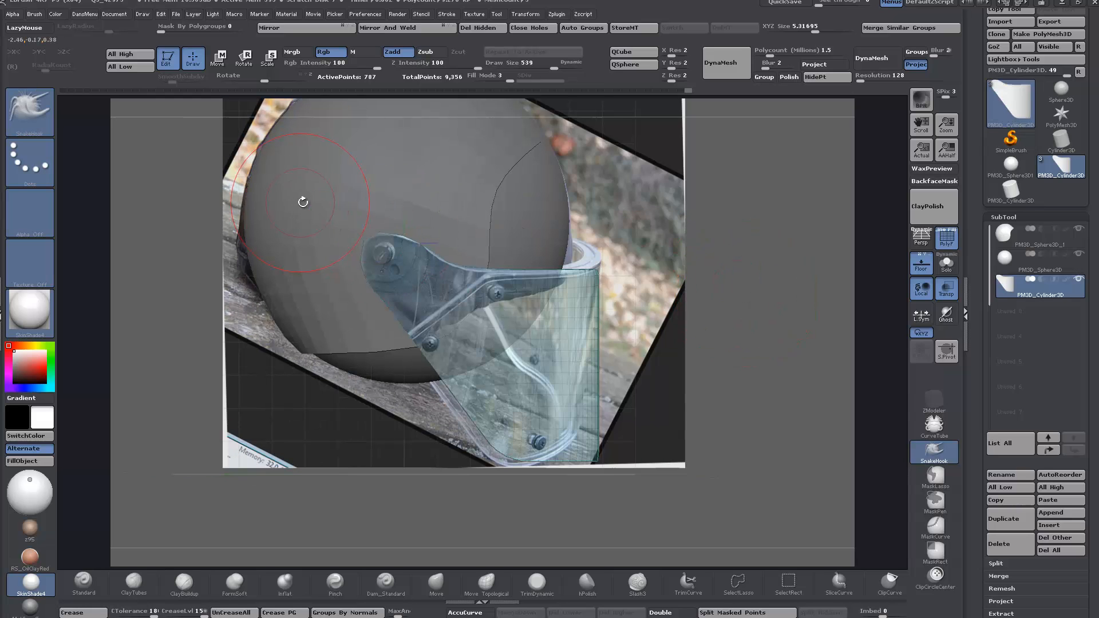
# Activate the Move brush and hide both helmet sphere subtools so only the visor covers the reference photo
pyautogui.click(436, 584)
pyautogui.moveTo(426, 538)
pyautogui.keyDown('alt'); pyautogui.mouseDown()
pyautogui.moveTo(418, 339)
pyautogui.moveTo(457, 348)
pyautogui.mouseUp(); pyautogui.keyUp('alt')
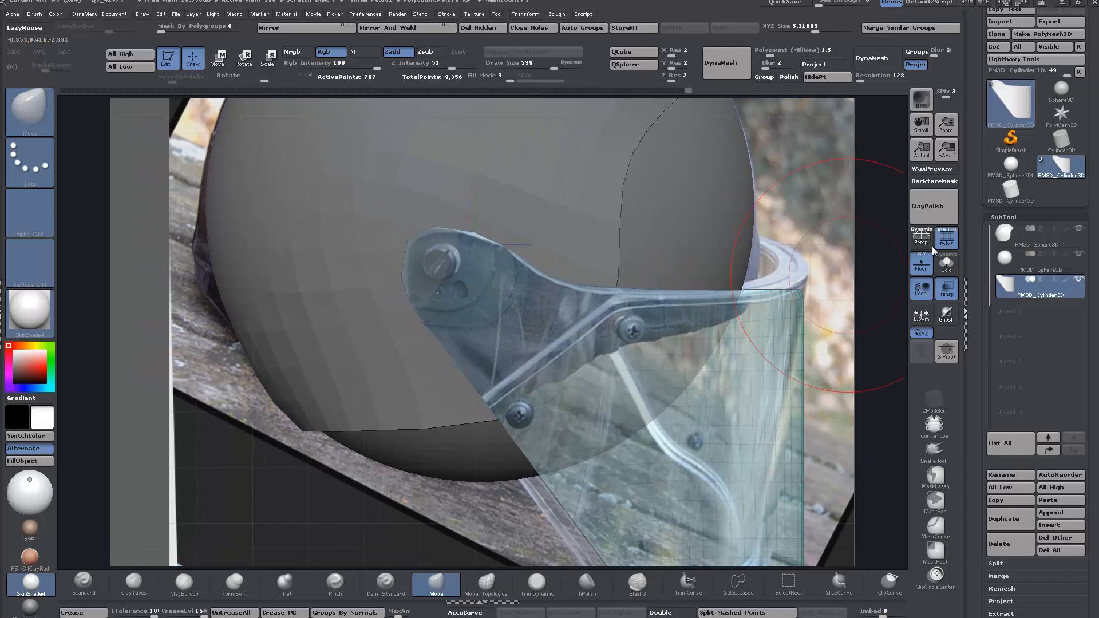
pyautogui.click(1078, 229)
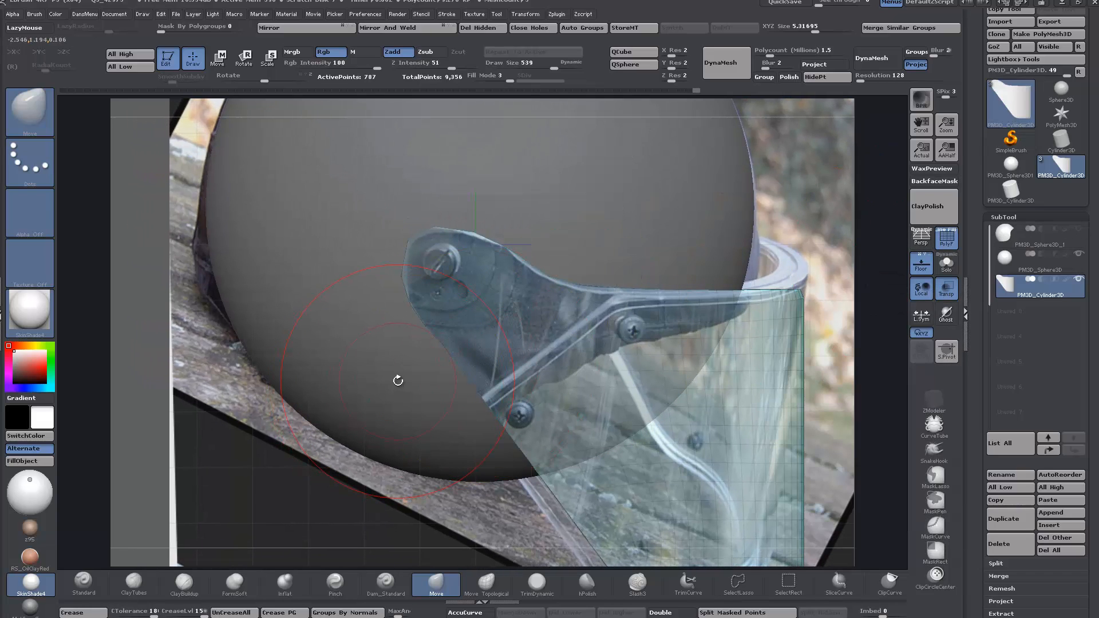
pyautogui.click(1078, 255)
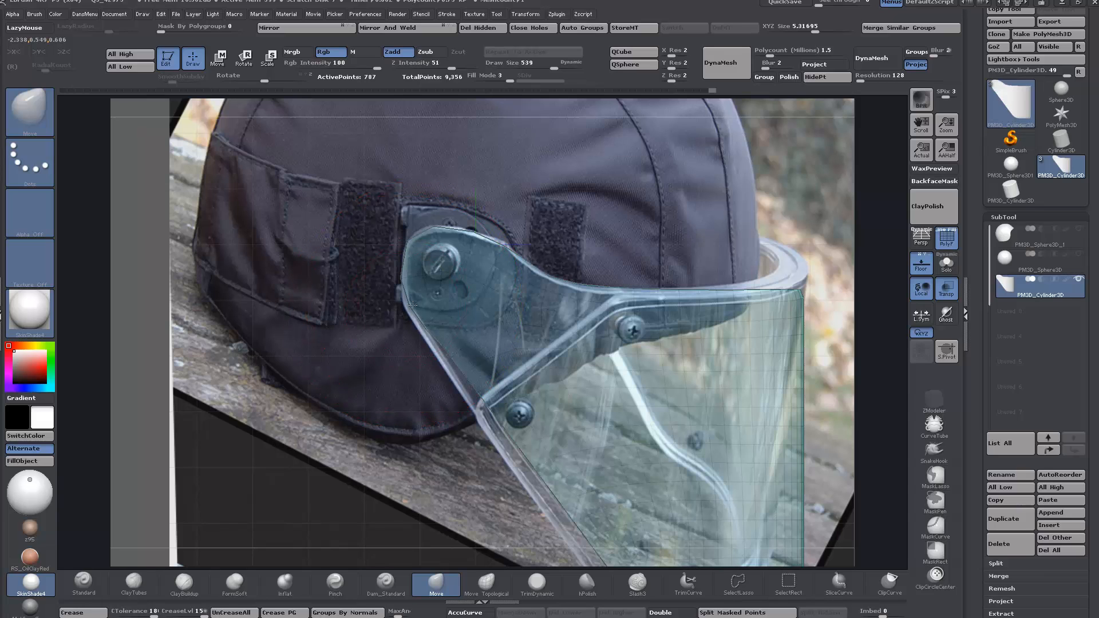
# Push the visor's lower corner and slanted rear edge outward with the Move brush to match the reference outline
pyautogui.keyDown('alt'); pyautogui.moveTo(391, 377); pyautogui.dragTo(376, 242); pyautogui.keyUp('alt')
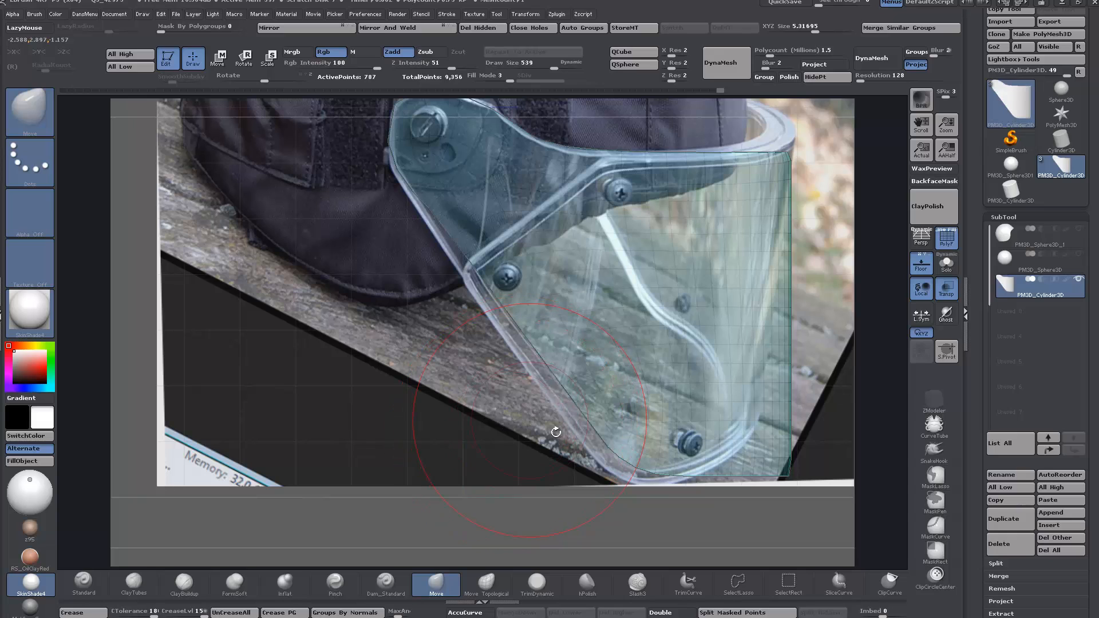
pyautogui.moveTo(618, 456)
pyautogui.mouseDown()
pyautogui.moveTo(596, 467)
pyautogui.moveTo(607, 478)
pyautogui.mouseUp()
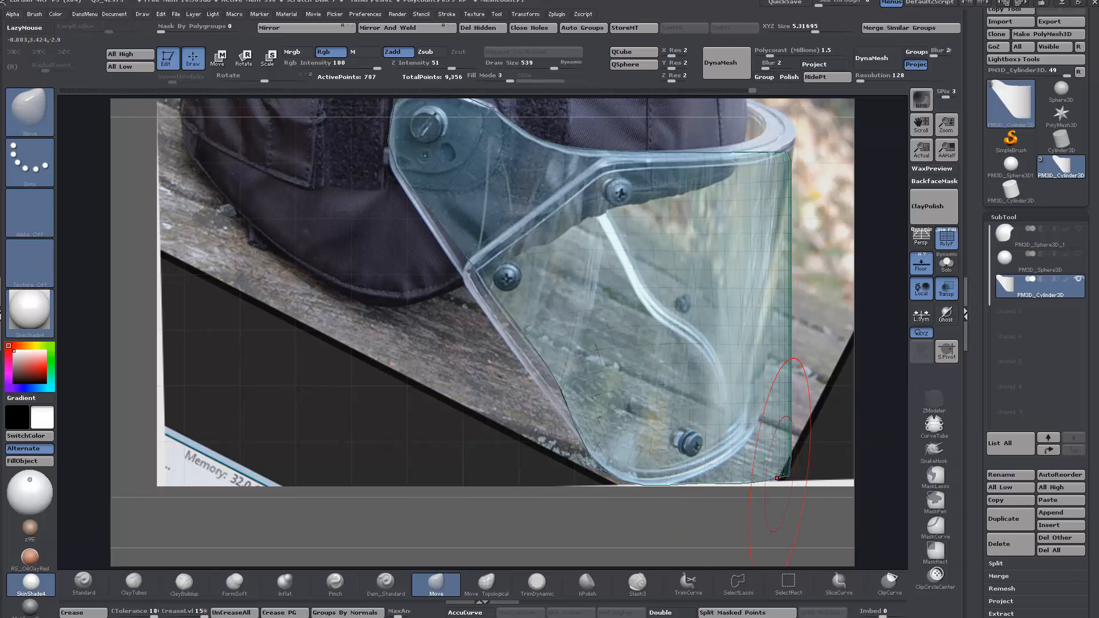
pyautogui.moveTo(546, 361); pyautogui.dragTo(510, 363)
pyautogui.moveTo(489, 301); pyautogui.dragTo(456, 300)
pyautogui.moveTo(424, 223); pyautogui.dragTo(410, 227)
# Clip the visor's slanted rear edge straight along the reference outline with the ClipCurve brush
pyautogui.keyDown('alt'); pyautogui.moveTo(356, 321); pyautogui.dragTo(353, 251); pyautogui.keyUp('alt')
pyautogui.click(889, 581)
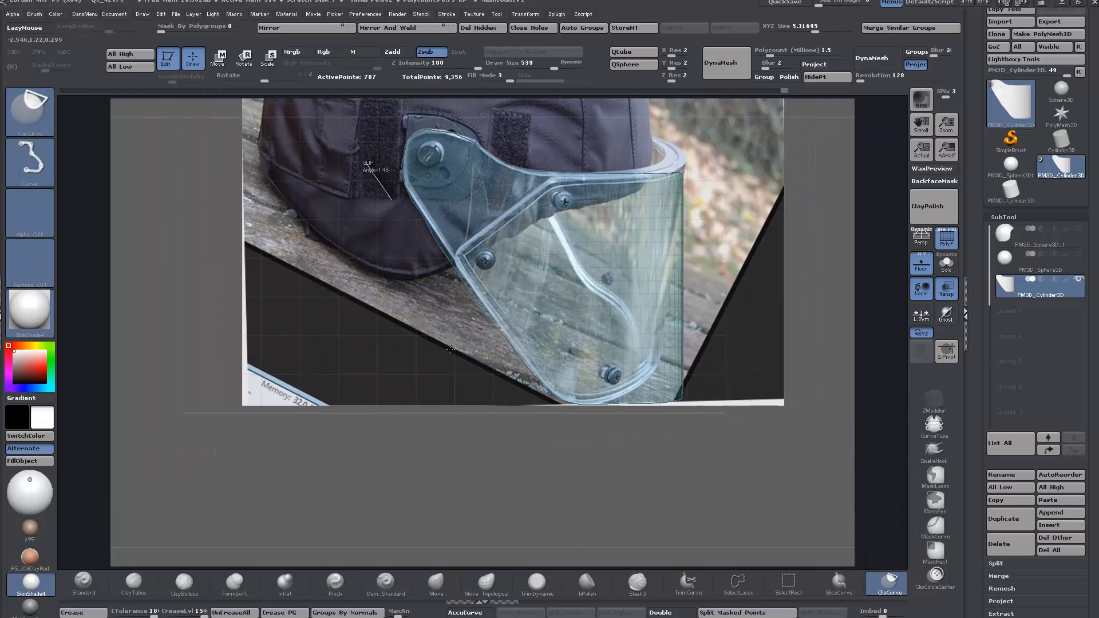
pyautogui.moveTo(384, 150)
pyautogui.keyDown('ctrl'); pyautogui.keyDown('shift'); pyautogui.mouseDown()
pyautogui.moveTo(586, 547)
pyautogui.moveTo(634, 524)
pyautogui.mouseUp(); pyautogui.keyUp('shift'); pyautogui.keyUp('ctrl')
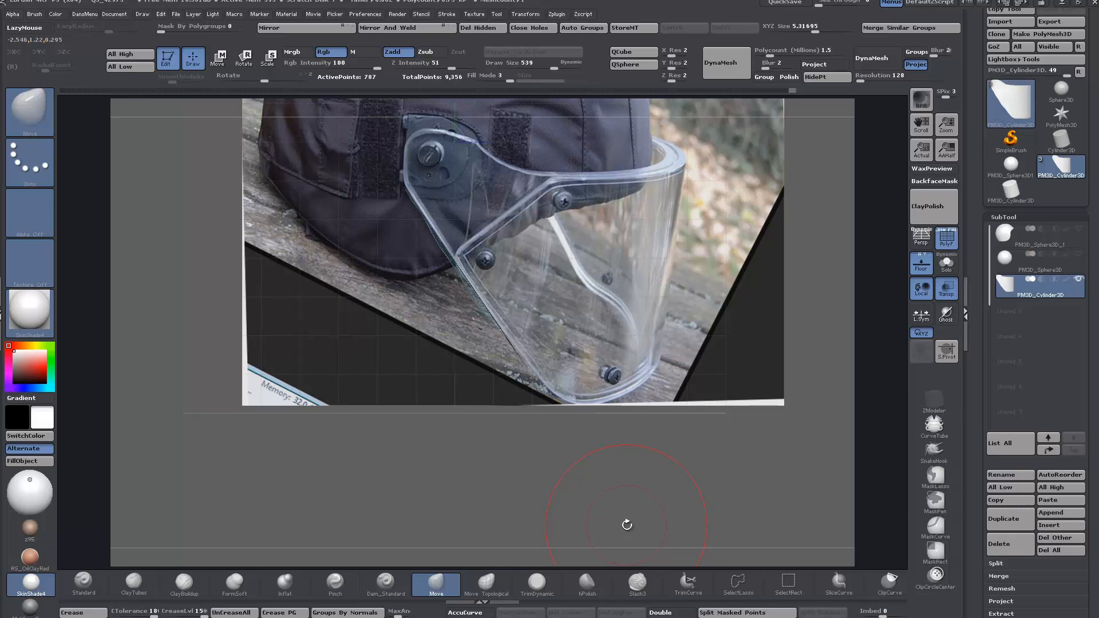
pyautogui.moveTo(619, 487)
pyautogui.keyDown('ctrl'); pyautogui.keyDown('shift'); pyautogui.mouseDown()
pyautogui.moveTo(324, 63)
pyautogui.moveTo(324, 106)
pyautogui.moveTo(315, 97)
pyautogui.moveTo(343, 96)
pyautogui.mouseUp(); pyautogui.keyUp('shift'); pyautogui.keyUp('ctrl')
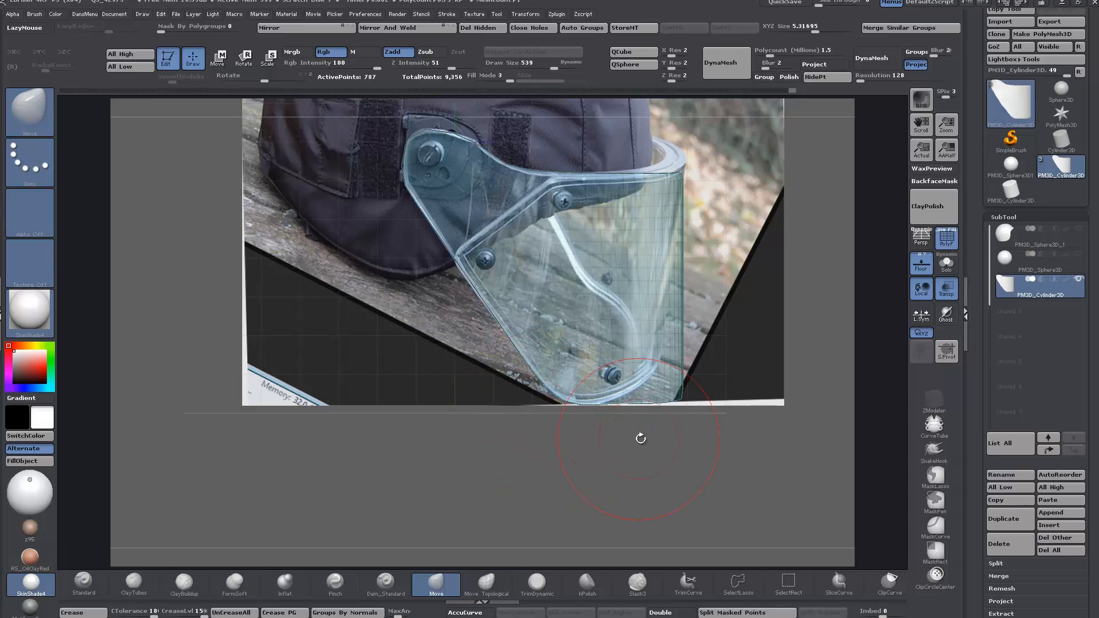
# Set the Move brush's draw size to 160 and refine the rounded hinge end of the visor against the reference
pyautogui.moveTo(637, 437)
pyautogui.keyDown('alt'); pyautogui.mouseDown()
pyautogui.moveTo(654, 467)
pyautogui.moveTo(571, 380)
pyautogui.moveTo(598, 404)
pyautogui.moveTo(498, 367)
pyautogui.moveTo(312, 240)
pyautogui.mouseUp(); pyautogui.keyUp('alt')
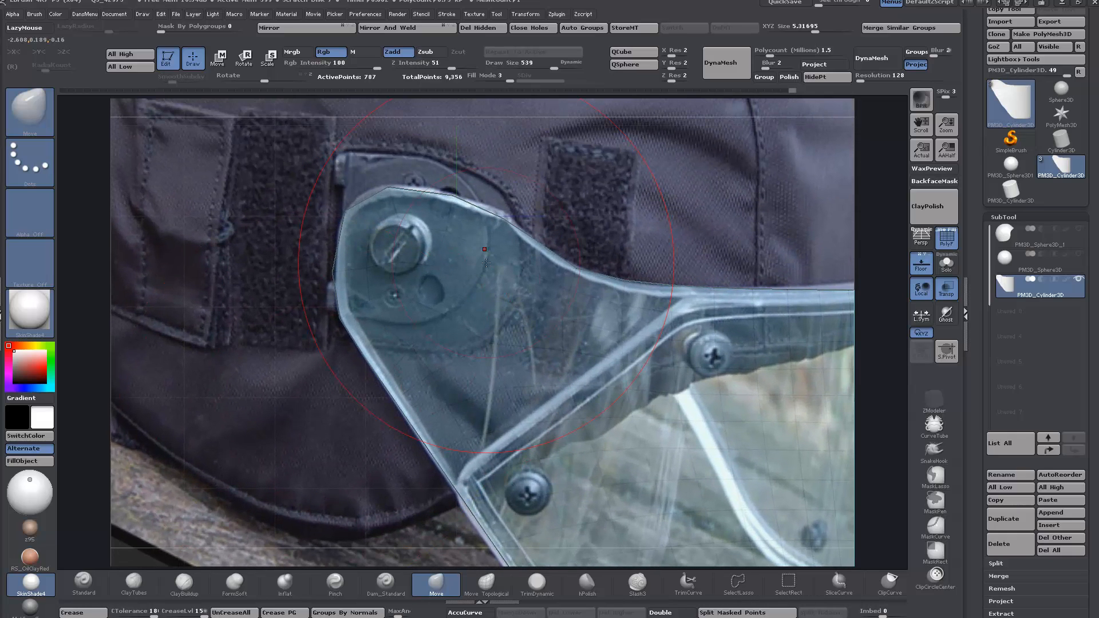
pyautogui.press('b')
pyautogui.press('space')
pyautogui.moveTo(259, 242); pyautogui.dragTo(221, 242)
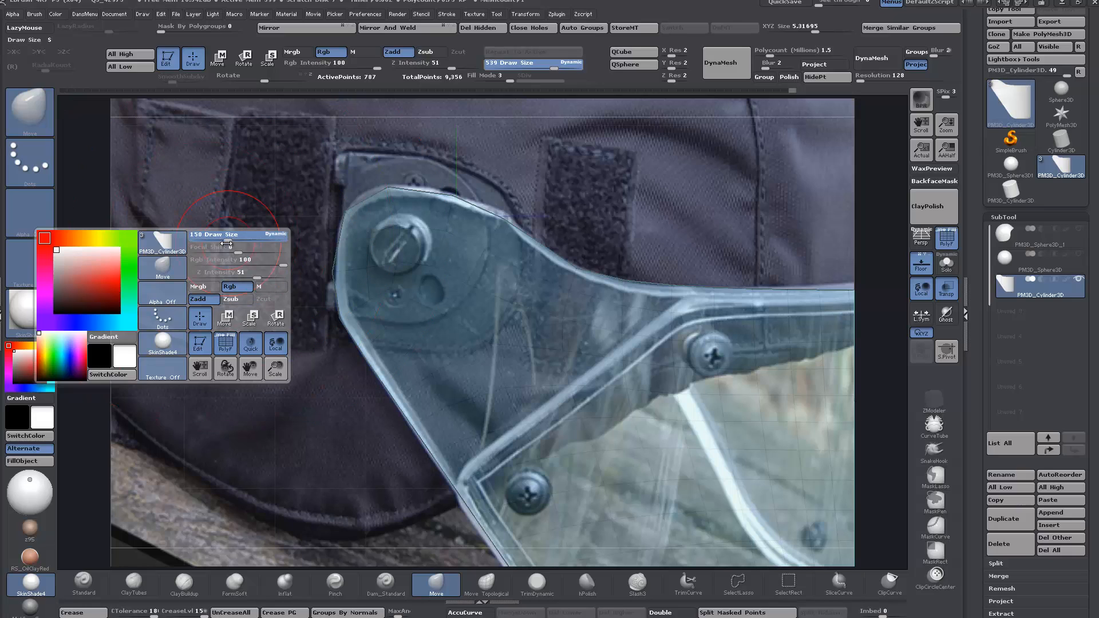
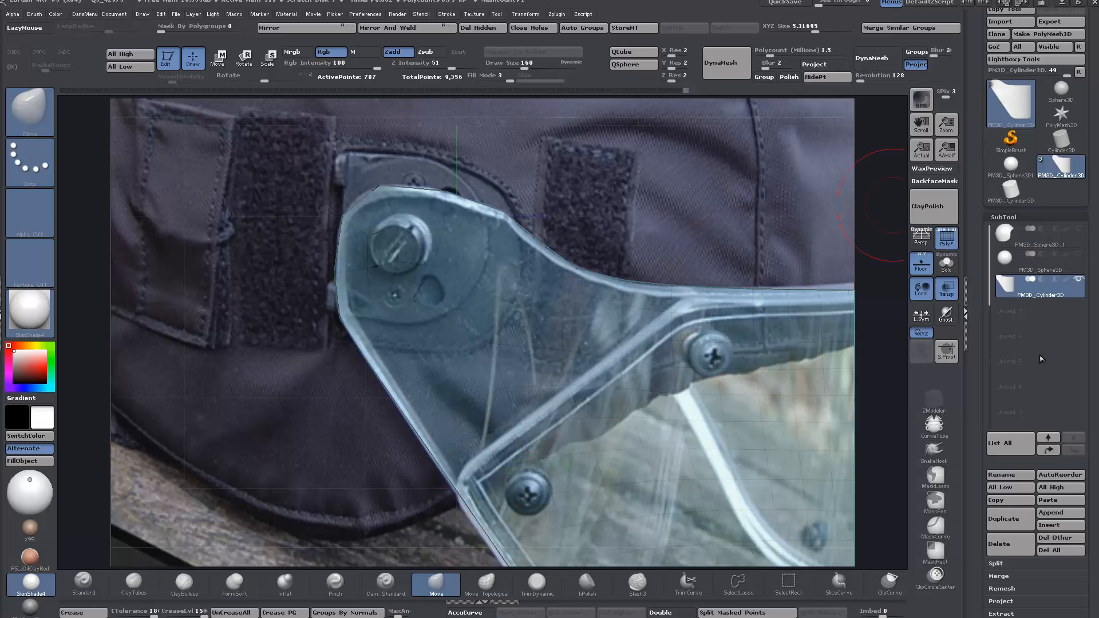
# Duplicate the visor subtool
pyautogui.click(1005, 525)
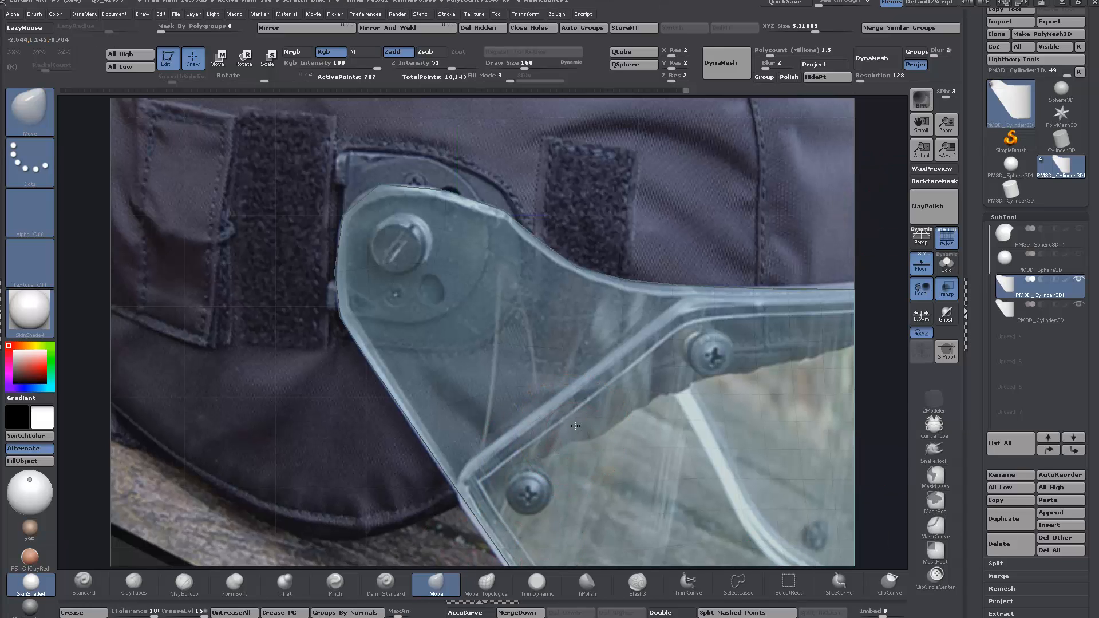
# Switch to the ZModeler brush over the visor's hinge end and set its draw size to 47
pyautogui.scroll(-3, 576, 382)
pyautogui.scroll(3, 577, 382)
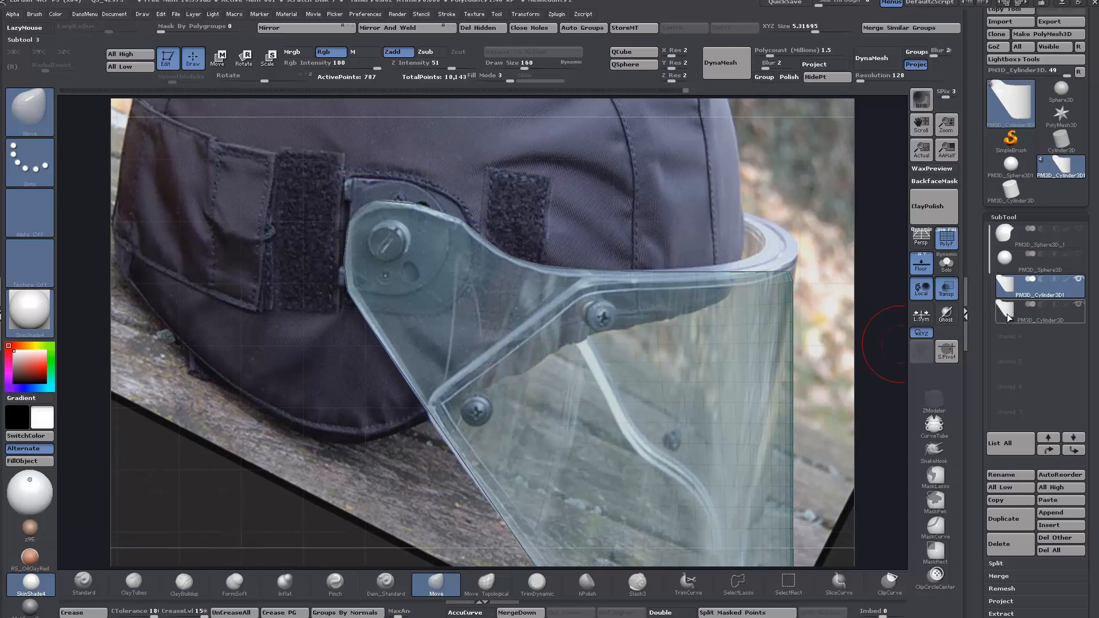
pyautogui.moveTo(1011, 316)
pyautogui.moveTo(1002, 293)
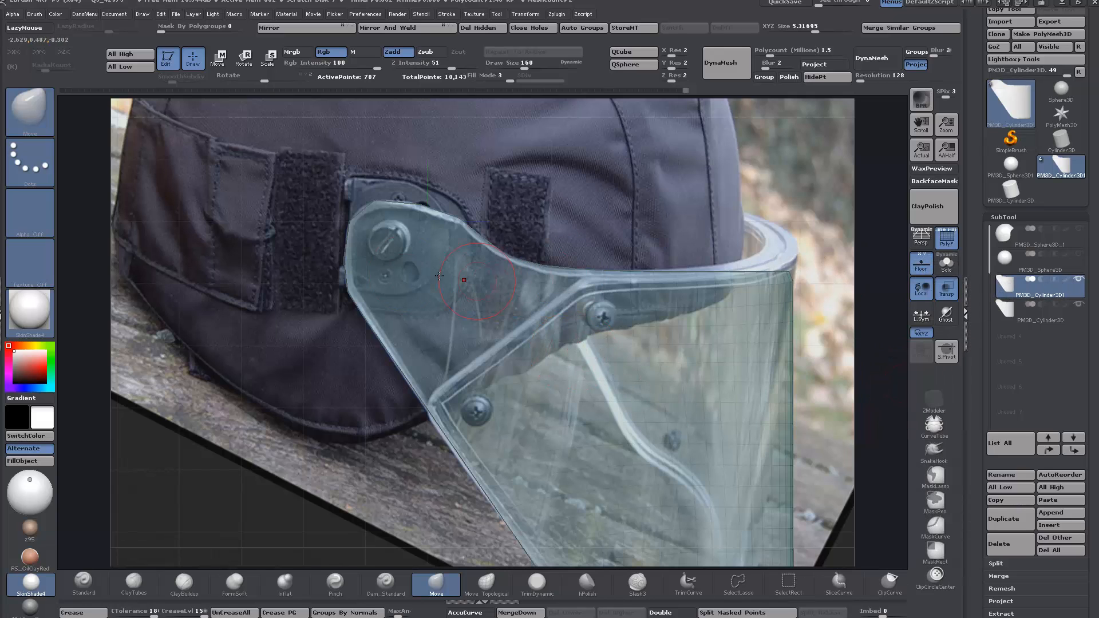
pyautogui.scroll(5, 435, 343)
pyautogui.scroll(3, 435, 342)
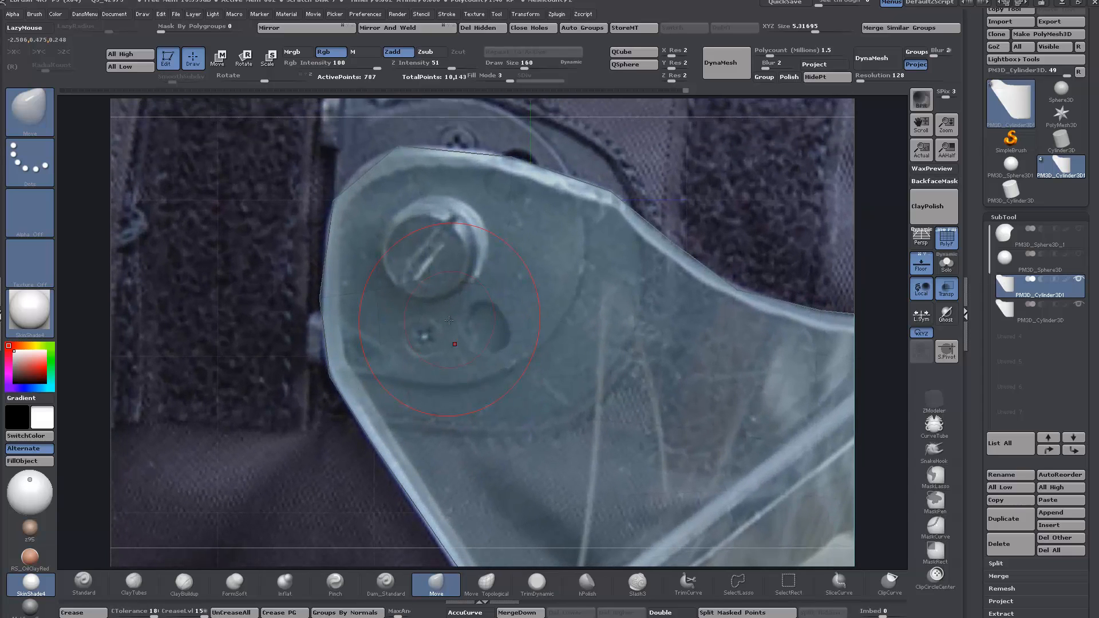
pyautogui.click(932, 404)
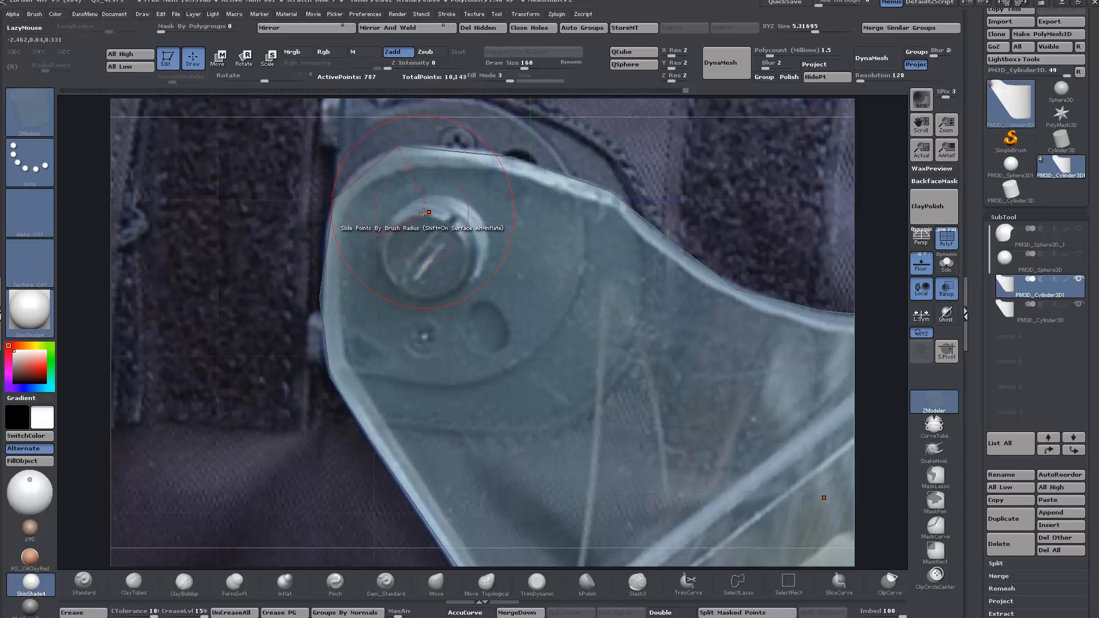
pyautogui.press('space')
pyautogui.click(430, 235)
pyautogui.press('space')
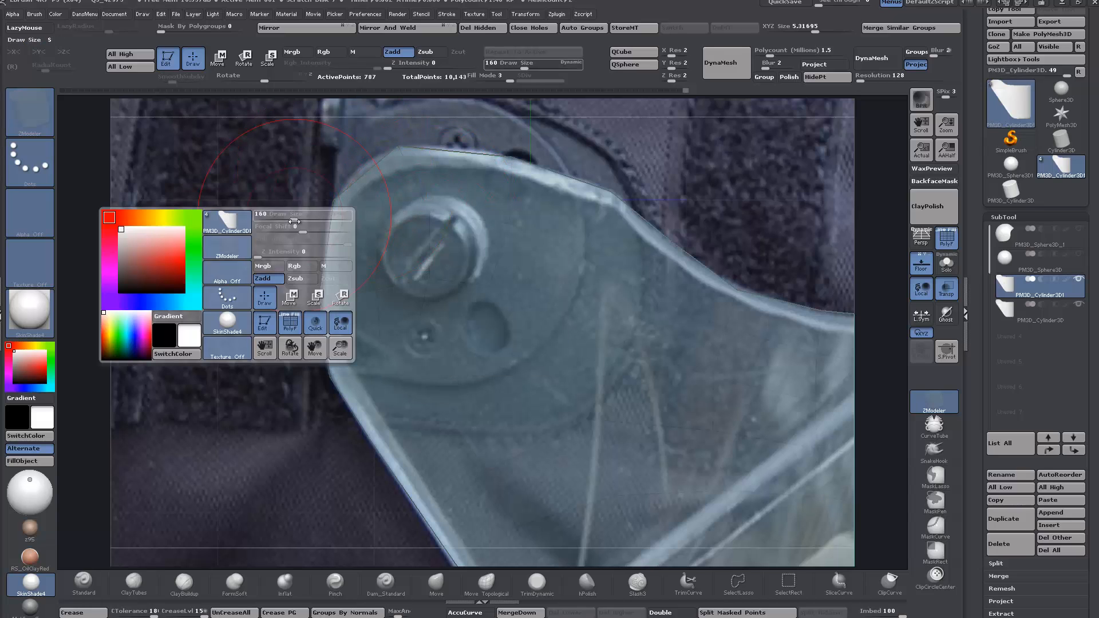
pyautogui.moveTo(274, 218); pyautogui.dragTo(257, 217)
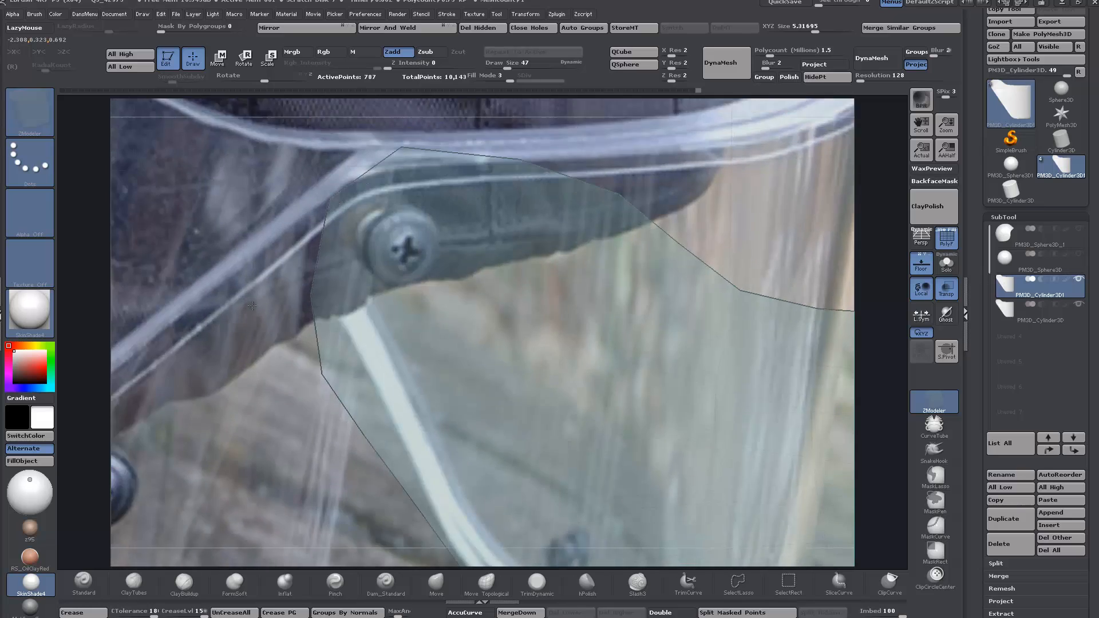
# Set the floor fill mode to 1 and slide a mesh point at the hinge end towards the hinge bolt's position
pyautogui.press('ctrl')
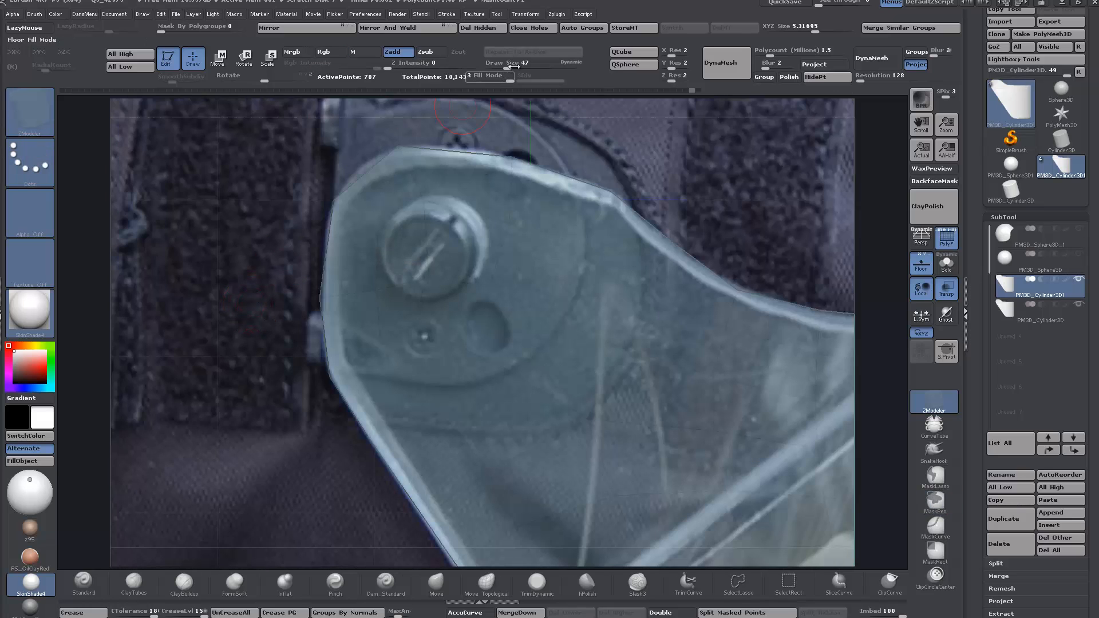
pyautogui.click(487, 81)
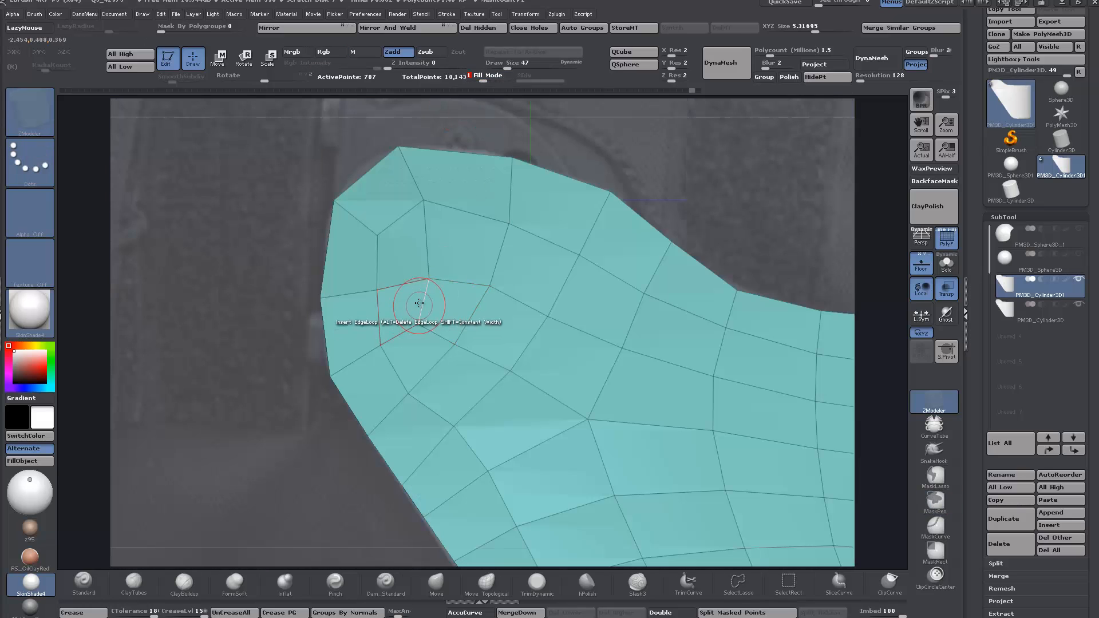
pyautogui.moveTo(429, 267); pyautogui.dragTo(427, 252)
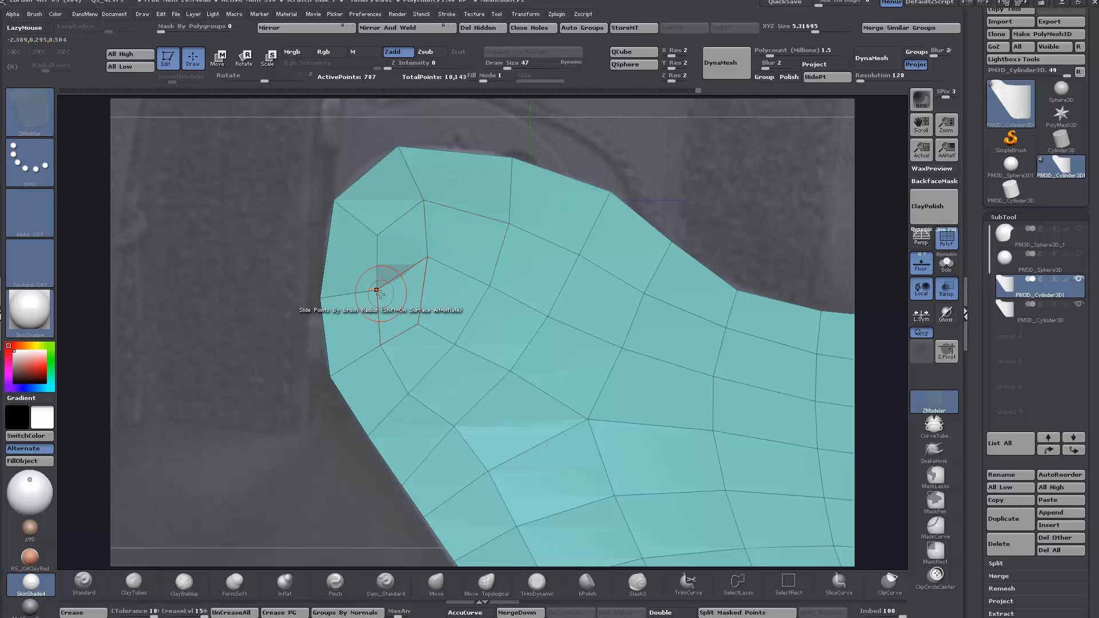
pyautogui.moveTo(379, 279)
pyautogui.mouseDown(button='right')
pyautogui.moveTo(339, 304)
pyautogui.moveTo(355, 314)
pyautogui.moveTo(319, 315)
pyautogui.mouseUp(button='right')
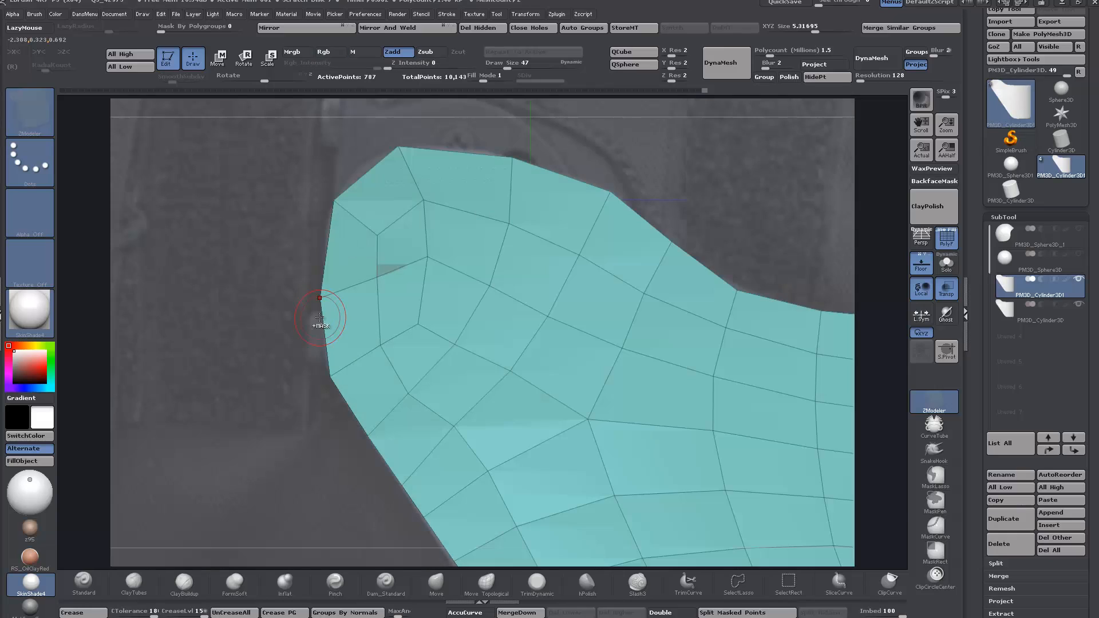
pyautogui.press('ctrl')
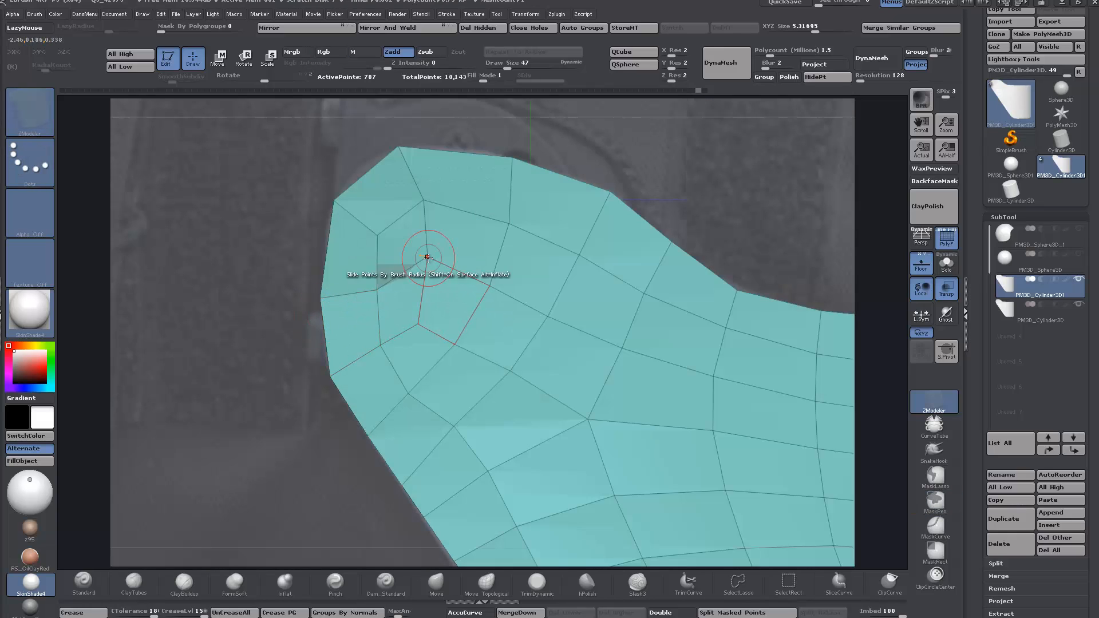
# Return the floor fill mode to 3 and insert an edge loop through the visor mesh near the rear screw
pyautogui.click(498, 76)
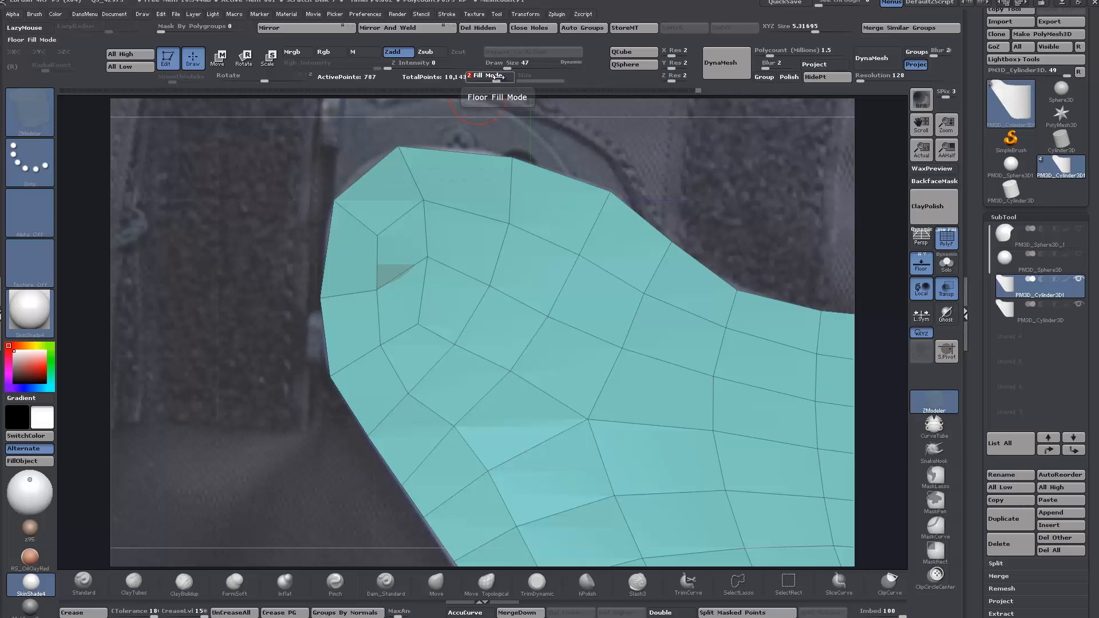
pyautogui.moveTo(498, 82); pyautogui.dragTo(510, 82)
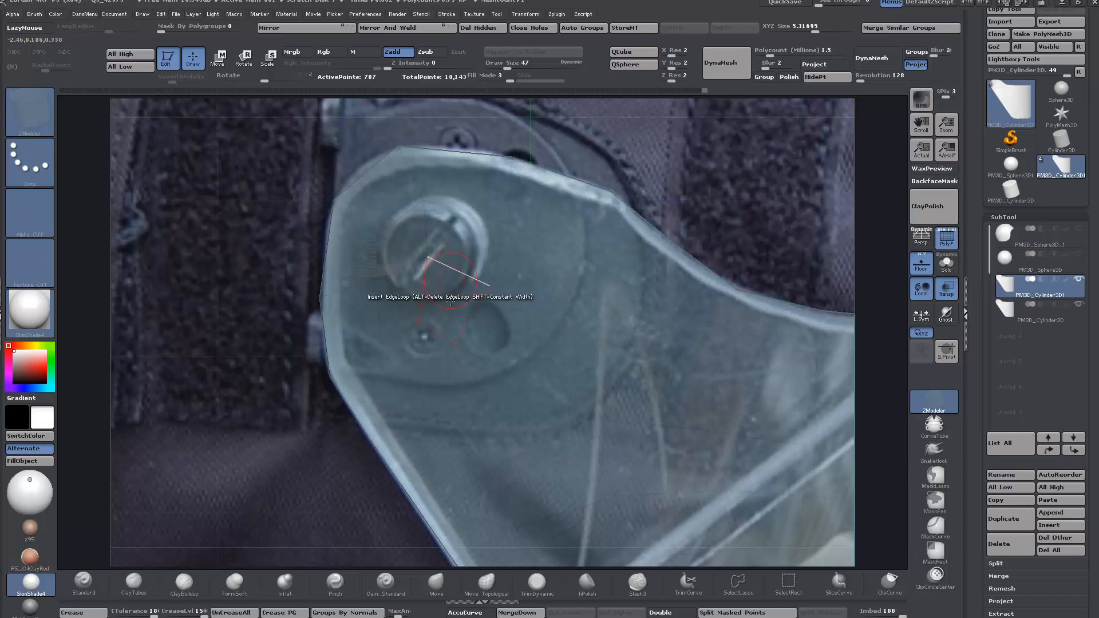
pyautogui.keyDown('alt'); pyautogui.moveTo(512, 363); pyautogui.dragTo(517, 385, button='right'); pyautogui.keyUp('alt')
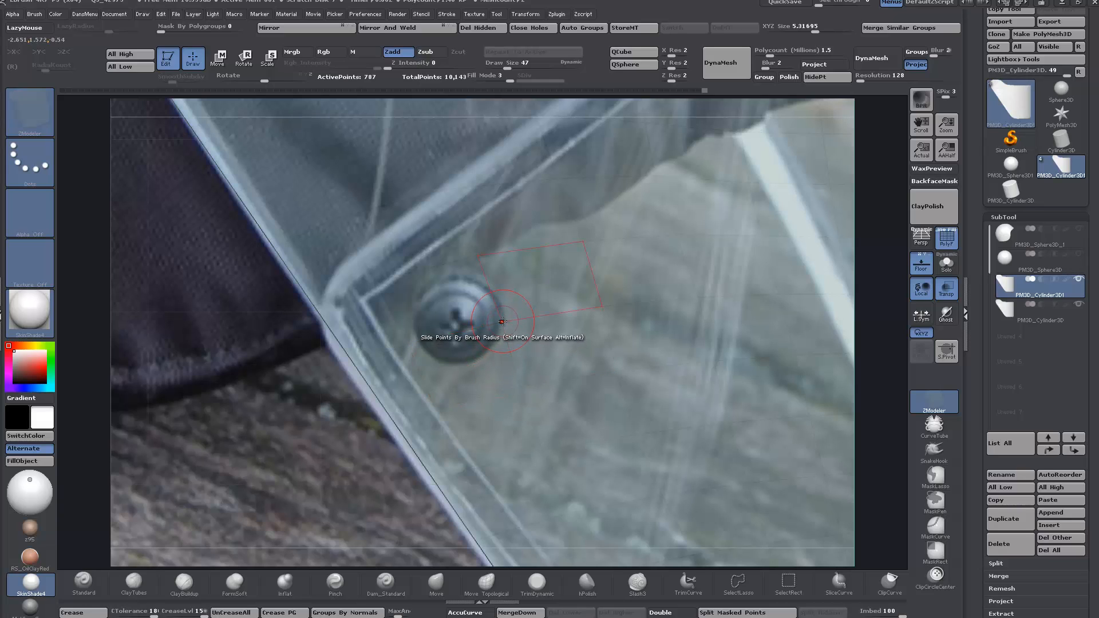
pyautogui.click(460, 332)
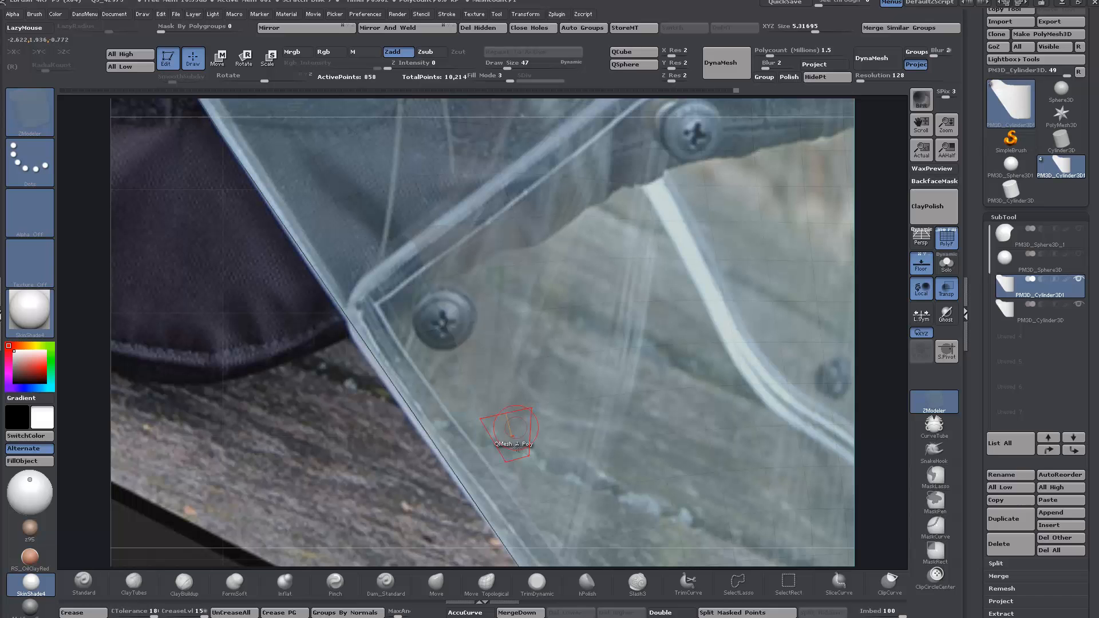
pyautogui.moveTo(564, 462)
pyautogui.keyDown('ctrl'); pyautogui.mouseDown(button='right')
pyautogui.moveTo(571, 397)
pyautogui.moveTo(517, 333)
pyautogui.moveTo(532, 320)
pyautogui.mouseUp(button='right'); pyautogui.keyUp('ctrl')
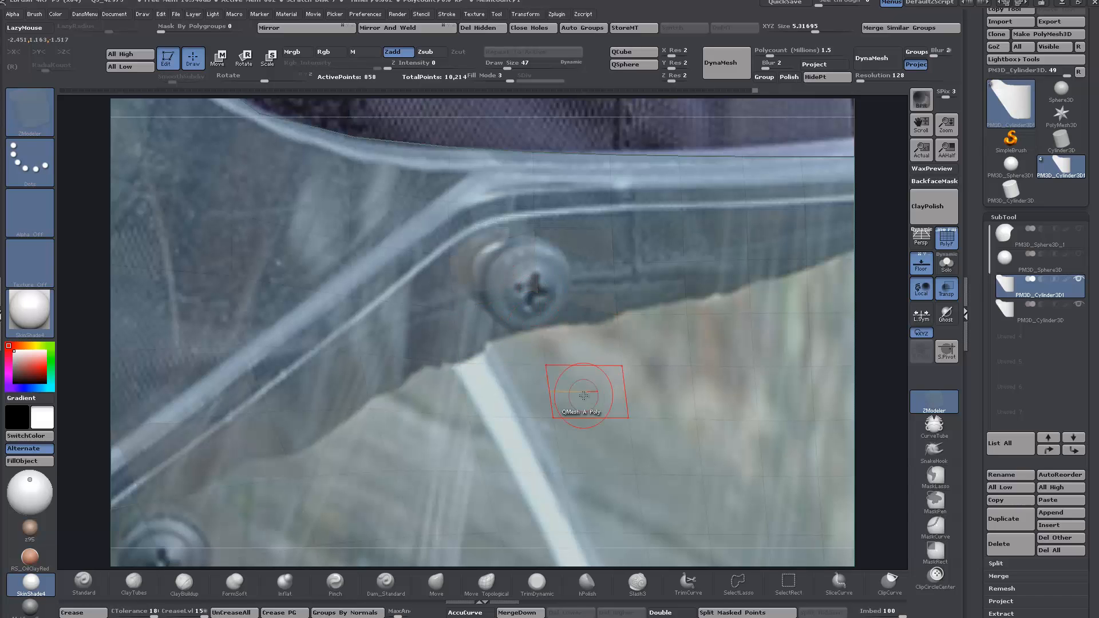
pyautogui.keyDown('ctrl'); pyautogui.moveTo(585, 394); pyautogui.dragTo(501, 238, button='right'); pyautogui.keyUp('ctrl')
pyautogui.keyDown('alt'); pyautogui.moveTo(563, 435); pyautogui.dragTo(538, 449, button='right'); pyautogui.keyUp('alt')
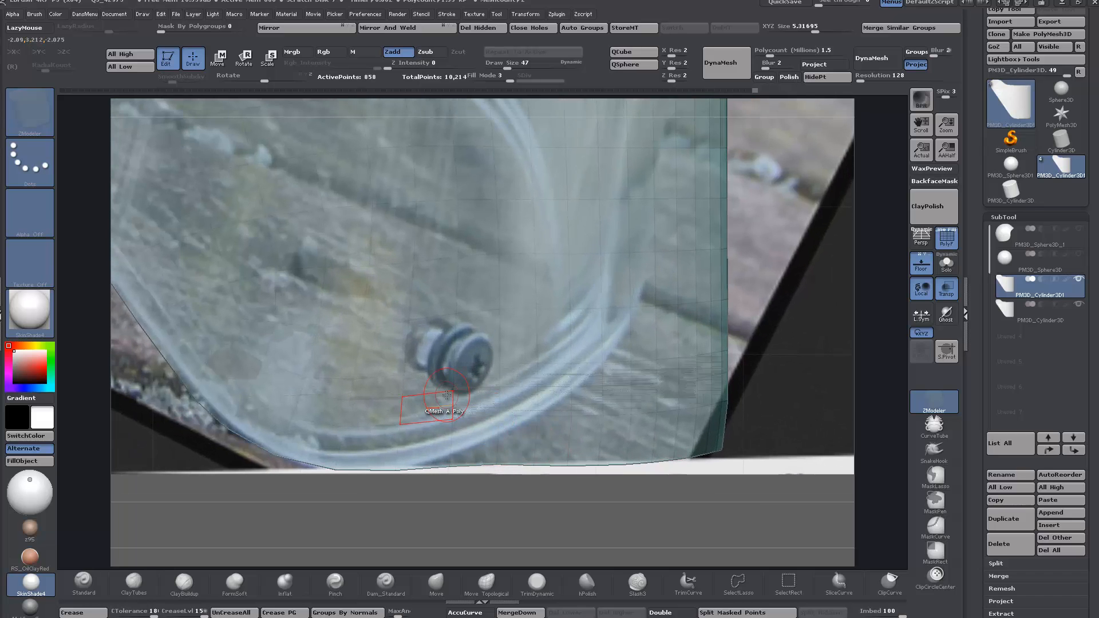
# Hide the original visor cylinder subtool below the duplicate, turning the floor display off only while checking the mesh
pyautogui.moveTo(593, 498); pyautogui.dragTo(853, 262, button='right')
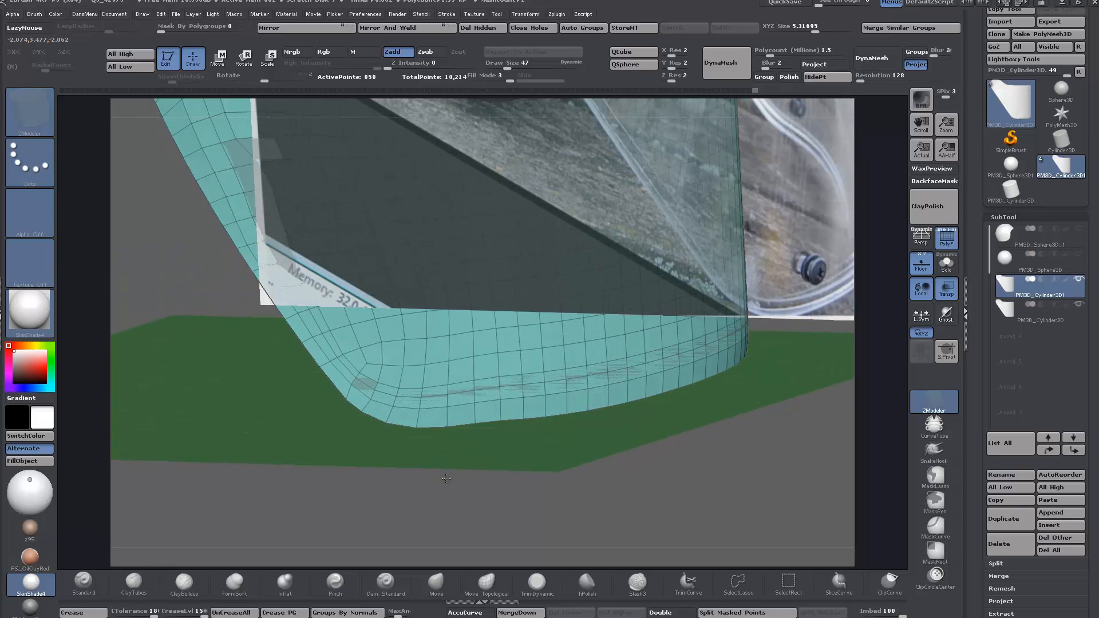
pyautogui.click(918, 267)
pyautogui.press('f')
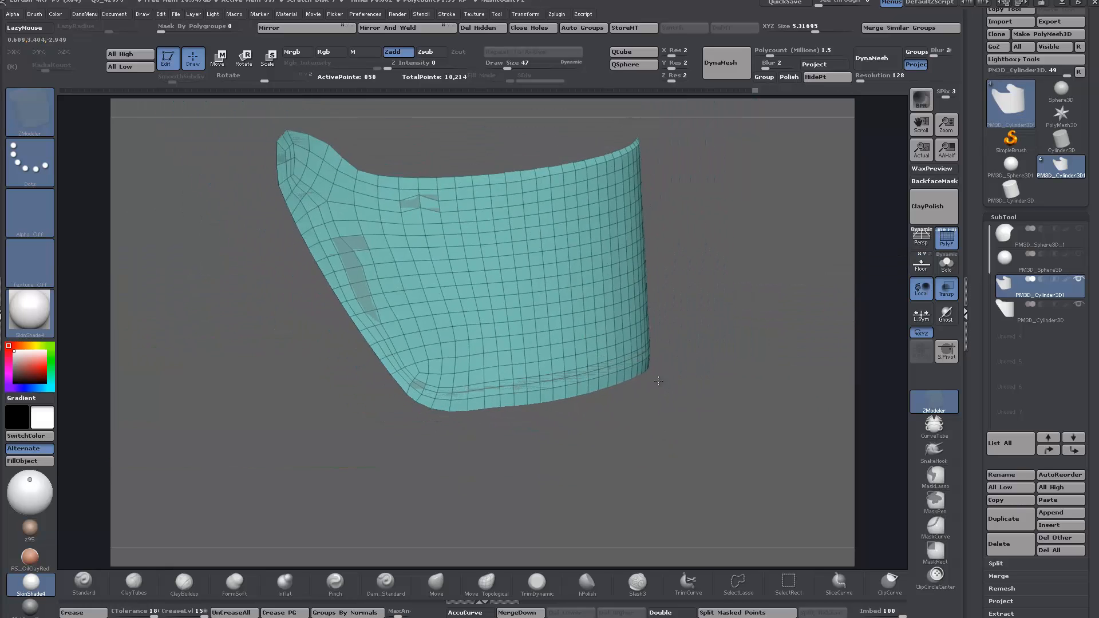
pyautogui.click(1077, 307)
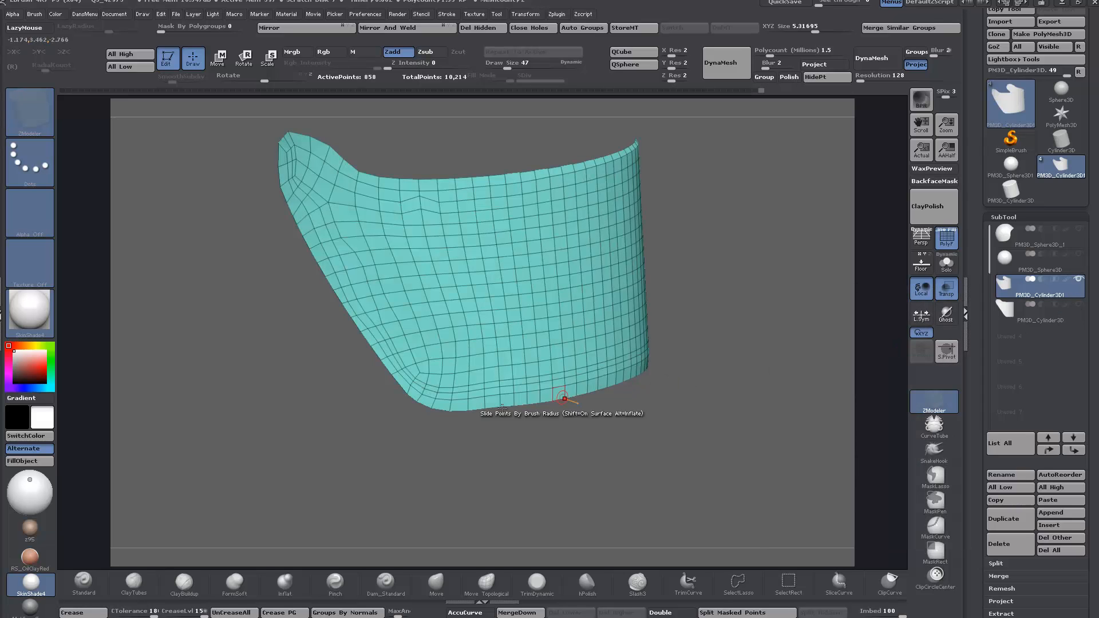
pyautogui.scroll(5, 449, 423)
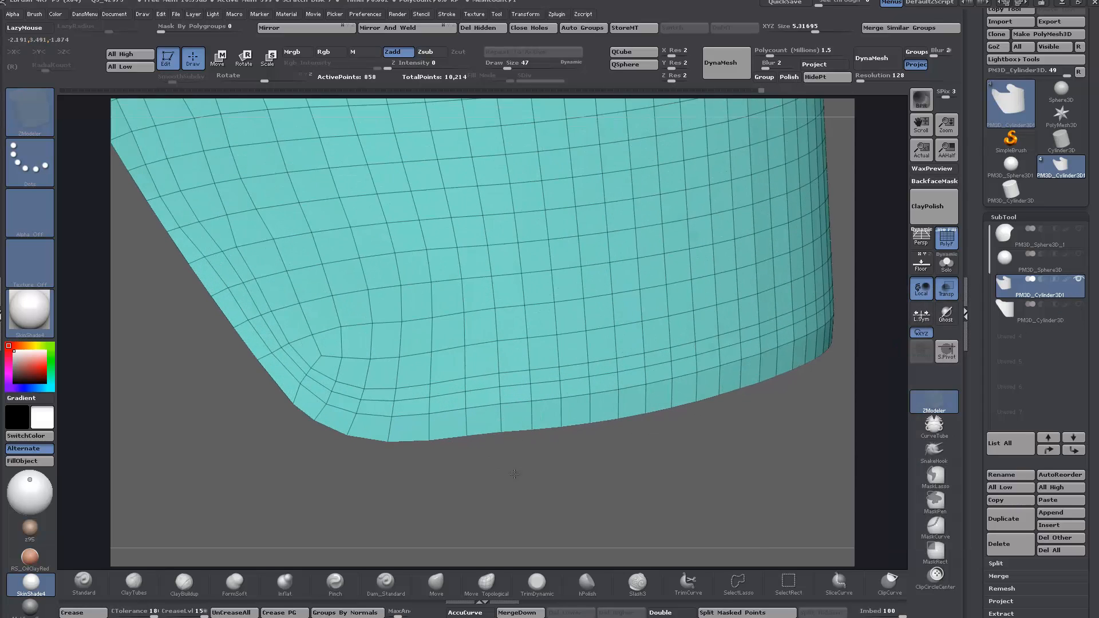
pyautogui.click(920, 264)
# Set the ZModeler point action to Split and split a mesh point near the visor's lower rear corner
pyautogui.moveTo(363, 405); pyautogui.dragTo(392, 393, button='right')
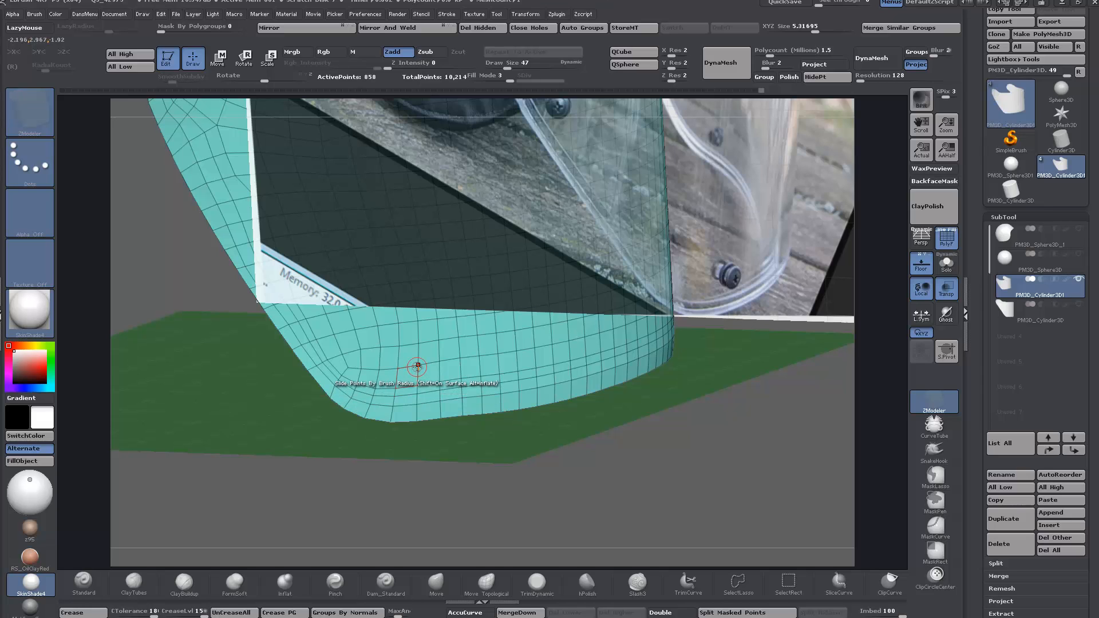
pyautogui.scroll(3, 417, 366)
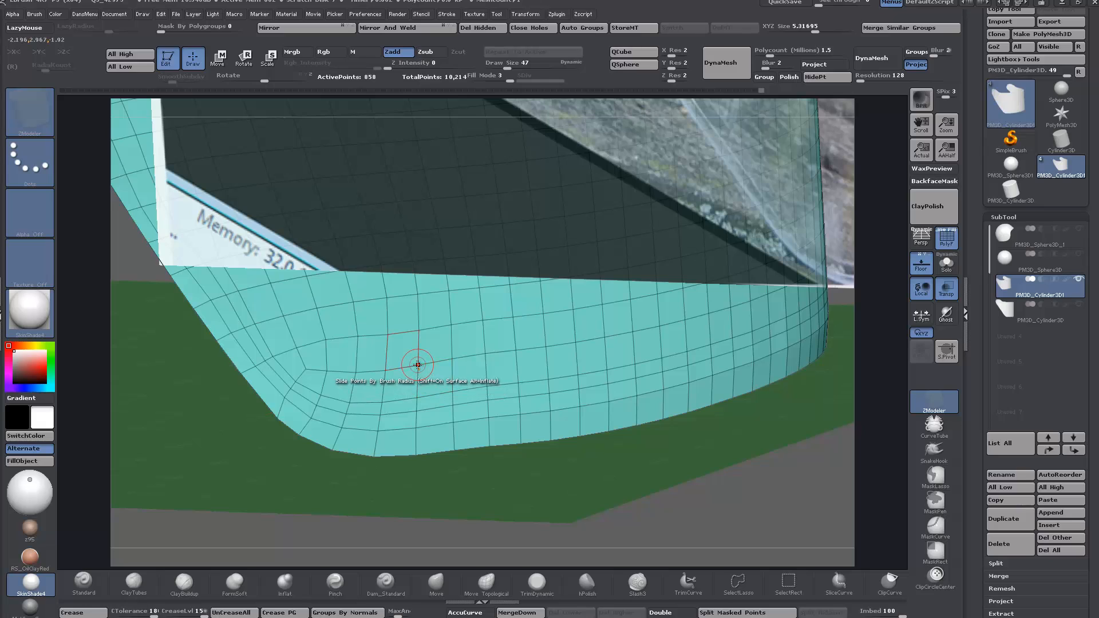
pyautogui.press('space')
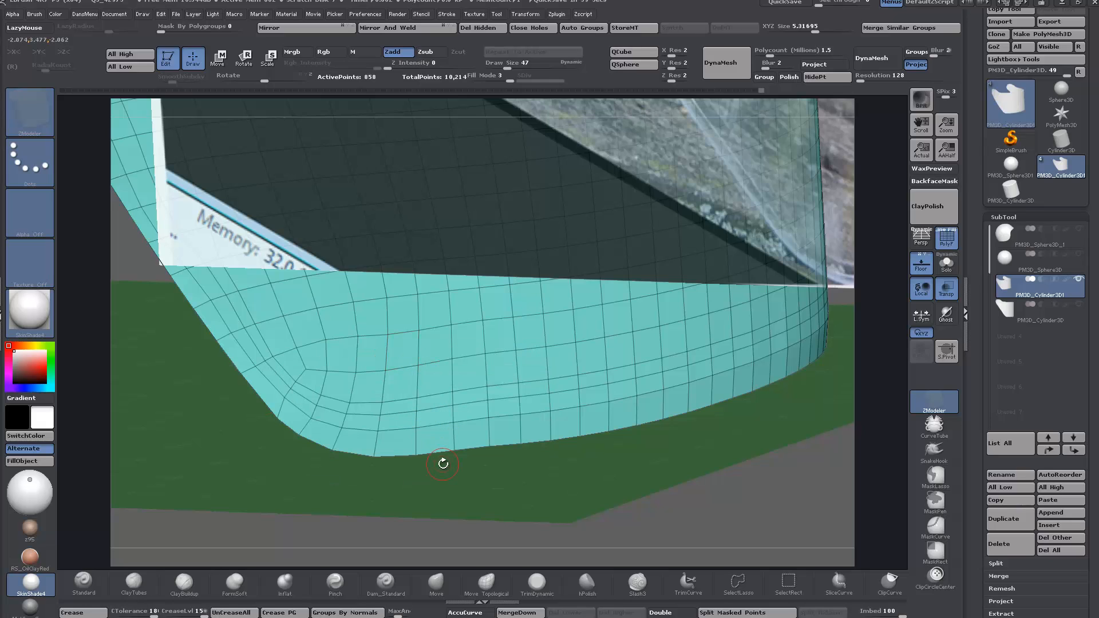
pyautogui.press('space')
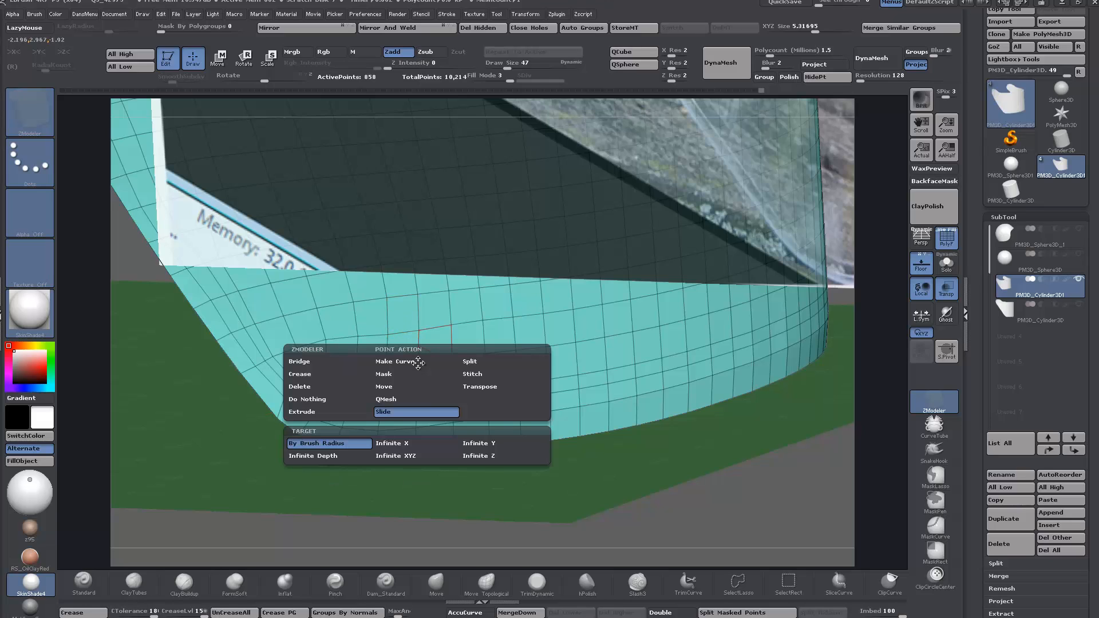
pyautogui.click(471, 361)
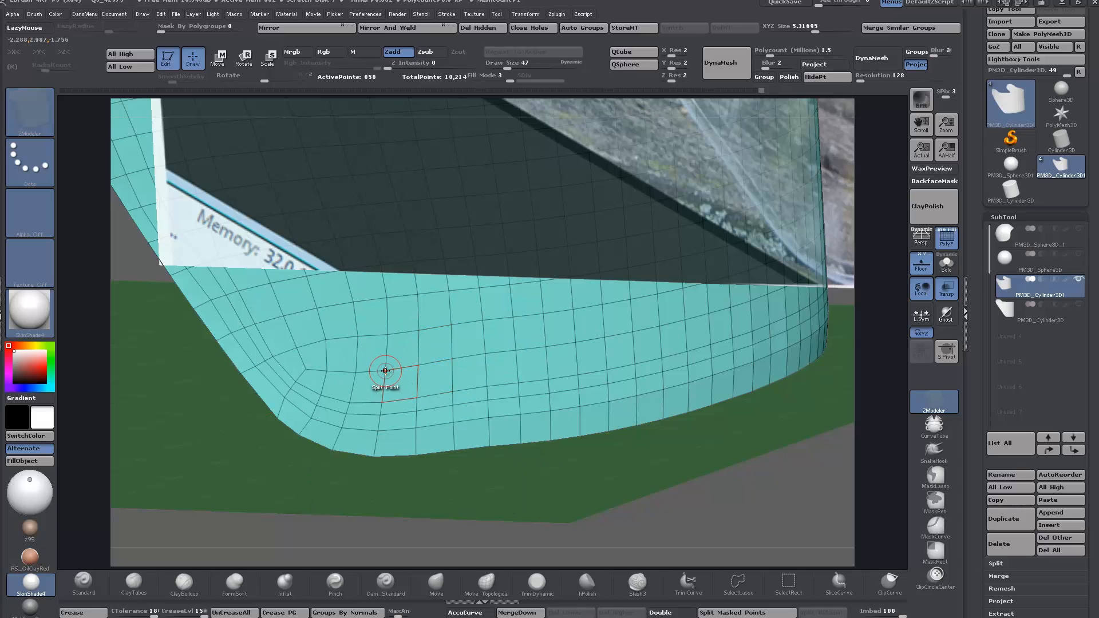
pyautogui.moveTo(386, 370); pyautogui.dragTo(387, 361)
# Split another visor mesh point at the rear screw in the reference photo to form a circular face there
pyautogui.moveTo(306, 368); pyautogui.dragTo(495, 437, button='right')
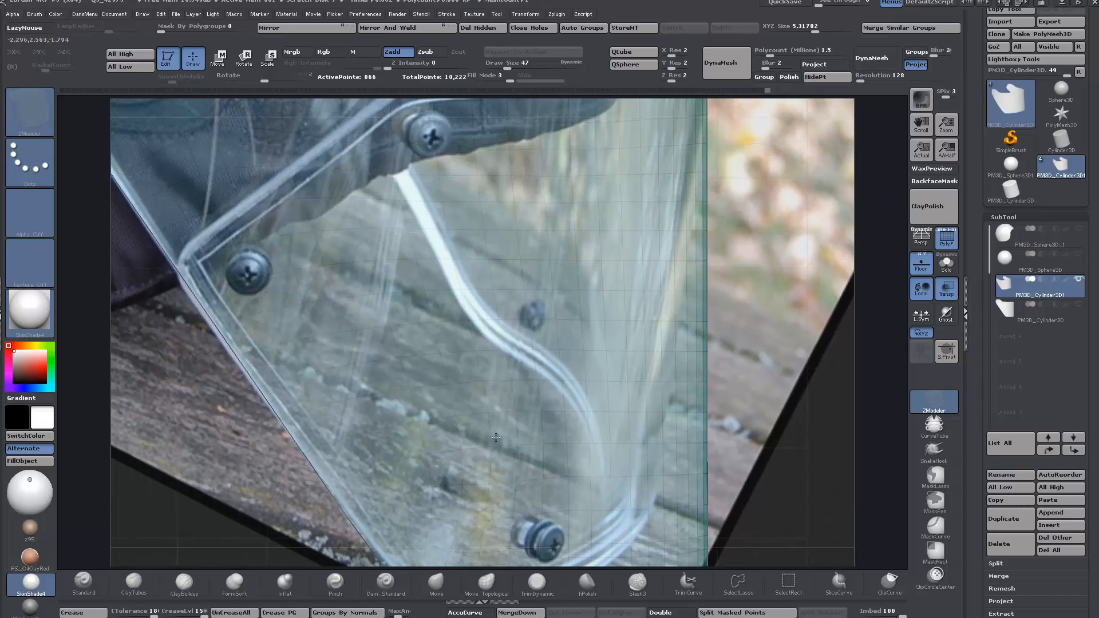
pyautogui.press('f')
pyautogui.scroll(3, 429, 413)
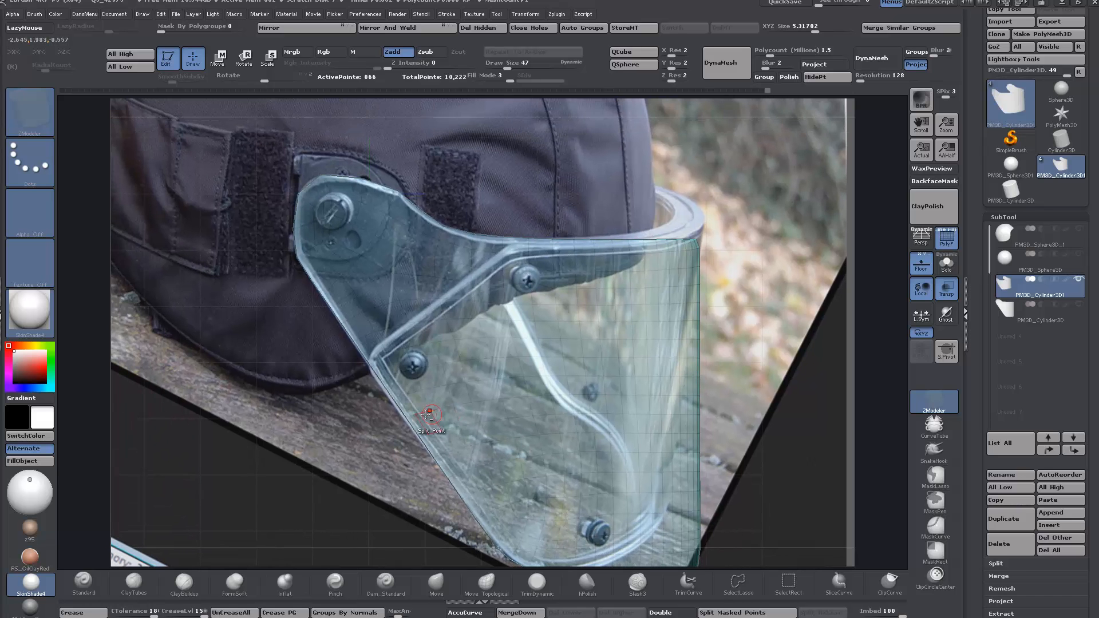
pyautogui.scroll(6, 458, 445)
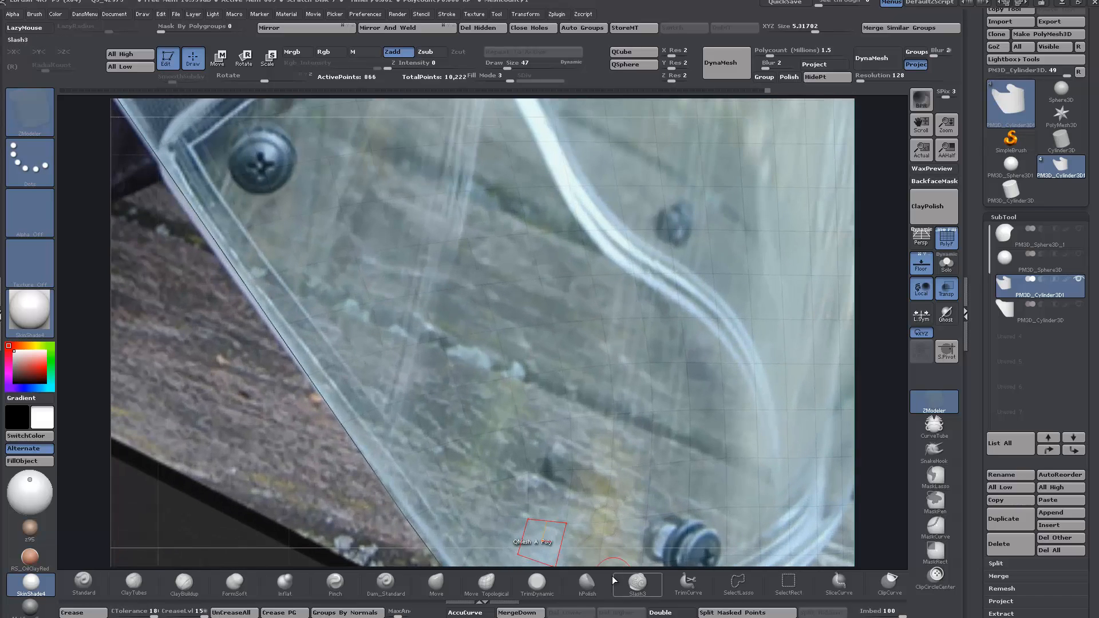
pyautogui.scroll(3, 528, 373)
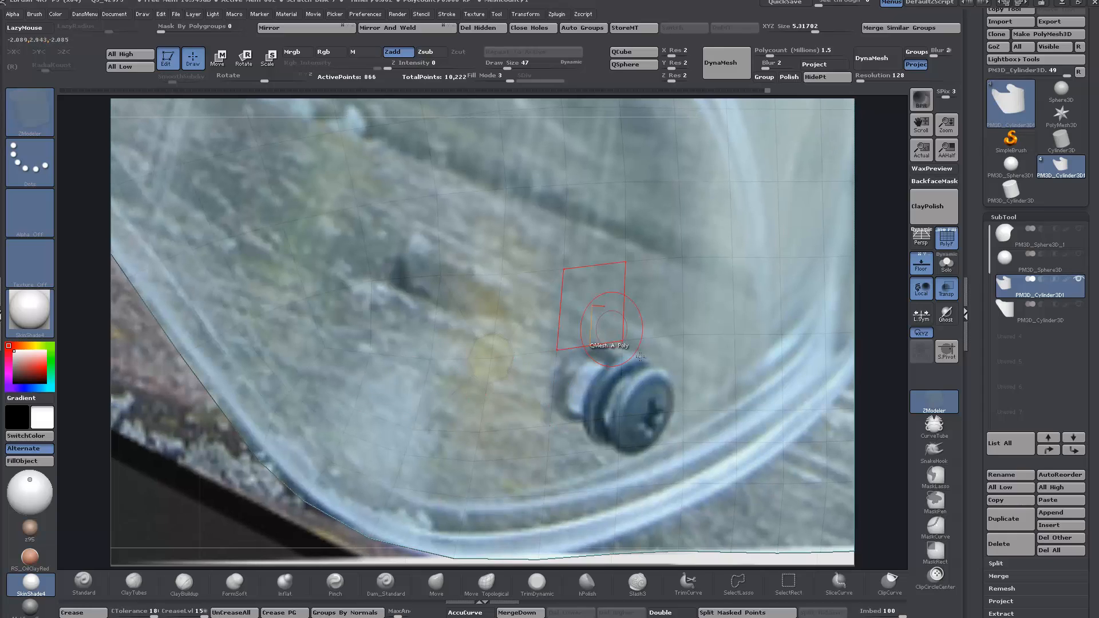
pyautogui.press('ctrl')
pyautogui.keyDown('alt'); pyautogui.moveTo(494, 321); pyautogui.dragTo(804, 538, button='right'); pyautogui.keyUp('alt')
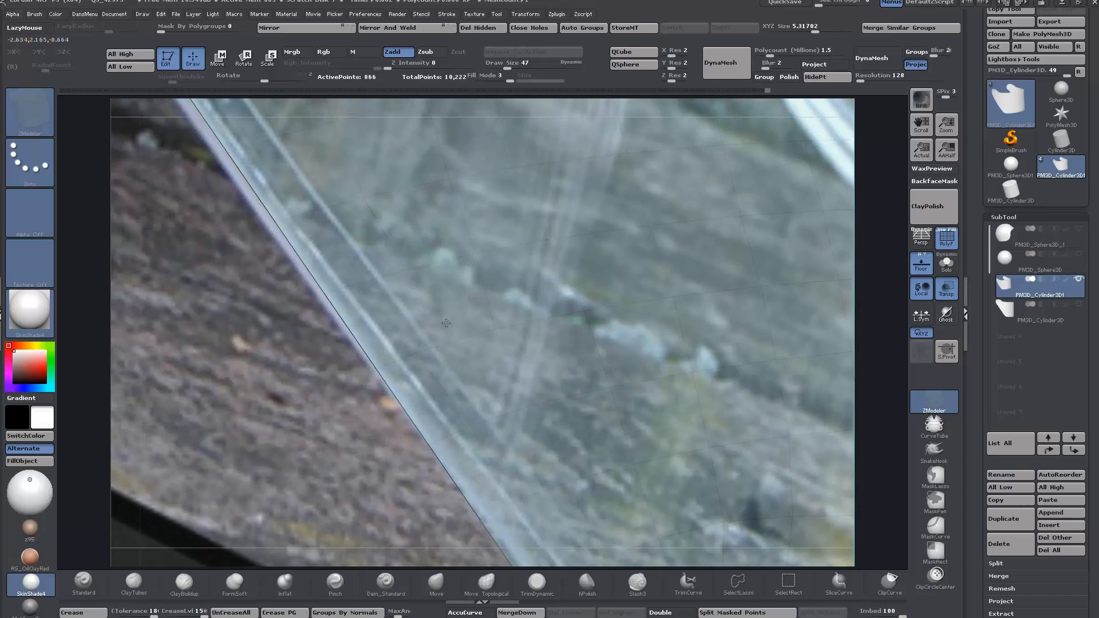
pyautogui.keyDown('alt'); pyautogui.moveTo(446, 323); pyautogui.dragTo(556, 493, button='right'); pyautogui.keyUp('alt')
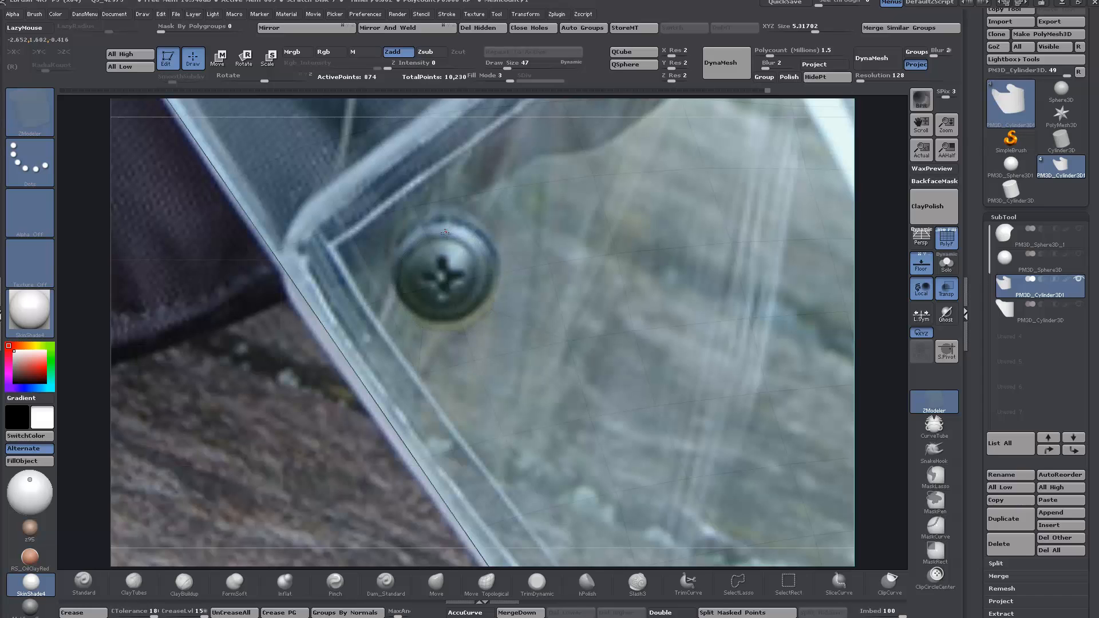
# Slide the visor mesh points by brush radius around the hinge bolt and split the point at its centre into a circular face
pyautogui.keyDown('alt'); pyautogui.moveTo(445, 233); pyautogui.dragTo(658, 520, button='right'); pyautogui.keyUp('alt')
pyautogui.keyDown('alt'); pyautogui.moveTo(382, 220); pyautogui.dragTo(487, 434, button='right'); pyautogui.keyUp('alt')
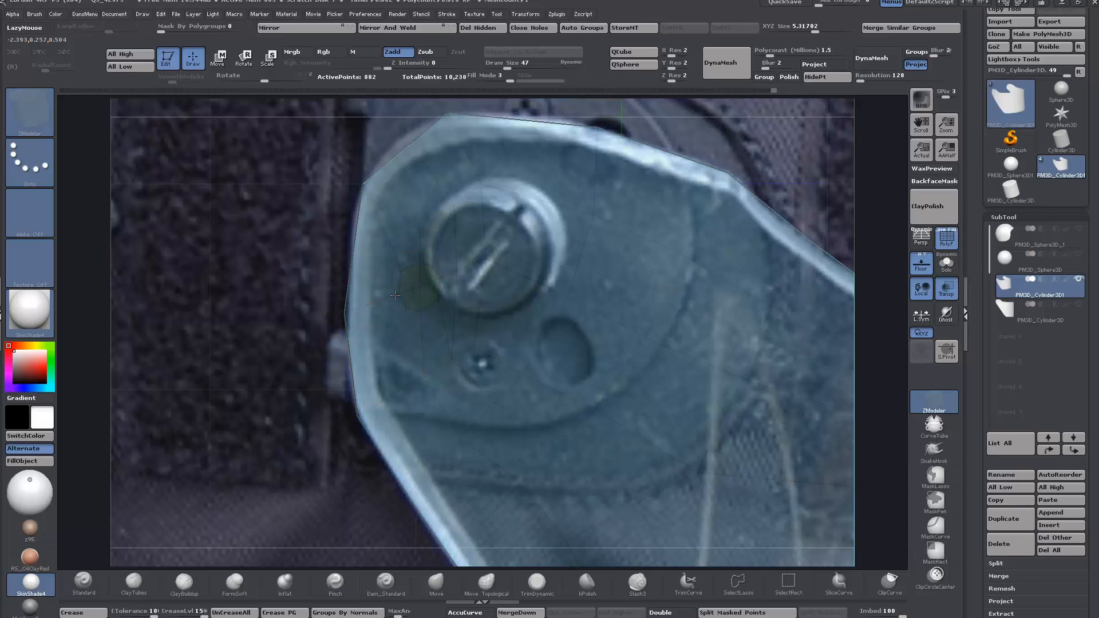
pyautogui.press('space')
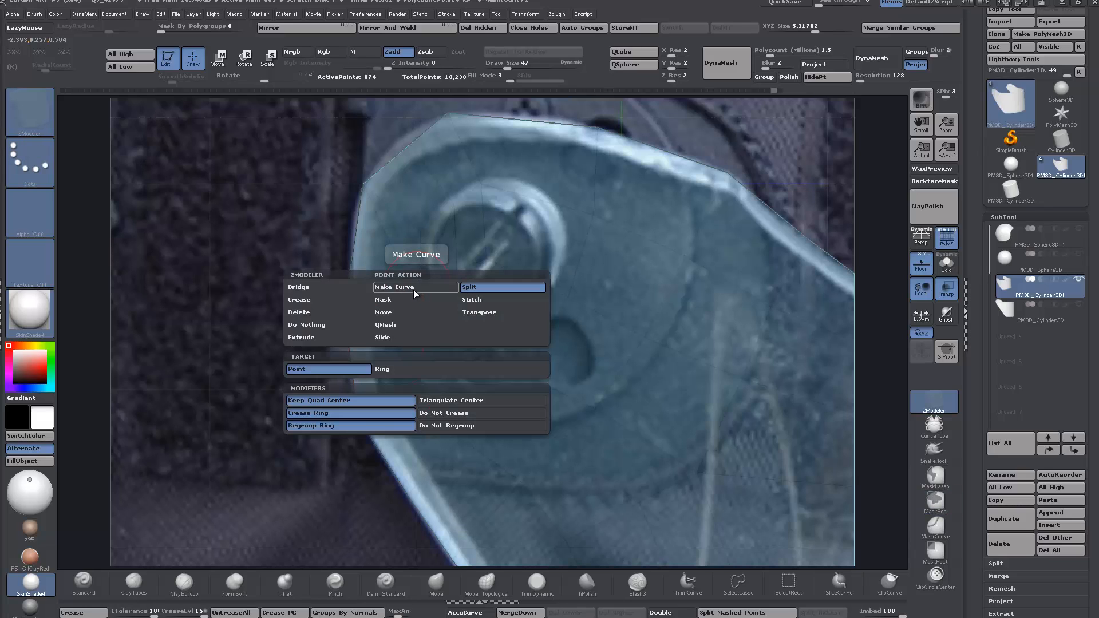
pyautogui.click(382, 337)
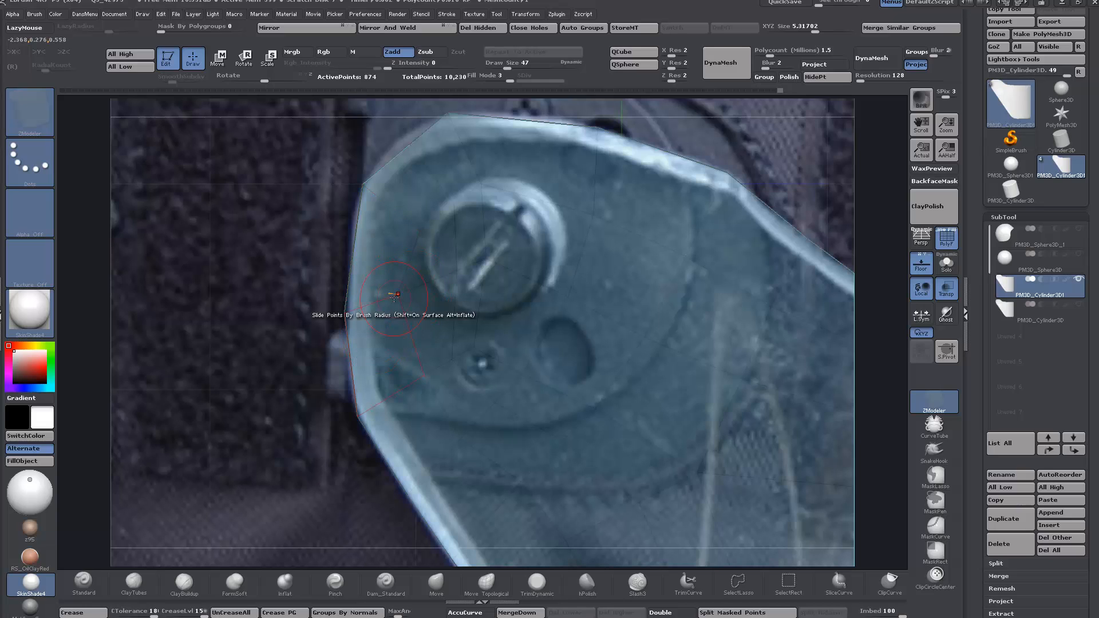
pyautogui.moveTo(392, 298); pyautogui.dragTo(399, 204)
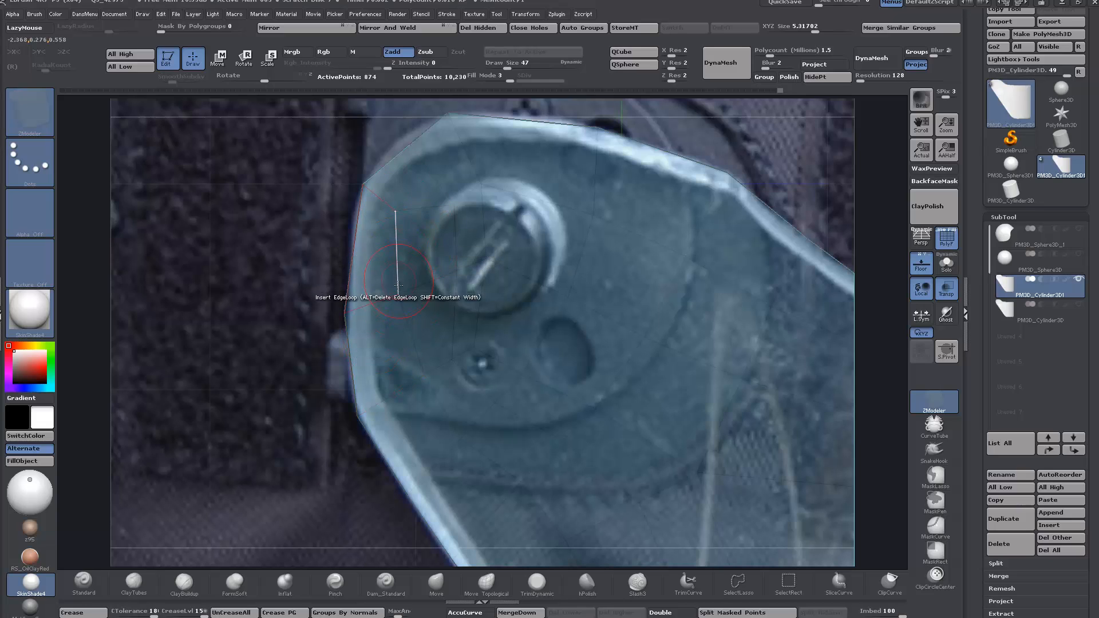
pyautogui.moveTo(398, 296); pyautogui.dragTo(380, 300)
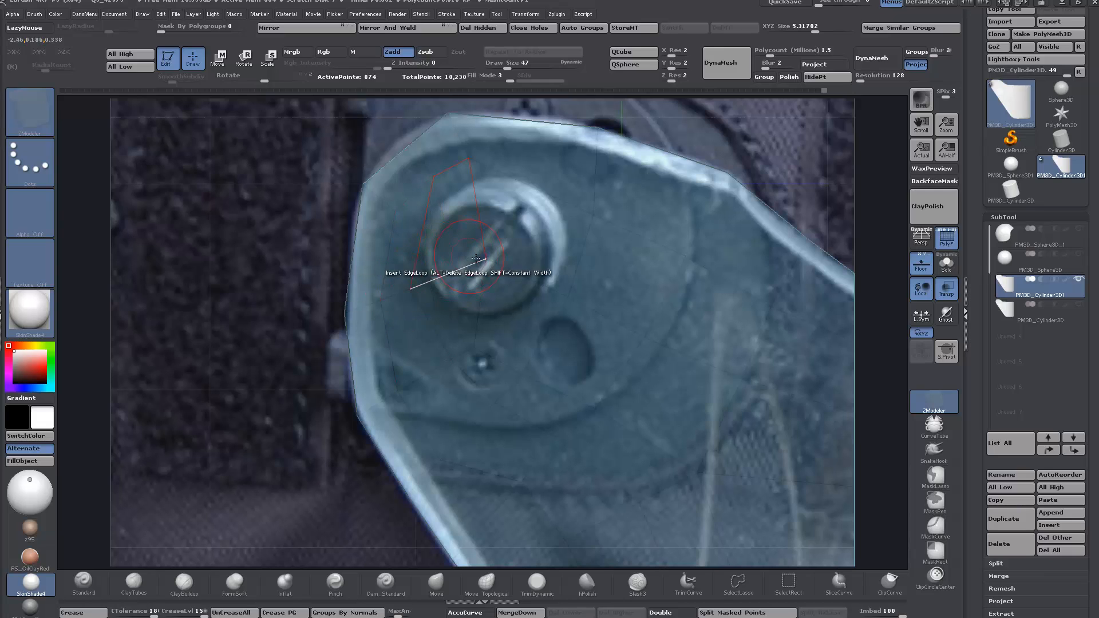
pyautogui.press('space')
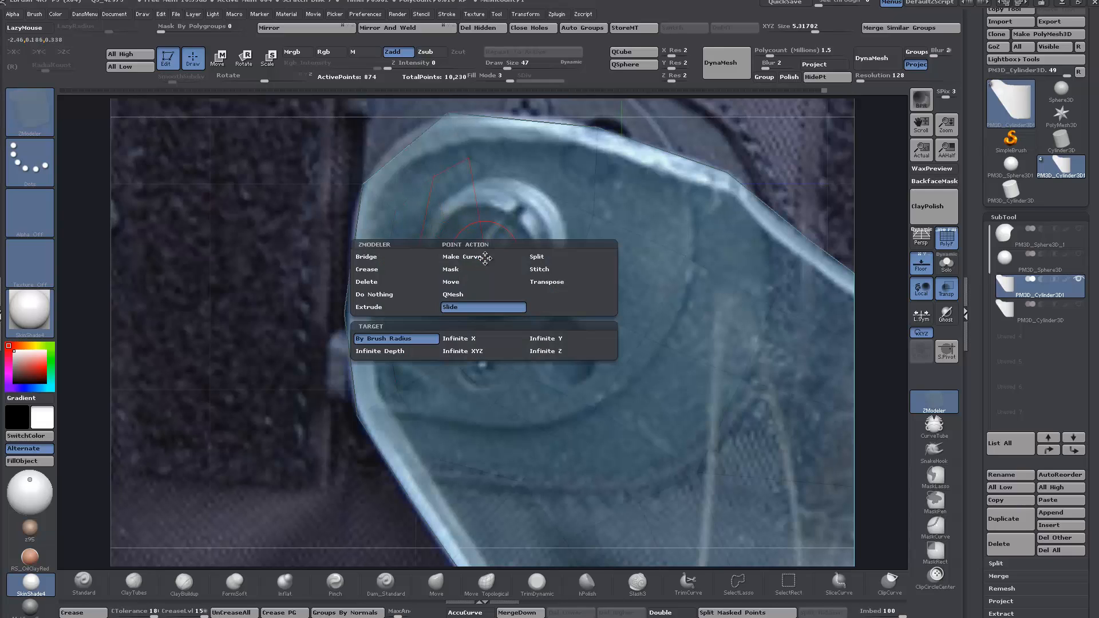
pyautogui.click(534, 255)
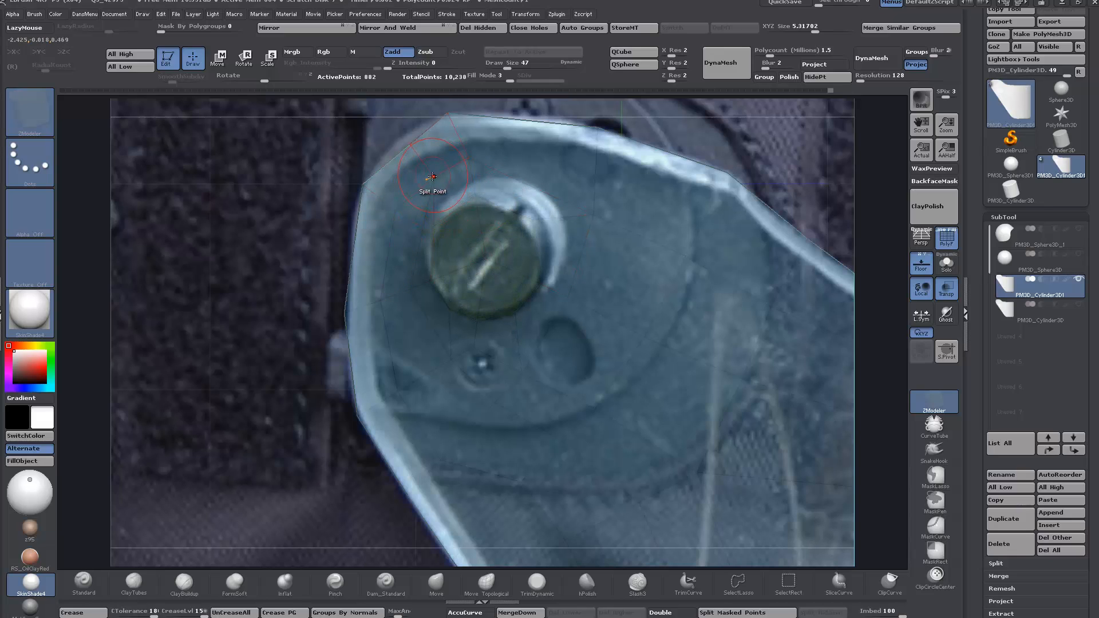
# Return the ZModeler point action to Slide by brush radius and fit the mesh points to the upper screw in the reference photo
pyautogui.press('space')
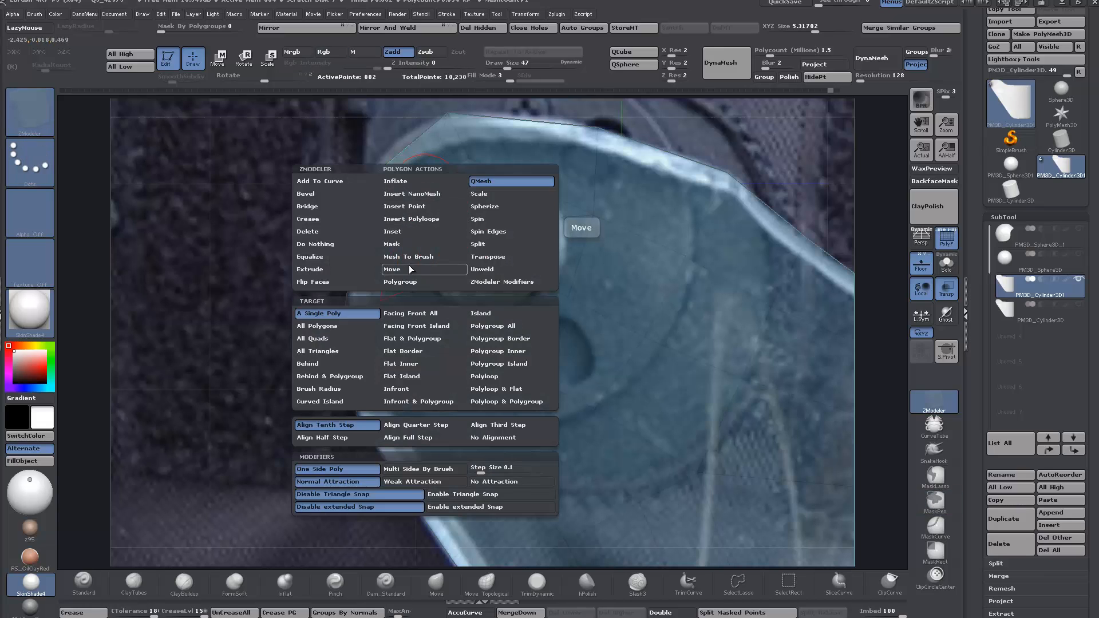
pyautogui.click(427, 178)
pyautogui.press('space')
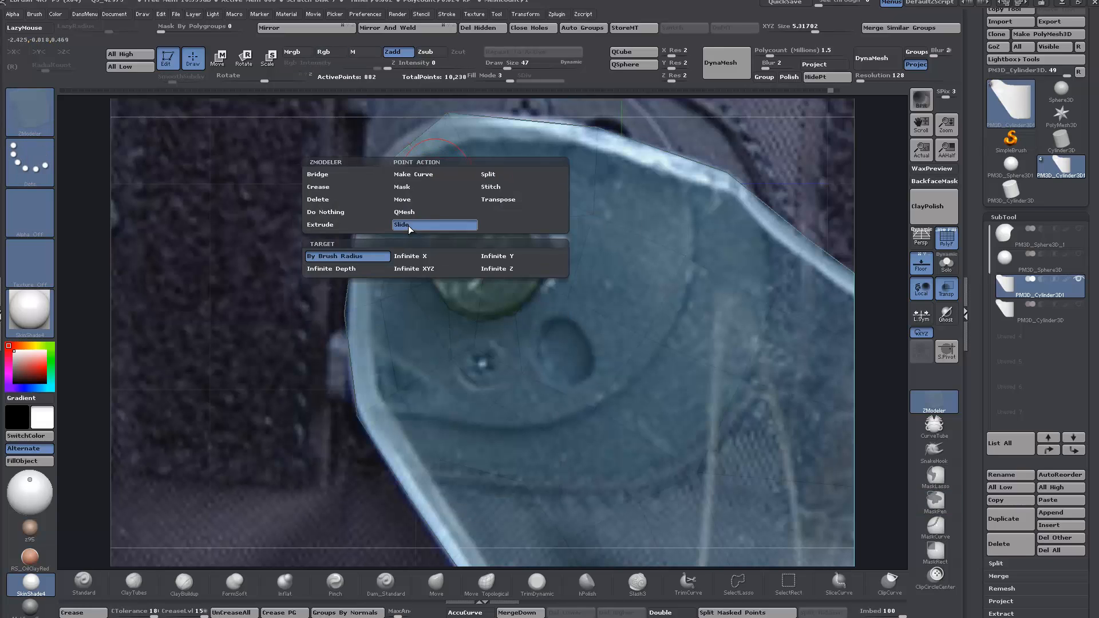
pyautogui.click(407, 226)
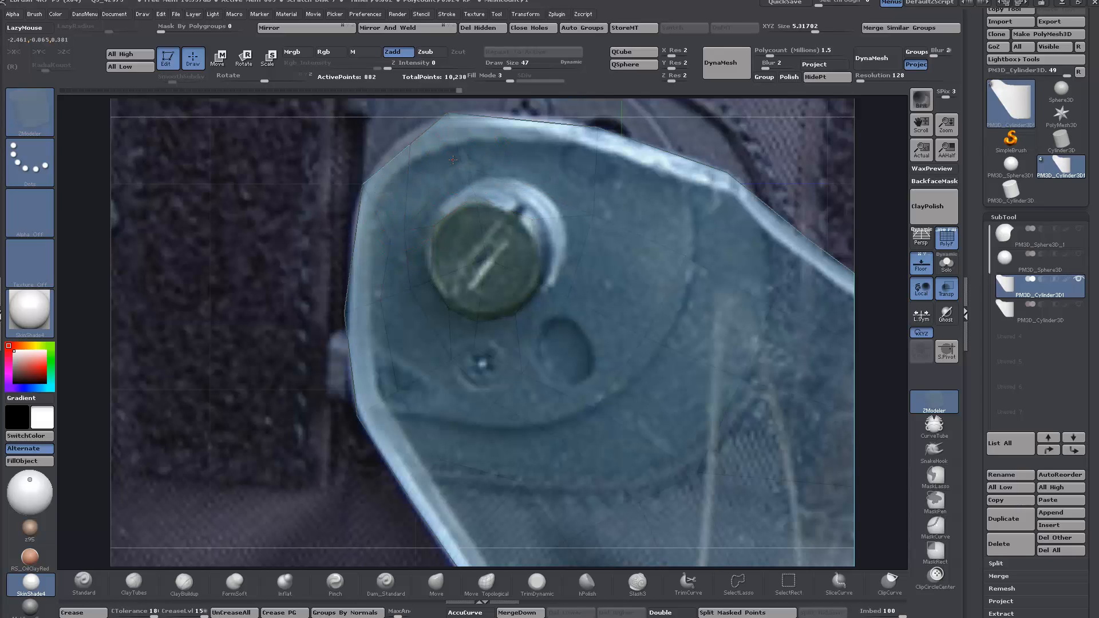
pyautogui.keyDown('ctrl'); pyautogui.moveTo(466, 207); pyautogui.dragTo(447, 159, button='right'); pyautogui.keyUp('ctrl')
pyautogui.moveTo(459, 233); pyautogui.dragTo(782, 181, button='right')
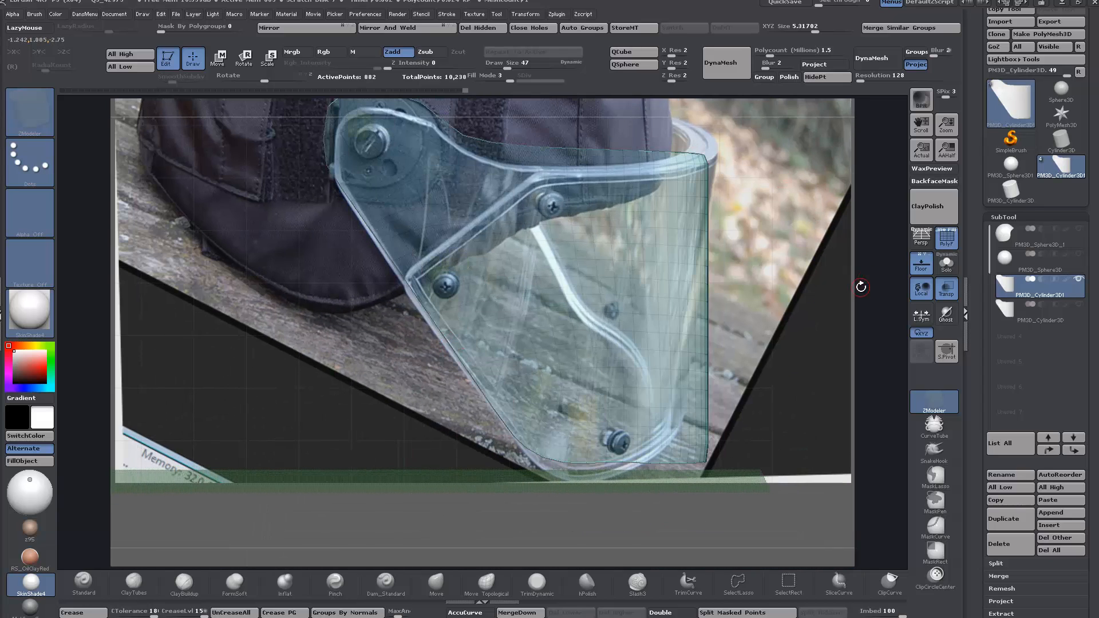
pyautogui.click(921, 266)
pyautogui.moveTo(813, 311); pyautogui.dragTo(804, 316)
pyautogui.click(922, 266)
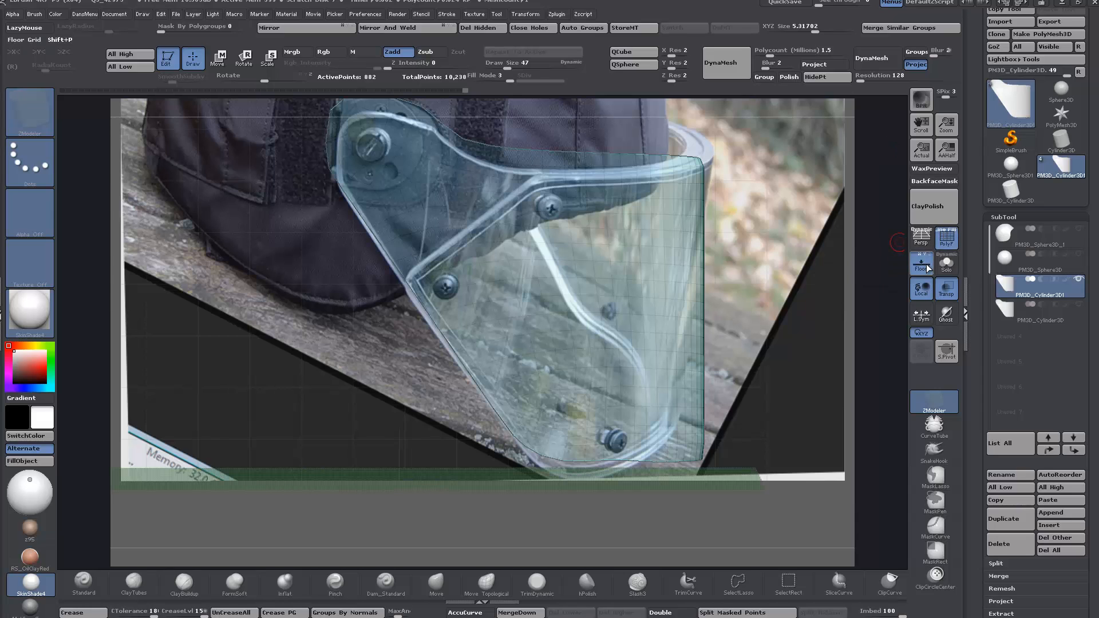
pyautogui.keyDown('ctrl'); pyautogui.moveTo(588, 206); pyautogui.dragTo(518, 318, button='right'); pyautogui.keyUp('ctrl')
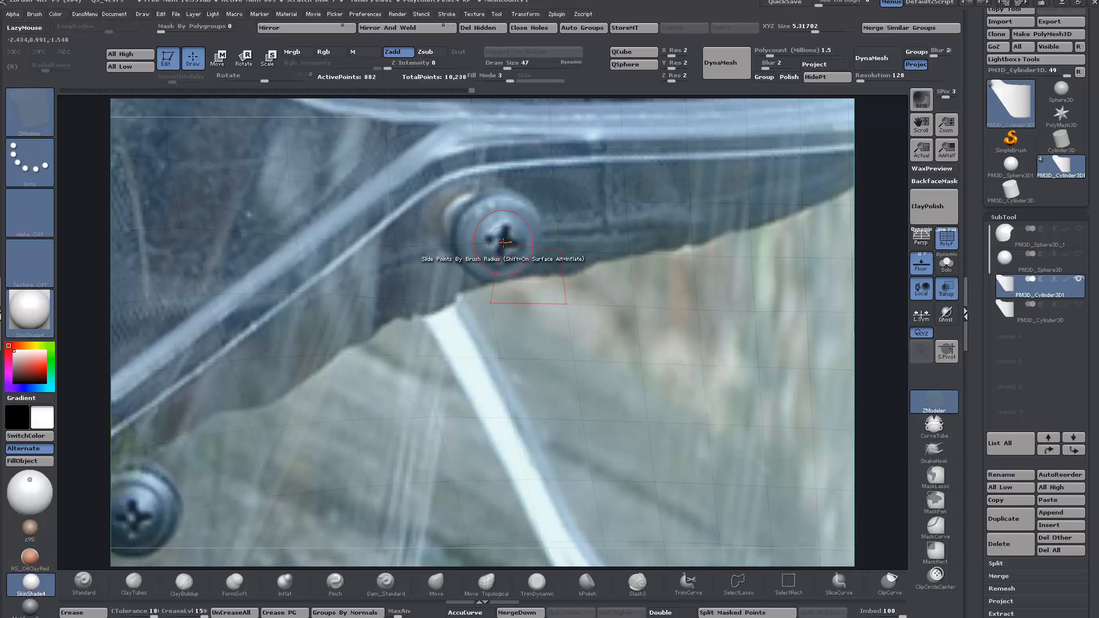
# Split the mesh point at the upper screw into a circular face and turn off the floor display
pyautogui.press('space')
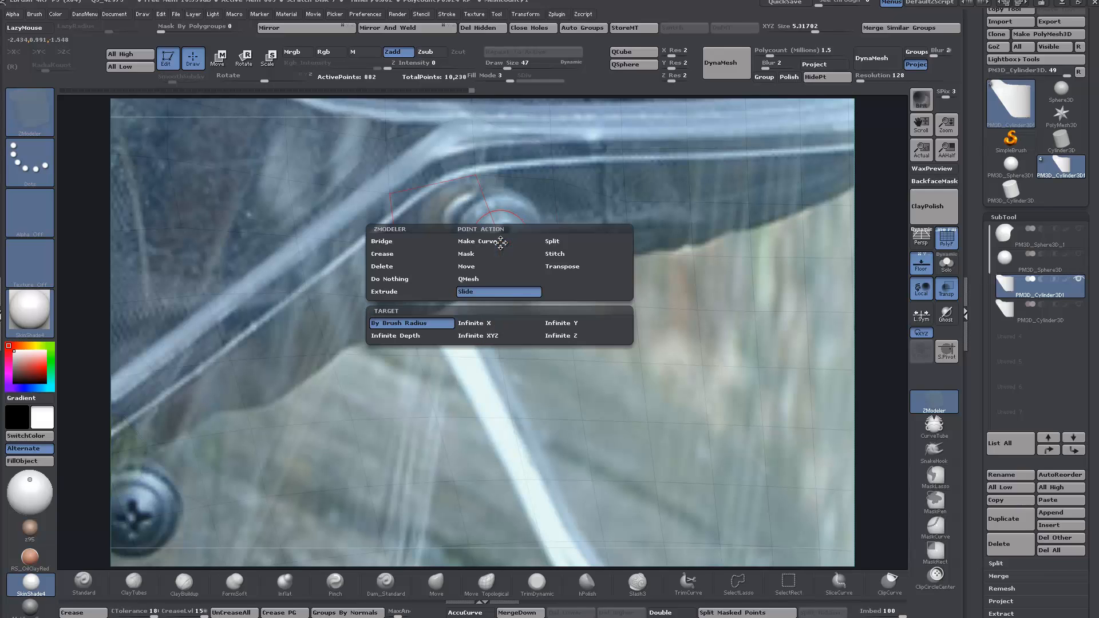
pyautogui.click(551, 241)
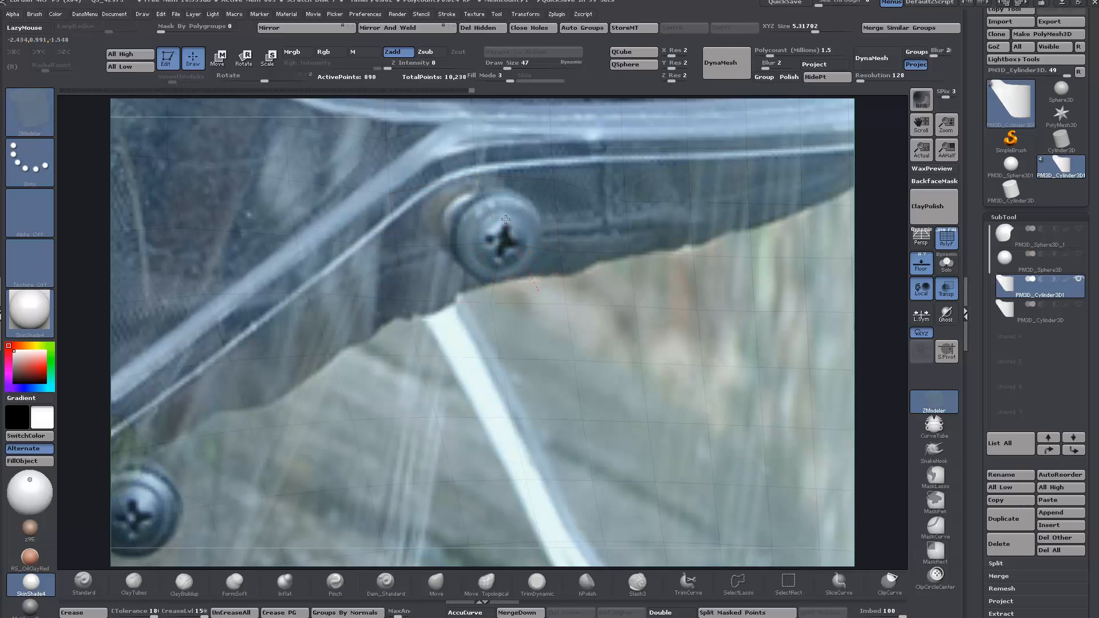
pyautogui.keyDown('alt'); pyautogui.moveTo(514, 185); pyautogui.dragTo(870, 281); pyautogui.keyUp('alt')
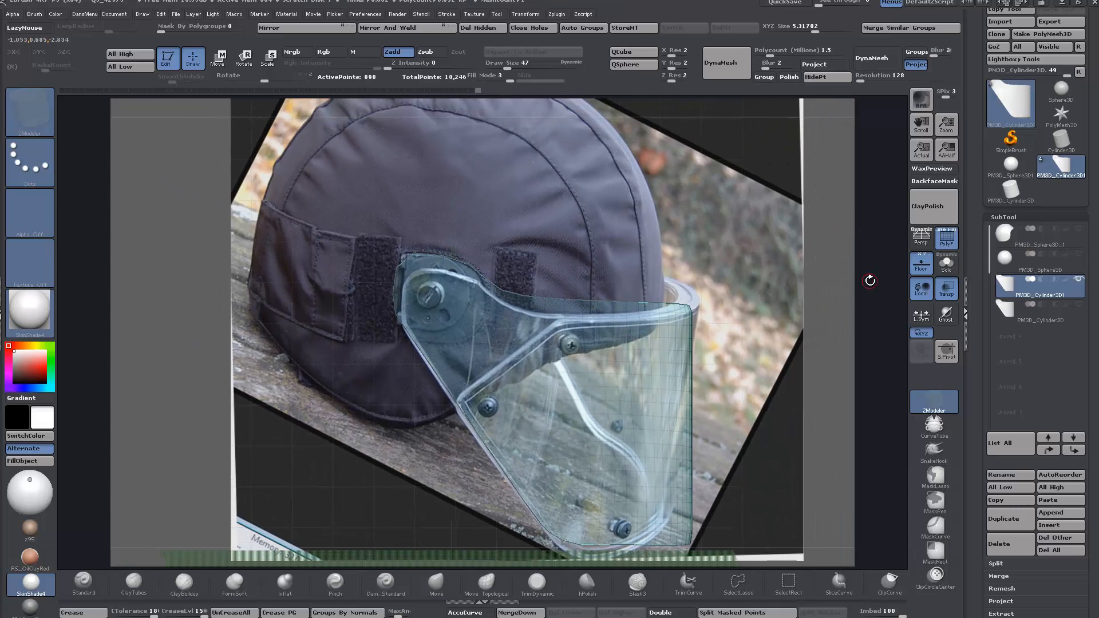
pyautogui.keyDown('alt'); pyautogui.moveTo(750, 442); pyautogui.dragTo(725, 365); pyautogui.keyUp('alt')
pyautogui.click(920, 265)
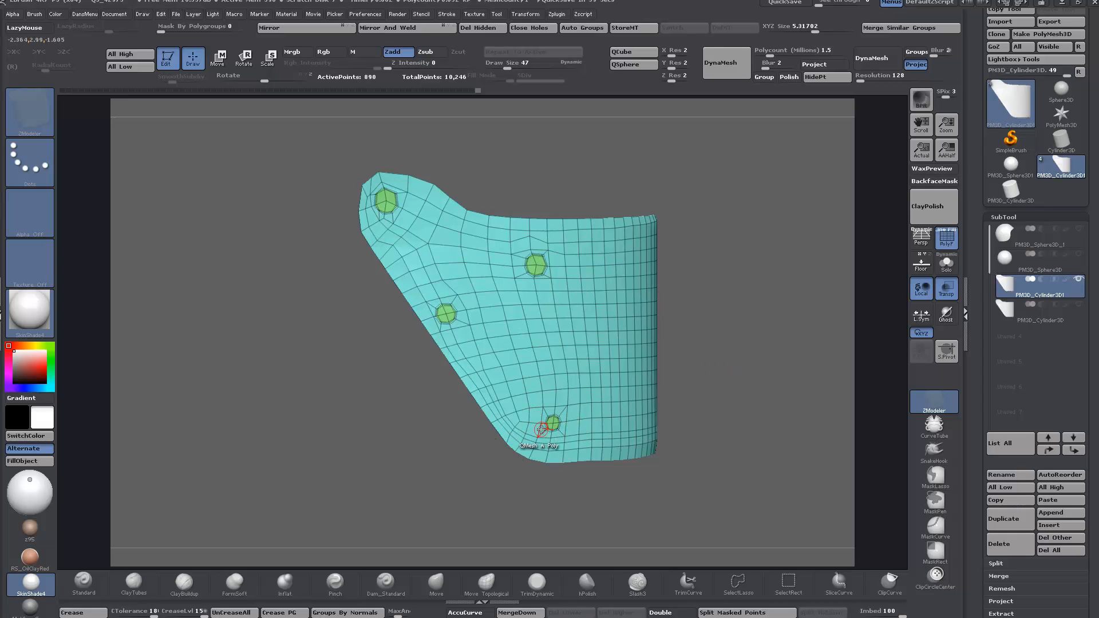
# Try splitting one more mesh point beside the upper screw's circular face, and undo the split
pyautogui.keyDown('alt'); pyautogui.moveTo(664, 413); pyautogui.dragTo(690, 380); pyautogui.keyUp('alt')
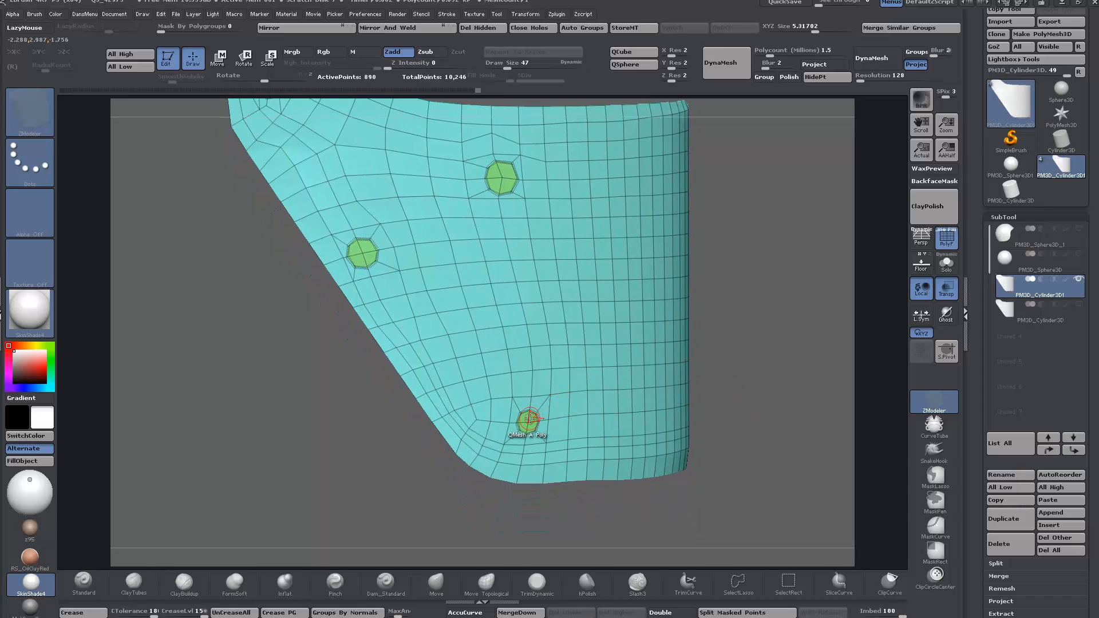
pyautogui.keyDown('alt'); pyautogui.moveTo(747, 355); pyautogui.dragTo(744, 413); pyautogui.keyUp('alt')
pyautogui.press('ctrl')
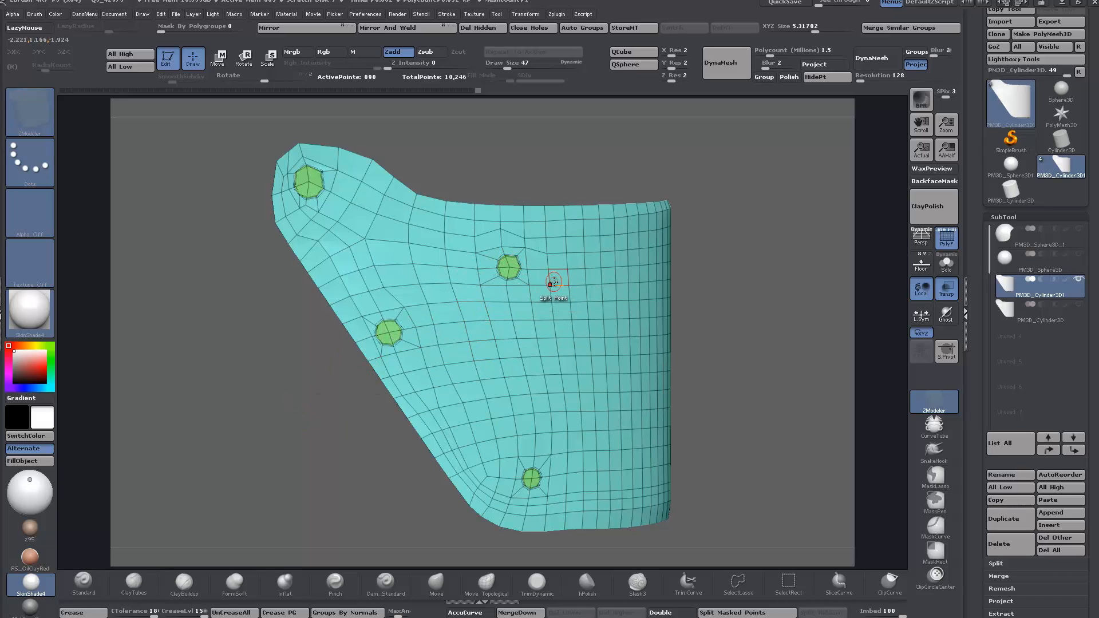
pyautogui.click(571, 321)
pyautogui.press('ctrl')
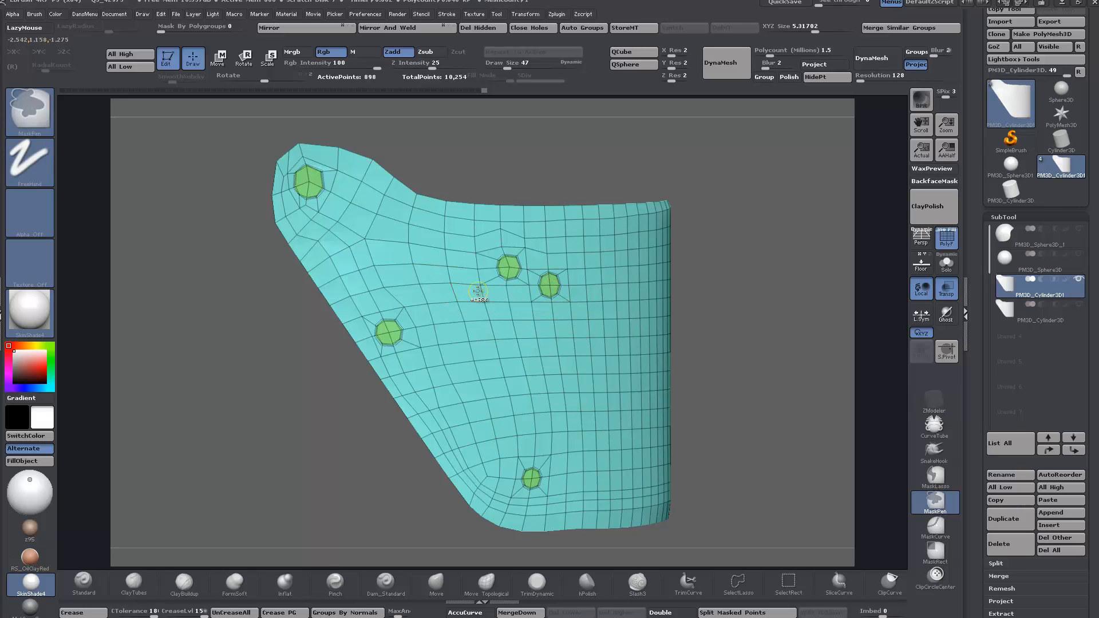
pyautogui.hotkey('ctrl', 'z')
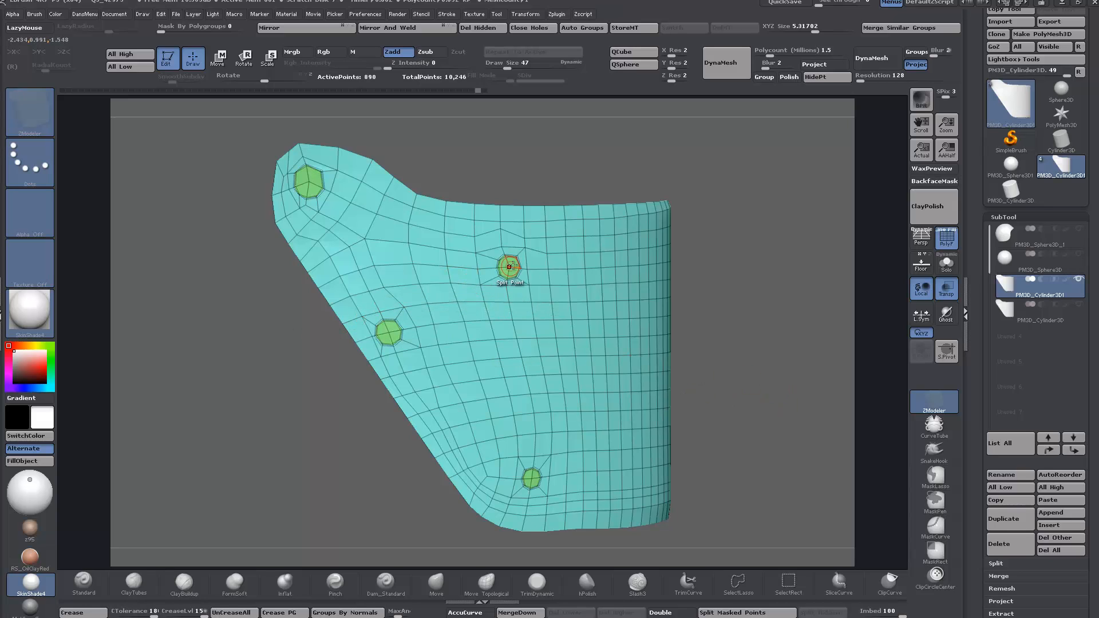
# Set the ZModeler polygon action to Delete with Polygroup All and delete the circular faces to open the screw and bolt holes
pyautogui.press('space')
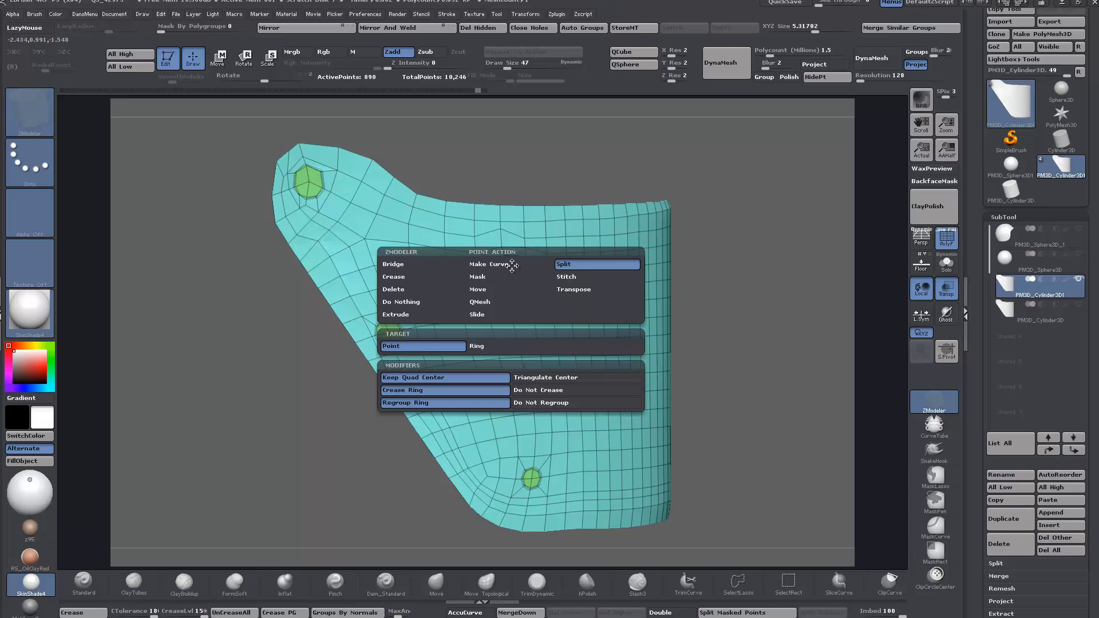
pyautogui.press('space')
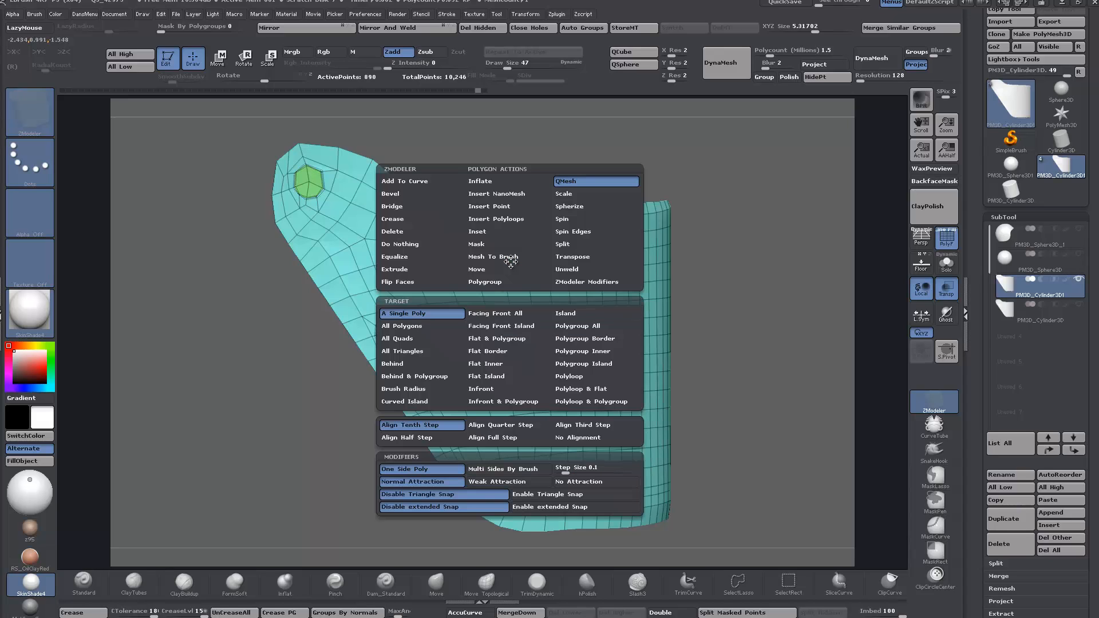
pyautogui.click(405, 231)
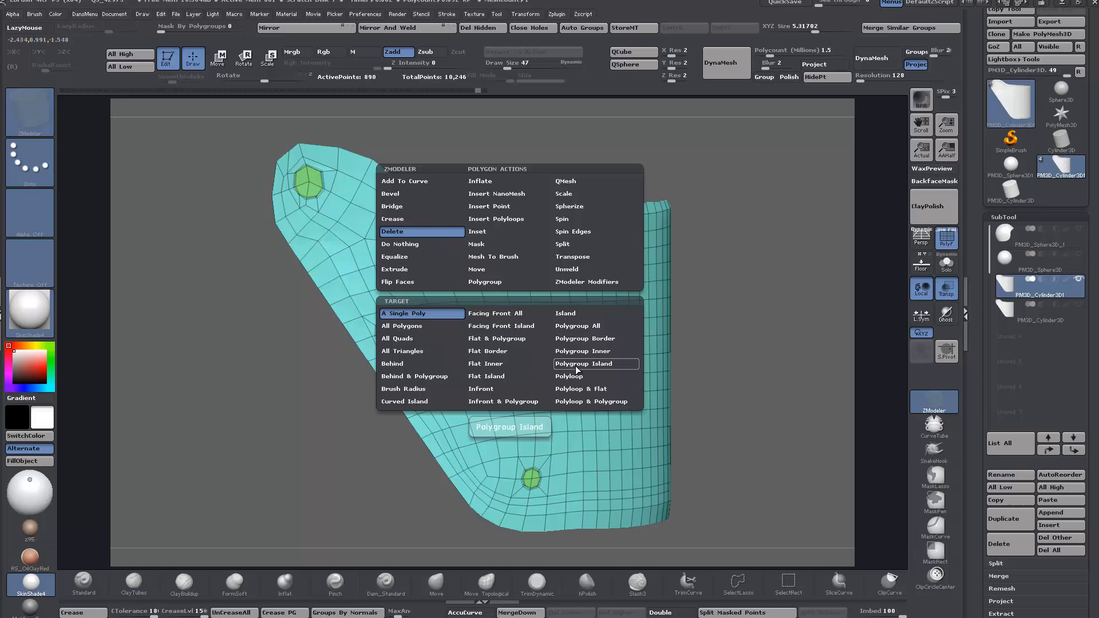
pyautogui.click(572, 325)
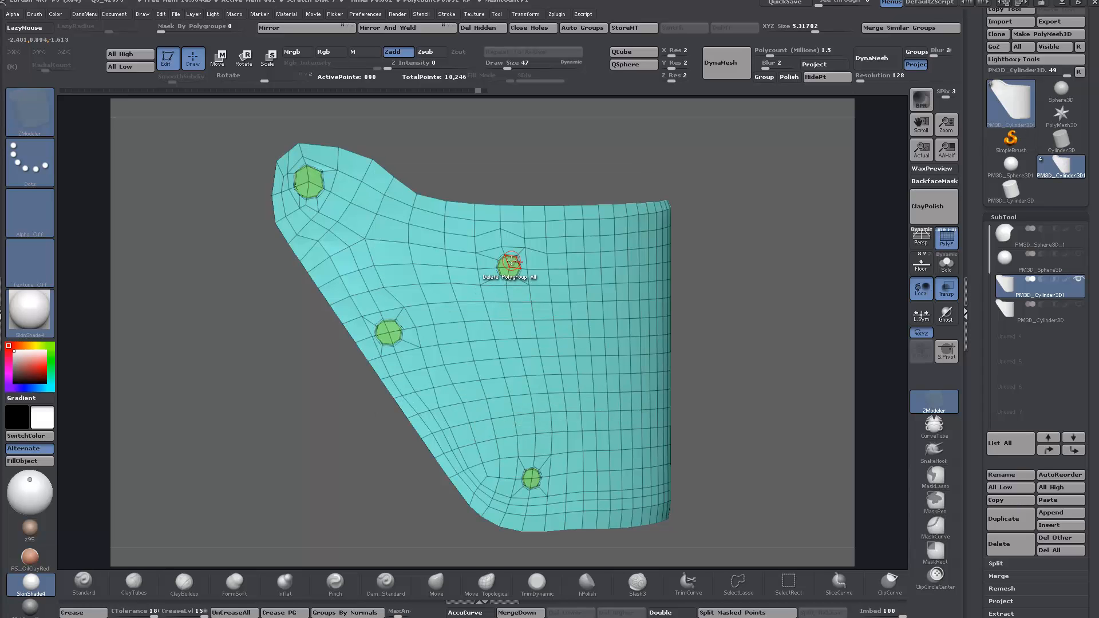
pyautogui.click(509, 262)
# Duplicate the visor subtool that has the screw and bolt holes
pyautogui.moveTo(690, 333); pyautogui.dragTo(735, 353)
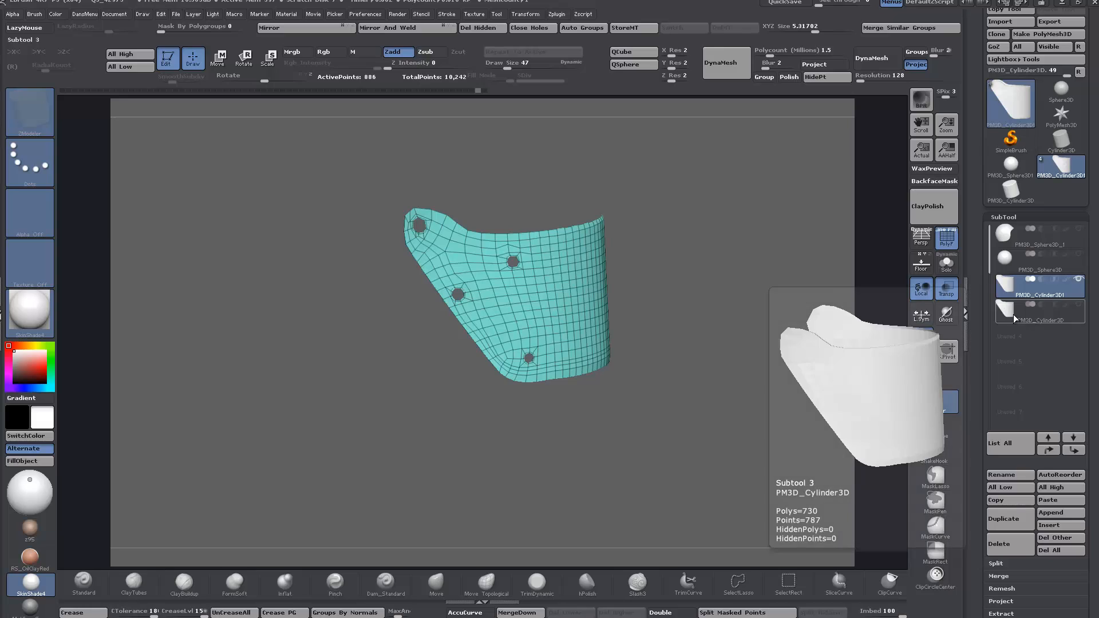
pyautogui.click(1008, 522)
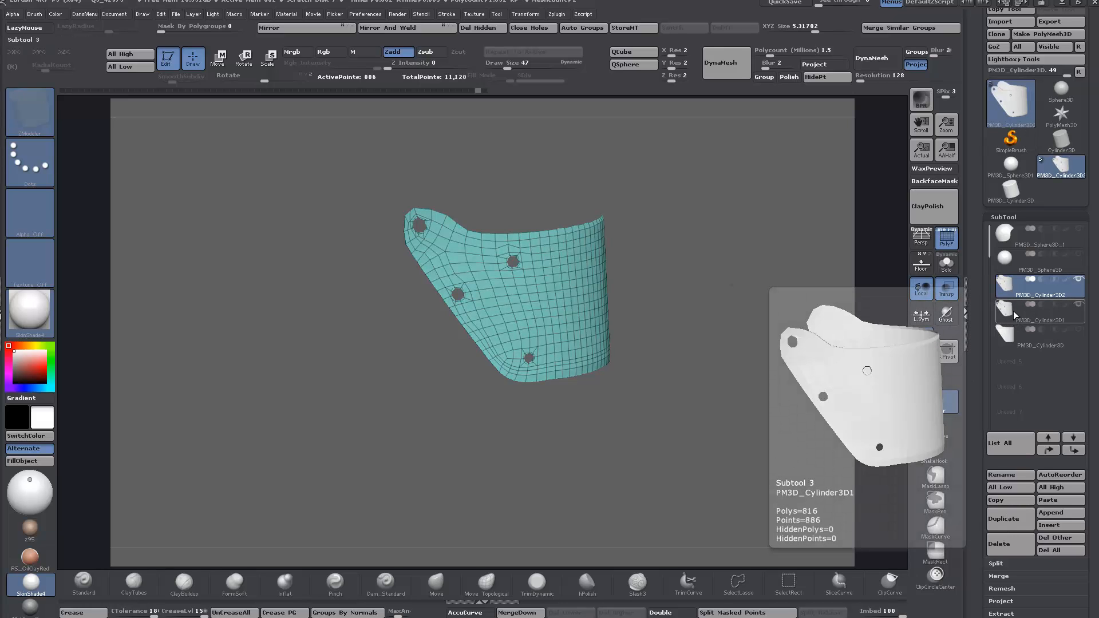
pyautogui.moveTo(387, 397); pyautogui.dragTo(338, 387)
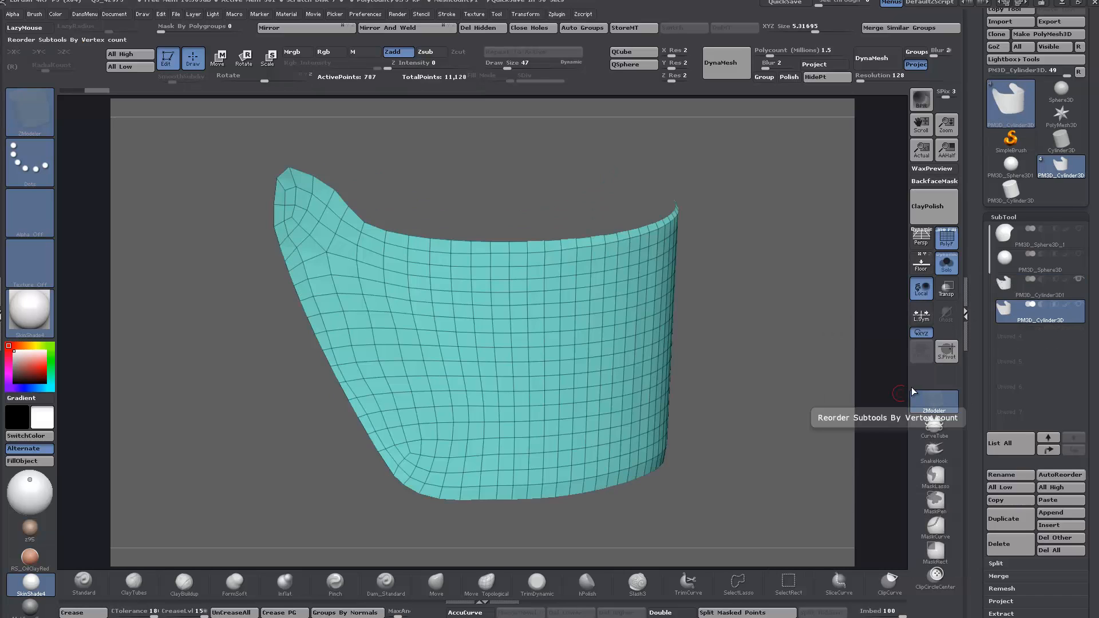
# Duplicate the original visor subtool without holes and turn on the floor reference photo in side view
pyautogui.moveTo(708, 371); pyautogui.dragTo(699, 374)
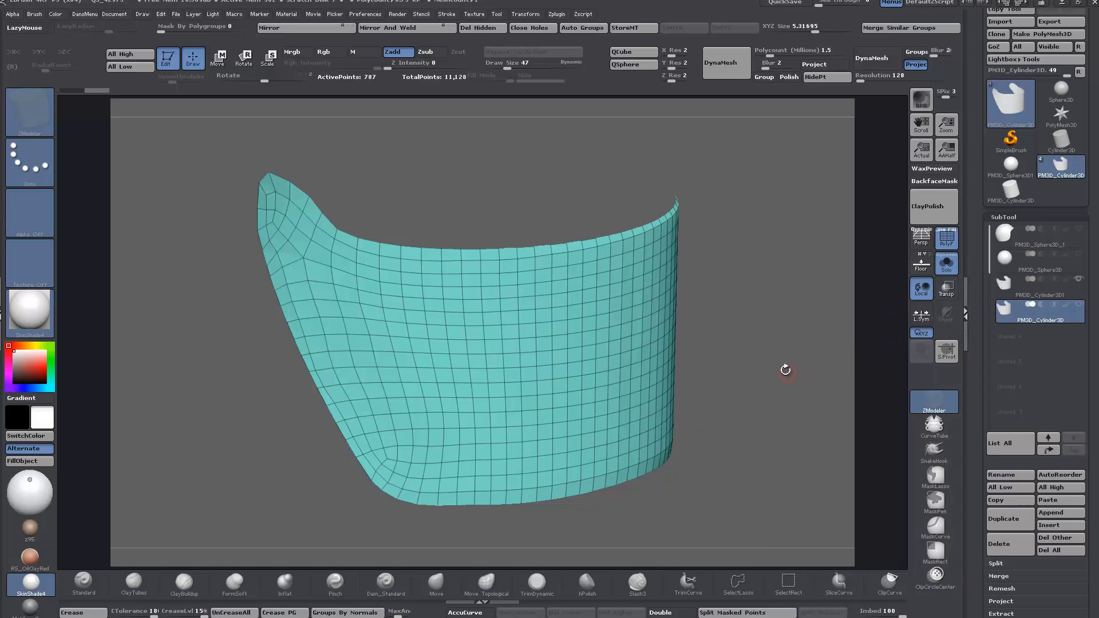
pyautogui.moveTo(786, 367); pyautogui.dragTo(715, 367)
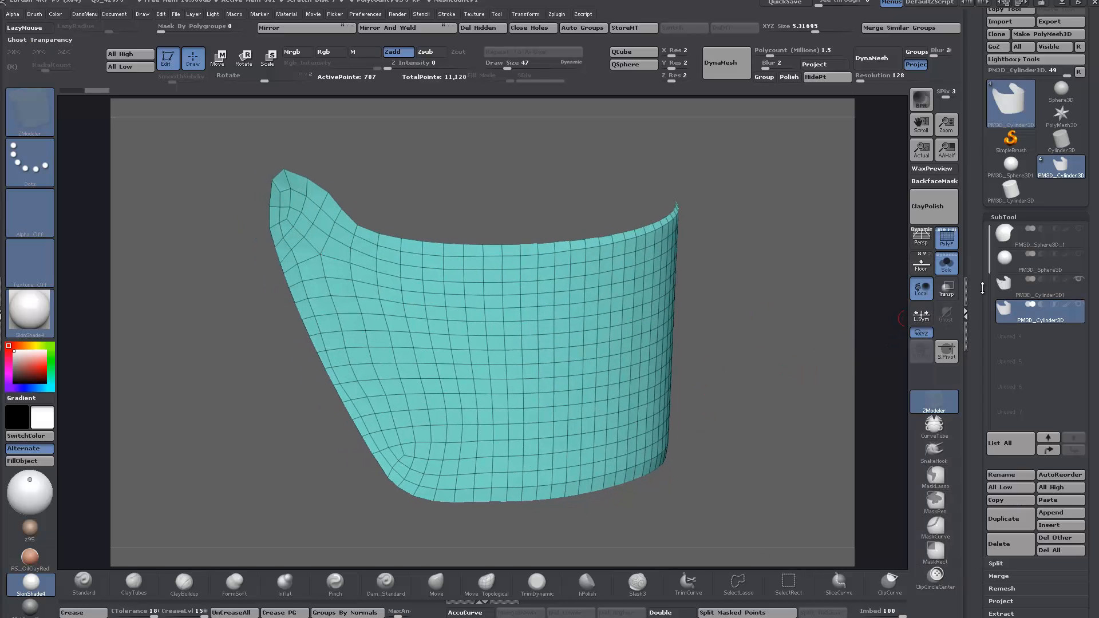
pyautogui.moveTo(1003, 309)
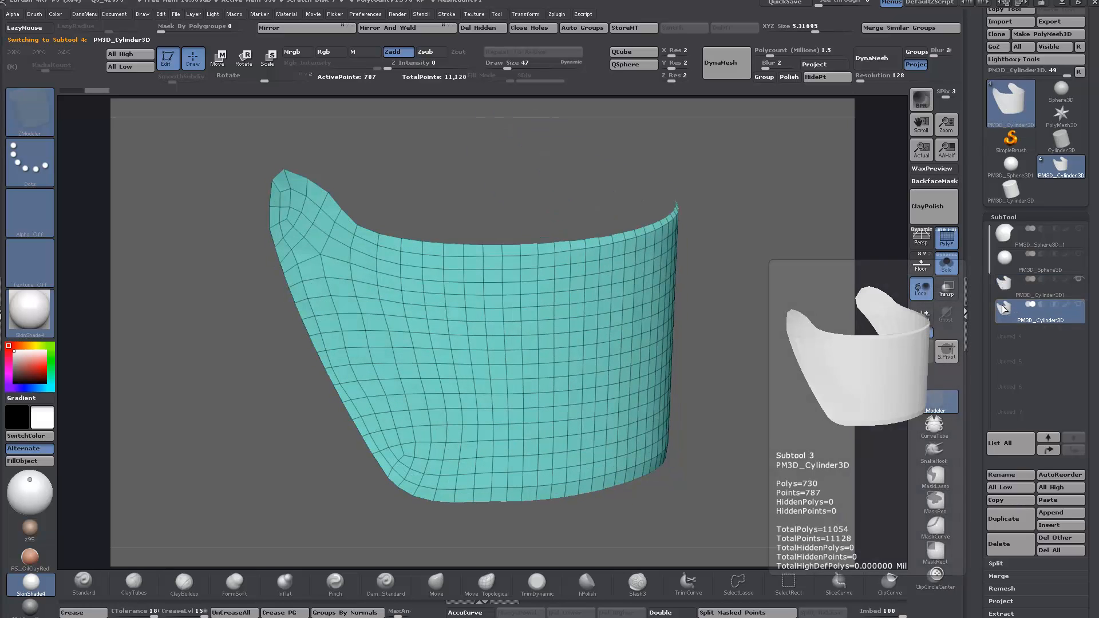
pyautogui.click(1005, 517)
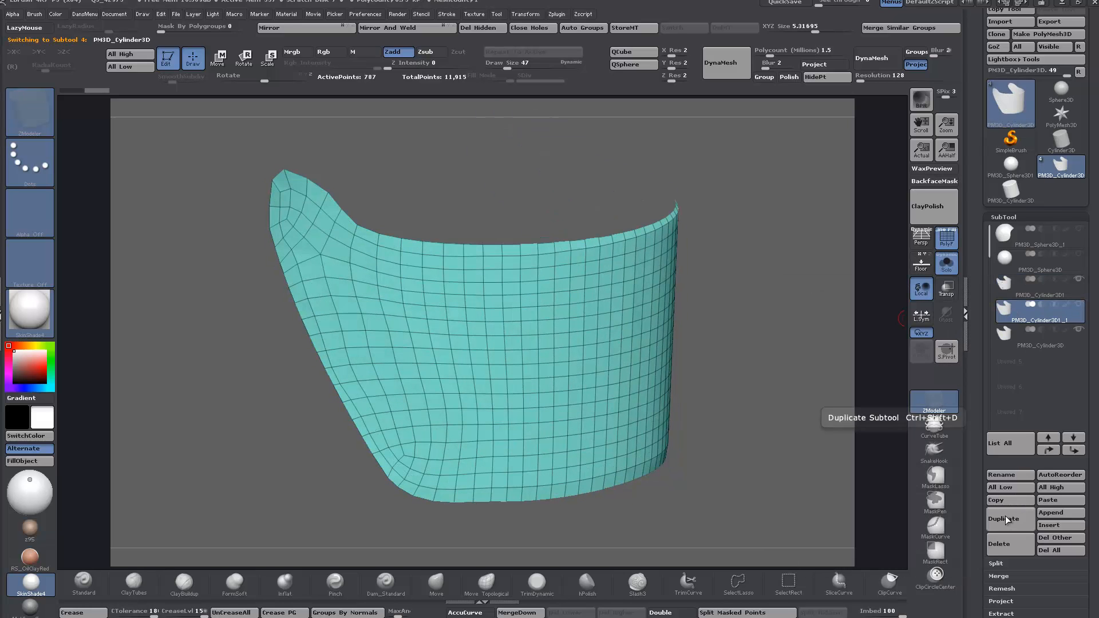
pyautogui.moveTo(856, 415); pyautogui.dragTo(711, 173)
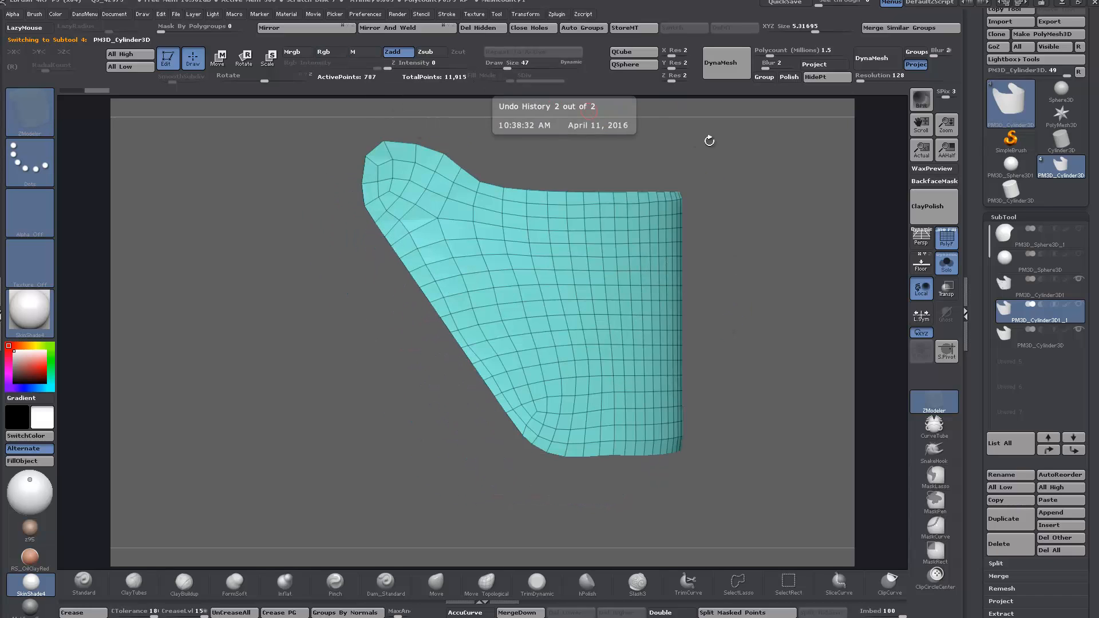
pyautogui.click(925, 259)
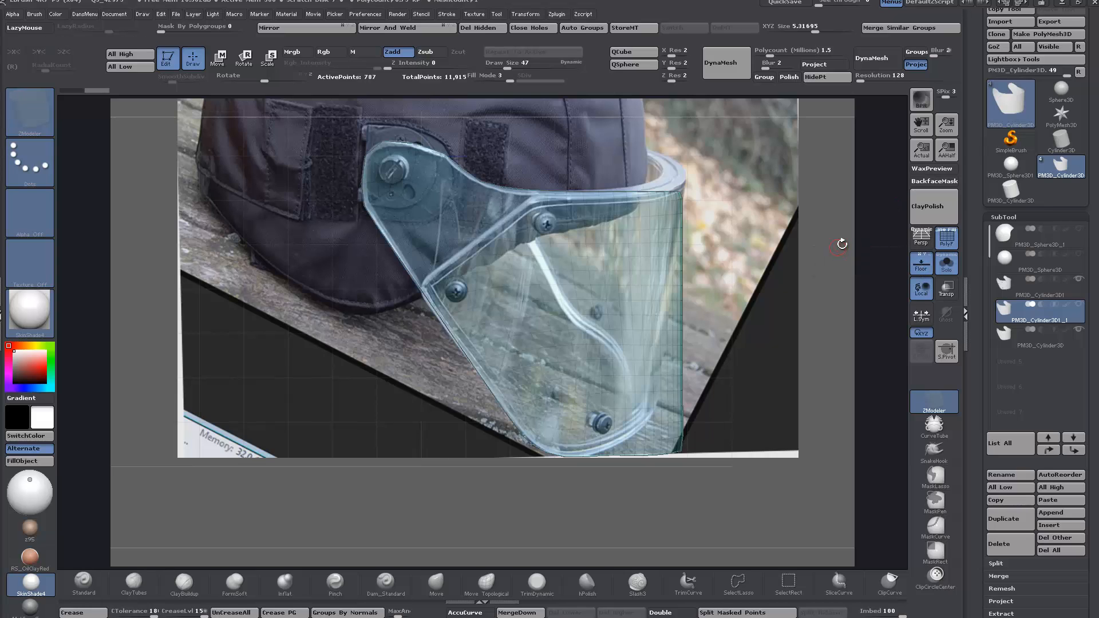
pyautogui.keyDown('alt'); pyautogui.moveTo(841, 243); pyautogui.dragTo(800, 288); pyautogui.keyUp('alt')
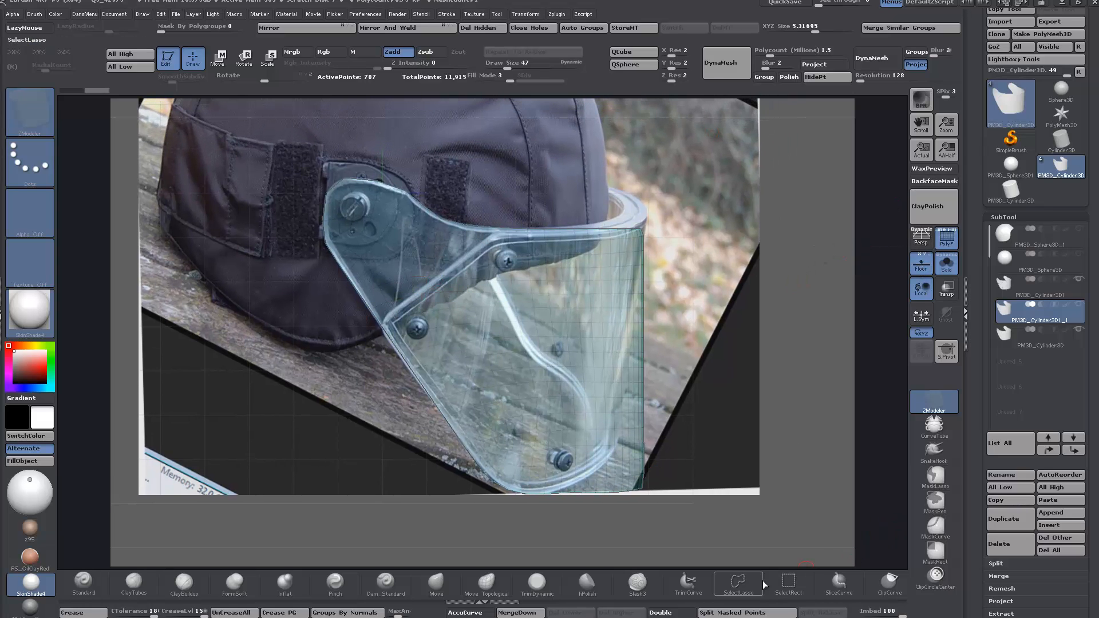
# Slice the duplicated visor along the photo's diagonal panel edge and delete the section behind the cut
pyautogui.click(830, 589)
pyautogui.moveTo(266, 370)
pyautogui.keyDown('ctrl'); pyautogui.keyDown('shift'); pyautogui.mouseDown()
pyautogui.moveTo(614, 120)
pyautogui.moveTo(621, 146)
pyautogui.moveTo(642, 121)
pyautogui.mouseUp(); pyautogui.keyUp('shift'); pyautogui.keyUp('ctrl')
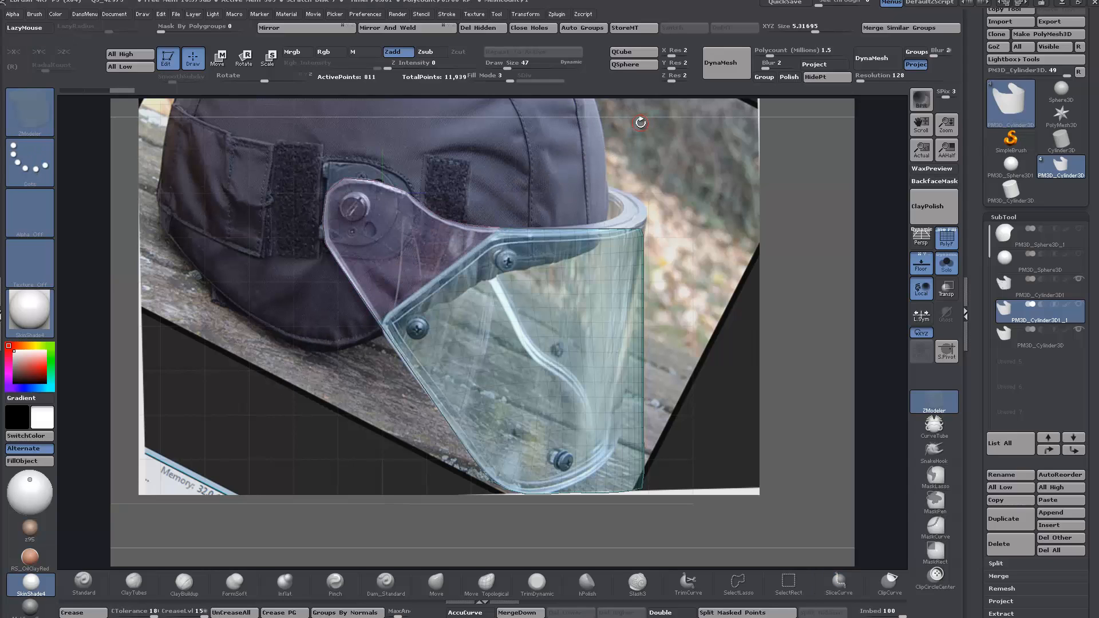
pyautogui.keyDown('ctrl'); pyautogui.keyDown('shift'); pyautogui.click(566, 304); pyautogui.keyUp('shift'); pyautogui.keyUp('ctrl')
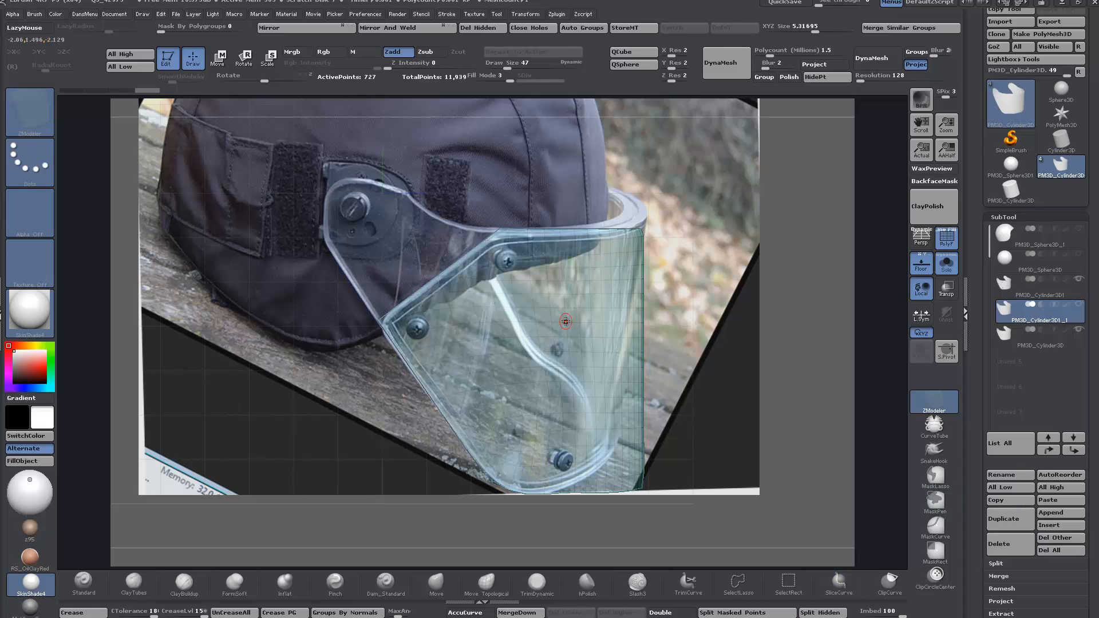
pyautogui.click(480, 28)
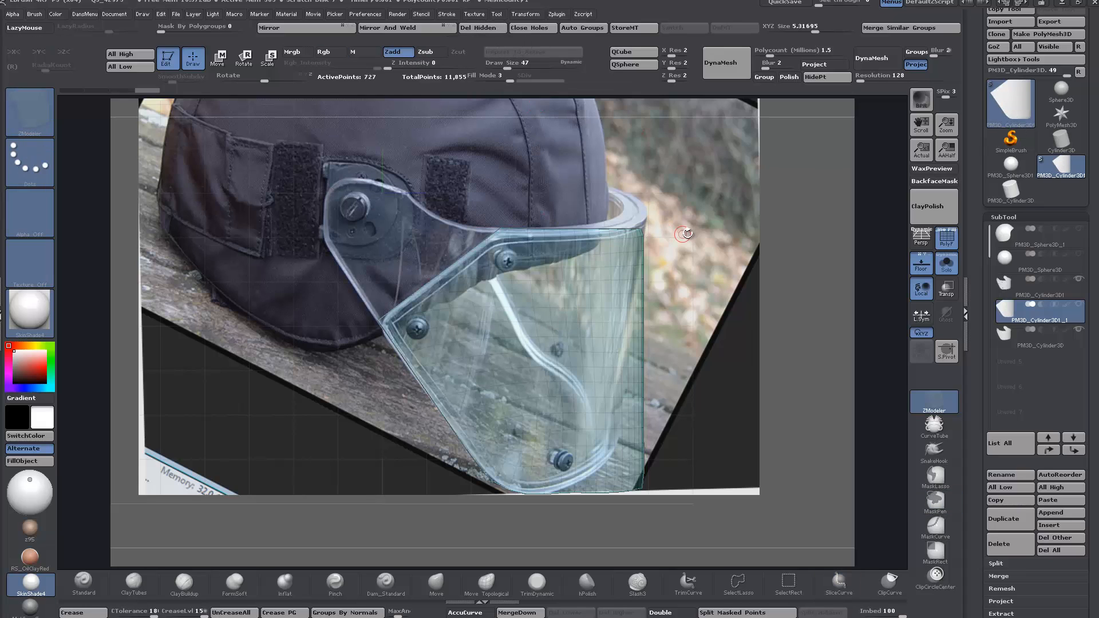
# Hide the floor reference photo and ZRemesh the remaining front panel
pyautogui.click(921, 270)
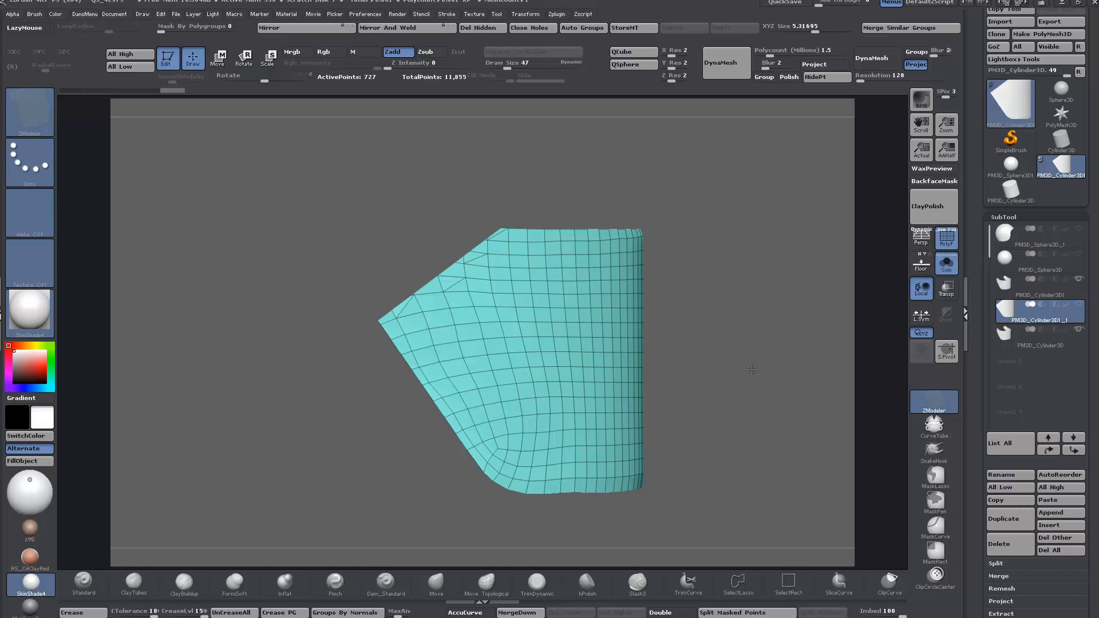
pyautogui.moveTo(751, 369); pyautogui.dragTo(719, 358)
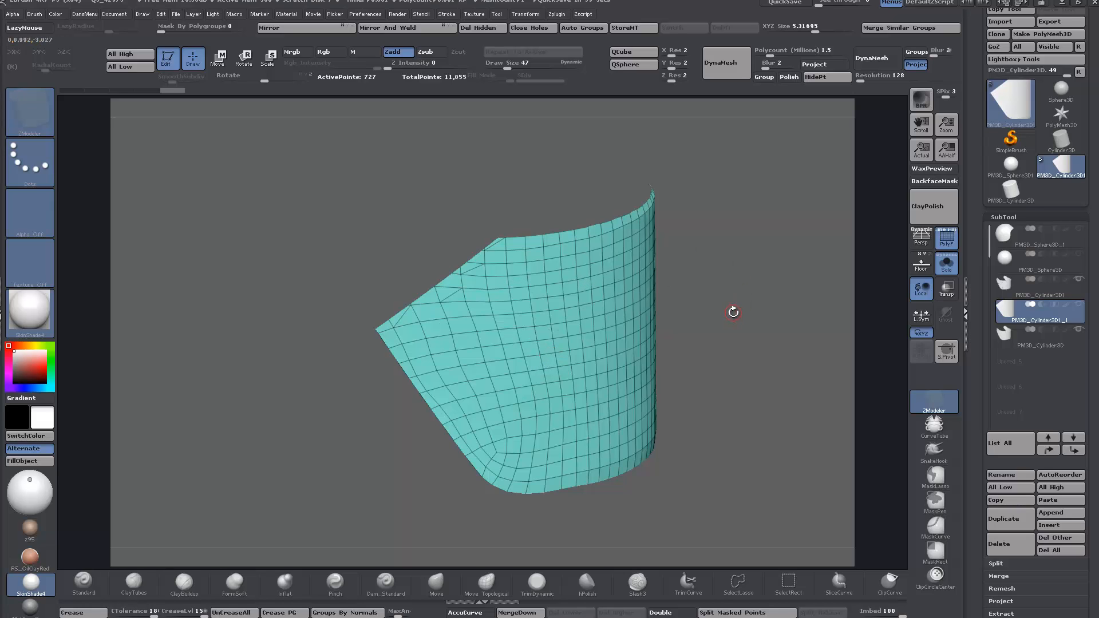
pyautogui.moveTo(756, 323)
pyautogui.mouseDown()
pyautogui.moveTo(750, 307)
pyautogui.moveTo(765, 318)
pyautogui.moveTo(754, 319)
pyautogui.mouseUp()
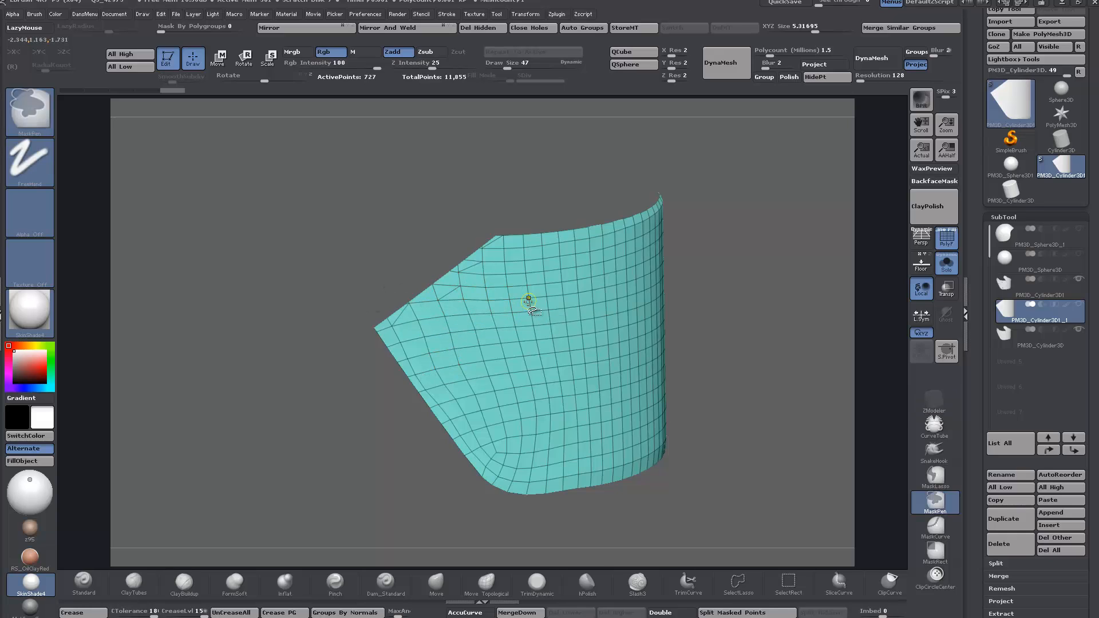
pyautogui.hotkey('ctrl', 'shift', 't')
pyautogui.click(514, 360)
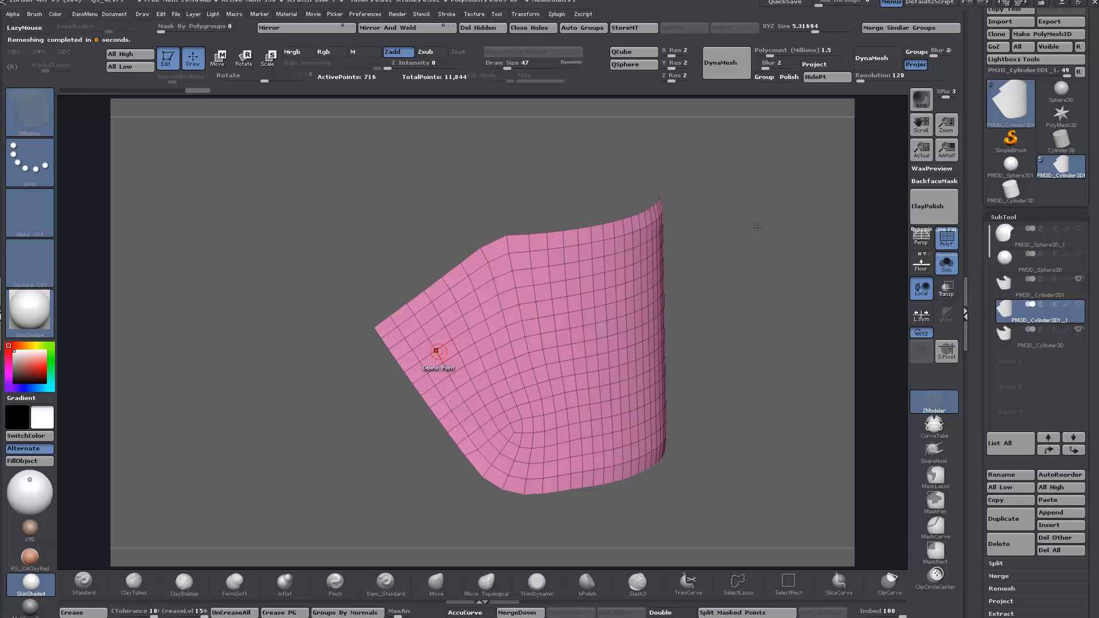
# Compare the panel with the visor holes, blunt its pointed rear corner with a ZModeler point action, and ZRemesh it
pyautogui.click(945, 264)
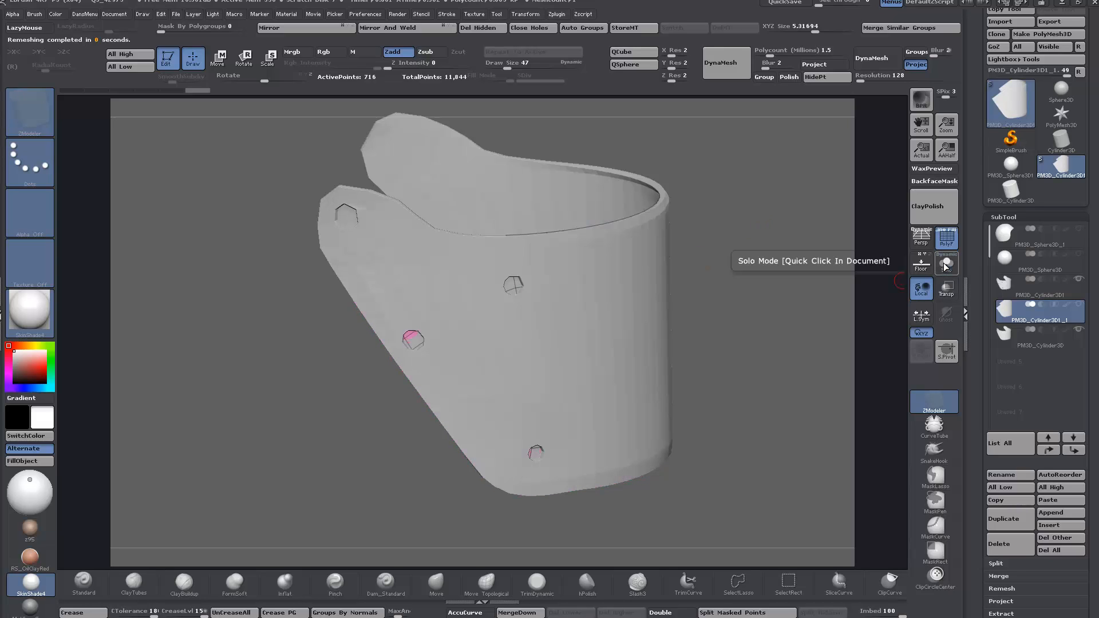
pyautogui.moveTo(890, 282); pyautogui.dragTo(734, 290)
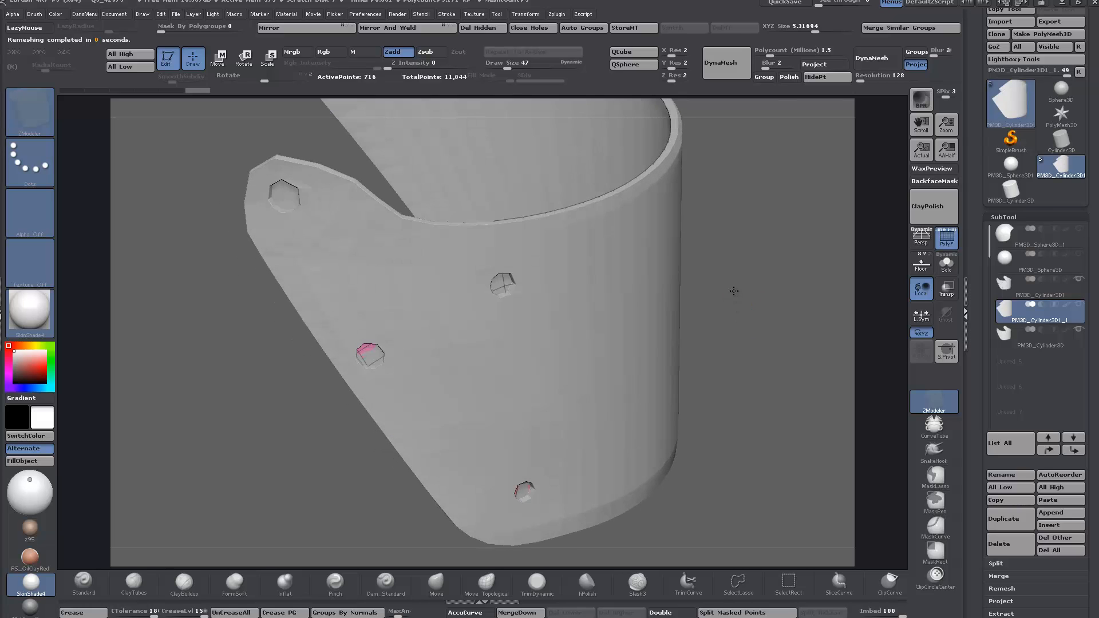
pyautogui.click(943, 266)
pyautogui.press('space')
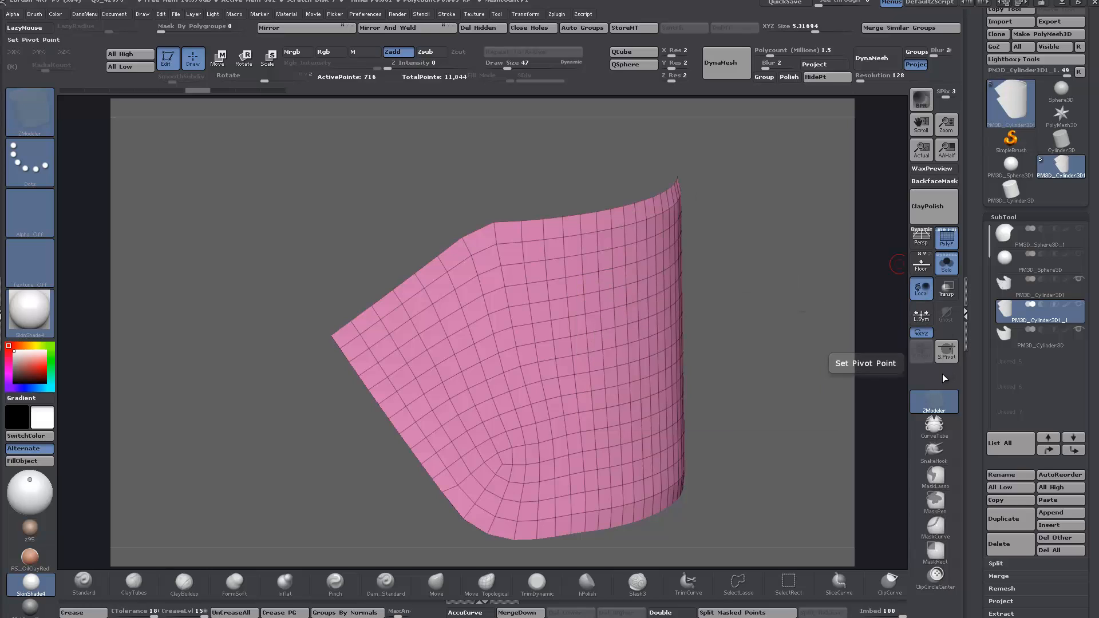
pyautogui.press('space')
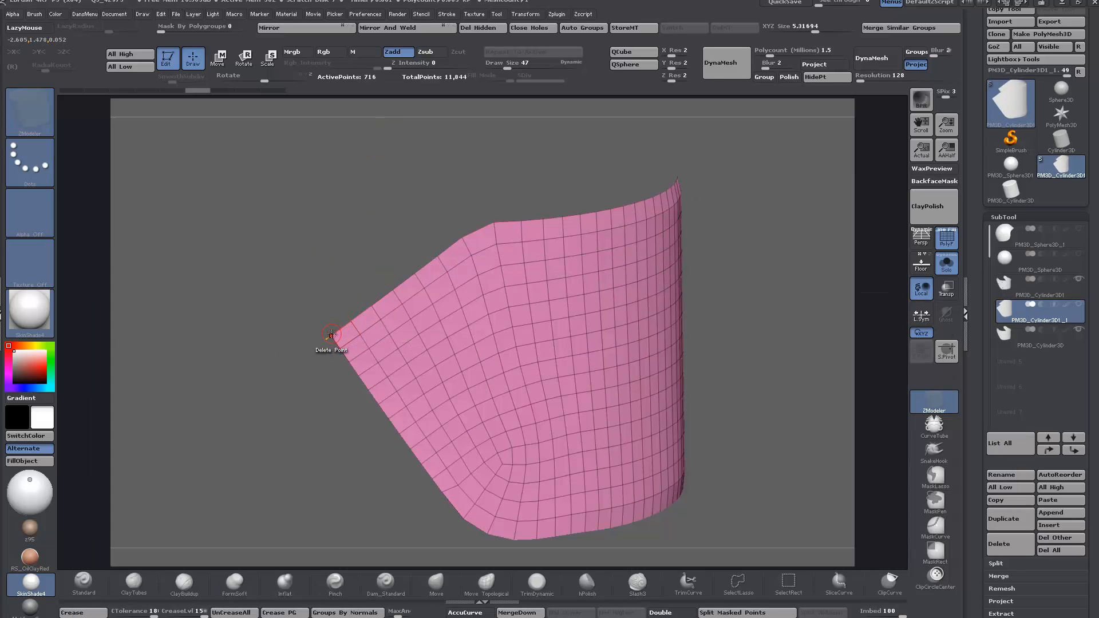
pyautogui.press('space')
pyautogui.click(294, 382)
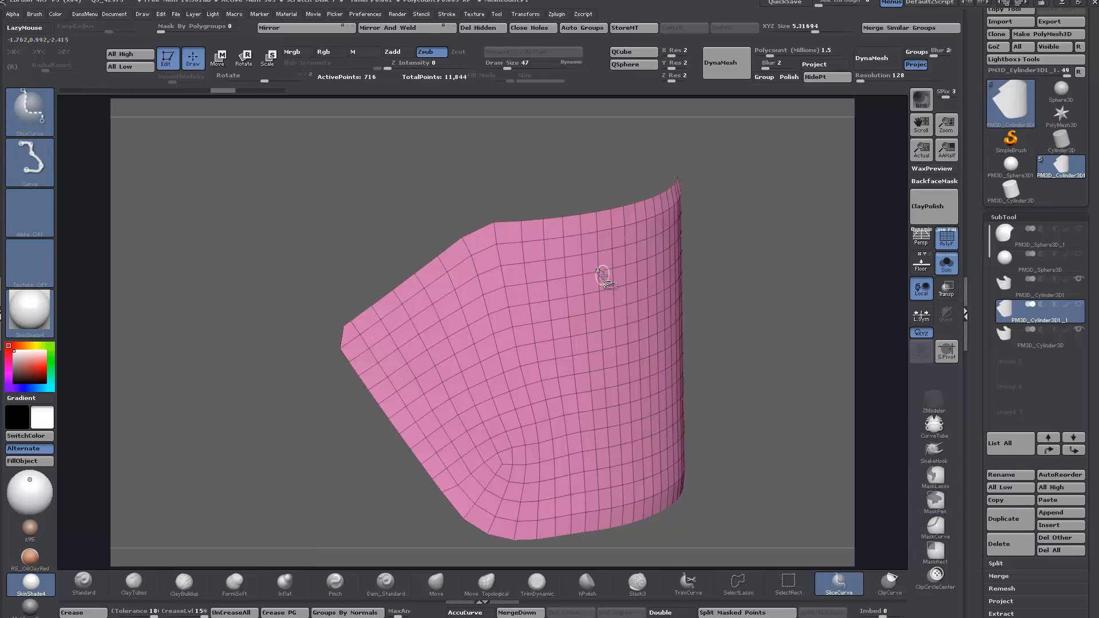
pyautogui.press('t')
pyautogui.click(580, 365)
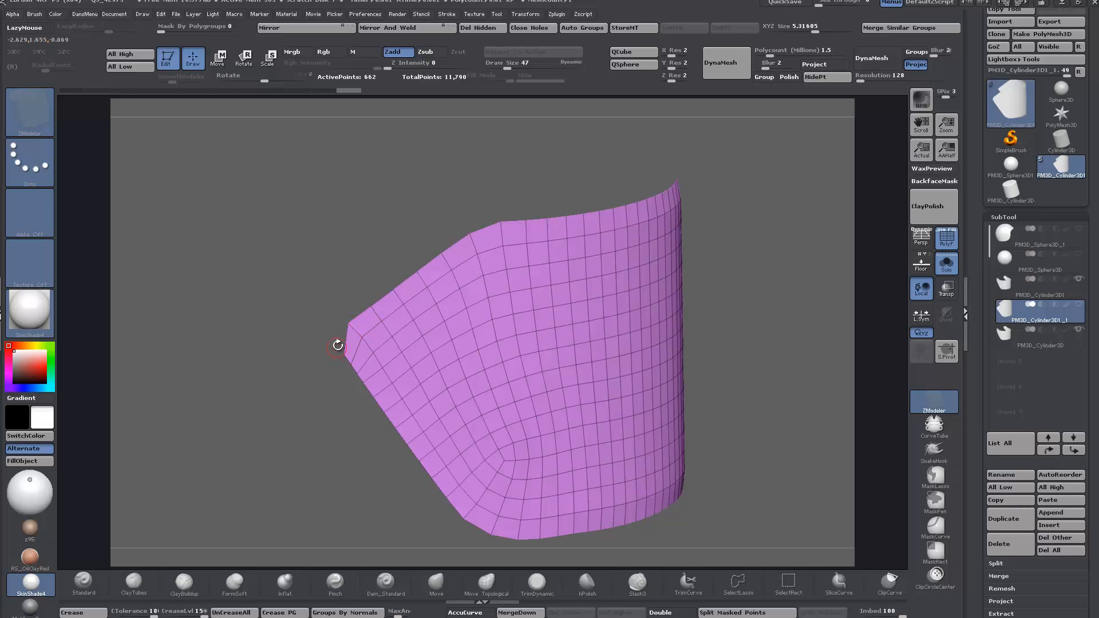
# Insert an edge loop at the panel's blunted rear corner and round the corner outward with the Move brush
pyautogui.click(355, 350)
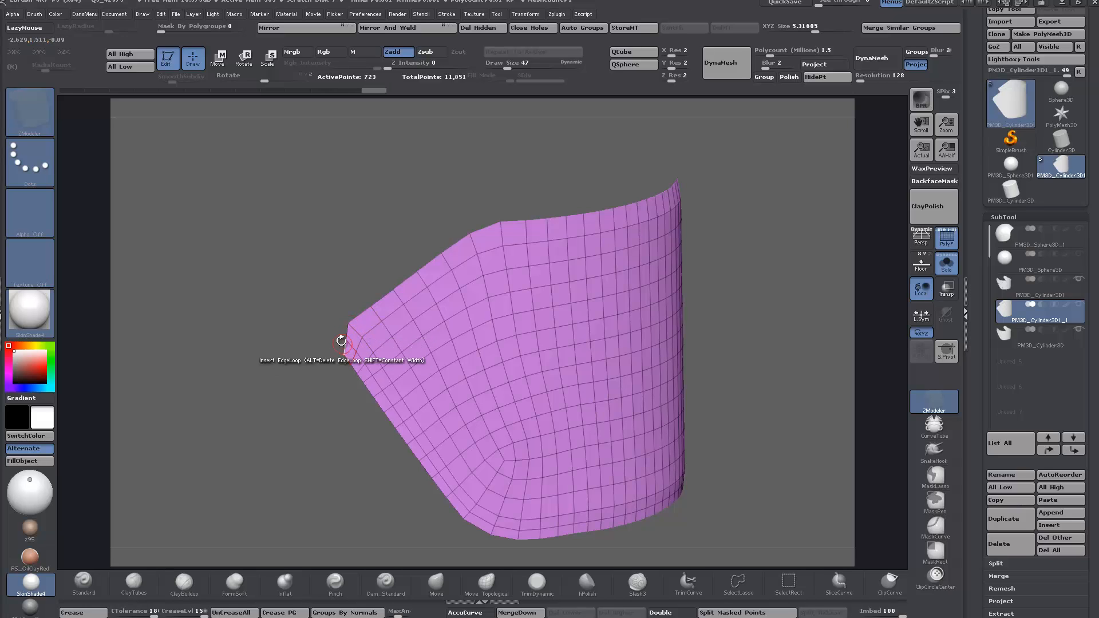
pyautogui.moveTo(698, 282); pyautogui.dragTo(711, 282)
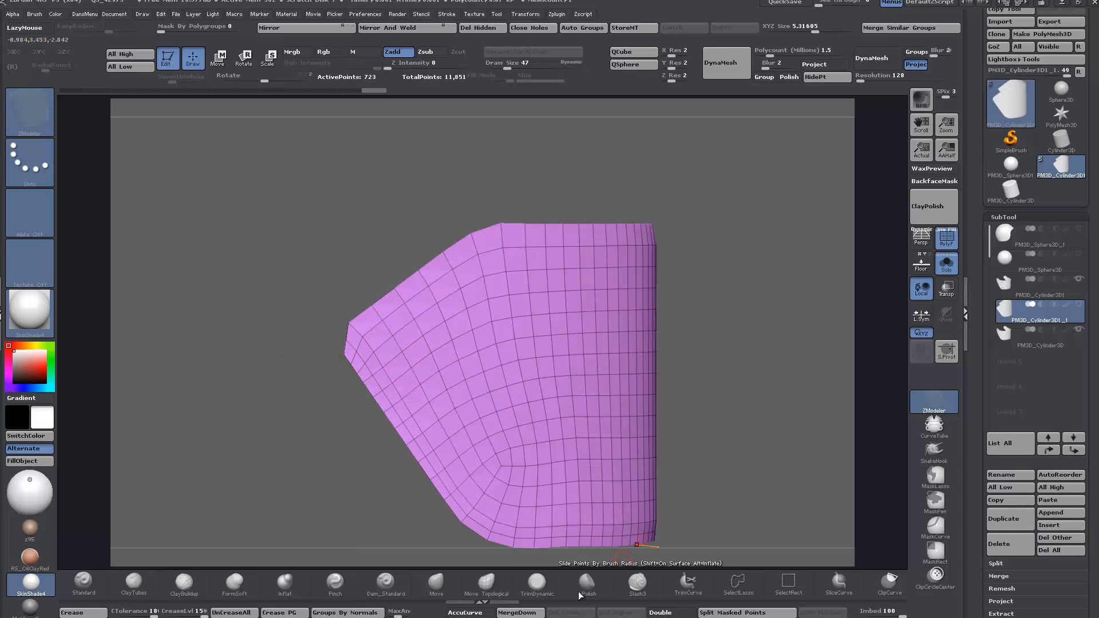
pyautogui.click(436, 582)
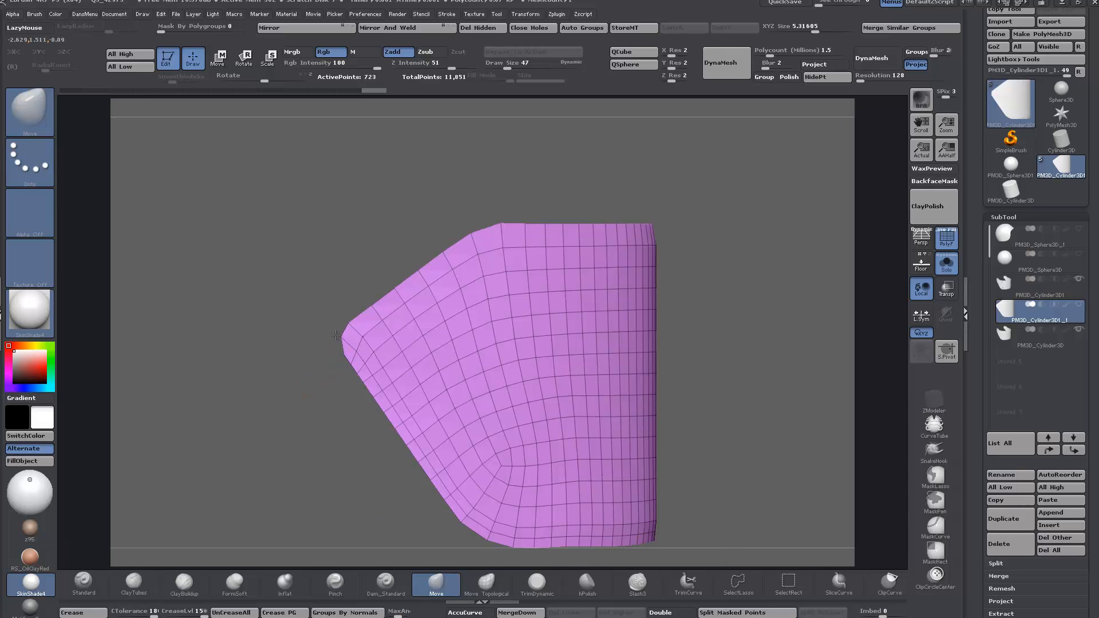
pyautogui.moveTo(335, 335); pyautogui.dragTo(344, 355)
pyautogui.press('t')
pyautogui.click(724, 359)
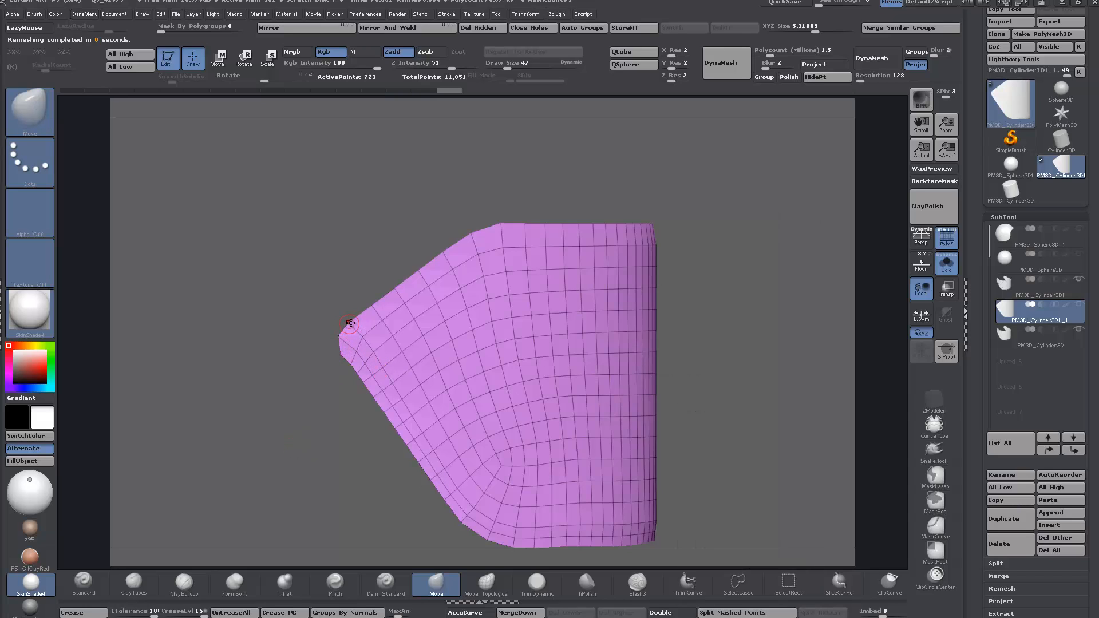
# Widen the rear corner's rounding with the Move brush and ZRemesh the panel repeatedly for cleaner topology
pyautogui.moveTo(341, 337); pyautogui.dragTo(350, 366)
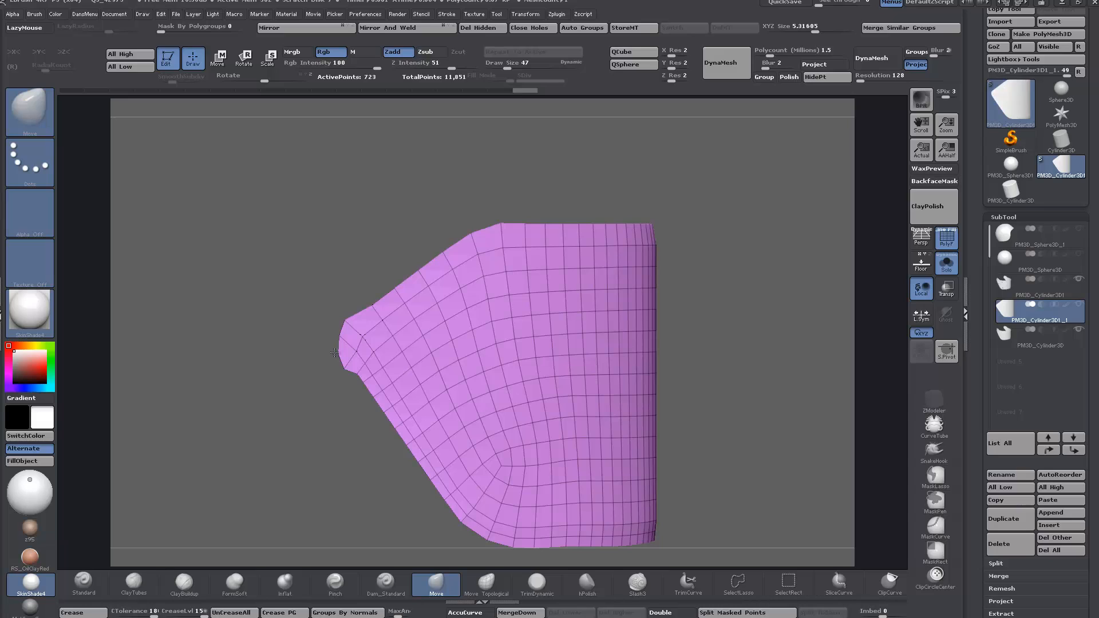
pyautogui.press('t')
pyautogui.click(701, 364)
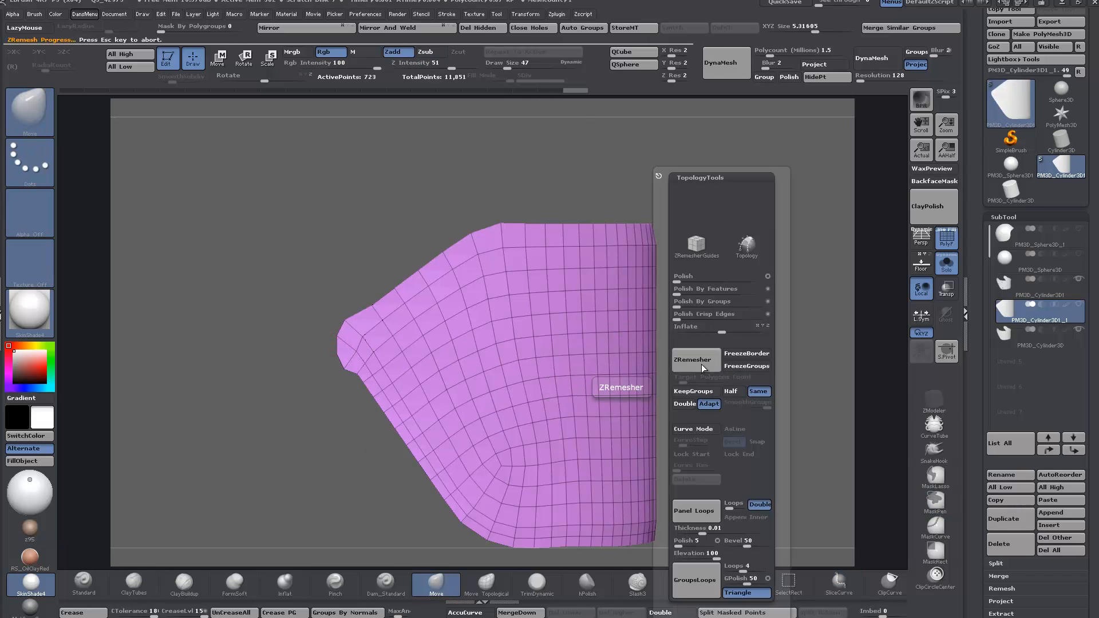
pyautogui.click(701, 364)
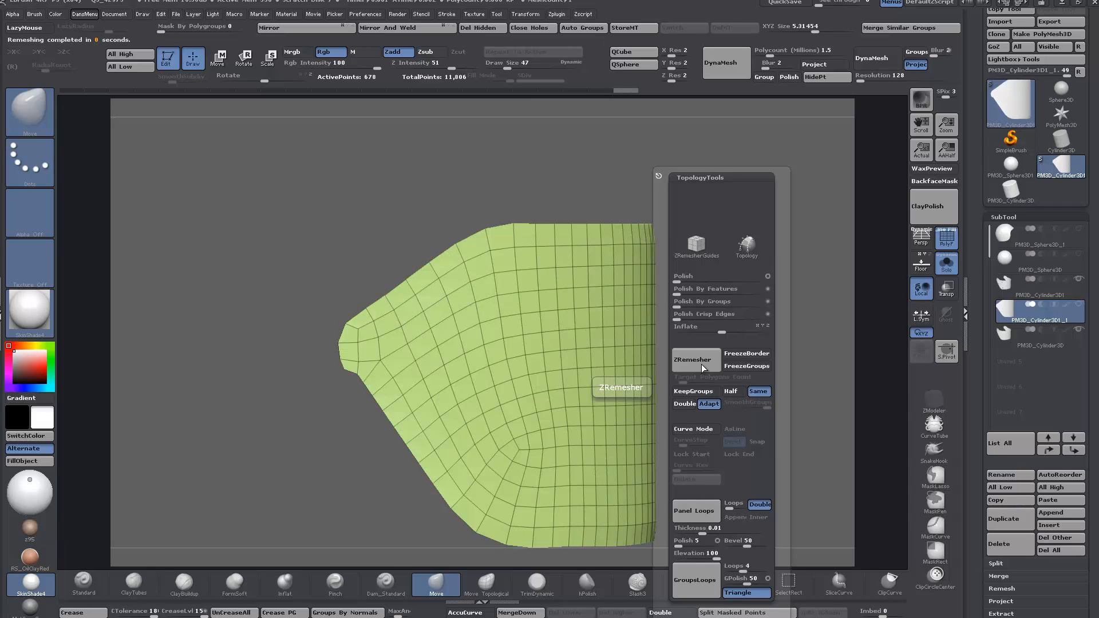
pyautogui.click(702, 364)
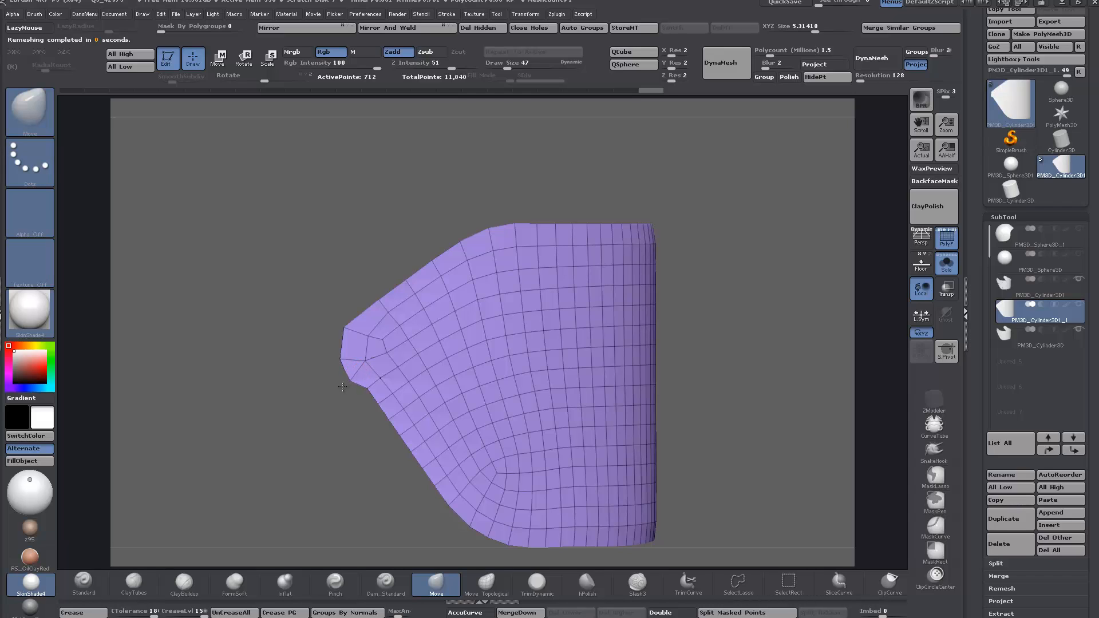
pyautogui.press('t')
pyautogui.click(722, 359)
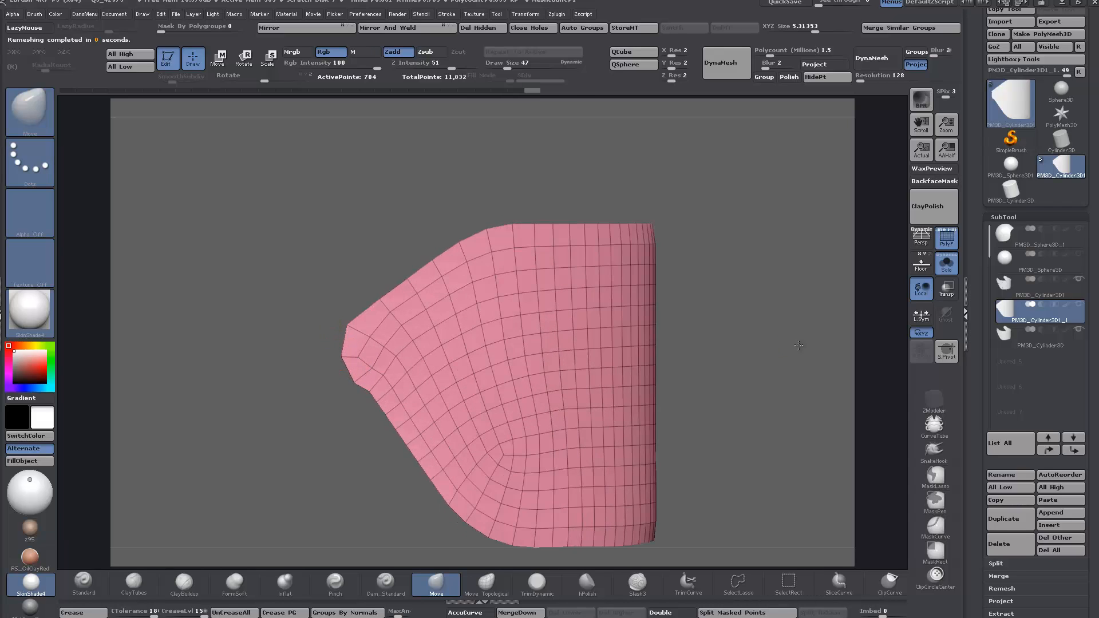
# Show the floor reference photo and move the panel's rear corner and edge points to match the visor outline
pyautogui.click(921, 264)
pyautogui.scroll(5, 494, 291)
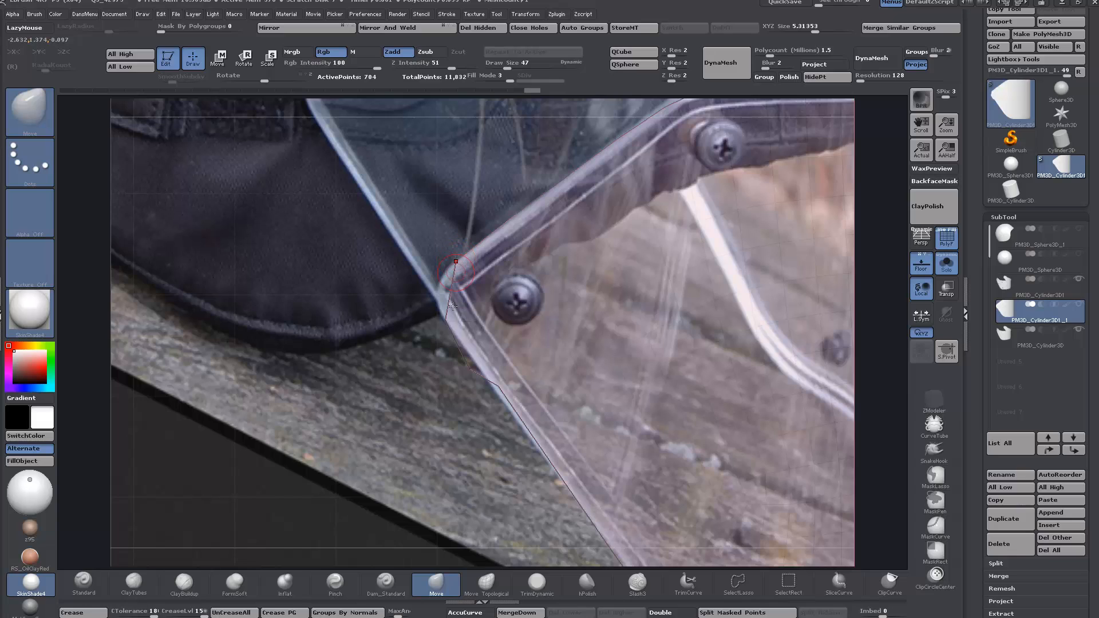
pyautogui.moveTo(445, 321); pyautogui.dragTo(442, 282)
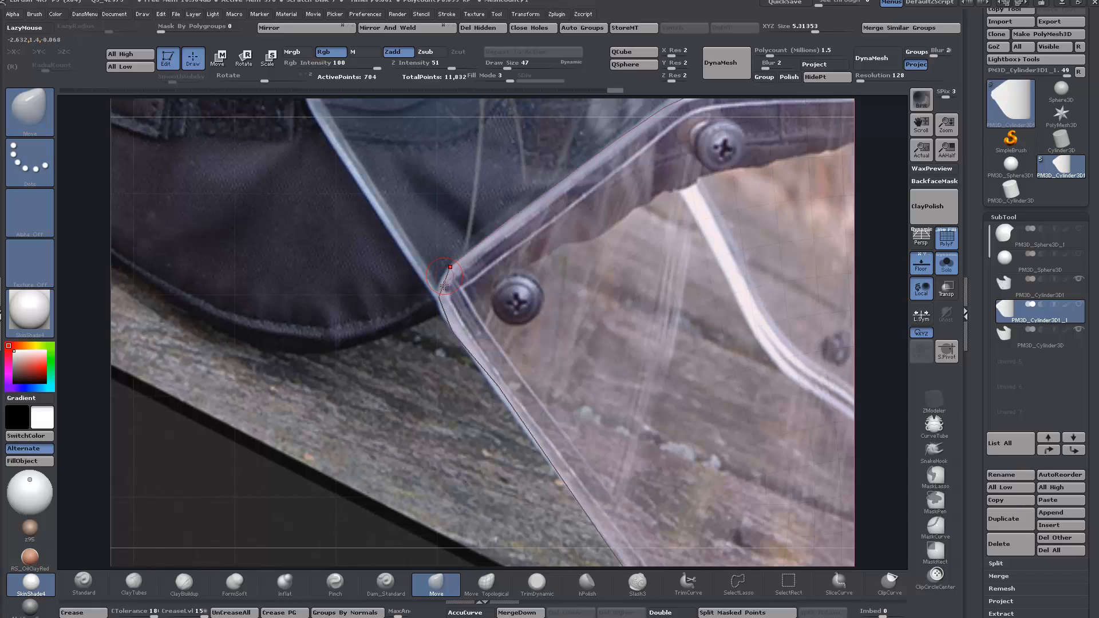
pyautogui.moveTo(444, 285); pyautogui.dragTo(520, 361, button='right')
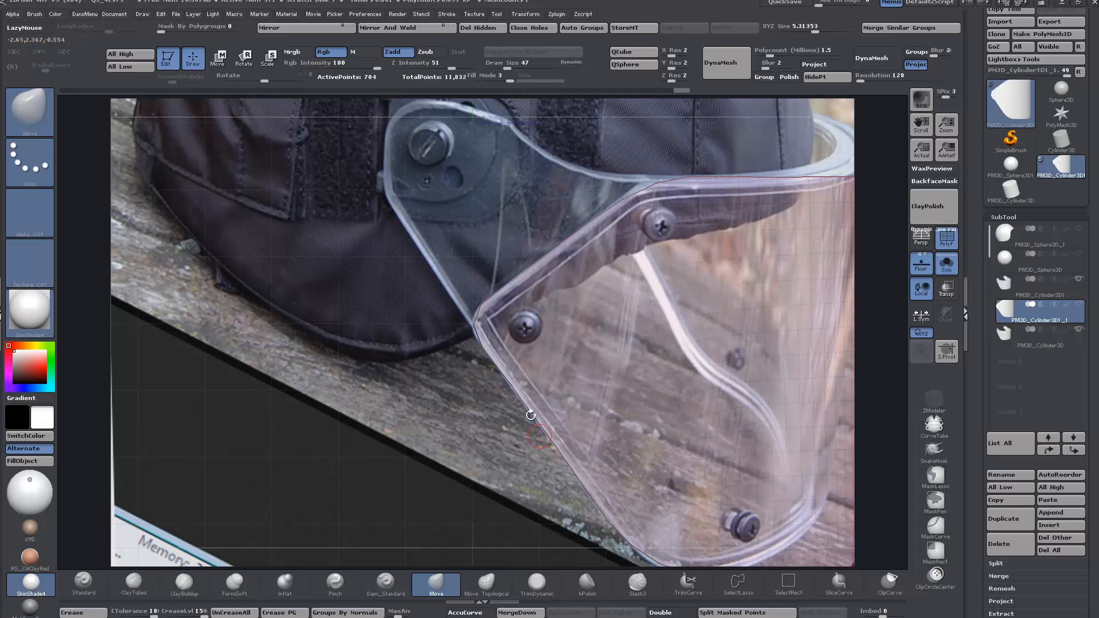
pyautogui.moveTo(665, 422); pyautogui.dragTo(608, 316, button='right')
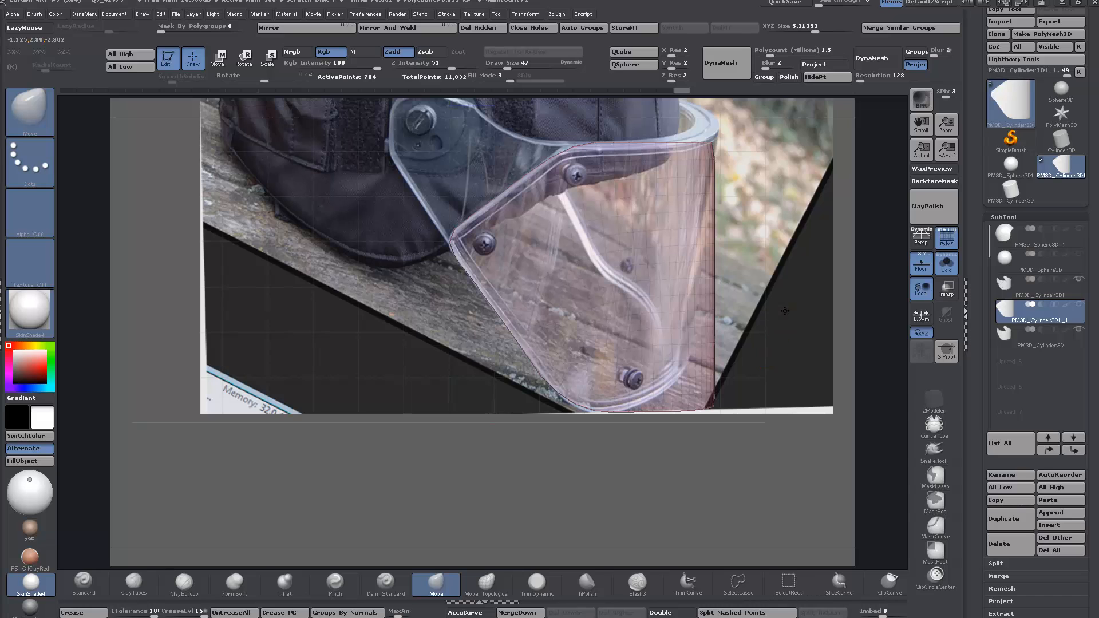
pyautogui.keyDown('alt'); pyautogui.moveTo(784, 311); pyautogui.dragTo(740, 369, button='right'); pyautogui.keyUp('alt')
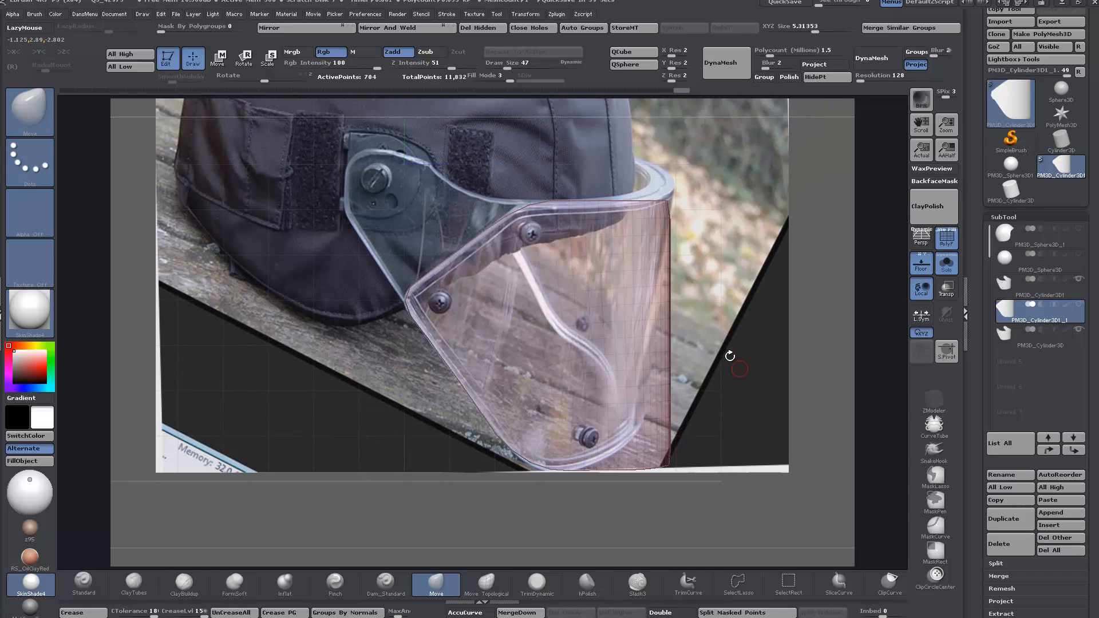
pyautogui.moveTo(539, 231); pyautogui.dragTo(494, 198, button='right')
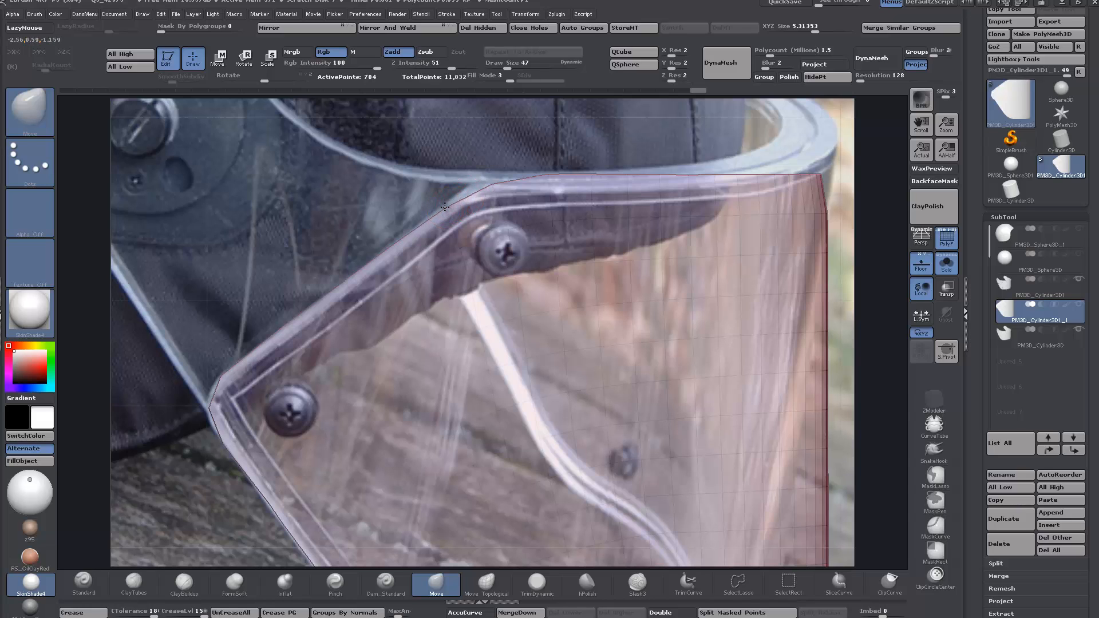
pyautogui.press('f')
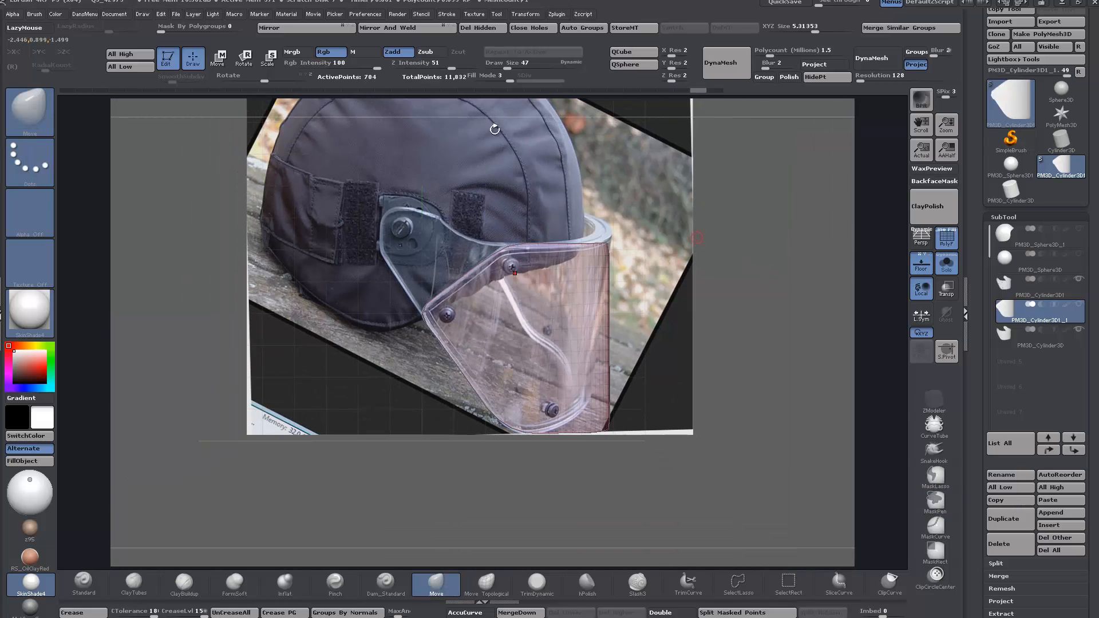
# Hide the reference photo, check the panel against the visor, and thicken it with ZModeler QMesh on Polygroup All
pyautogui.click(921, 263)
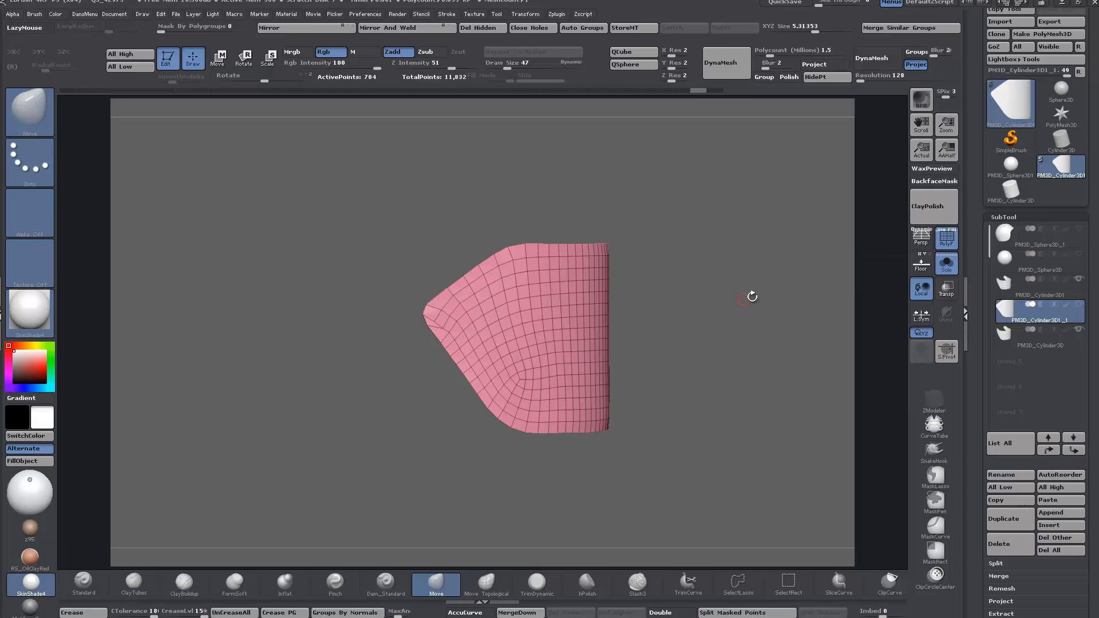
pyautogui.click(946, 263)
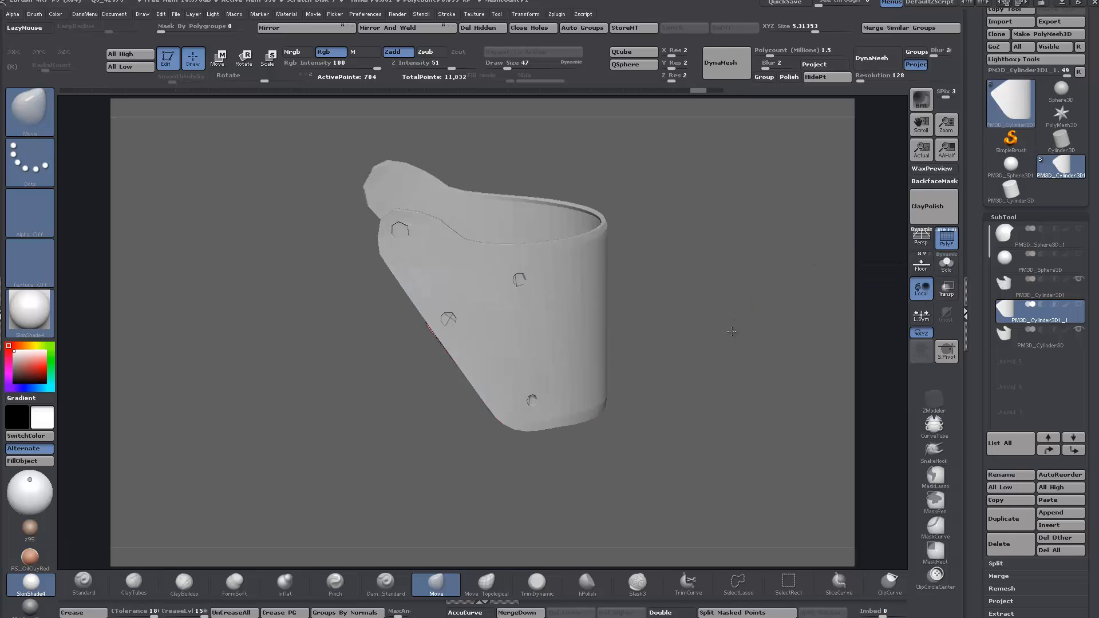
pyautogui.moveTo(731, 332); pyautogui.dragTo(726, 363)
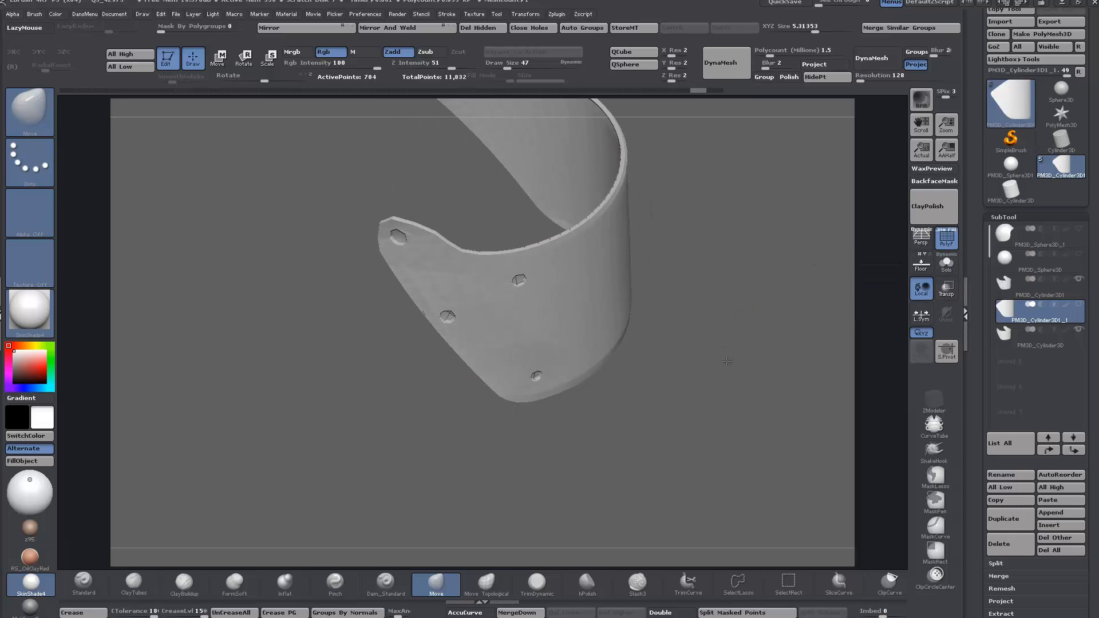
pyautogui.click(946, 263)
pyautogui.moveTo(716, 287); pyautogui.dragTo(756, 353)
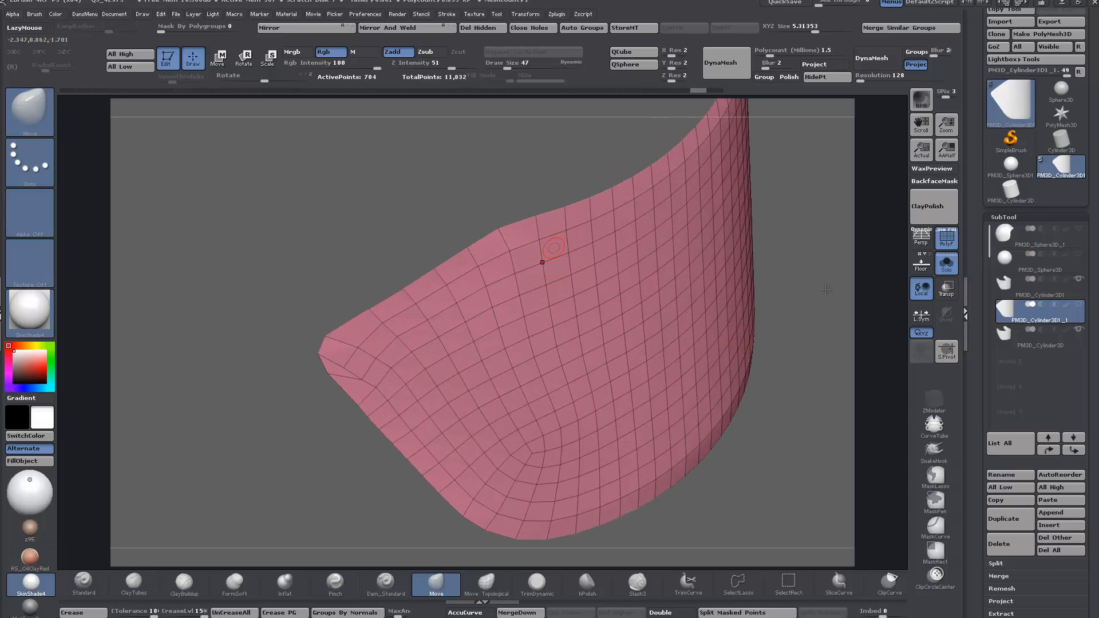
pyautogui.click(934, 407)
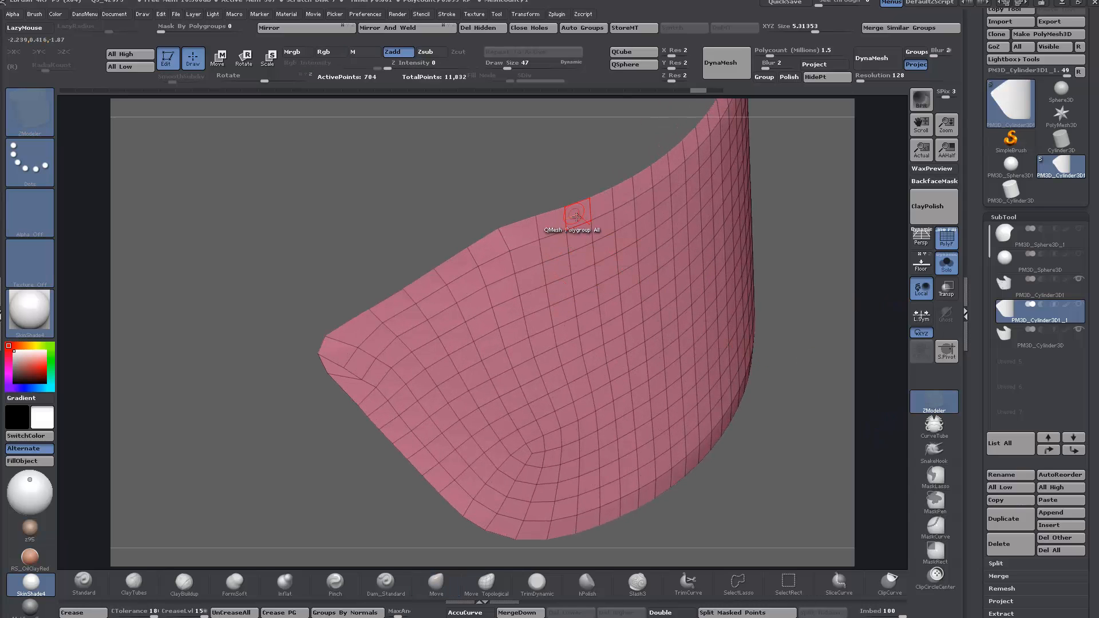
pyautogui.moveTo(576, 216); pyautogui.dragTo(583, 221)
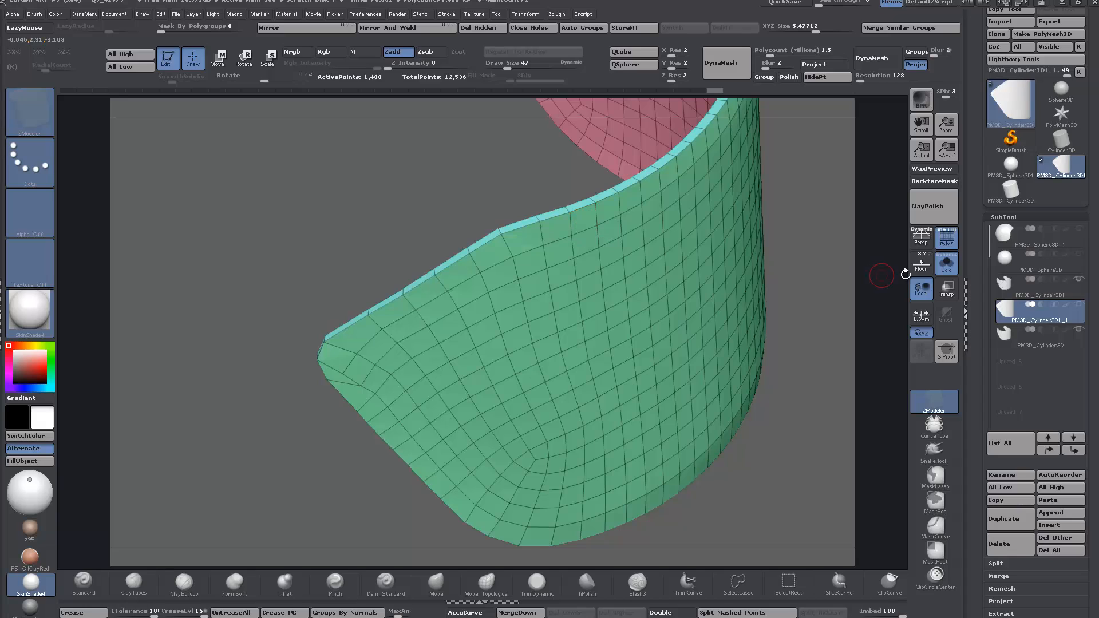
# Bring the visor back into view around the front panel and set the panel's XYZ Size to 5.7
pyautogui.click(940, 268)
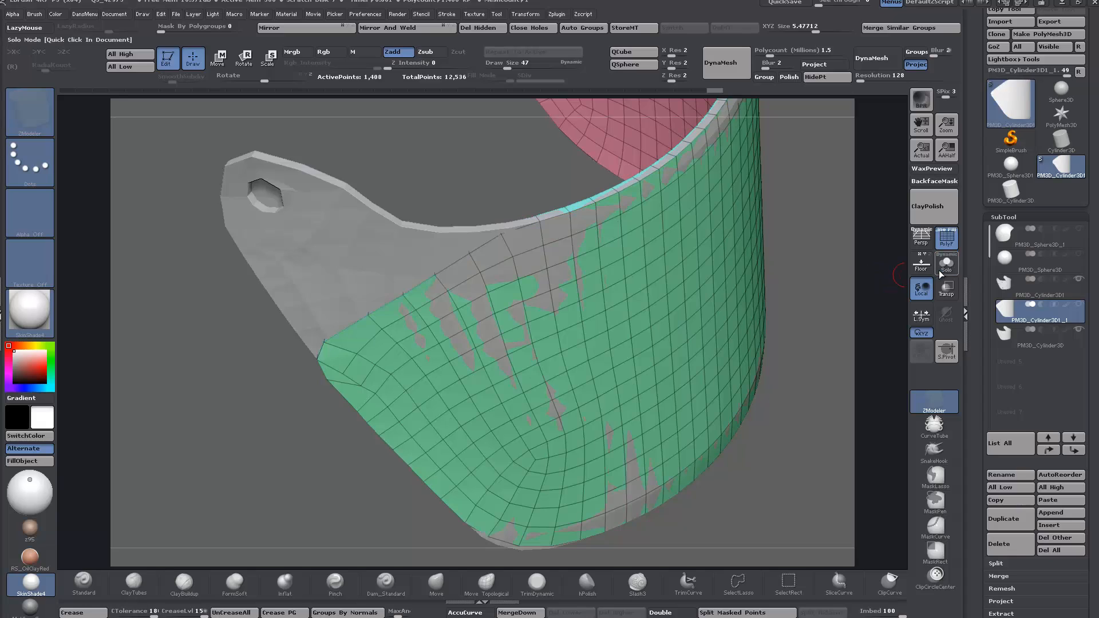
pyautogui.click(803, 27)
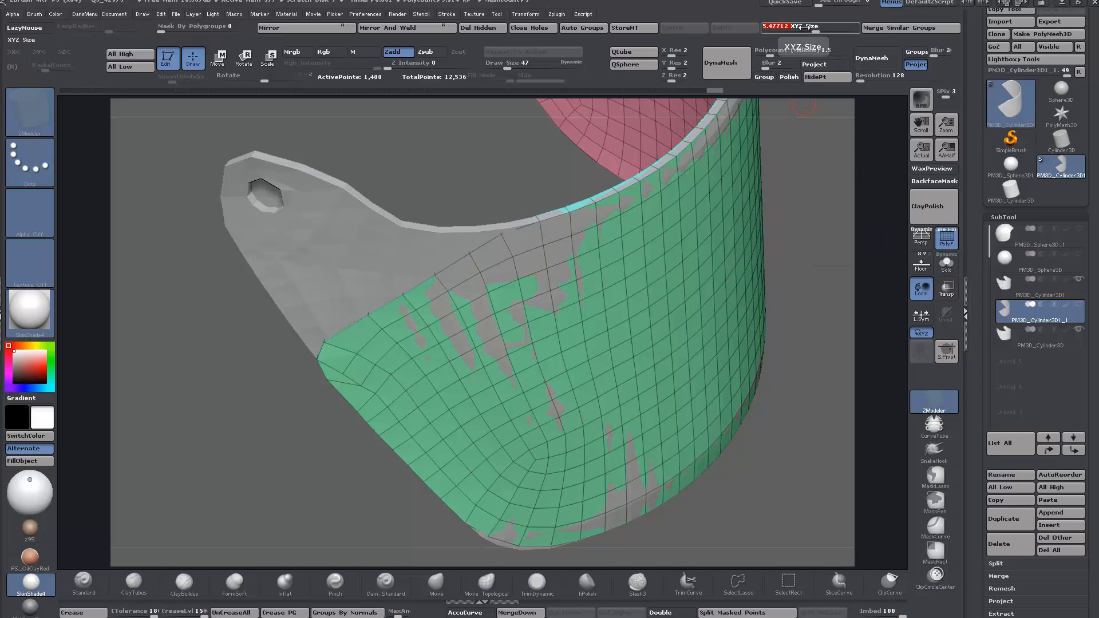
pyautogui.write('5.7')
pyautogui.press('Return')
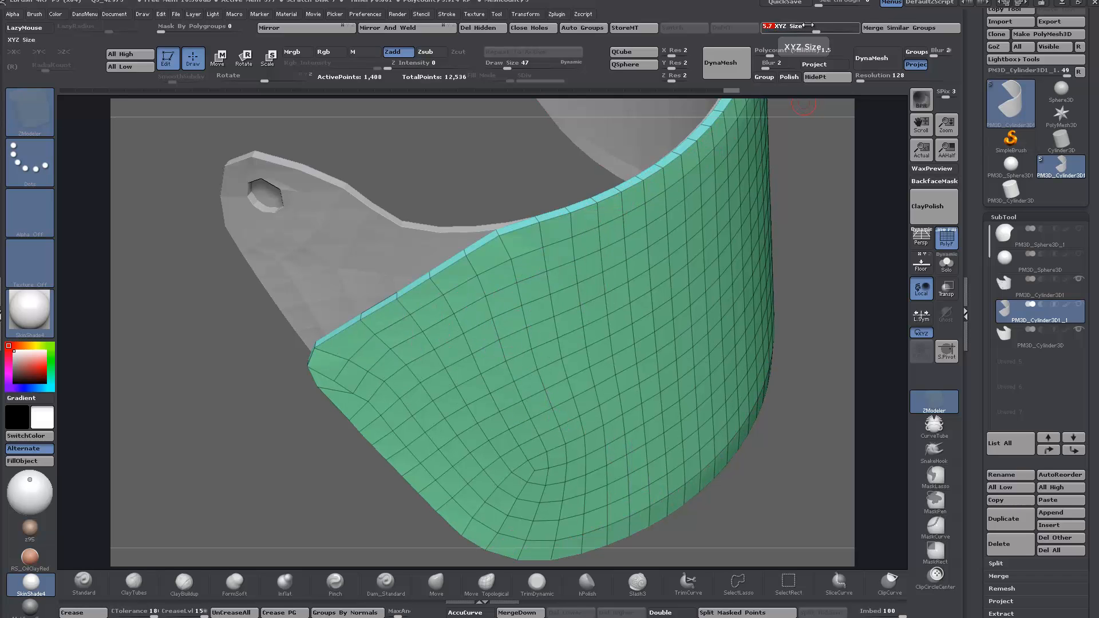
# Flatten the enlarged panel's diagonal rear edge and its upper edge in side view with ClipCurve
pyautogui.moveTo(829, 183)
pyautogui.mouseDown()
pyautogui.moveTo(719, 183)
pyautogui.moveTo(714, 252)
pyautogui.moveTo(627, 236)
pyautogui.moveTo(676, 280)
pyautogui.mouseUp()
pyautogui.press('b')
pyautogui.press('z')
pyautogui.press('m')
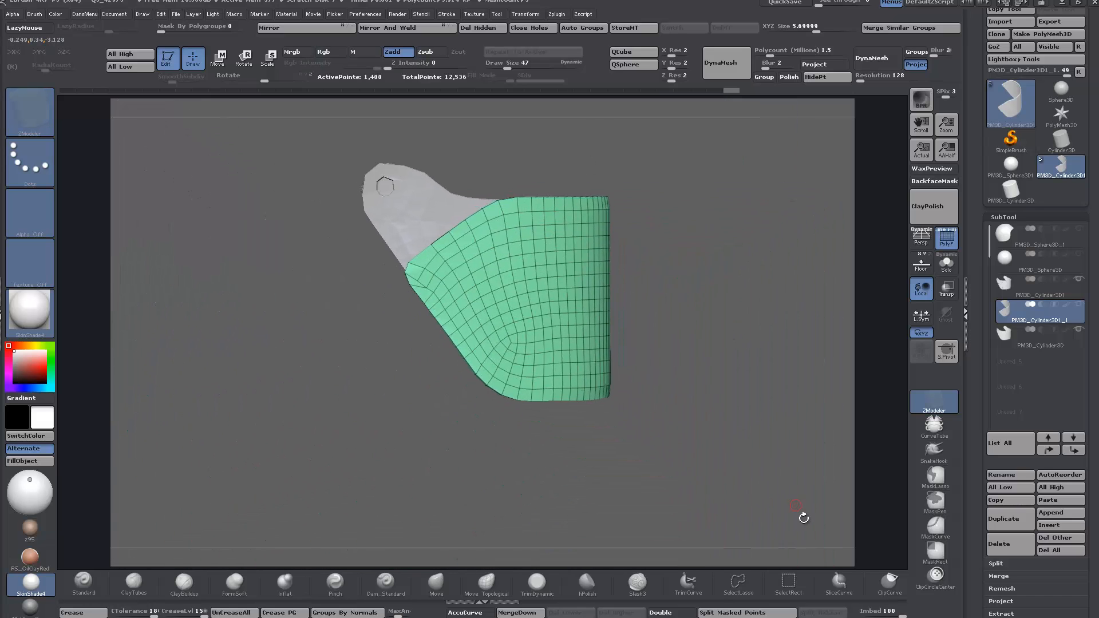
pyautogui.click(889, 581)
pyautogui.moveTo(317, 233)
pyautogui.keyDown('ctrl'); pyautogui.keyDown('shift'); pyautogui.mouseDown()
pyautogui.moveTo(517, 492)
pyautogui.moveTo(552, 564)
pyautogui.moveTo(294, 243)
pyautogui.moveTo(466, 436)
pyautogui.moveTo(201, 127)
pyautogui.moveTo(318, 195)
pyautogui.moveTo(332, 191)
pyautogui.moveTo(326, 173)
pyautogui.mouseUp(); pyautogui.keyUp('shift'); pyautogui.keyUp('ctrl')
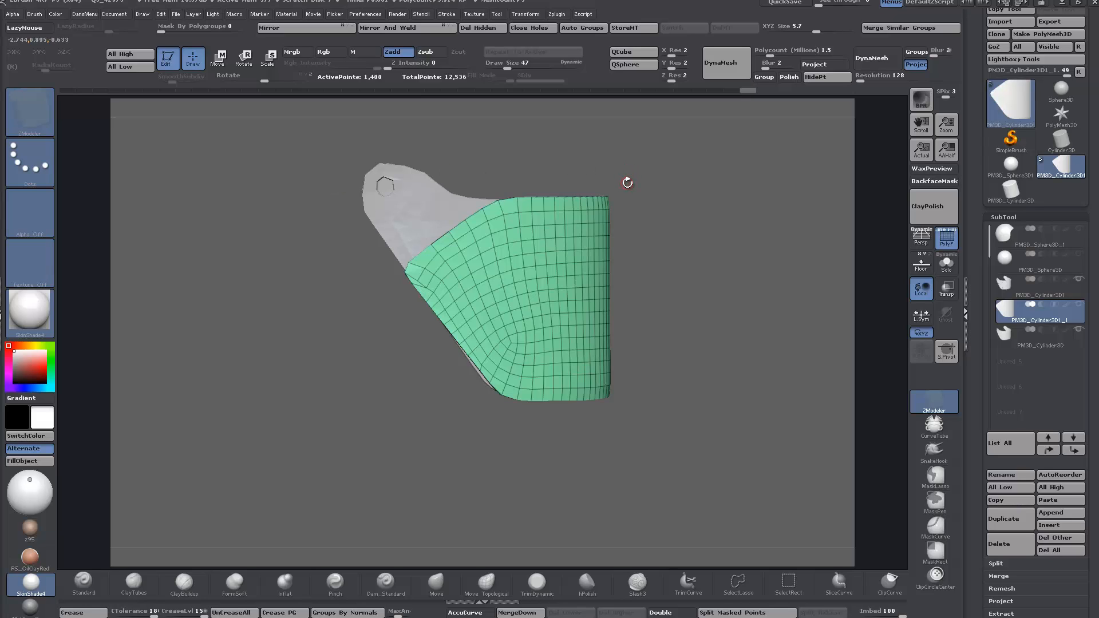
pyautogui.moveTo(680, 199)
pyautogui.keyDown('ctrl'); pyautogui.keyDown('shift'); pyautogui.mouseDown()
pyautogui.moveTo(332, 172)
pyautogui.moveTo(797, 160)
pyautogui.moveTo(748, 179)
pyautogui.moveTo(334, 182)
pyautogui.moveTo(736, 172)
pyautogui.moveTo(760, 195)
pyautogui.mouseUp(); pyautogui.keyUp('shift'); pyautogui.keyUp('ctrl')
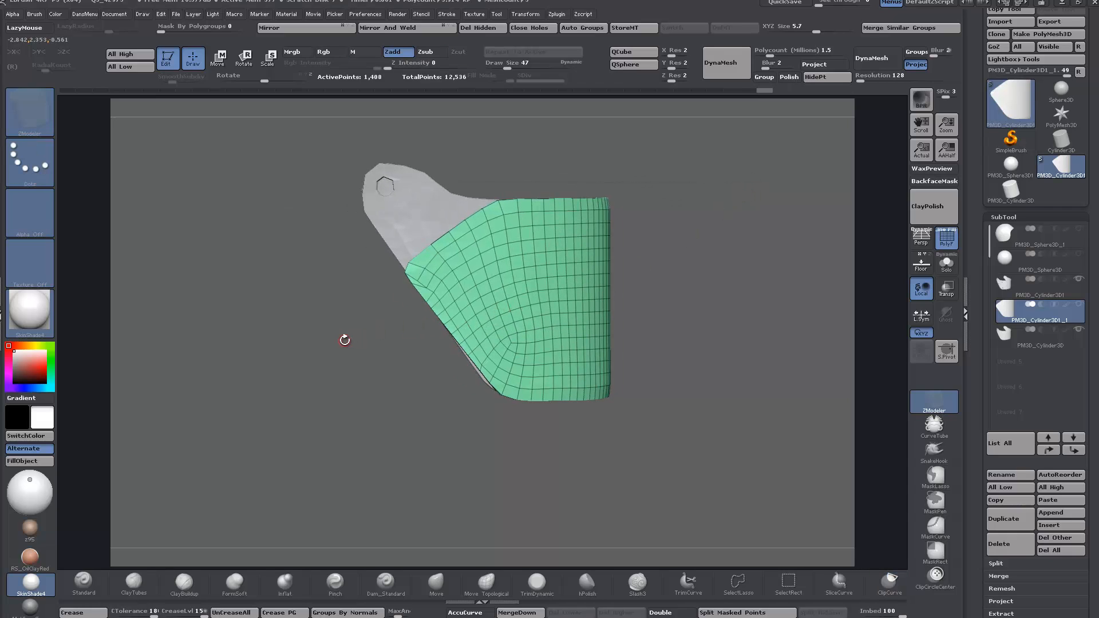
# Compare the clipped panel's outline with the visor underneath and with the rest of the helmet
pyautogui.keyDown('alt'); pyautogui.moveTo(344, 340); pyautogui.dragTo(326, 326); pyautogui.keyUp('alt')
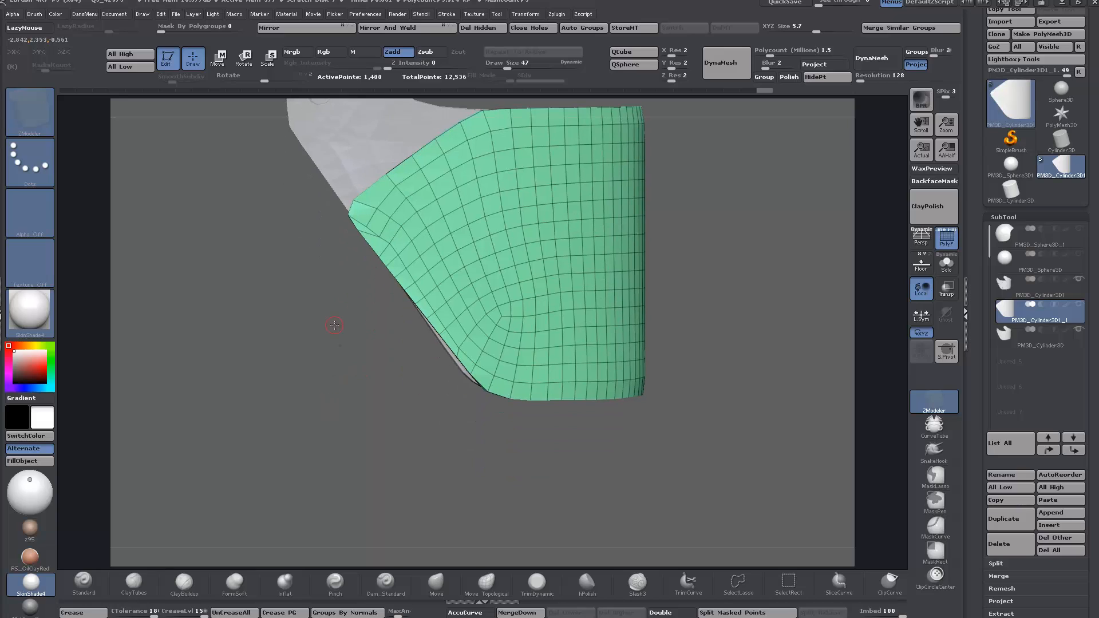
pyautogui.keyDown('alt'); pyautogui.click(342, 158); pyautogui.keyUp('alt')
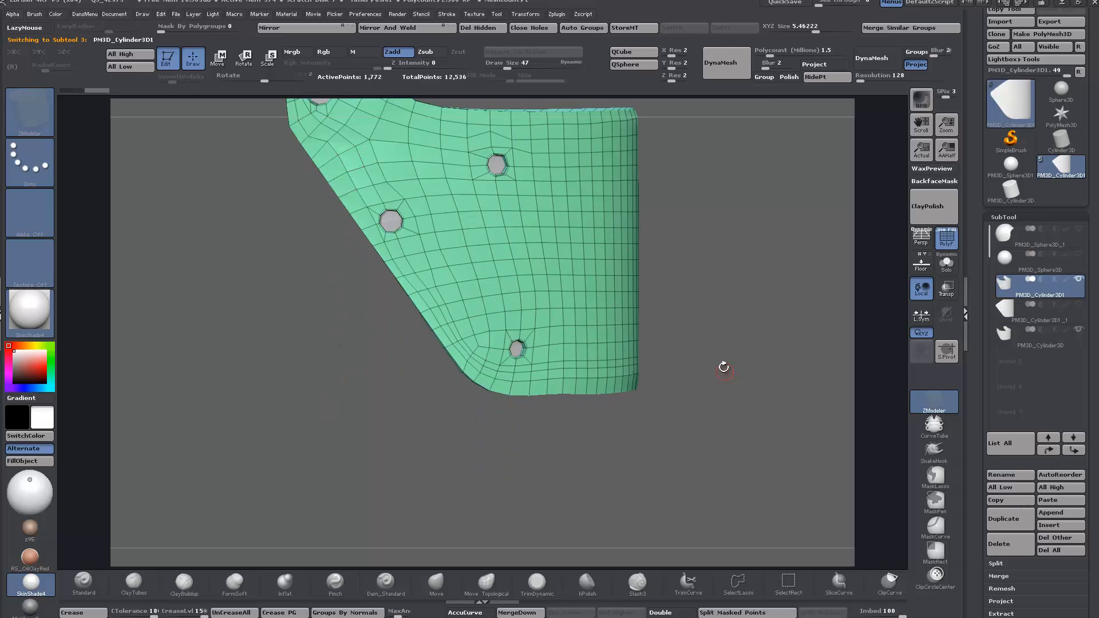
pyautogui.click(1009, 309)
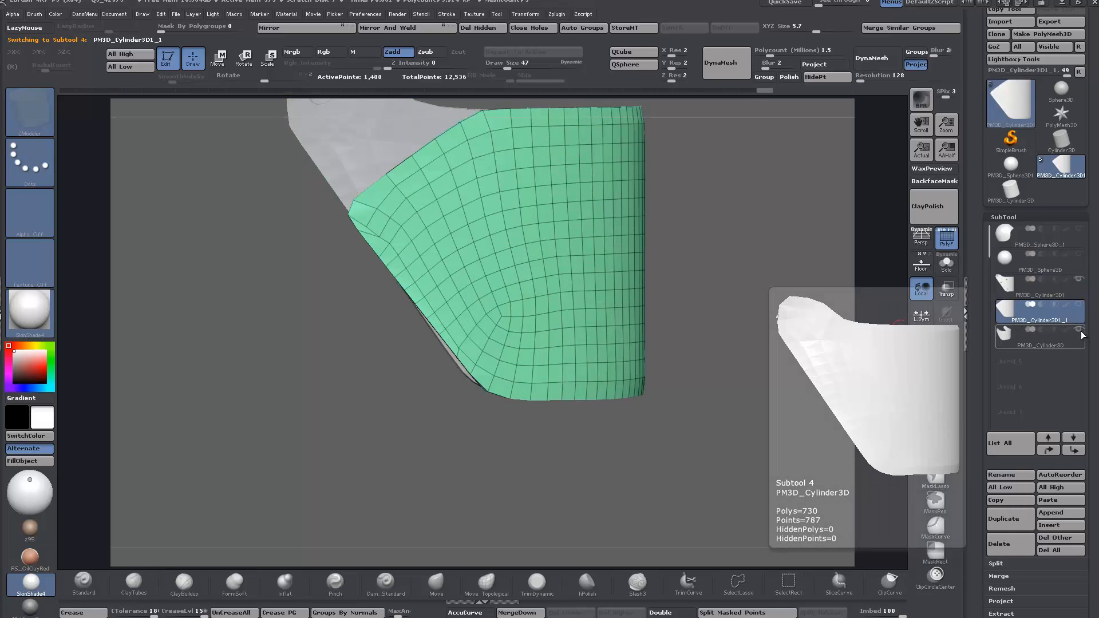
pyautogui.keyDown('shift'); pyautogui.click(1078, 304); pyautogui.keyUp('shift')
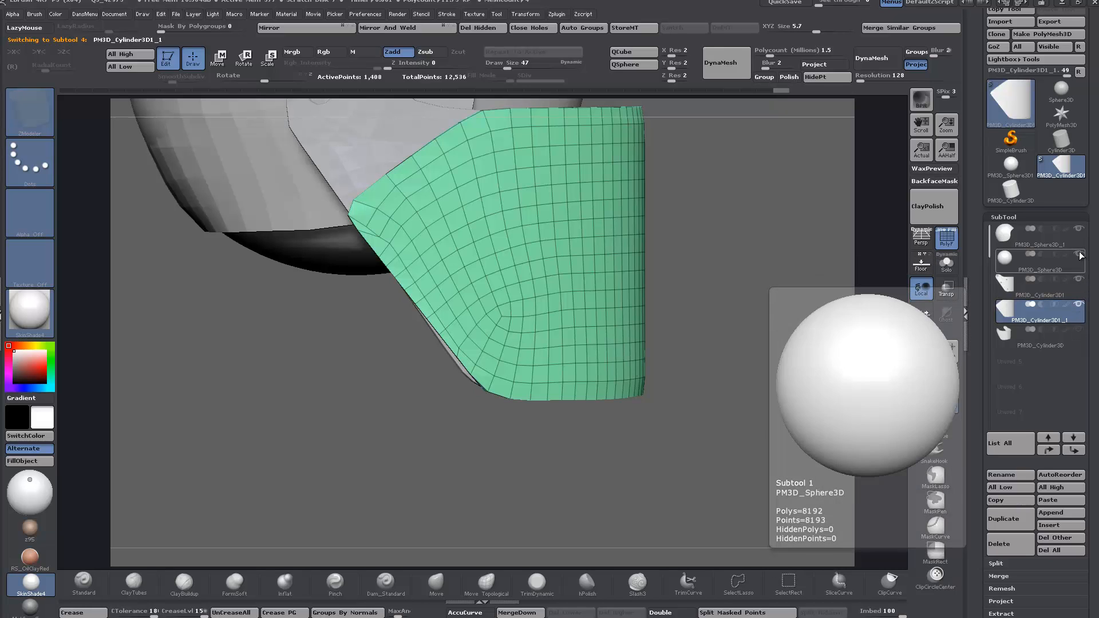
pyautogui.click(1079, 229)
pyautogui.moveTo(753, 284); pyautogui.dragTo(715, 302)
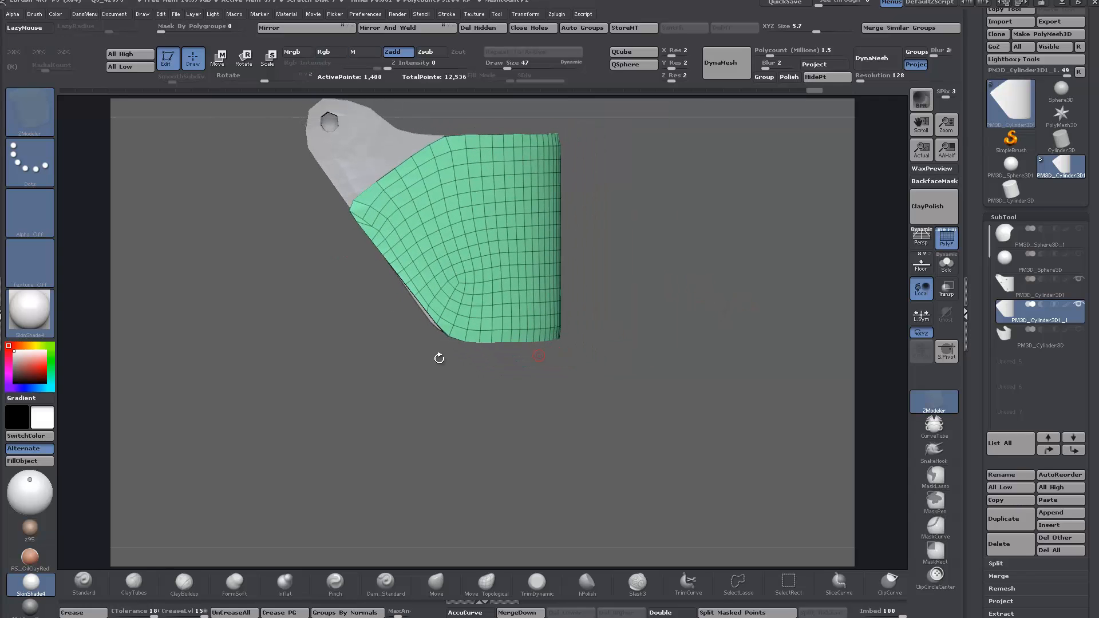
pyautogui.keyDown('alt'); pyautogui.moveTo(331, 274); pyautogui.dragTo(356, 319); pyautogui.keyUp('alt')
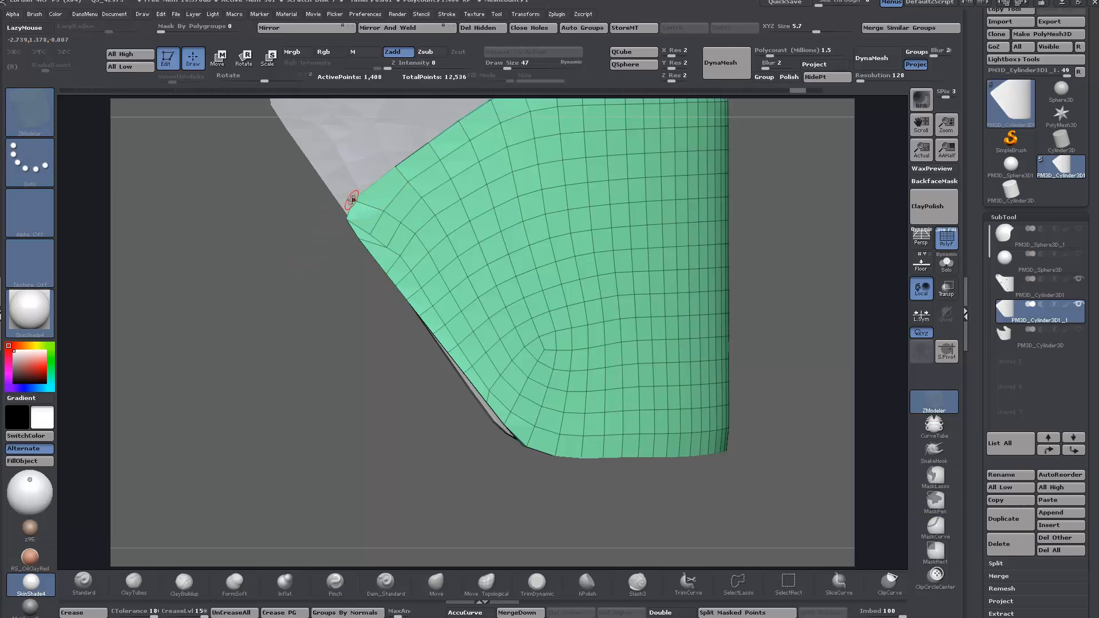
# Set the ZModeler point action to Move with Infinite Depth and move the panel's rear edge points outward to cover the visor
pyautogui.rightClick(351, 200)
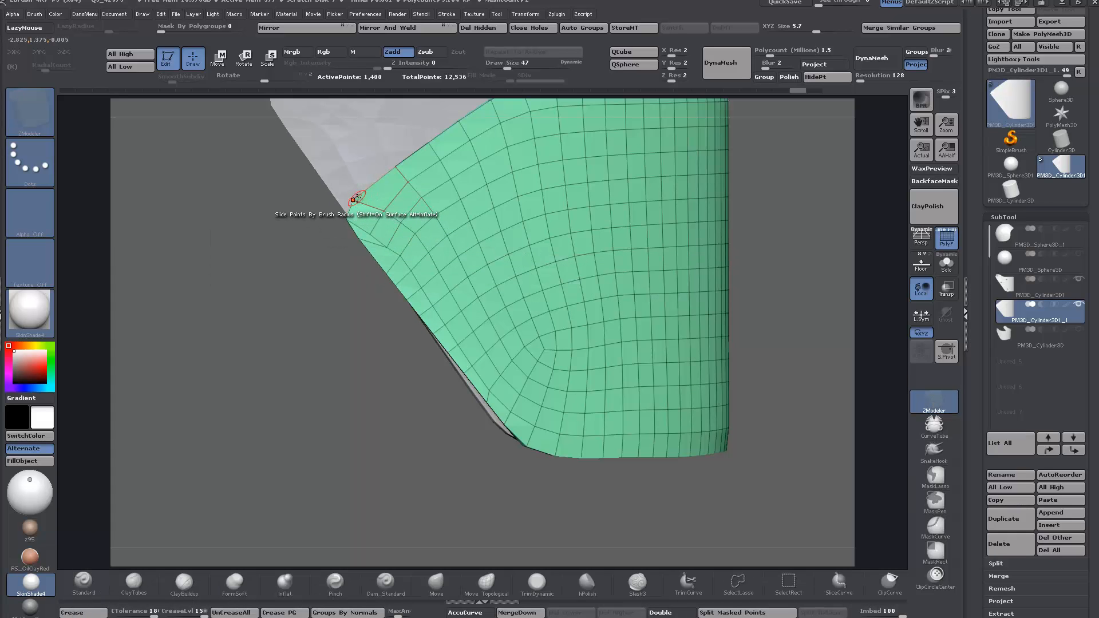
pyautogui.press('space')
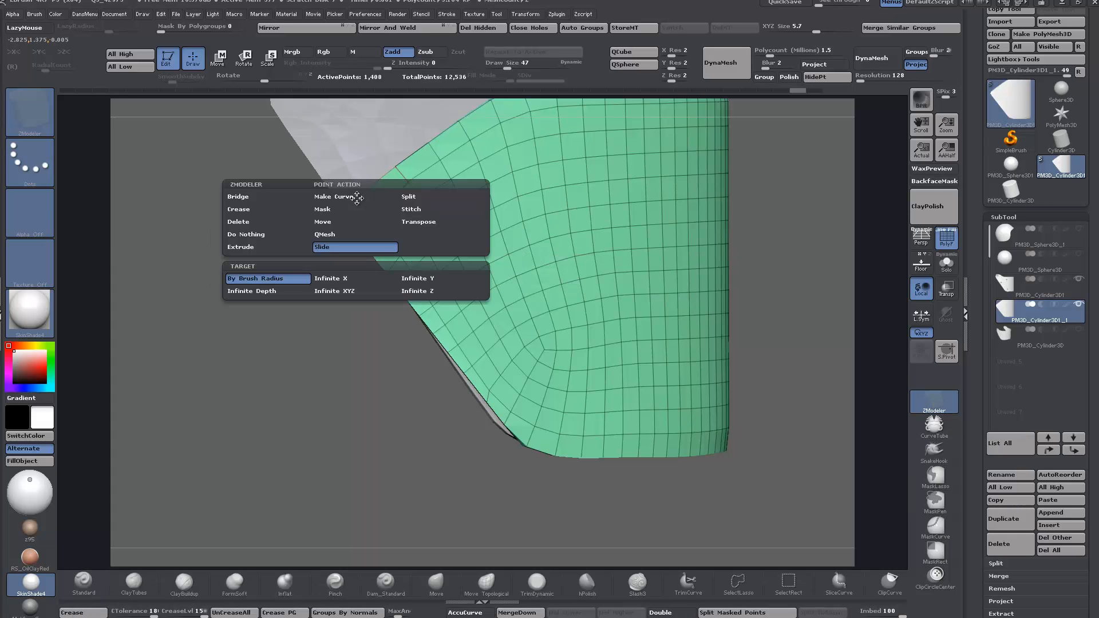
pyautogui.click(318, 222)
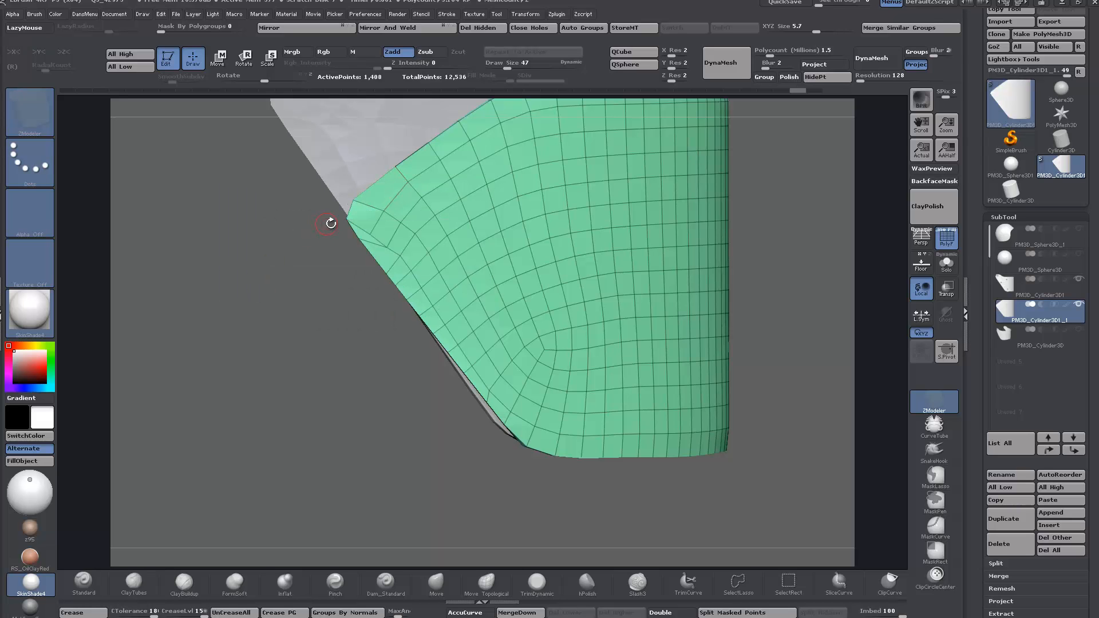
pyautogui.moveTo(322, 246); pyautogui.dragTo(304, 200)
pyautogui.moveTo(356, 201); pyautogui.dragTo(366, 249)
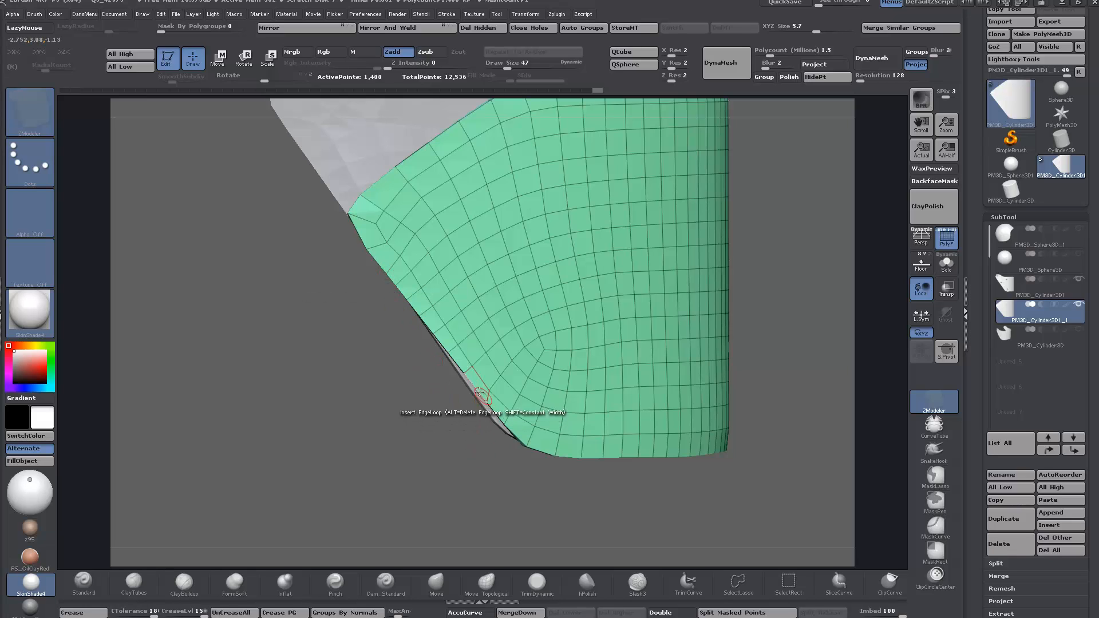
pyautogui.moveTo(462, 380); pyautogui.dragTo(408, 303)
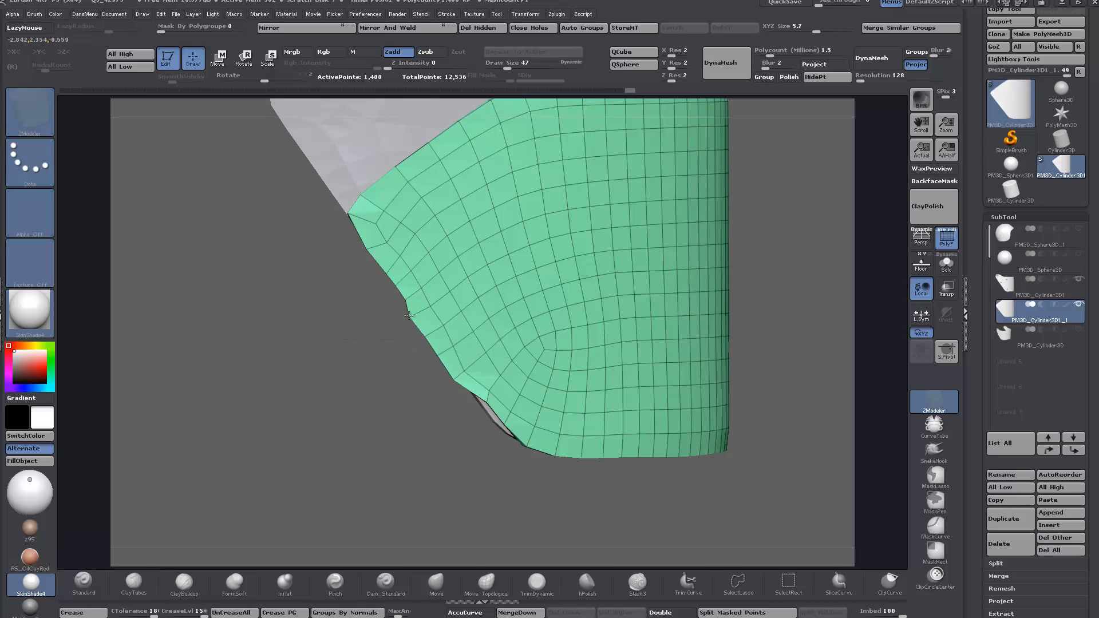
pyautogui.moveTo(491, 401); pyautogui.dragTo(507, 435)
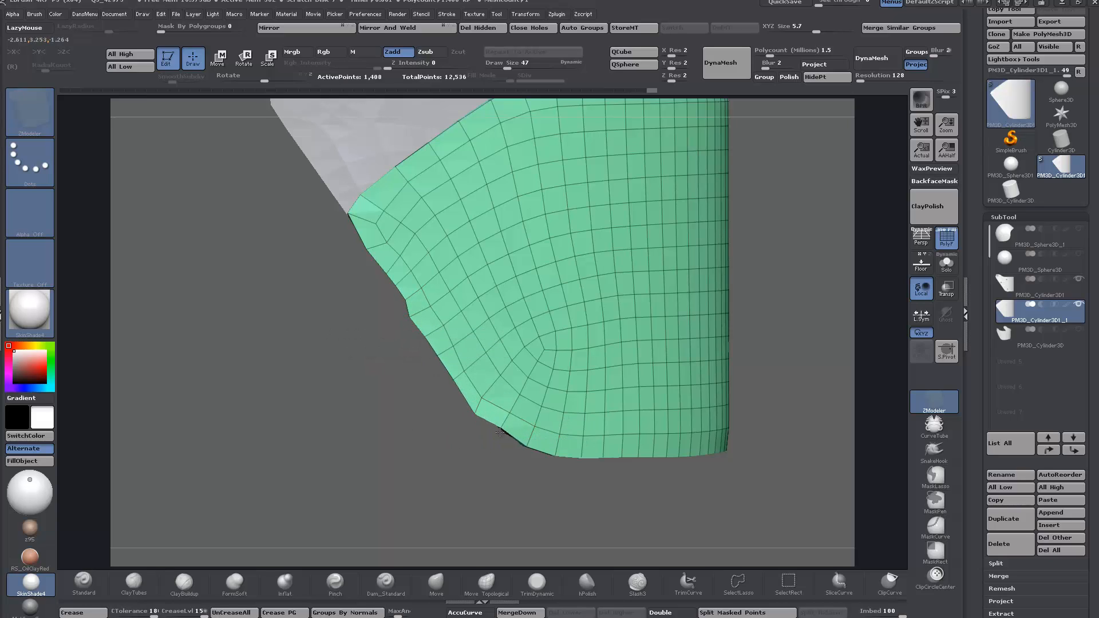
# Turn on transparency, straighten the panel's rear and bottom edges with ClipCurve, and inspect the shape without transparency and wireframe
pyautogui.click(946, 290)
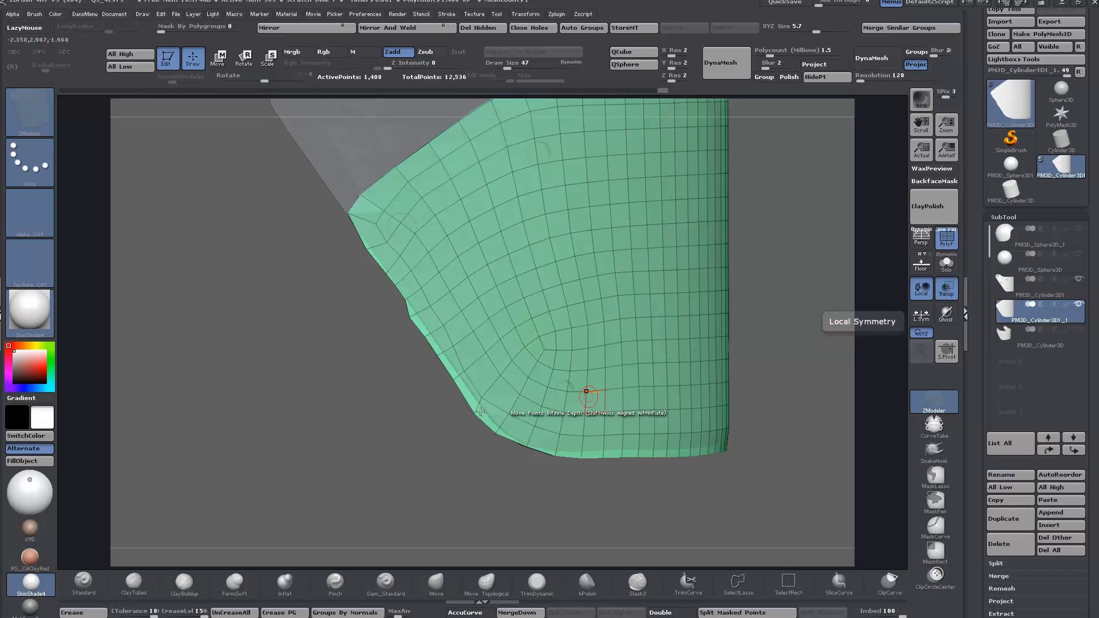
pyautogui.moveTo(584, 393); pyautogui.dragTo(716, 503)
pyautogui.click(889, 581)
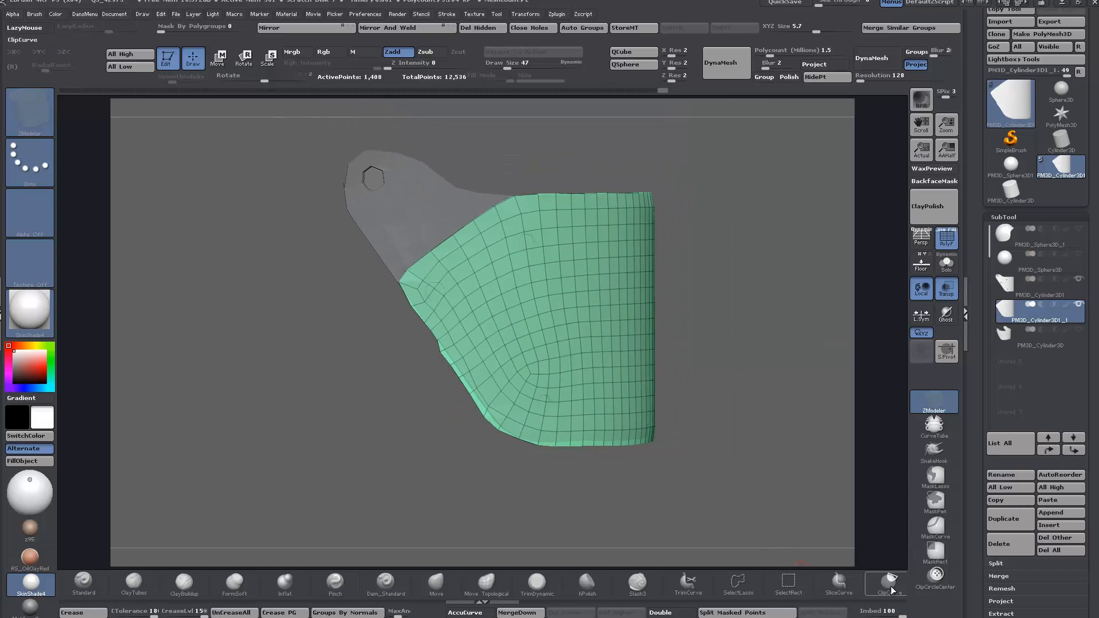
pyautogui.moveTo(589, 512)
pyautogui.keyDown('ctrl'); pyautogui.keyDown('shift'); pyautogui.mouseDown()
pyautogui.moveTo(319, 208)
pyautogui.moveTo(375, 142)
pyautogui.moveTo(311, 171)
pyautogui.moveTo(352, 210)
pyautogui.moveTo(330, 215)
pyautogui.moveTo(341, 209)
pyautogui.mouseUp(); pyautogui.keyUp('shift'); pyautogui.keyUp('ctrl')
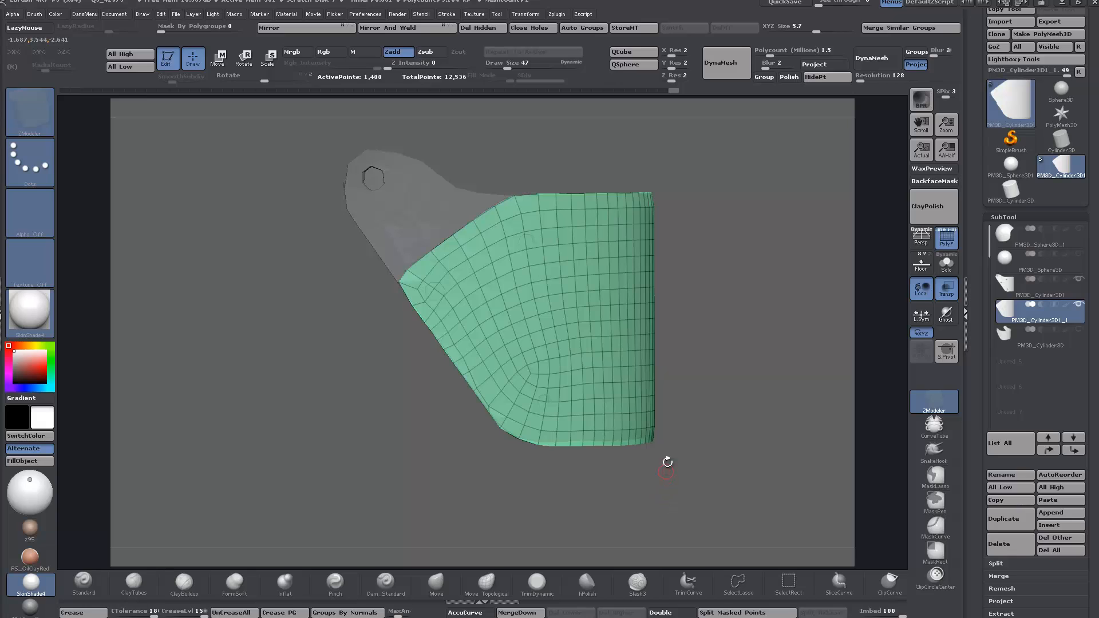
pyautogui.moveTo(726, 466)
pyautogui.keyDown('ctrl'); pyautogui.keyDown('shift'); pyautogui.mouseDown()
pyautogui.moveTo(331, 473)
pyautogui.moveTo(379, 445)
pyautogui.mouseUp(); pyautogui.keyUp('shift'); pyautogui.keyUp('ctrl')
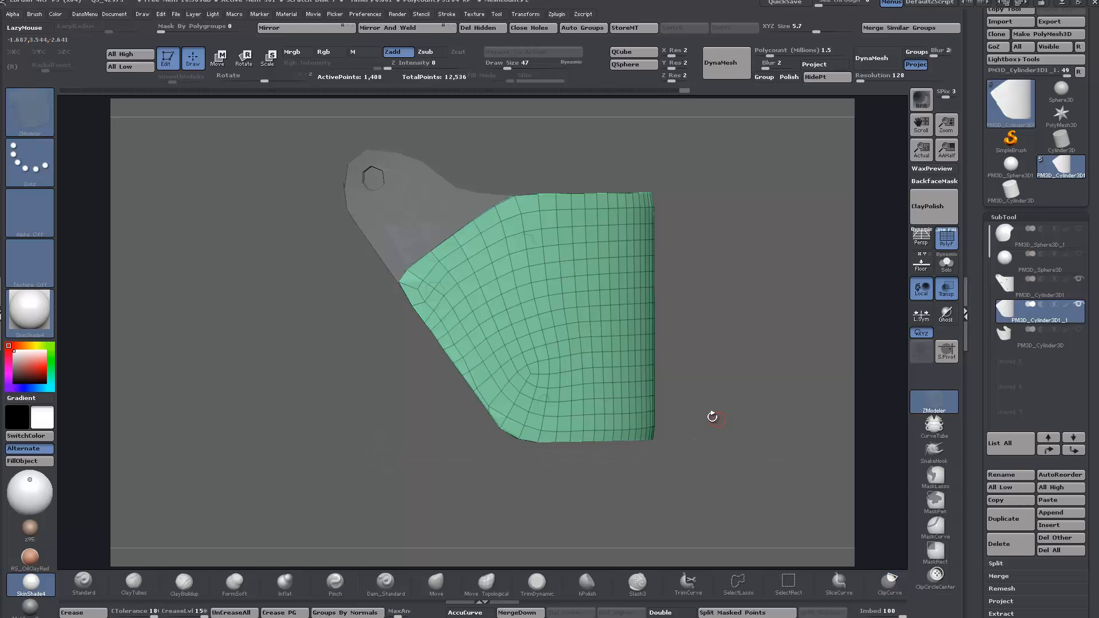
pyautogui.moveTo(738, 395); pyautogui.dragTo(743, 373)
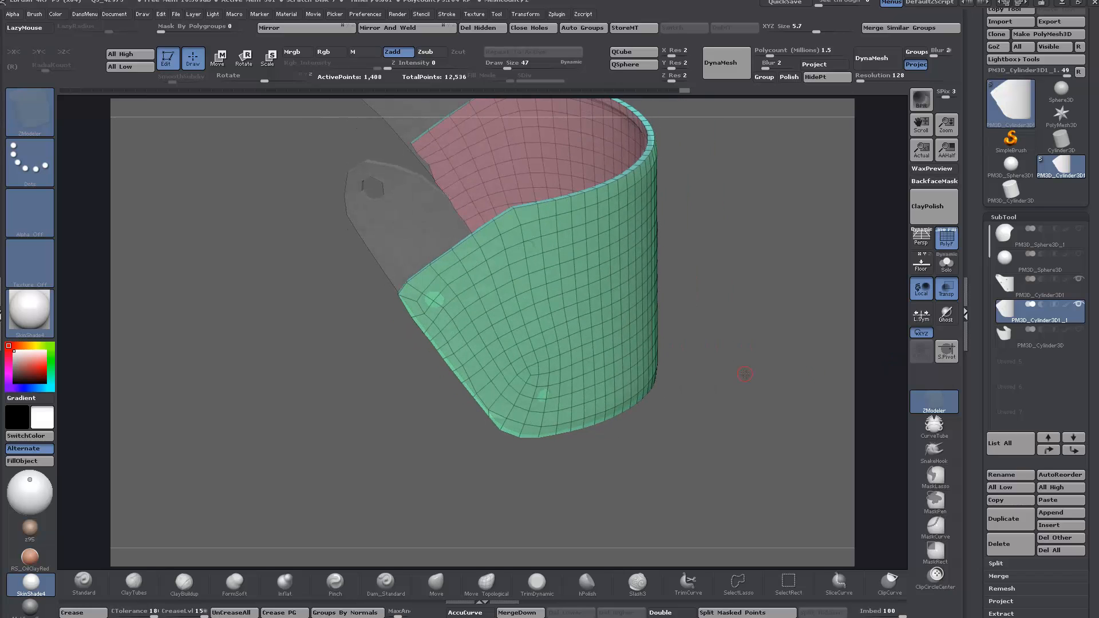
pyautogui.click(945, 290)
pyautogui.click(946, 242)
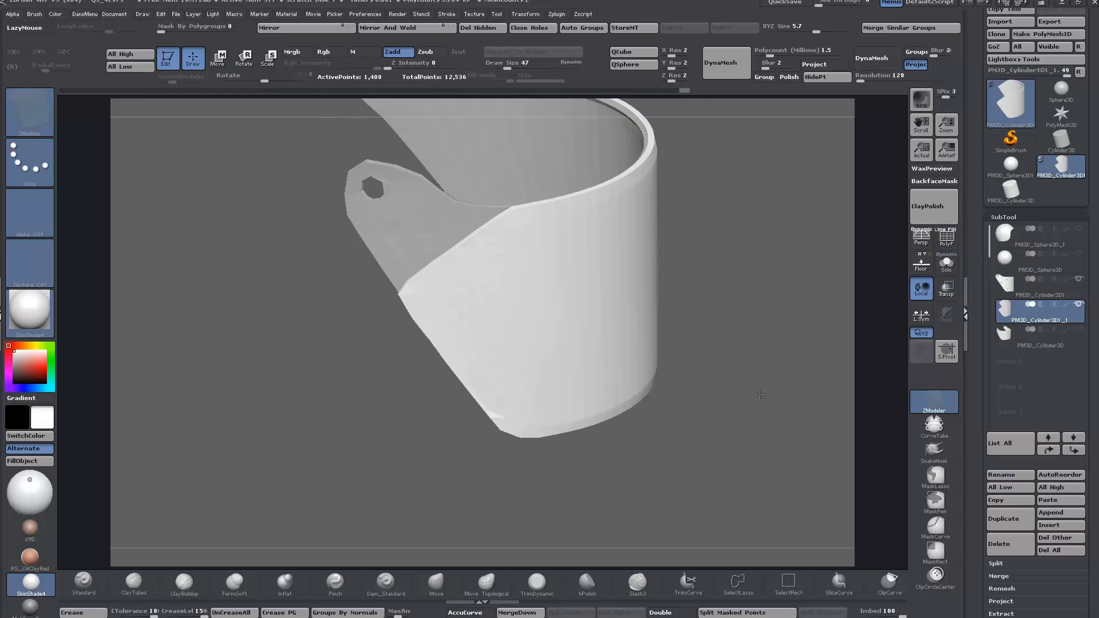
pyautogui.moveTo(733, 371); pyautogui.dragTo(760, 380)
pyautogui.keyDown('alt'); pyautogui.moveTo(729, 340); pyautogui.dragTo(749, 372); pyautogui.keyUp('alt')
pyautogui.keyDown('alt'); pyautogui.moveTo(775, 299); pyautogui.dragTo(703, 372); pyautogui.keyUp('alt')
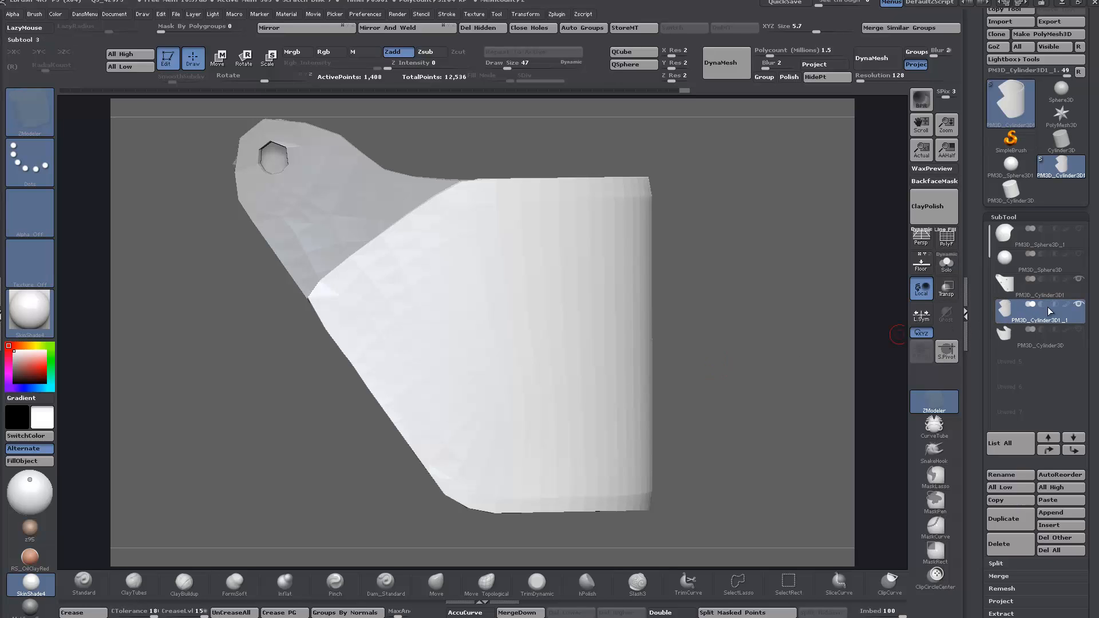
# Show wireframe and transparency, move panel points onto the centers of the visor's screw holes, and check their alignment against the visor
pyautogui.click(946, 245)
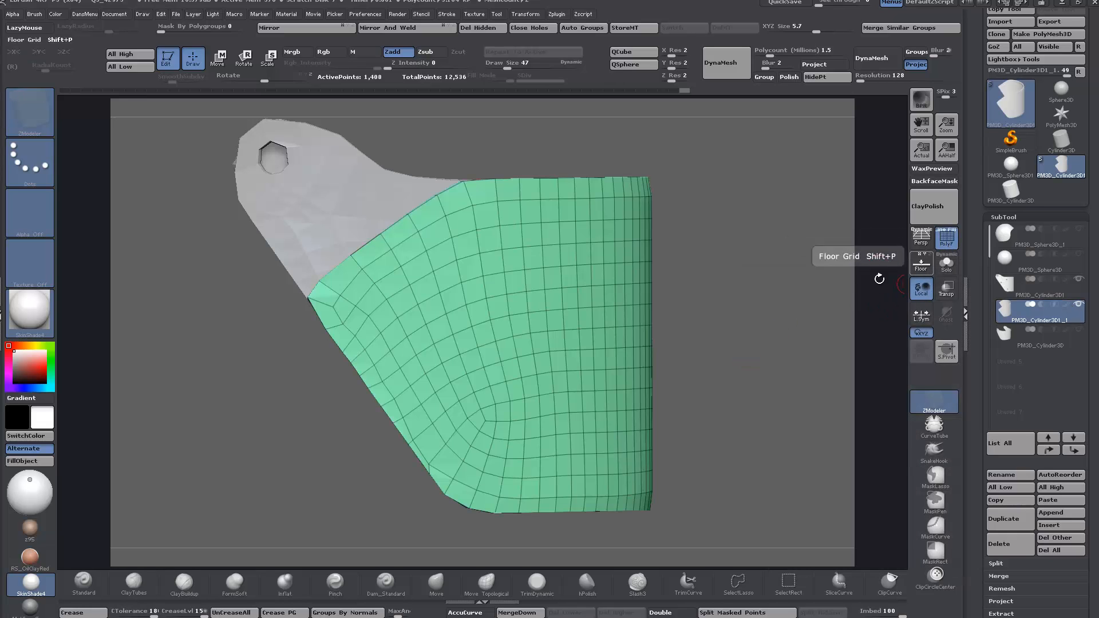
pyautogui.click(953, 288)
pyautogui.keyDown('alt'); pyautogui.moveTo(294, 343); pyautogui.dragTo(343, 363); pyautogui.keyUp('alt')
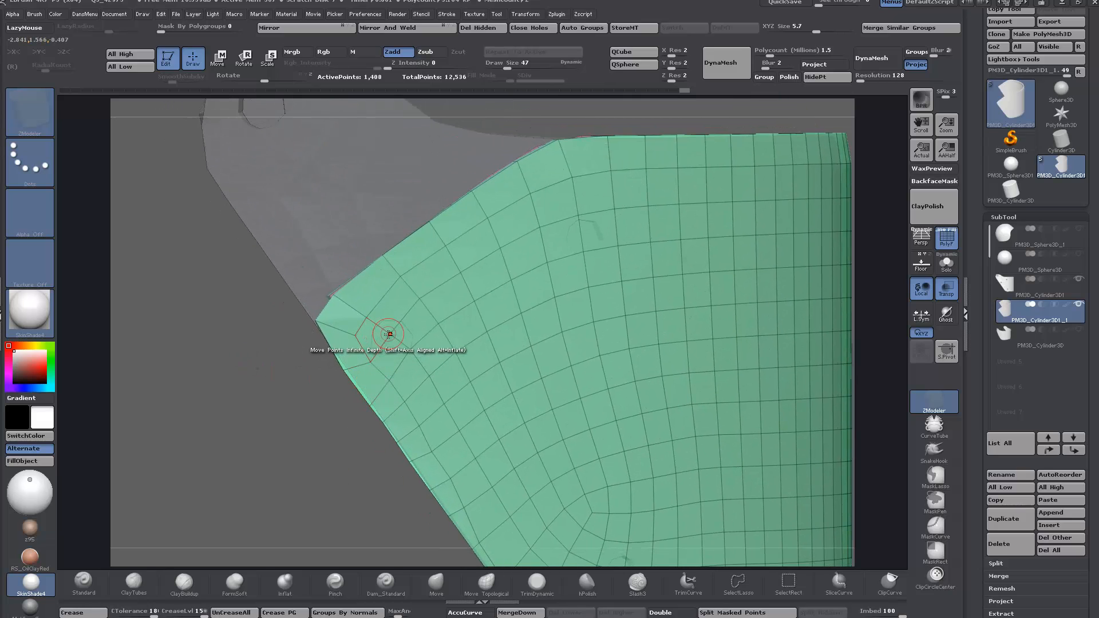
pyautogui.click(389, 334)
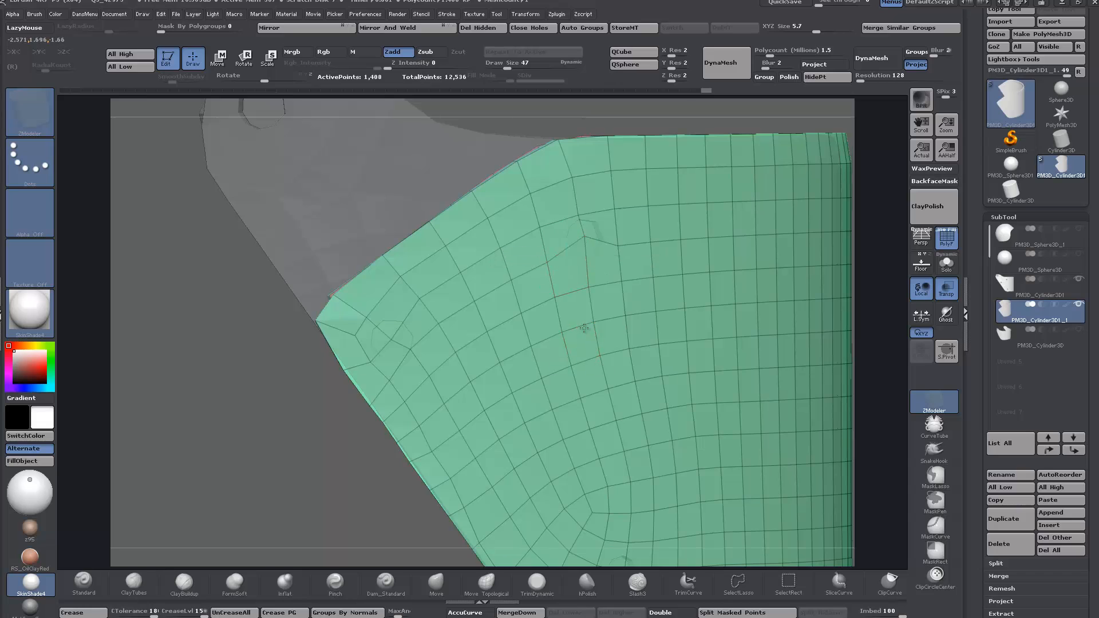
pyautogui.keyDown('alt'); pyautogui.moveTo(581, 327); pyautogui.dragTo(594, 209, button='right'); pyautogui.keyUp('alt')
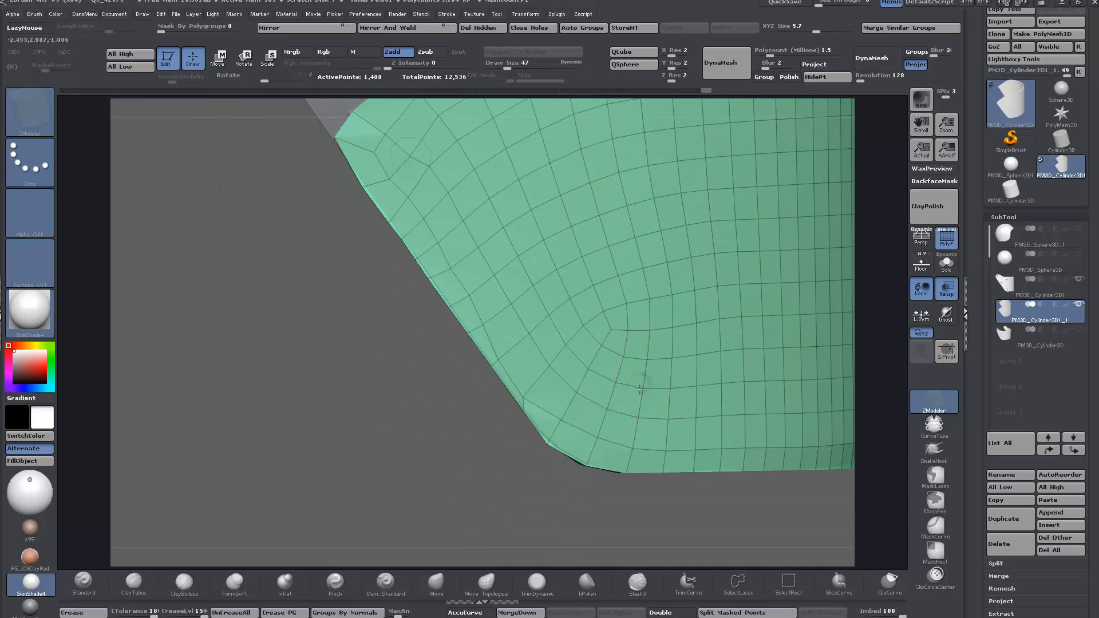
pyautogui.moveTo(635, 385)
pyautogui.keyDown('ctrl'); pyautogui.mouseDown(button='right')
pyautogui.moveTo(538, 445)
pyautogui.moveTo(401, 298)
pyautogui.moveTo(602, 385)
pyautogui.moveTo(654, 383)
pyautogui.mouseUp(button='right'); pyautogui.keyUp('ctrl')
pyautogui.moveTo(339, 408); pyautogui.dragTo(881, 284, button='right')
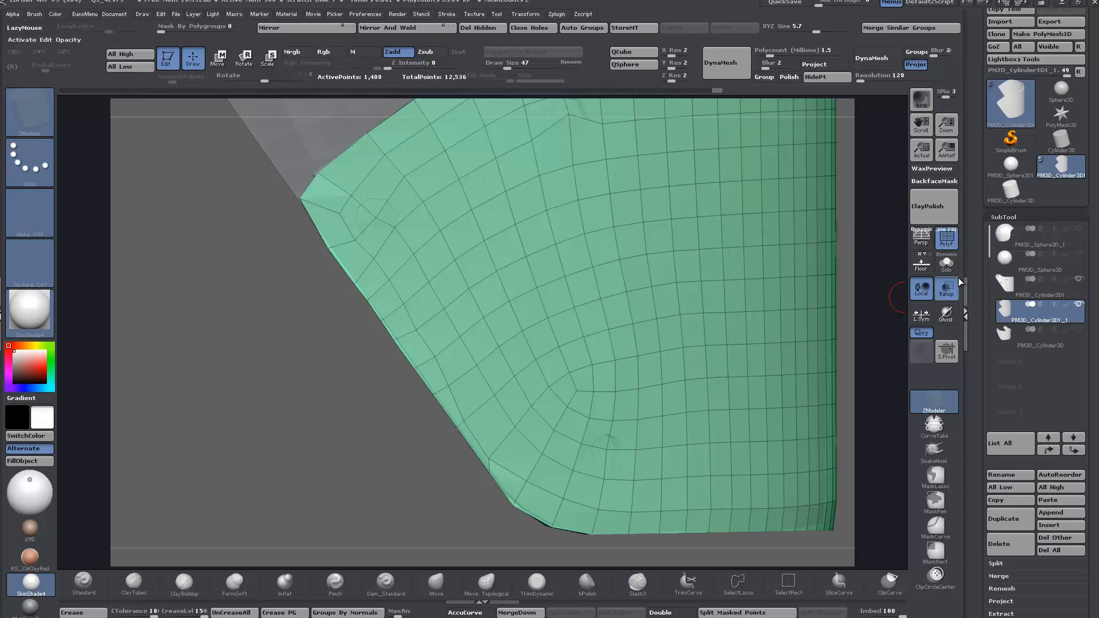
pyautogui.click(1008, 282)
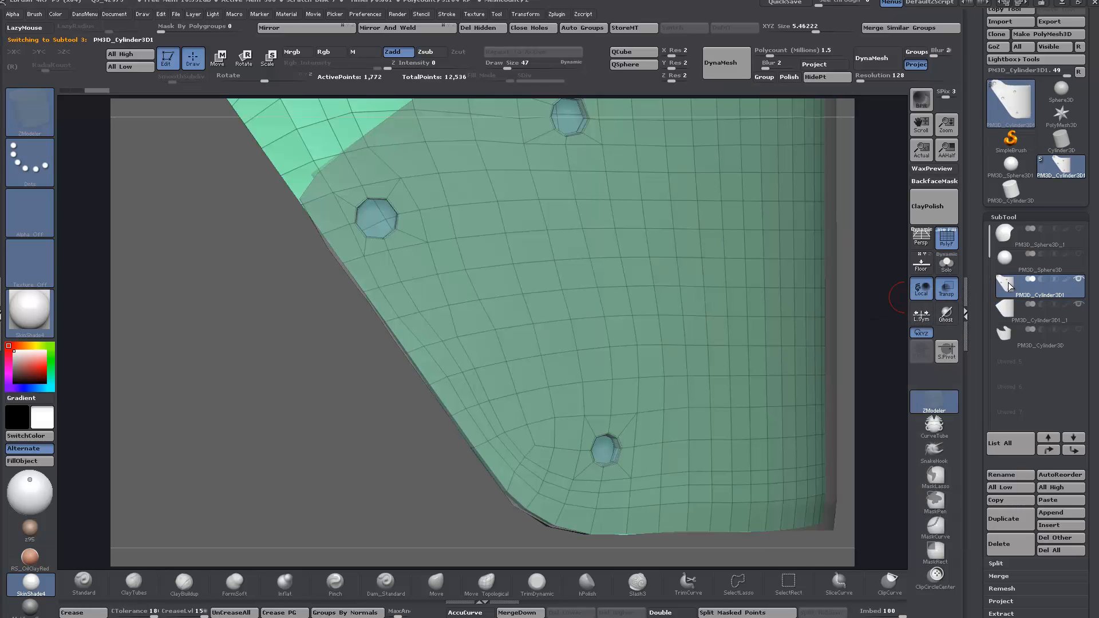
pyautogui.press('f')
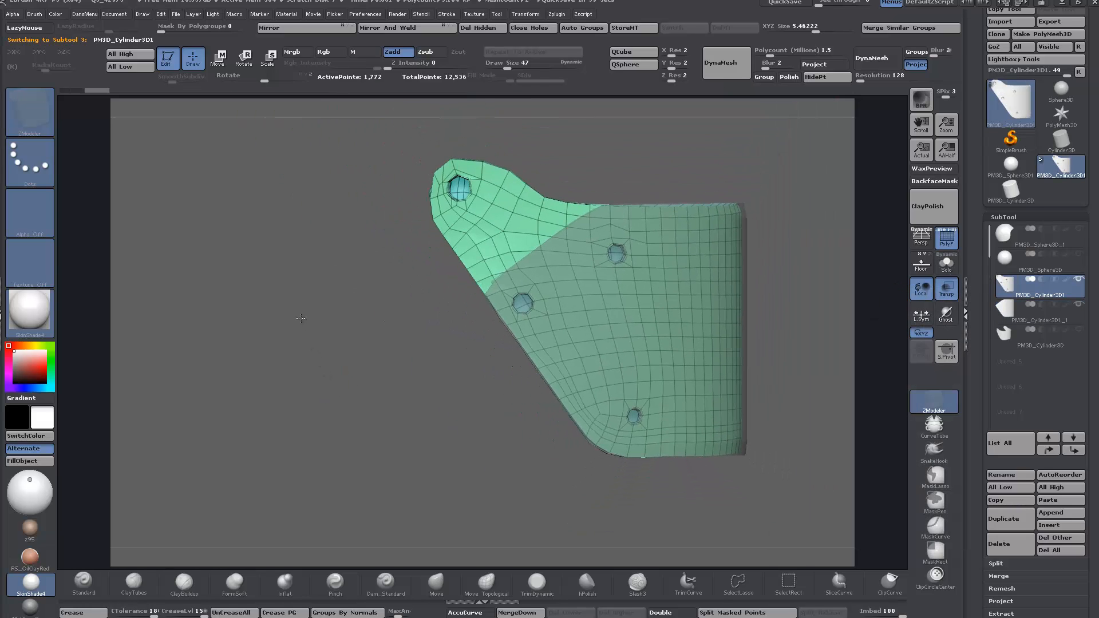
pyautogui.moveTo(301, 319); pyautogui.dragTo(400, 248, button='right')
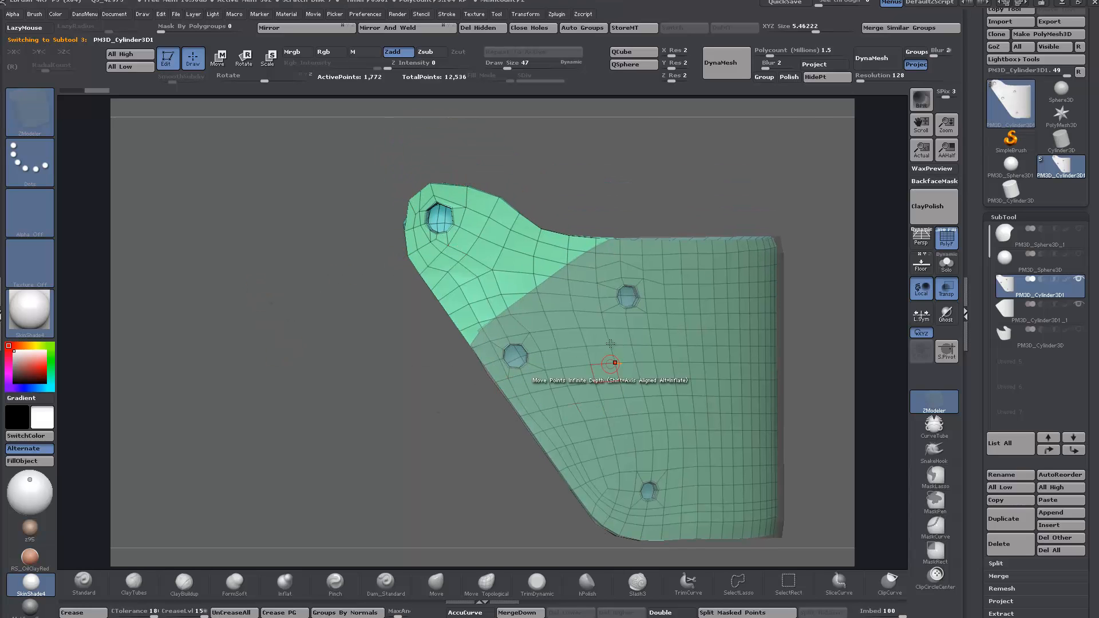
pyautogui.click(1009, 313)
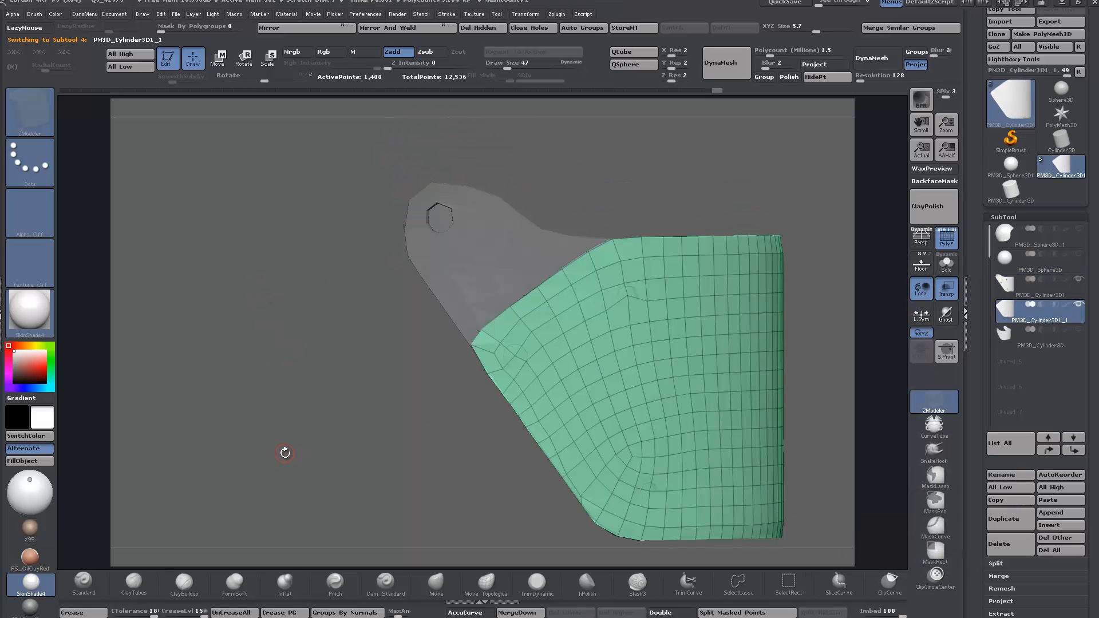
pyautogui.moveTo(386, 428); pyautogui.dragTo(744, 338, button='right')
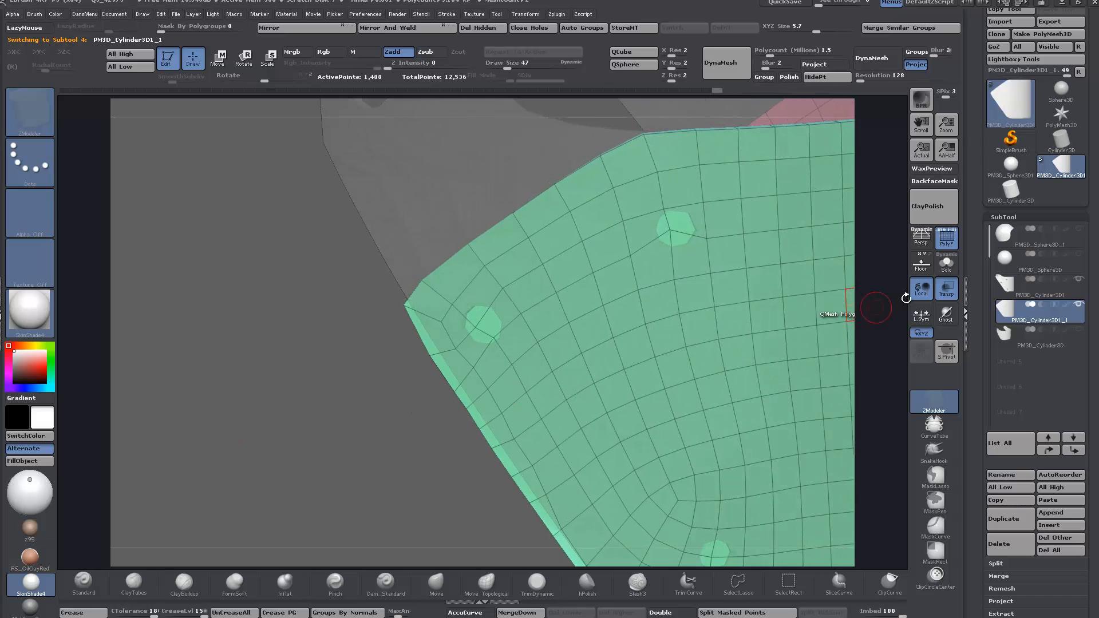
# Isolate the front panel and set the ZModeler point action to Split
pyautogui.click(947, 264)
pyautogui.moveTo(331, 400); pyautogui.dragTo(395, 282, button='right')
pyautogui.press('space')
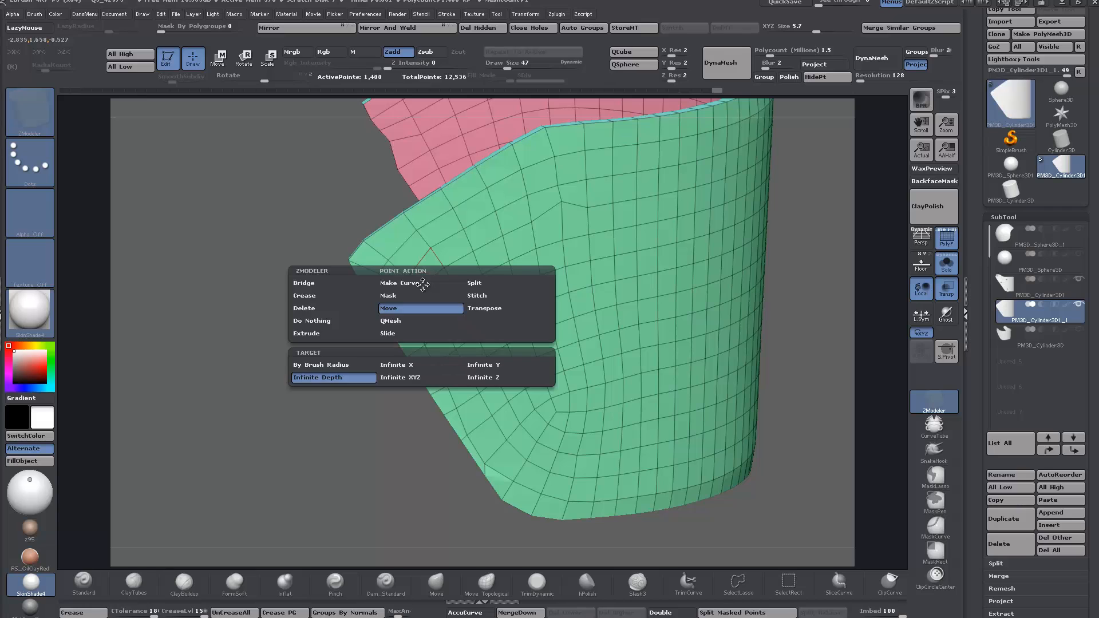
pyautogui.click(469, 285)
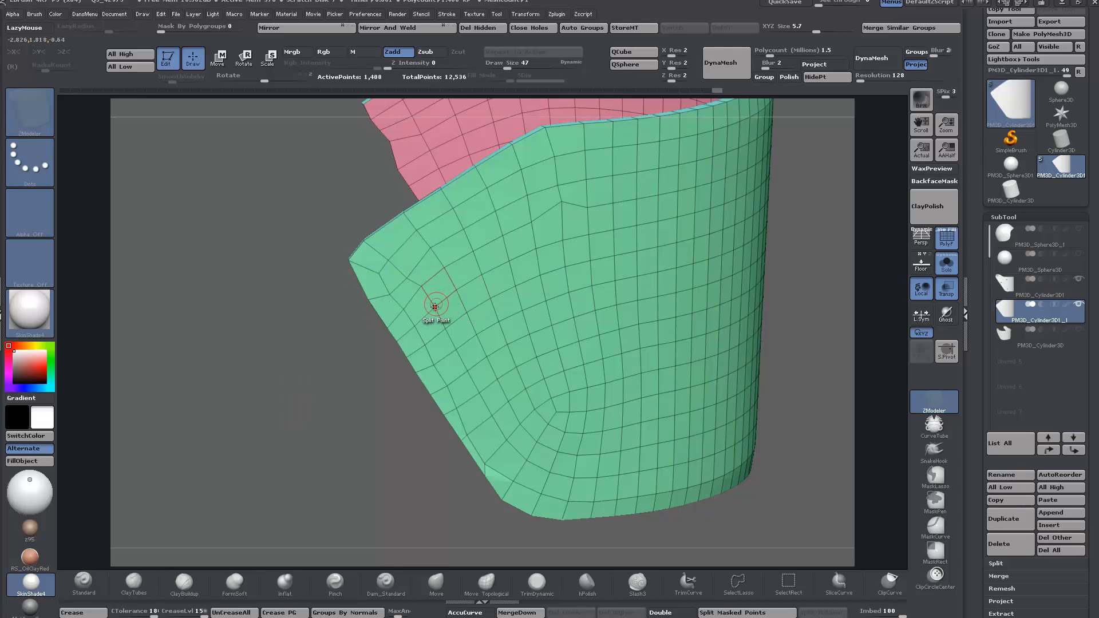
pyautogui.moveTo(307, 428); pyautogui.dragTo(301, 392, button='right')
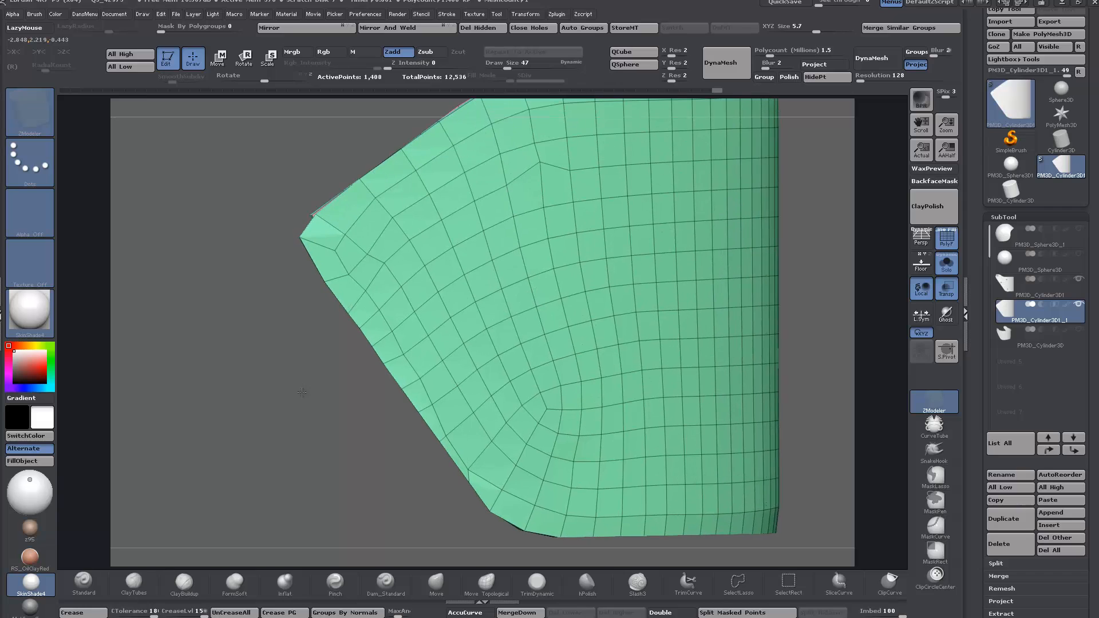
# Bring the visor back into view and split the panel points at the screw-hole centers into round outlines matching the visor's holes
pyautogui.click(947, 267)
pyautogui.moveTo(326, 343); pyautogui.dragTo(423, 316, button='right')
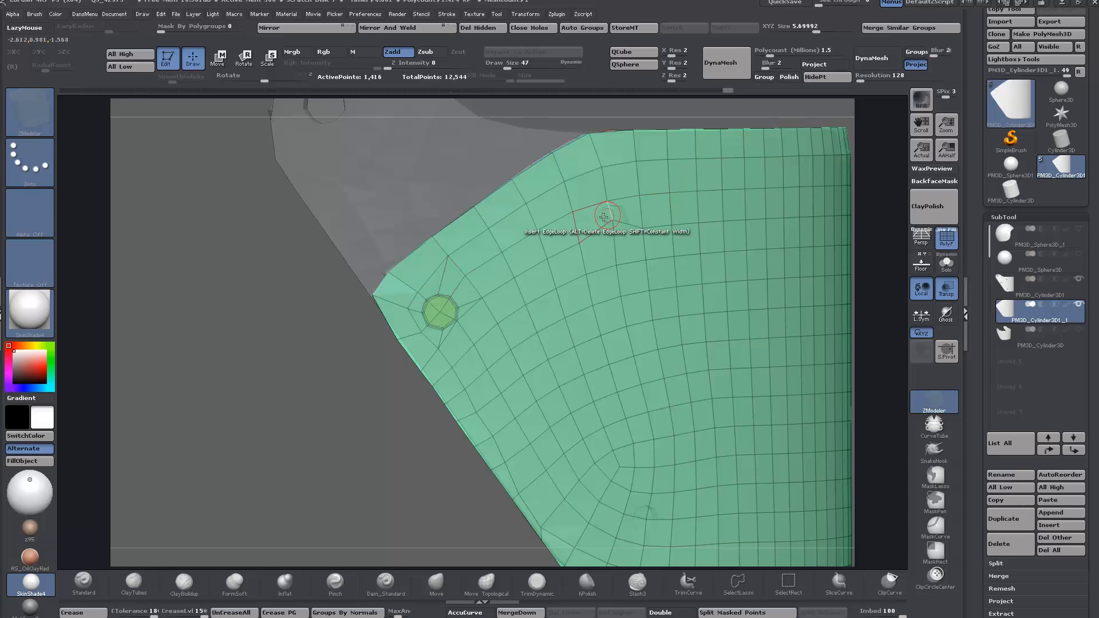
pyautogui.moveTo(377, 338); pyautogui.dragTo(401, 375, button='right')
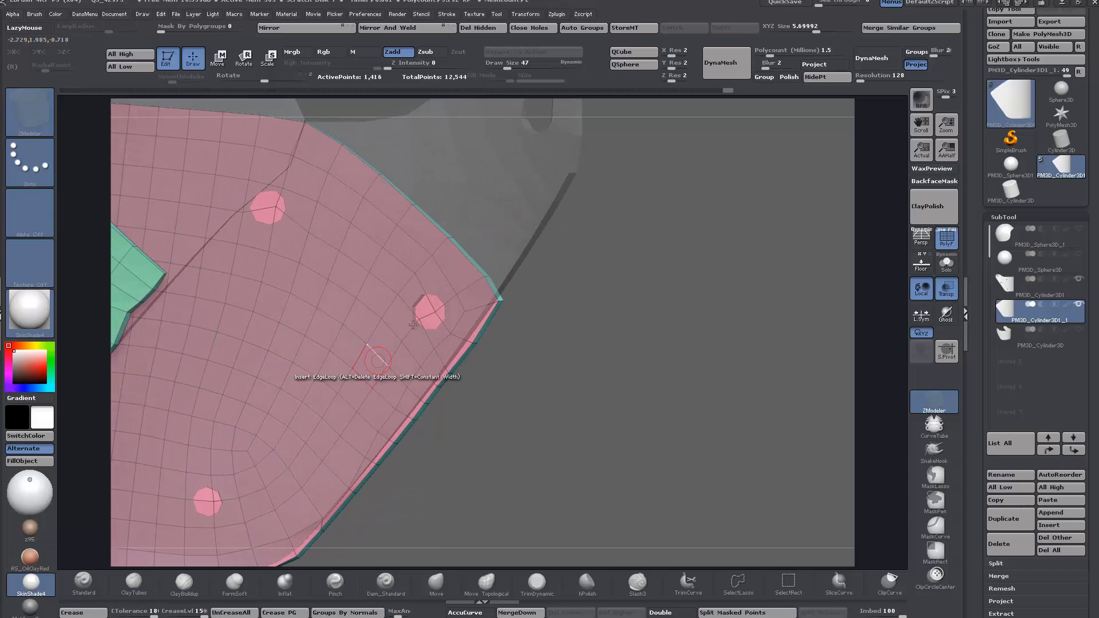
pyautogui.moveTo(434, 310); pyautogui.dragTo(478, 395, button='right')
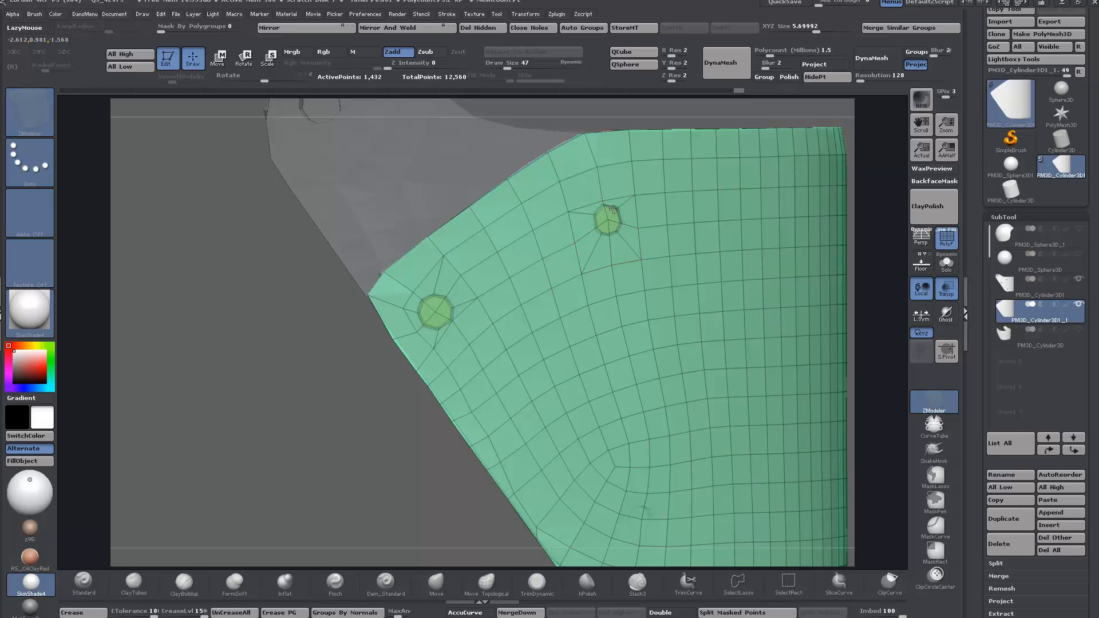
pyautogui.moveTo(614, 208); pyautogui.dragTo(460, 396, button='right')
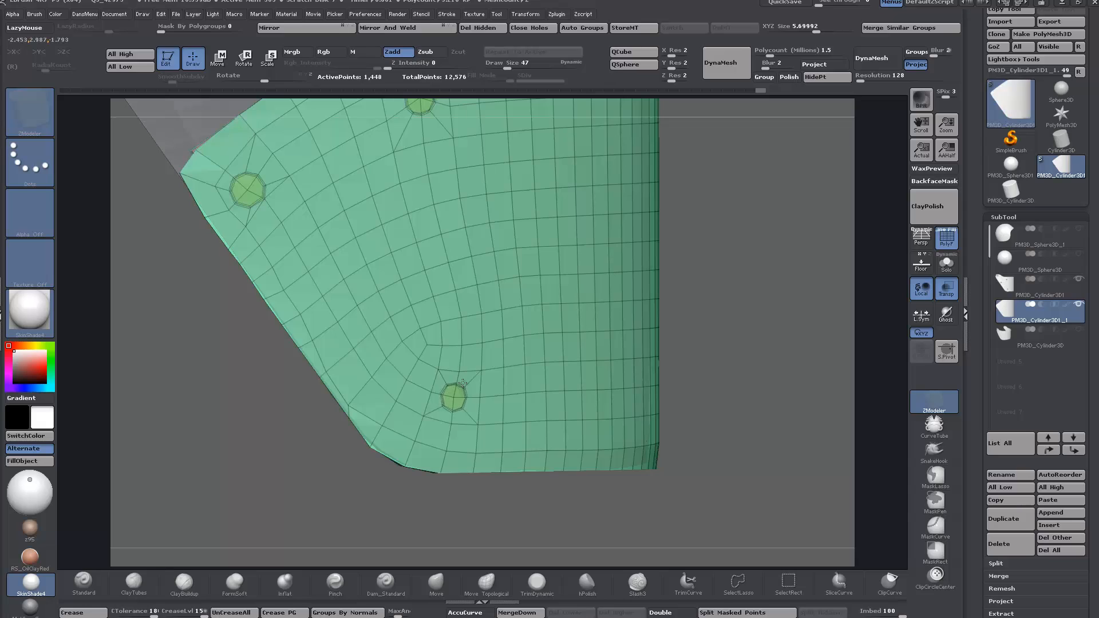
# Finish the split outlines on both panel faces and open the three screw holes through the panel's thickness
pyautogui.moveTo(423, 380); pyautogui.dragTo(455, 246, button='right')
pyautogui.click(412, 390)
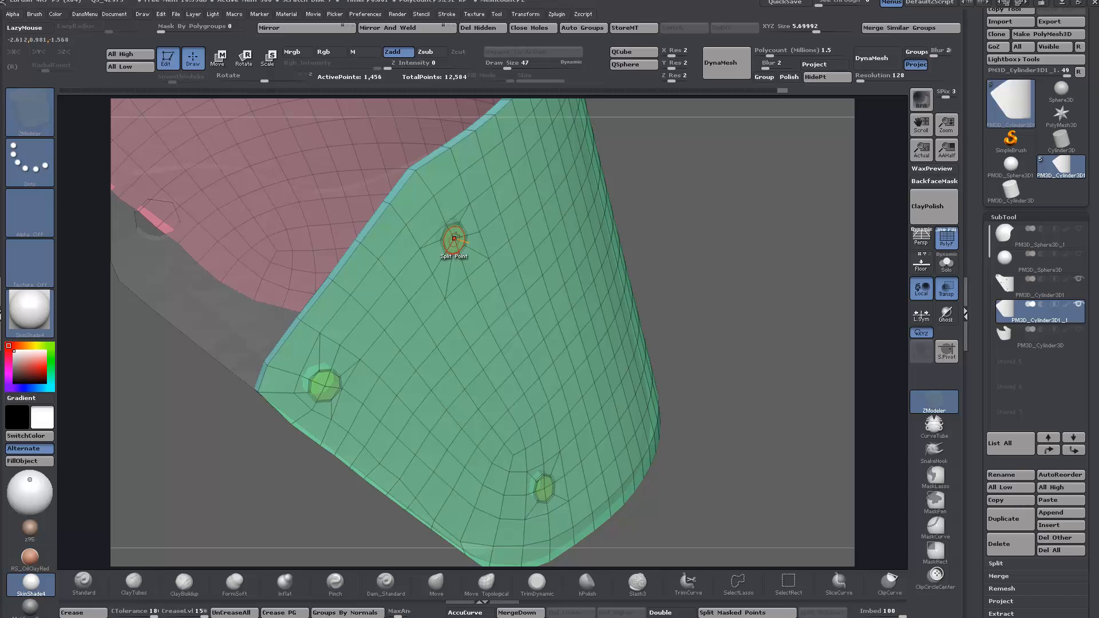
pyautogui.moveTo(458, 231); pyautogui.dragTo(458, 241)
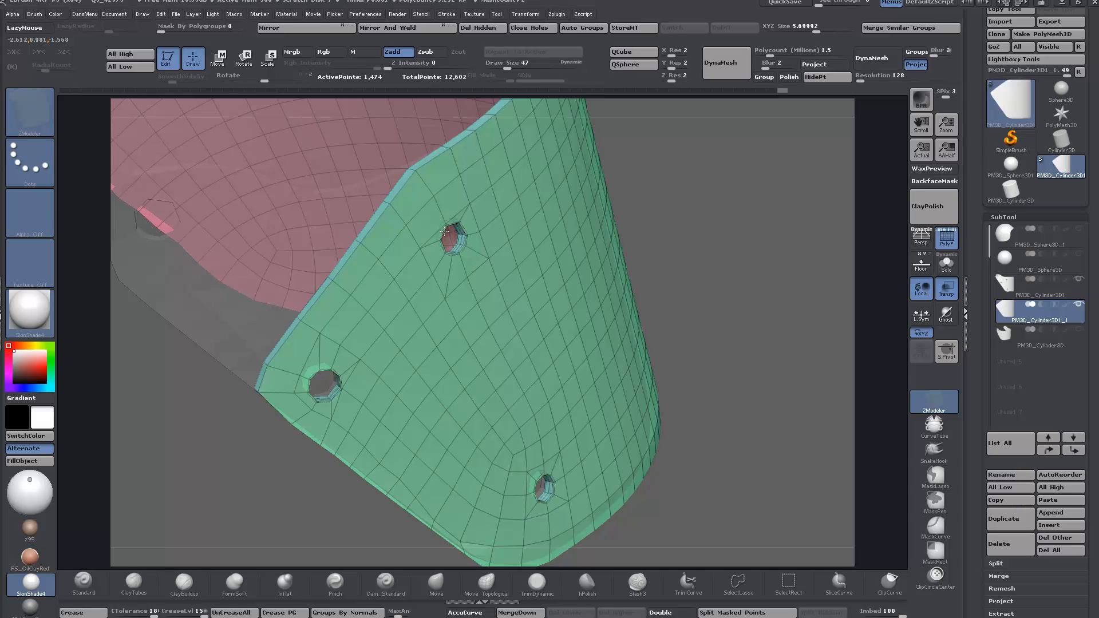
# Hide the wireframe and subdivide both the front panel and the visor to SDiv 2
pyautogui.moveTo(574, 326); pyautogui.dragTo(654, 385, button='right')
pyautogui.click(948, 245)
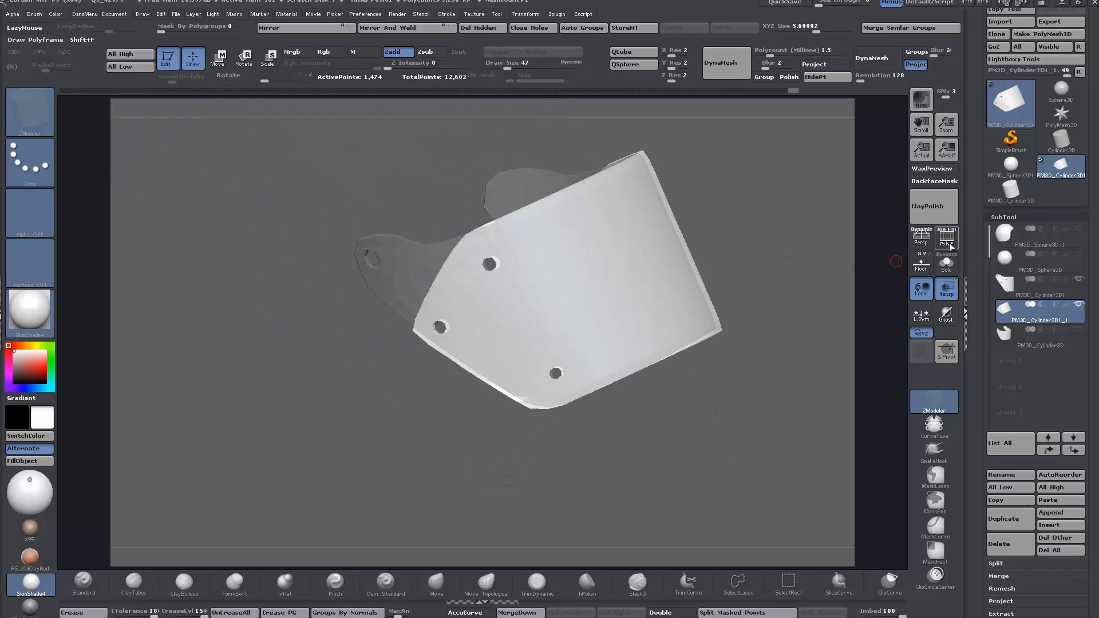
pyautogui.moveTo(741, 431)
pyautogui.mouseDown()
pyautogui.moveTo(714, 431)
pyautogui.moveTo(728, 430)
pyautogui.mouseUp()
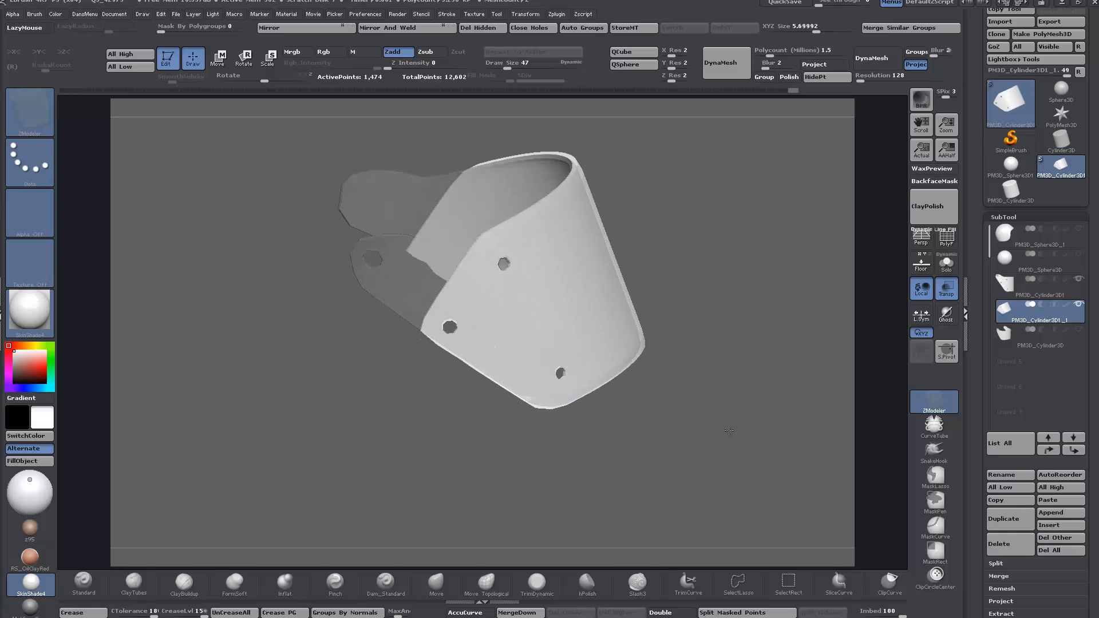
pyautogui.press('ctrl')
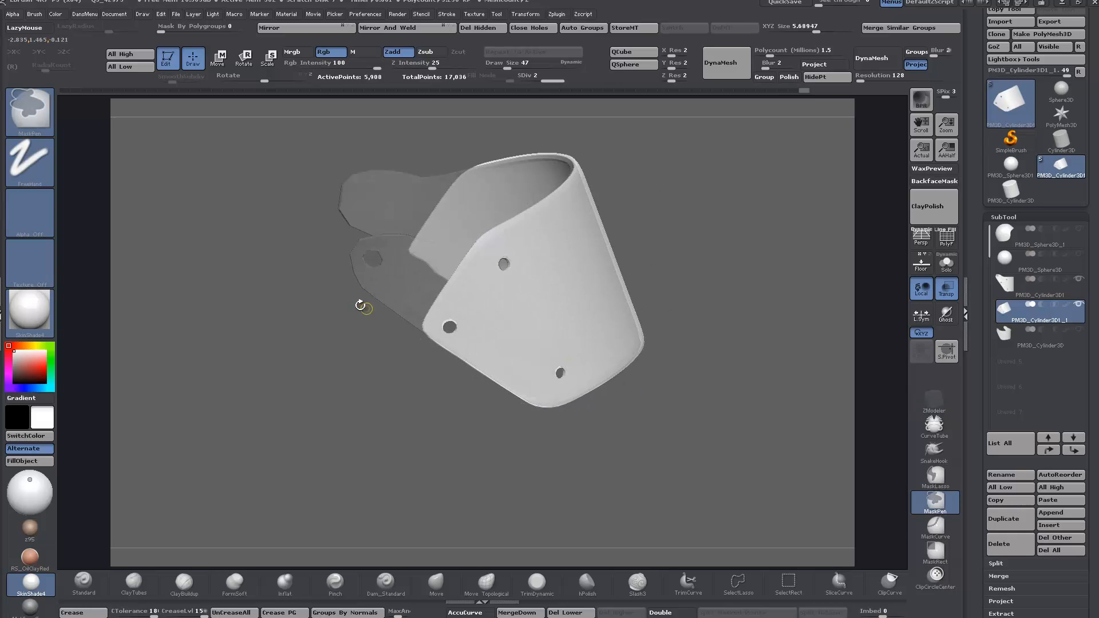
pyautogui.keyDown('alt'); pyautogui.click(382, 262); pyautogui.keyUp('alt')
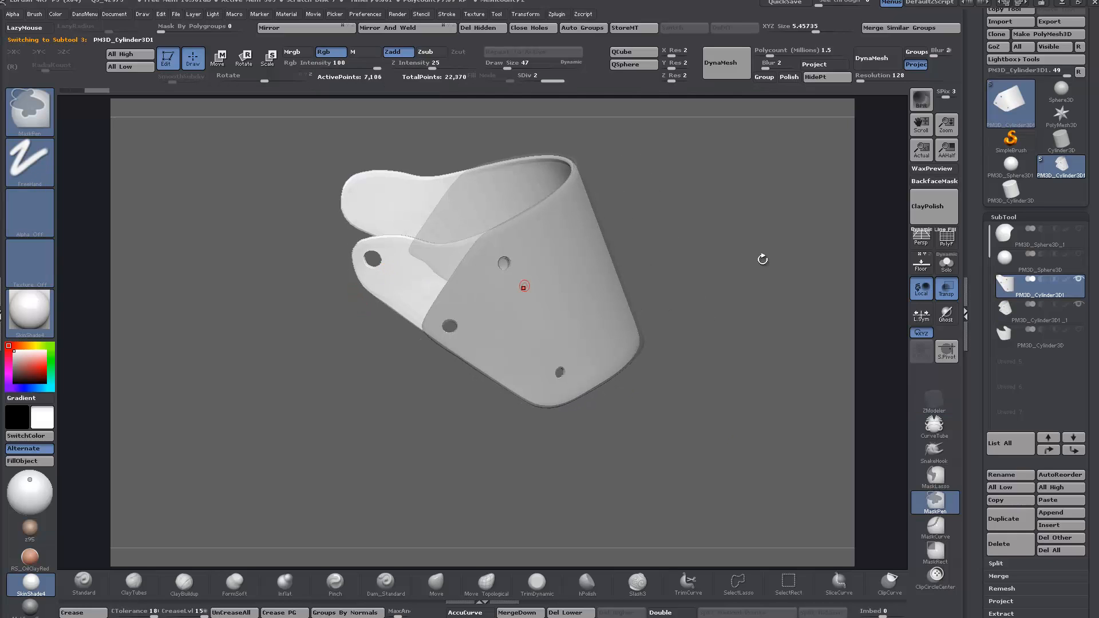
# Turn off transparency, show the helmet shell subtool in side view, and subdivide the shell to SDiv 3
pyautogui.click(952, 297)
pyautogui.moveTo(805, 341)
pyautogui.mouseDown()
pyautogui.moveTo(729, 372)
pyautogui.moveTo(722, 360)
pyautogui.moveTo(667, 364)
pyautogui.moveTo(690, 393)
pyautogui.mouseUp()
pyautogui.click(1076, 230)
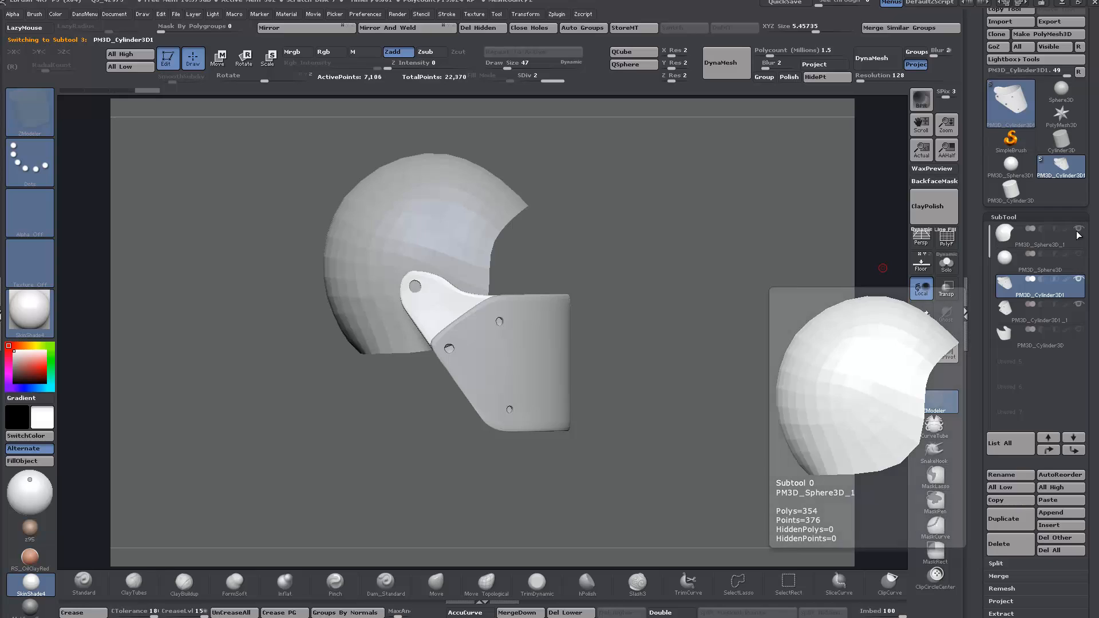
pyautogui.click(1024, 246)
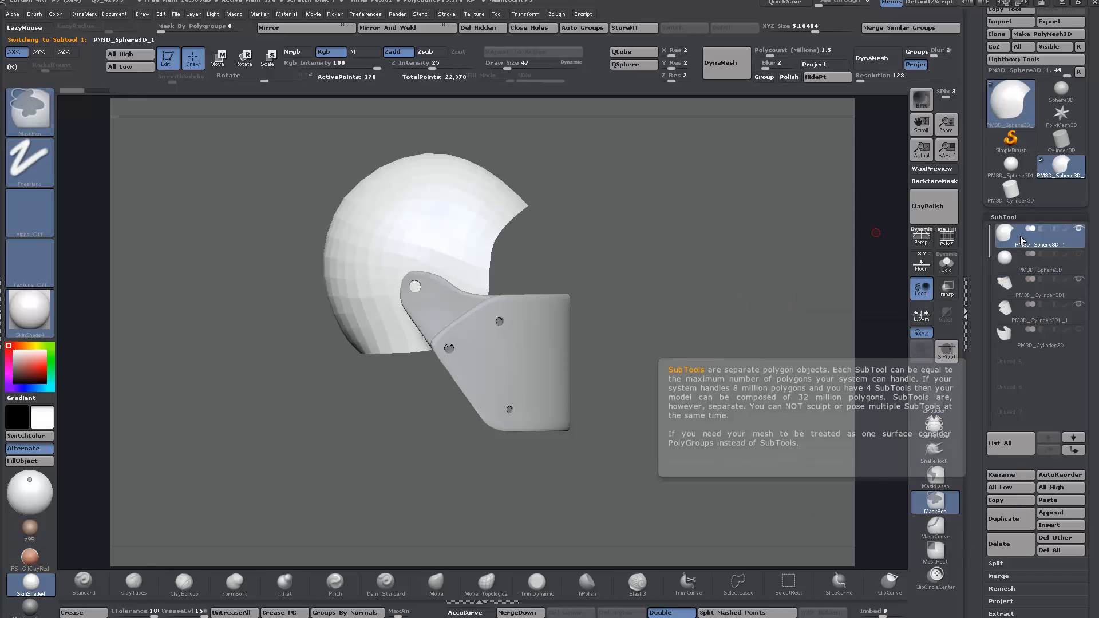
# Apply the z95 material and check the smoothed helmet from several angles, ending in side view
pyautogui.click(17, 537)
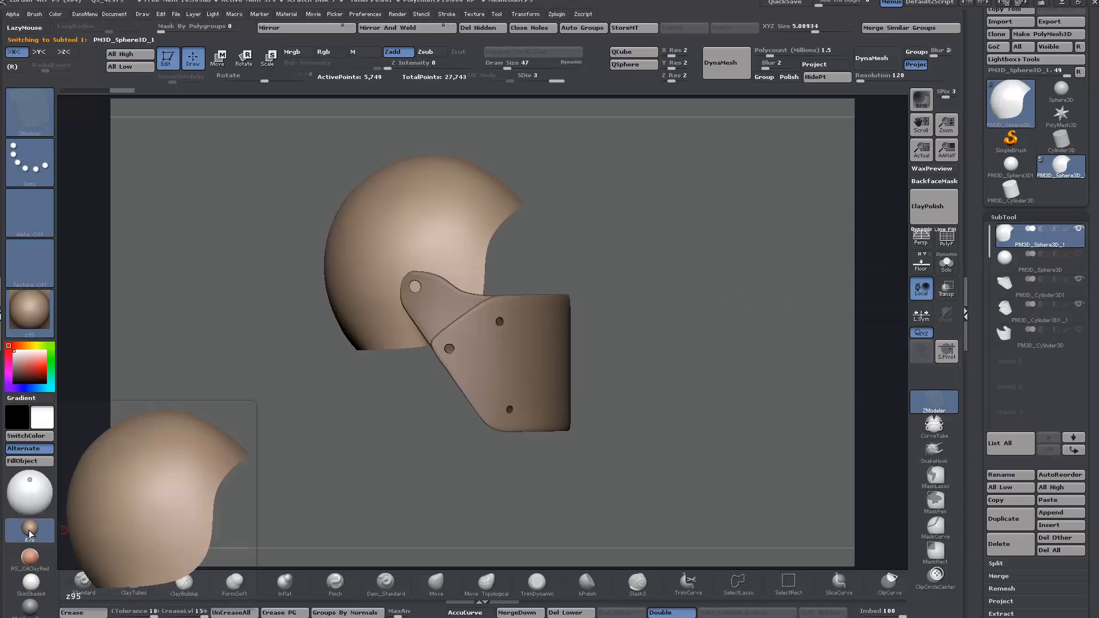
pyautogui.moveTo(702, 397); pyautogui.dragTo(673, 369)
pyautogui.moveTo(671, 420); pyautogui.dragTo(573, 395)
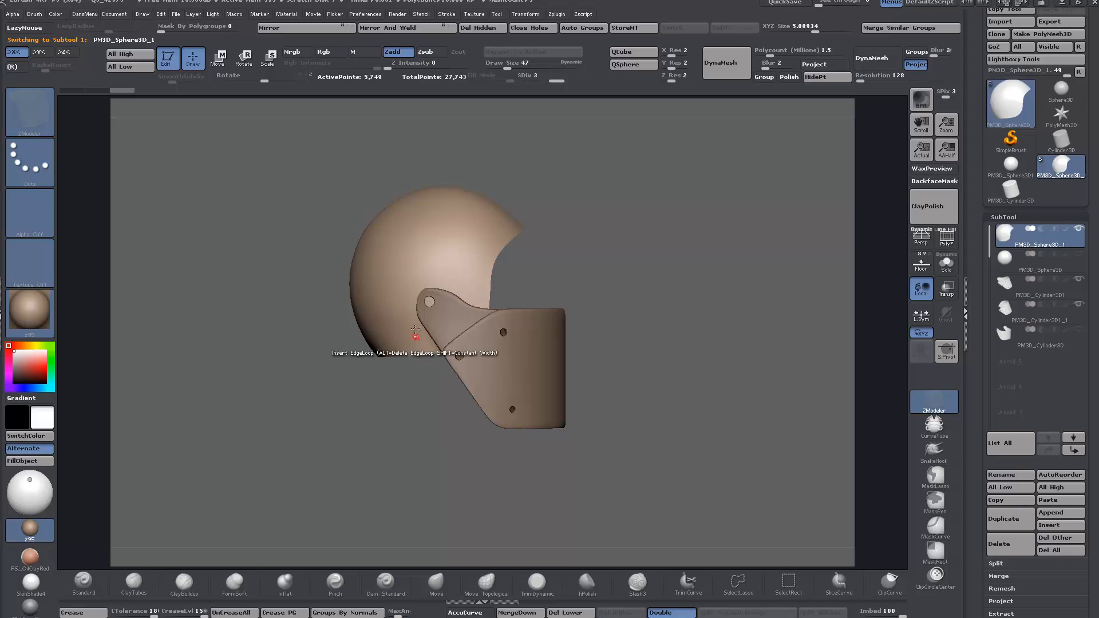
pyautogui.keyDown('shift'); pyautogui.moveTo(647, 296); pyautogui.dragTo(653, 295); pyautogui.keyUp('shift')
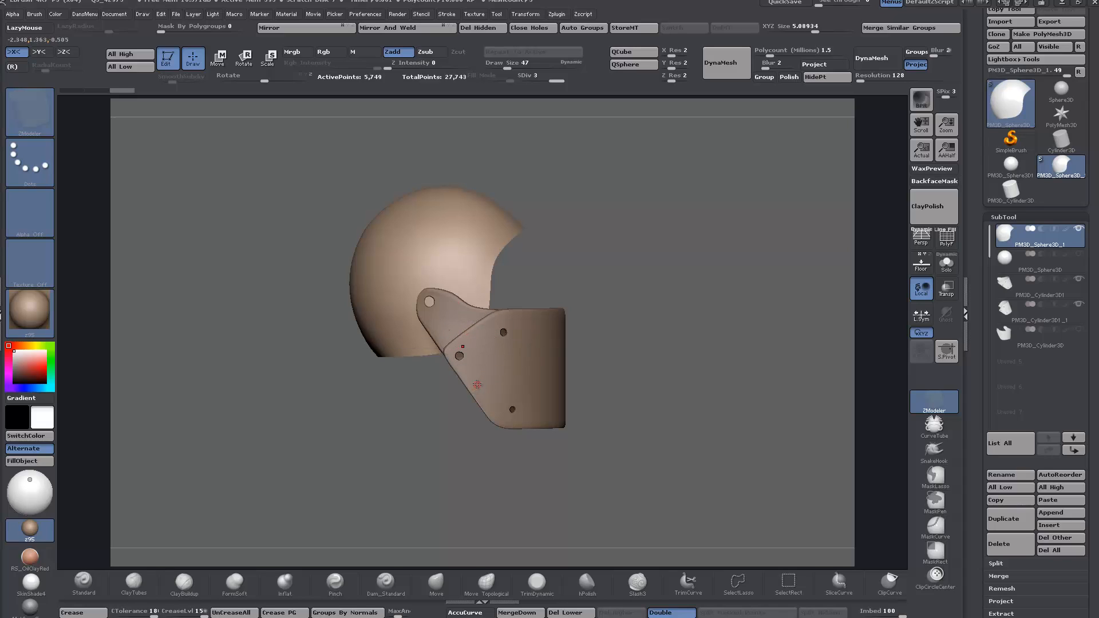
# Try raising the visor by rotating it around its pivot hole with a Transpose line, and undo the rotation
pyautogui.click(243, 57)
pyautogui.moveTo(430, 302); pyautogui.dragTo(608, 481)
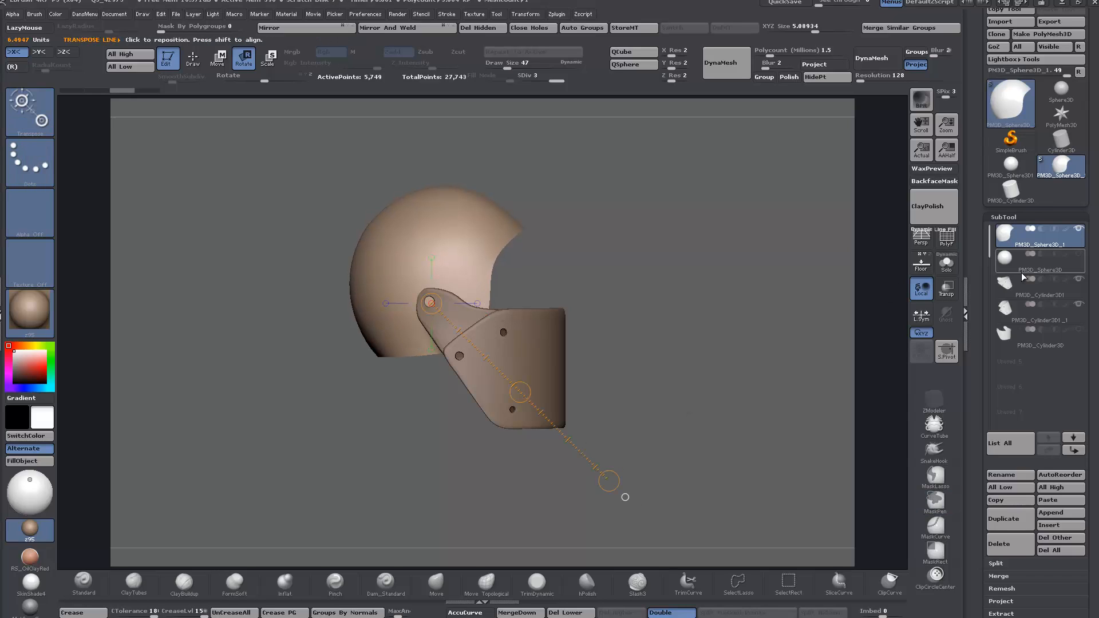
pyautogui.click(1024, 280)
pyautogui.moveTo(608, 481); pyautogui.dragTo(643, 311)
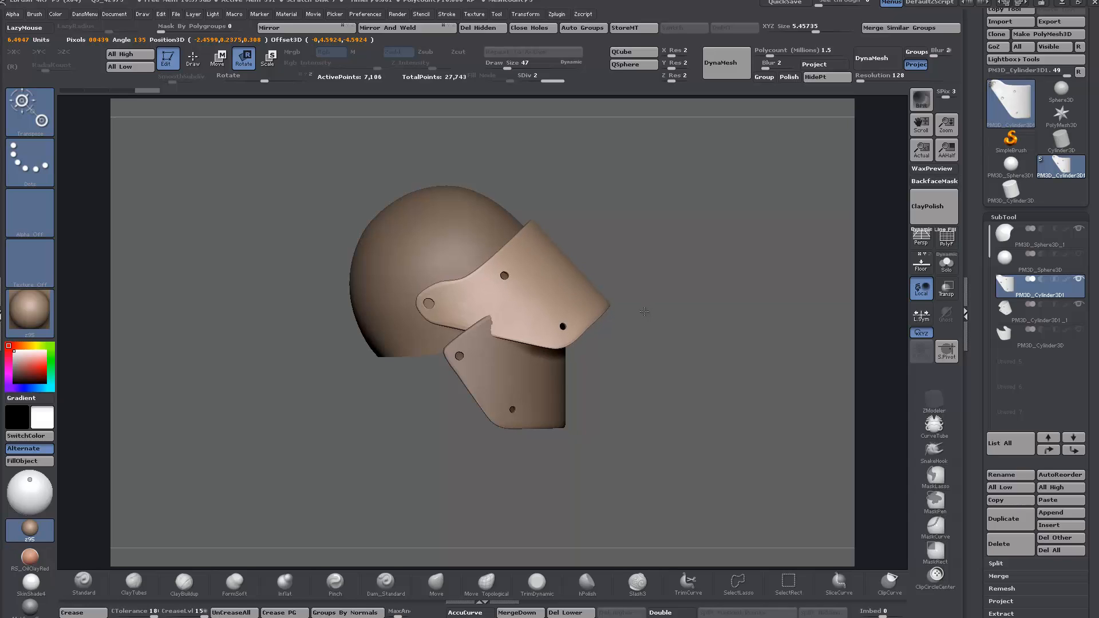
pyautogui.moveTo(644, 312); pyautogui.dragTo(642, 350)
pyautogui.press('ctrl')
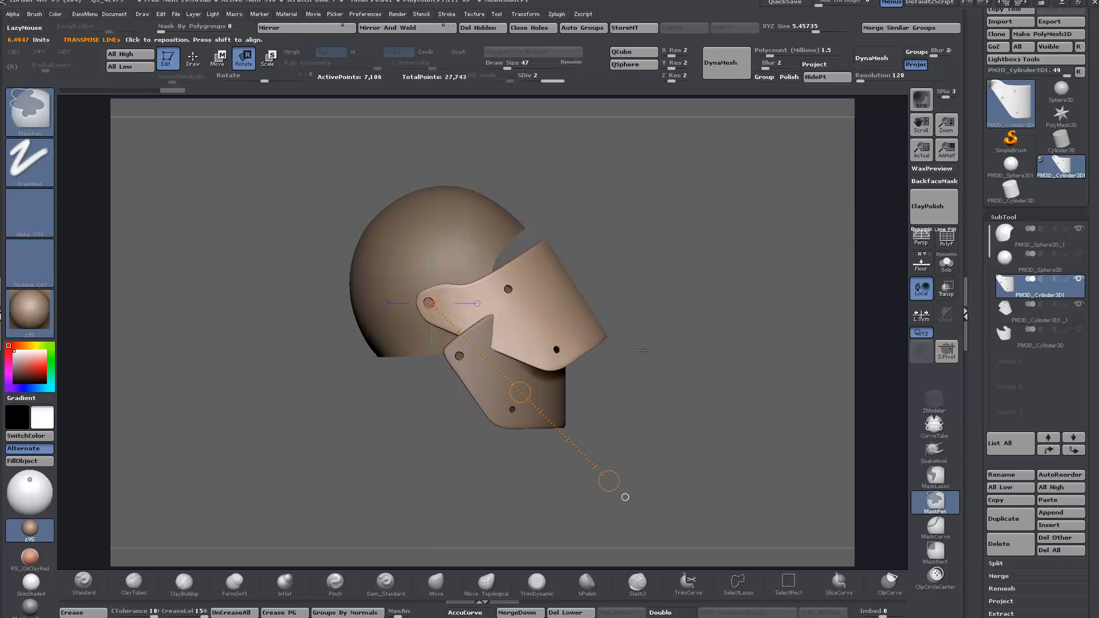
pyautogui.hotkey('ctrl', 'z')
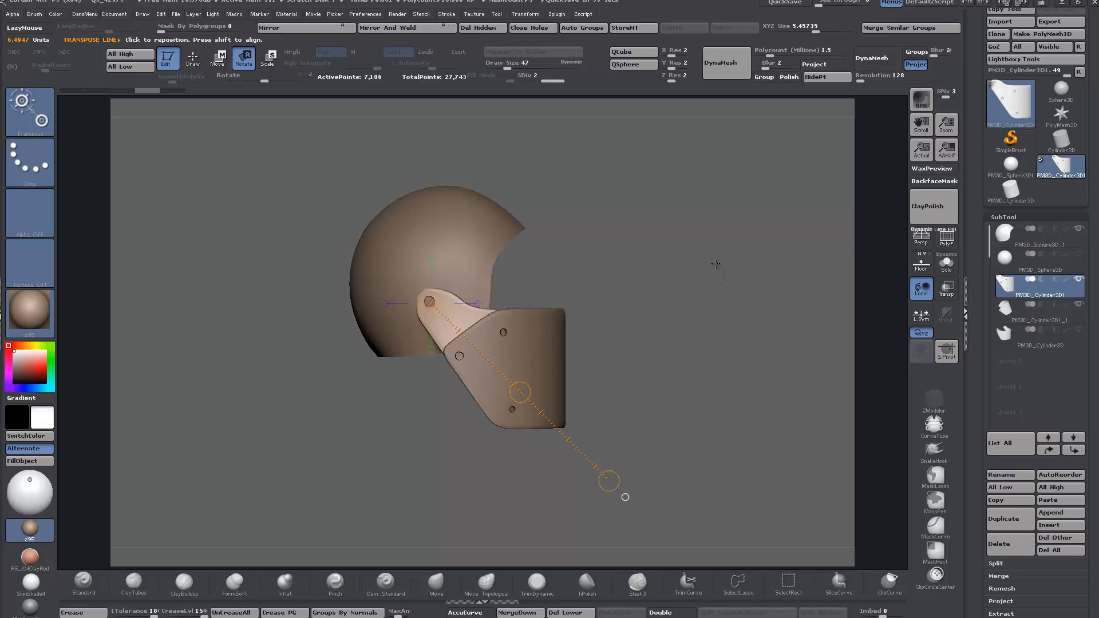
# Examine the panel's screw holes and outline against the visor up close, with and without transparency
pyautogui.moveTo(636, 360); pyautogui.dragTo(780, 452, button='right')
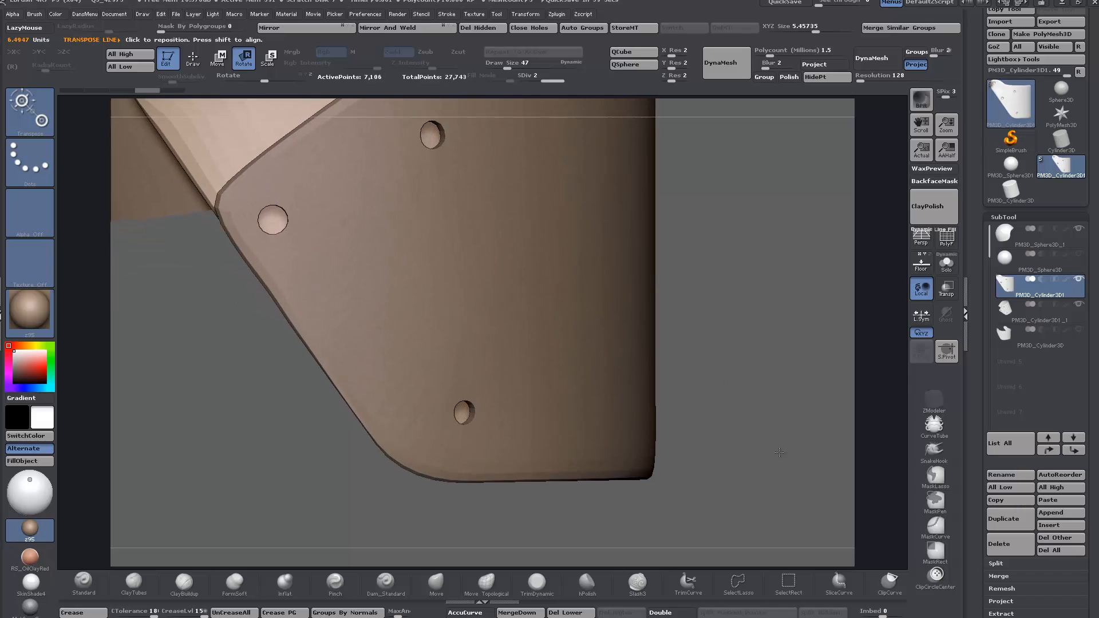
pyautogui.moveTo(451, 164); pyautogui.dragTo(548, 297, button='right')
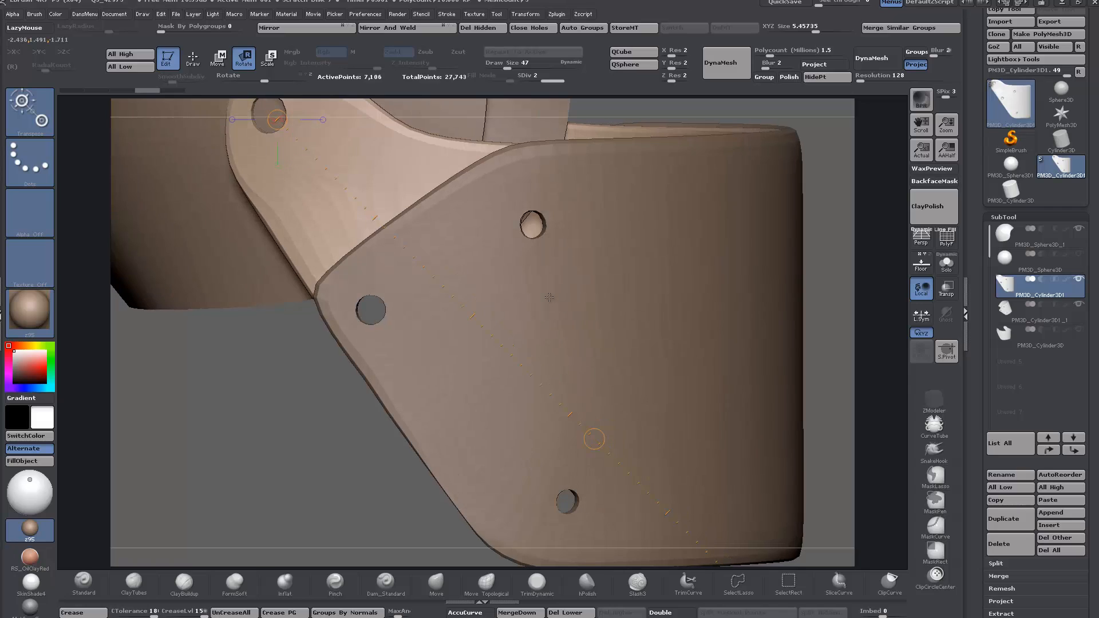
pyautogui.moveTo(501, 186); pyautogui.dragTo(577, 293, button='right')
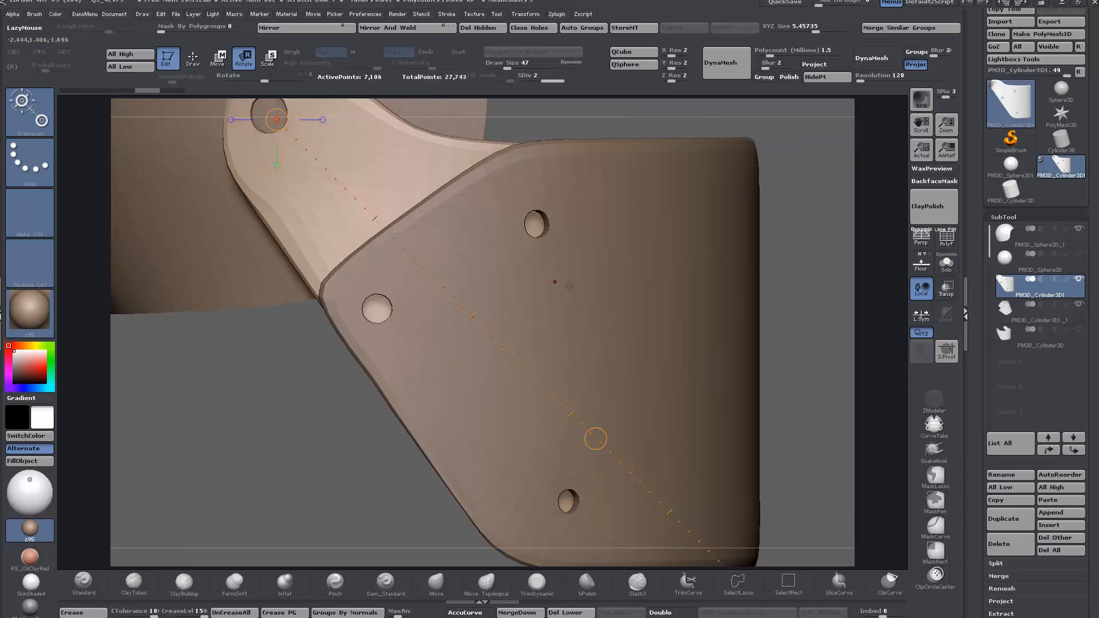
pyautogui.click(947, 293)
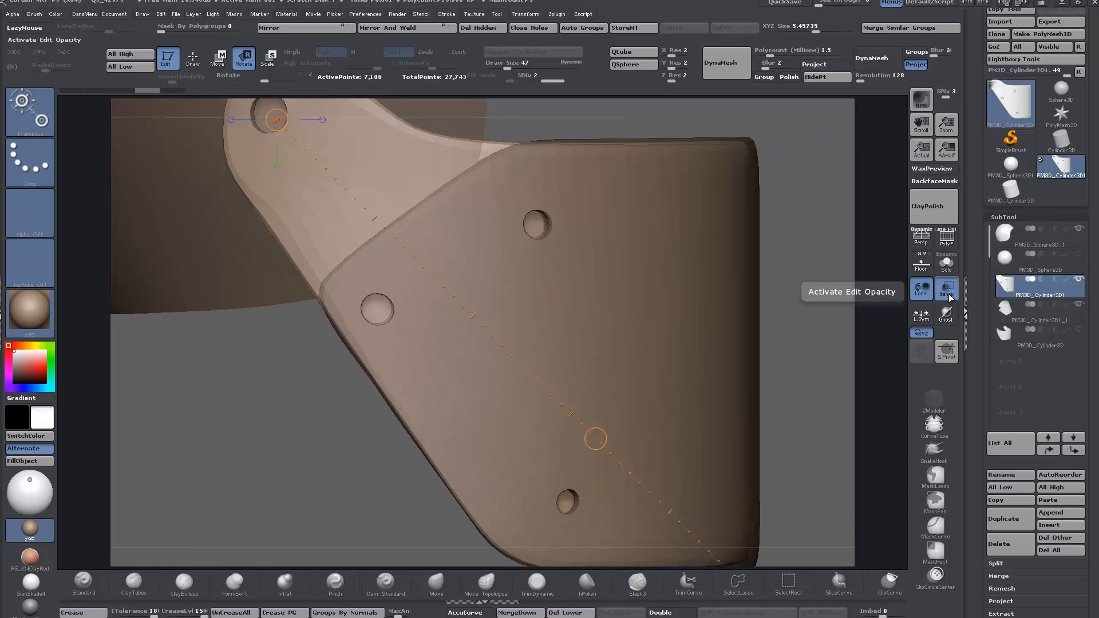
pyautogui.moveTo(666, 322); pyautogui.dragTo(622, 391, button='right')
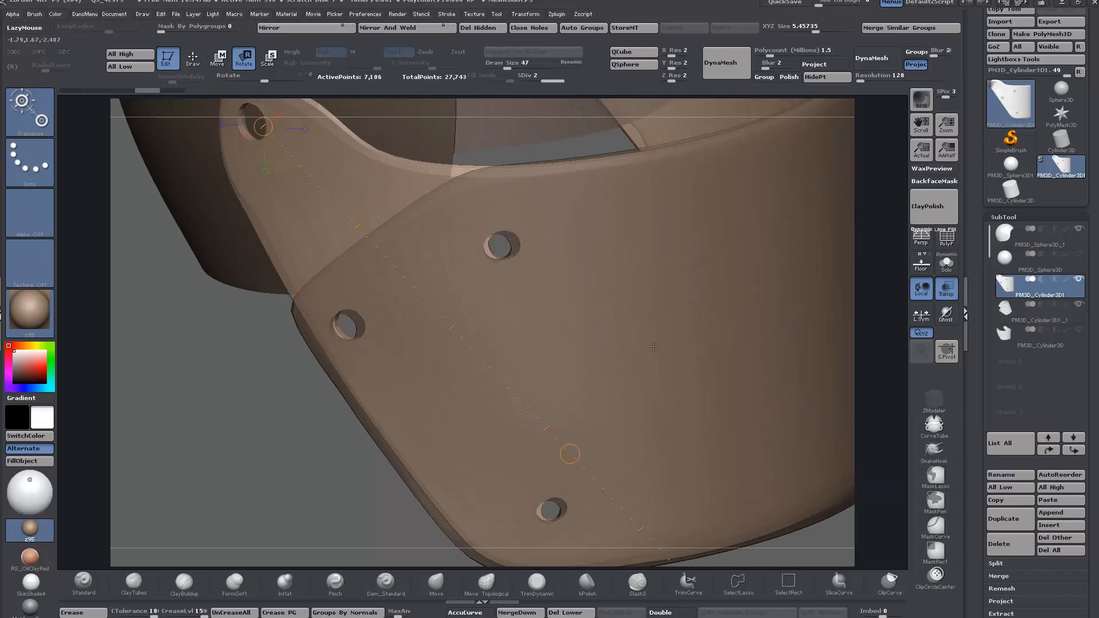
pyautogui.moveTo(635, 393); pyautogui.dragTo(614, 329, button='right')
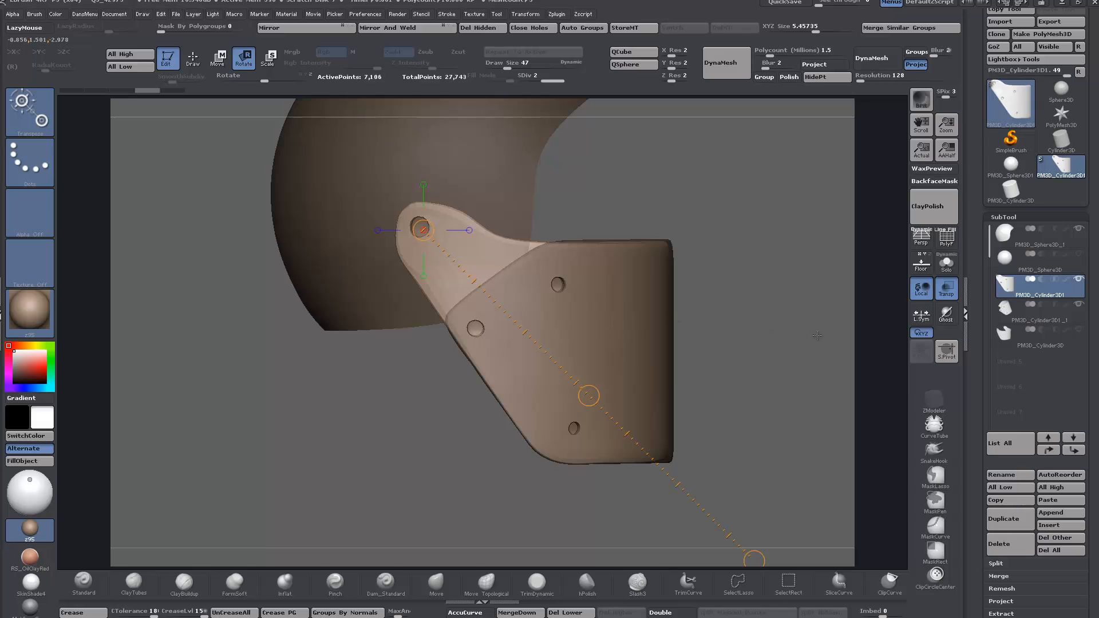
pyautogui.moveTo(796, 336); pyautogui.dragTo(743, 315, button='right')
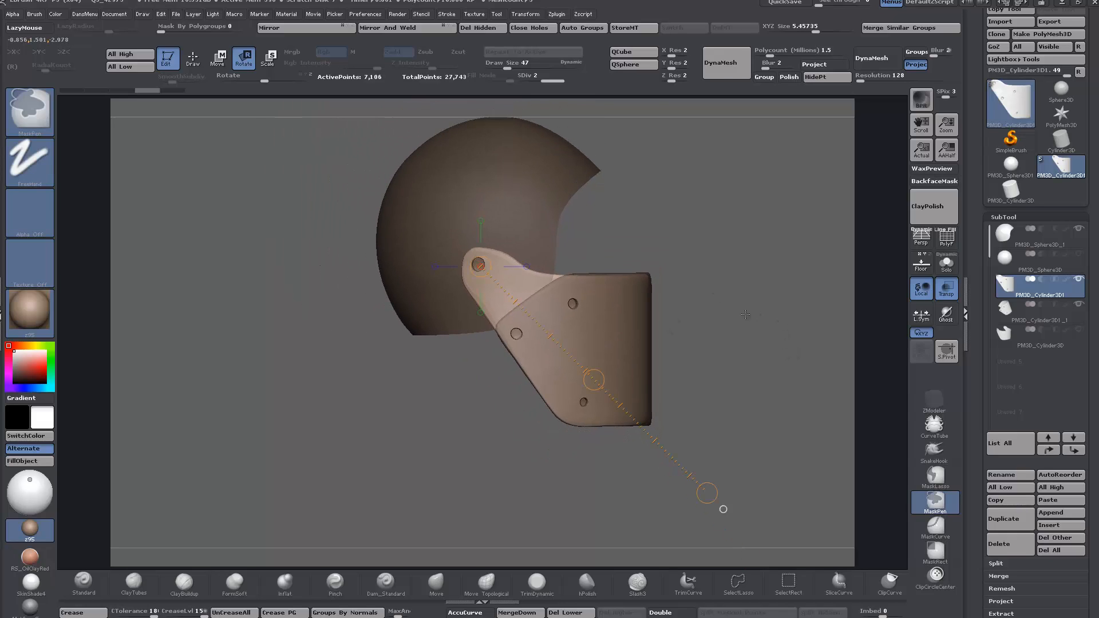
# Return to Draw mode with the ZModeler brush and frame the helmet in side view
pyautogui.click(192, 58)
pyautogui.click(933, 400)
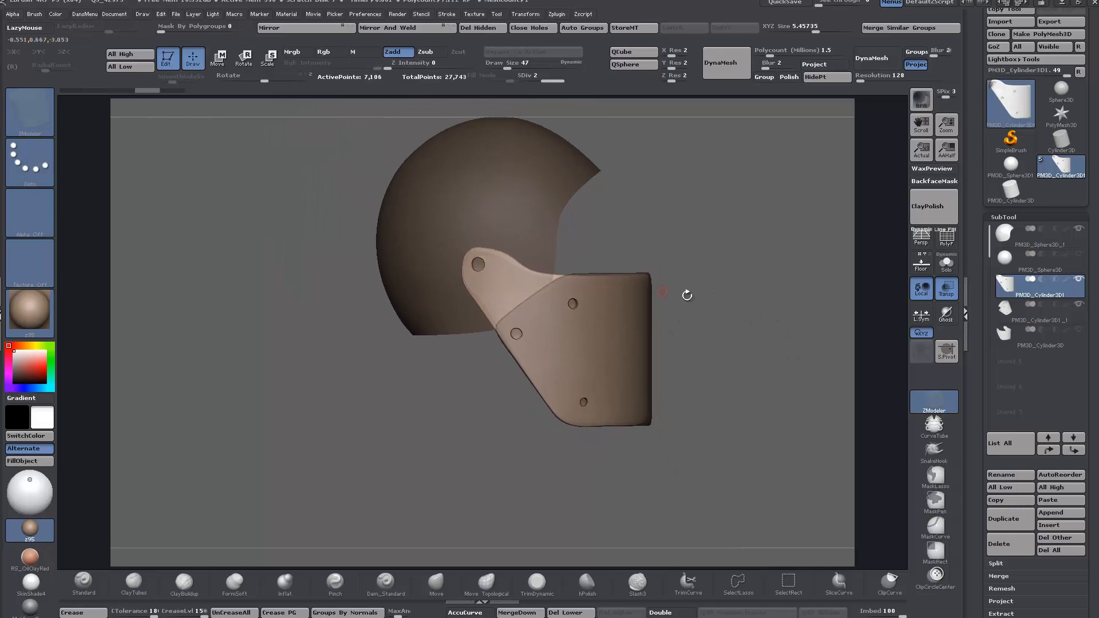
pyautogui.keyDown('alt'); pyautogui.moveTo(687, 297); pyautogui.dragTo(654, 366, button='right'); pyautogui.keyUp('alt')
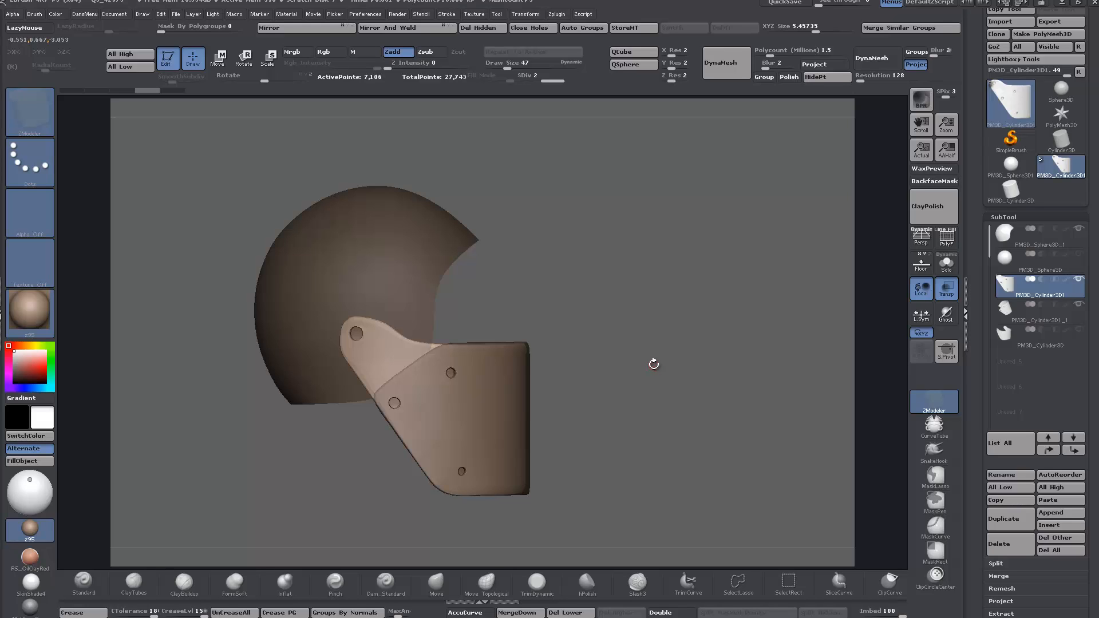